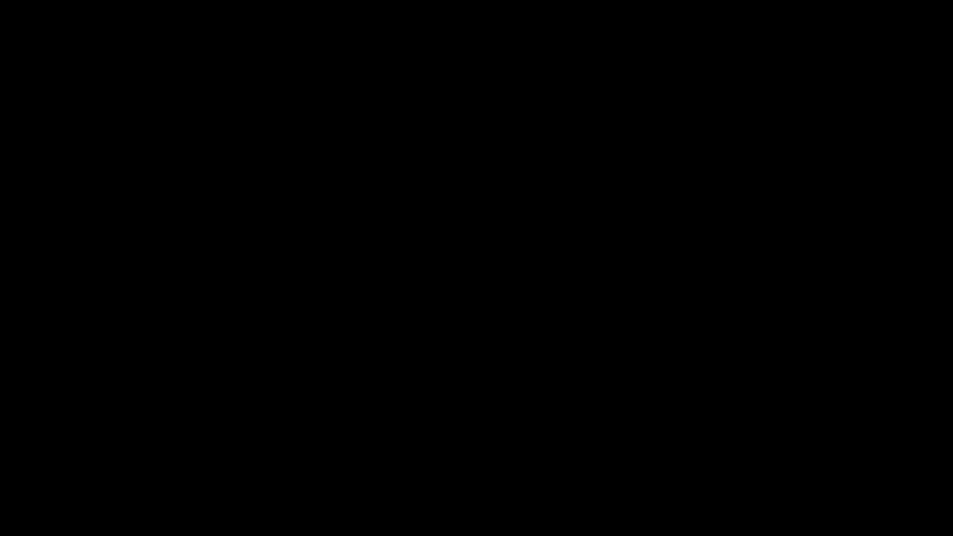
Reveal the Ellipse tool's flyout of basic shape tools beside the quartered circles.
scroll(570, 385, "down", 2)
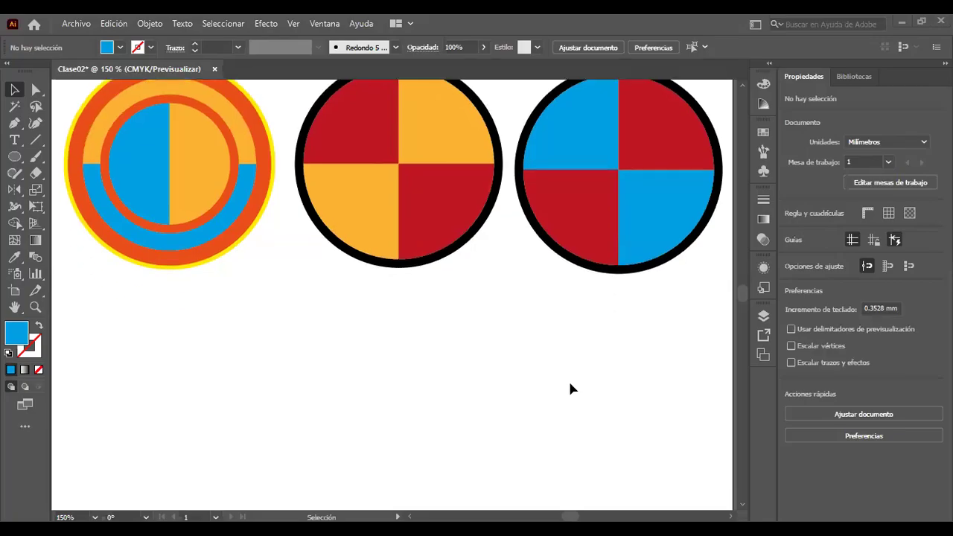
scroll(598, 392, "down", 1)
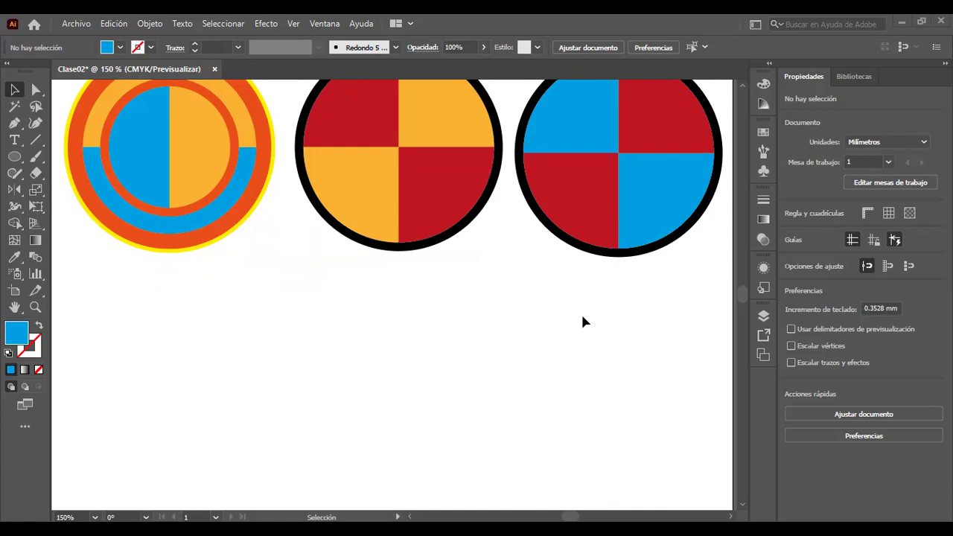
left_click(16, 157)
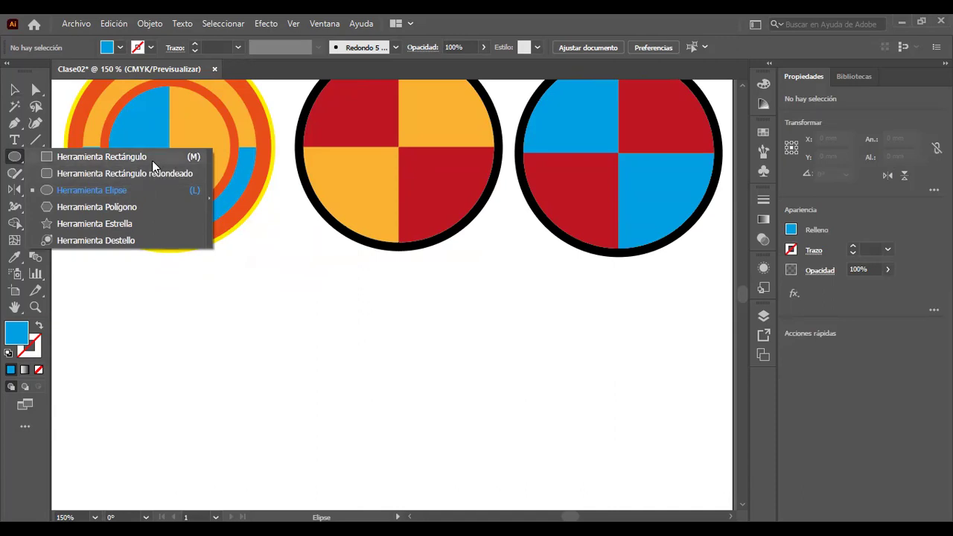
Draw a blue rectangle below the left circle and a 60×50 mm rectangle beside it.
left_click(151, 162)
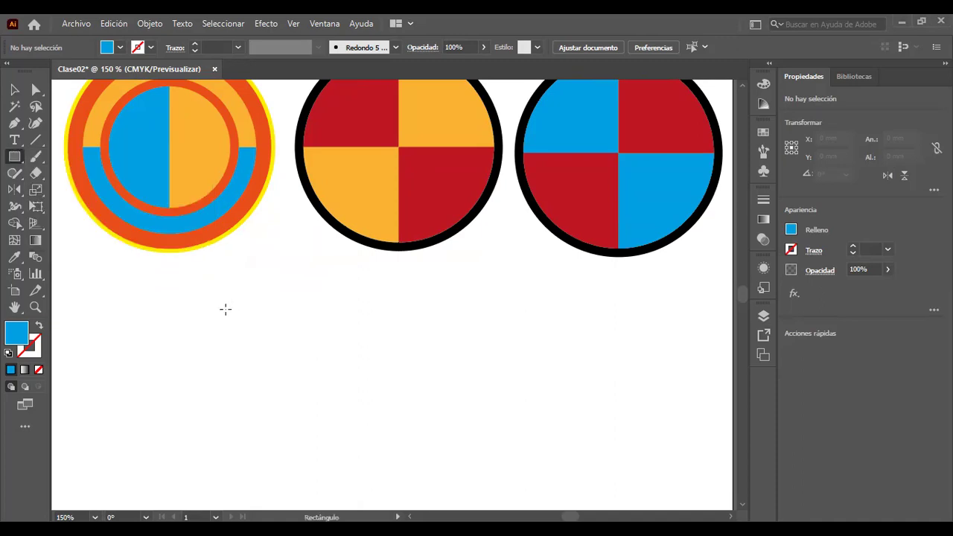
left_click_drag(185, 286, 401, 435)
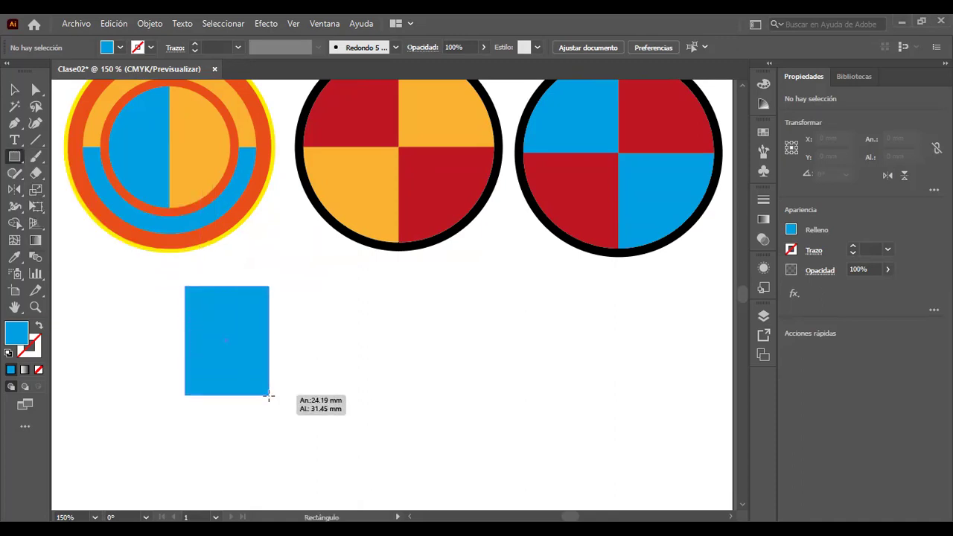
left_click_drag(400, 435, 400, 453)
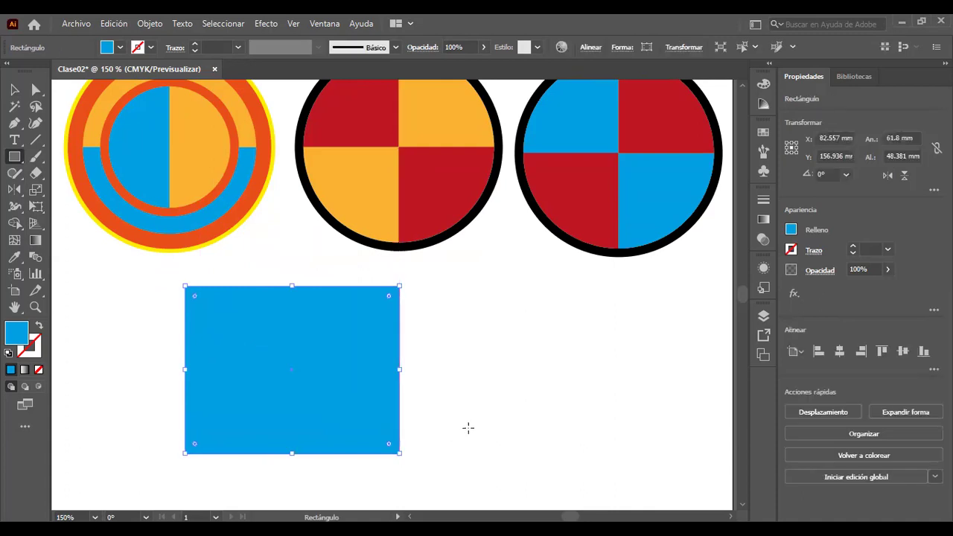
left_click(488, 343)
type("6")
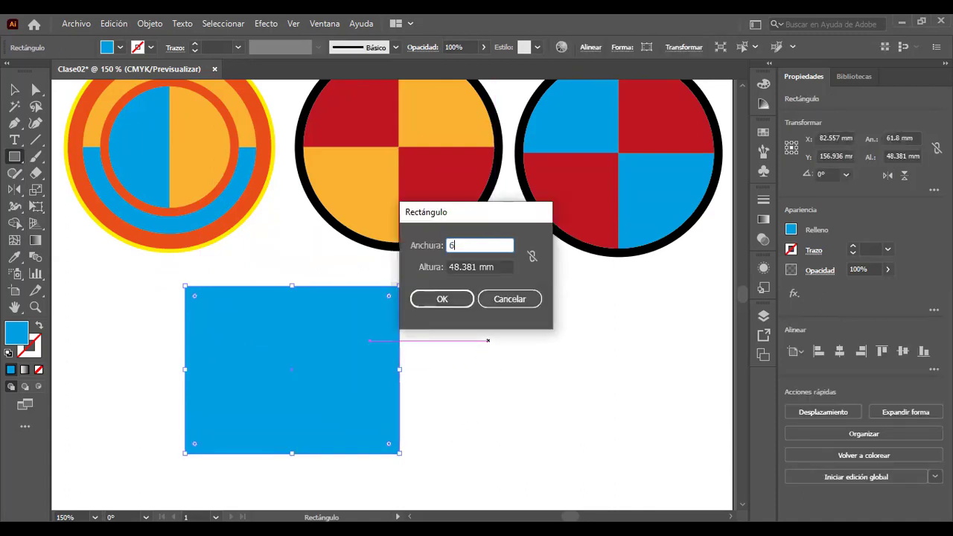
type("0")
key("Tab")
type("50")
key("Return")
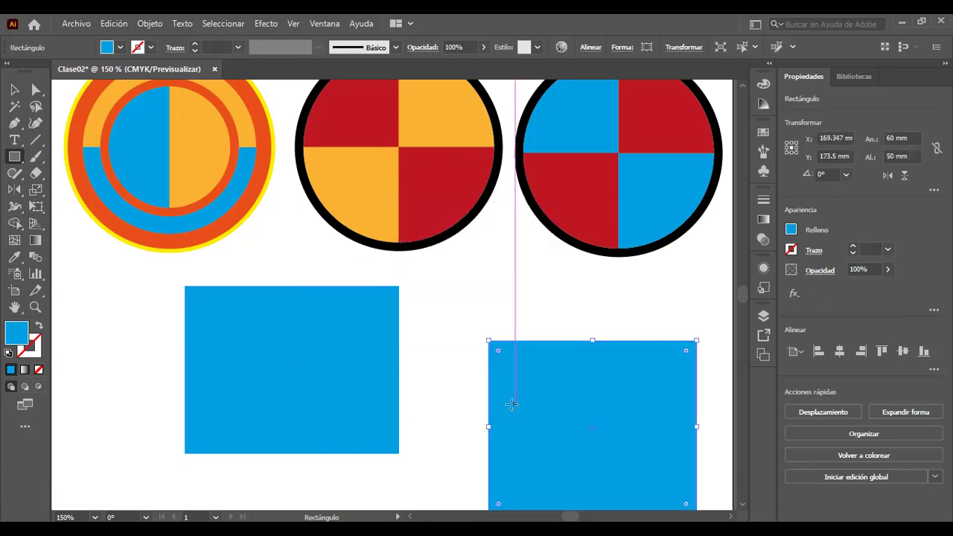
Reposition the 60×50 mm rectangle and change its height to 60 mm, making a square.
left_click(15, 91)
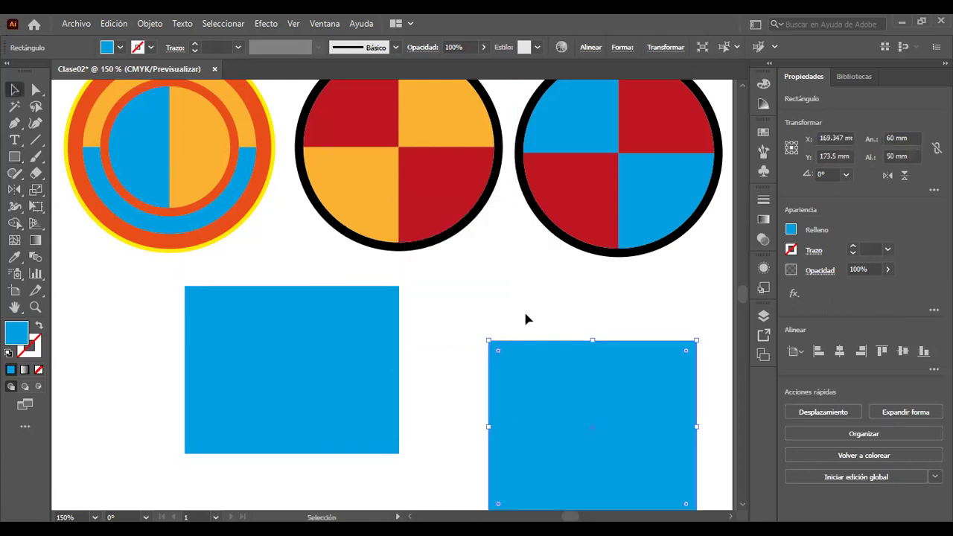
left_click_drag(557, 357, 510, 298)
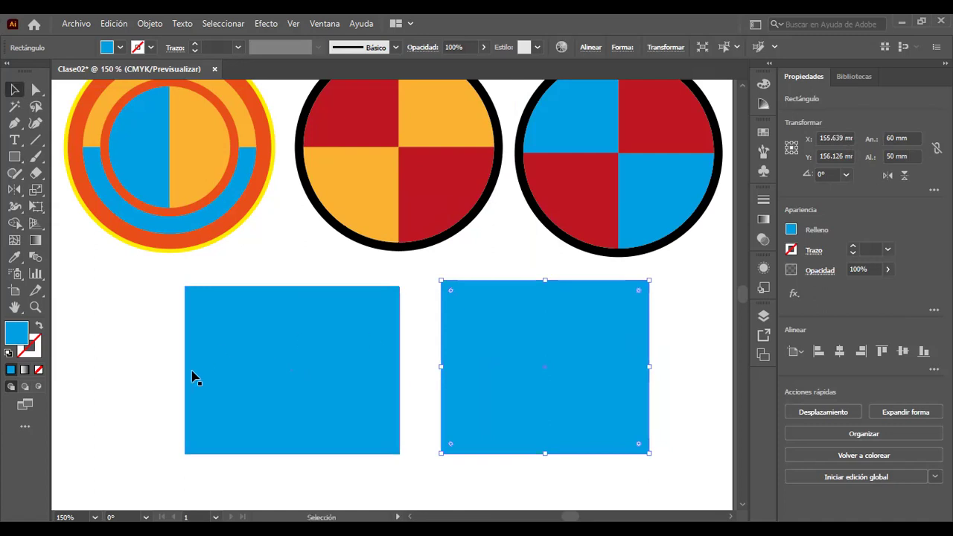
left_click_drag(432, 356, 355, 354)
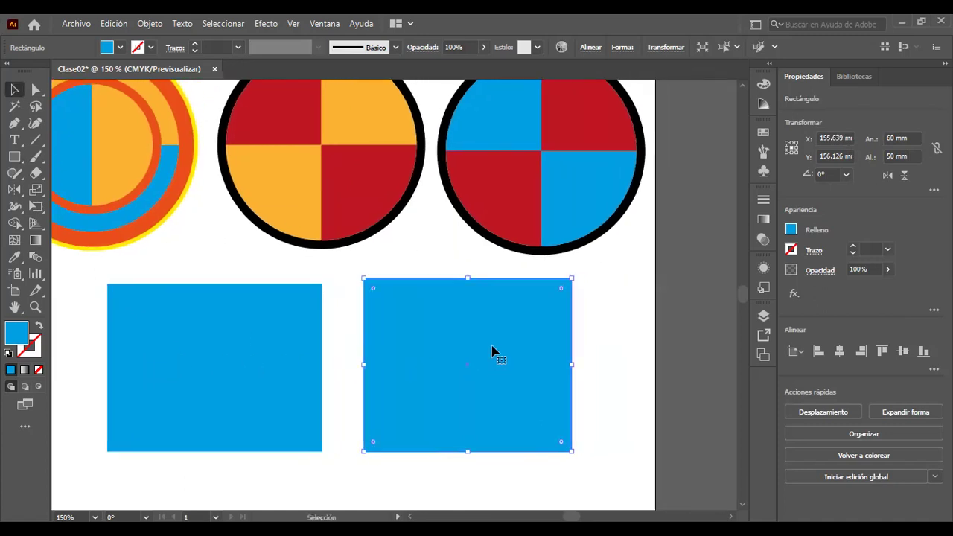
left_click_drag(500, 352, 484, 364)
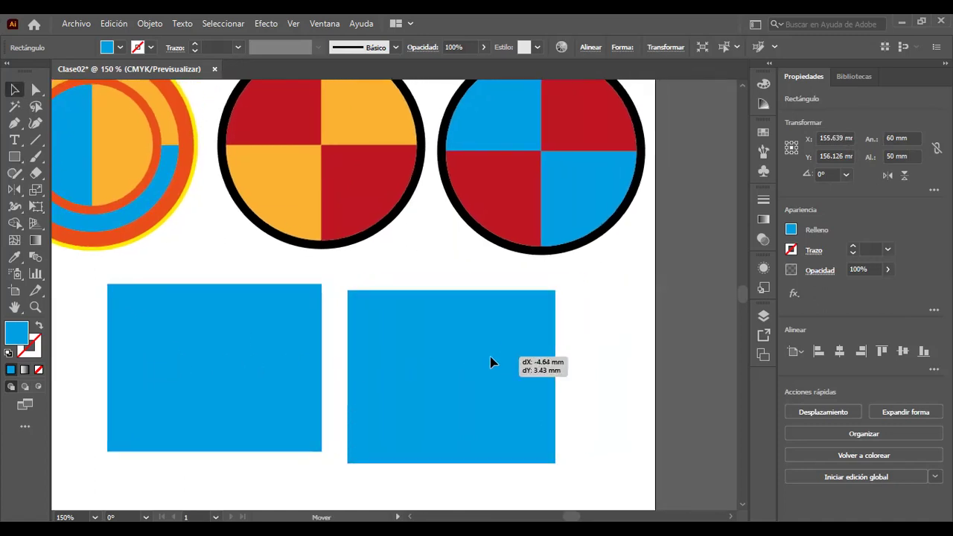
left_click(897, 139)
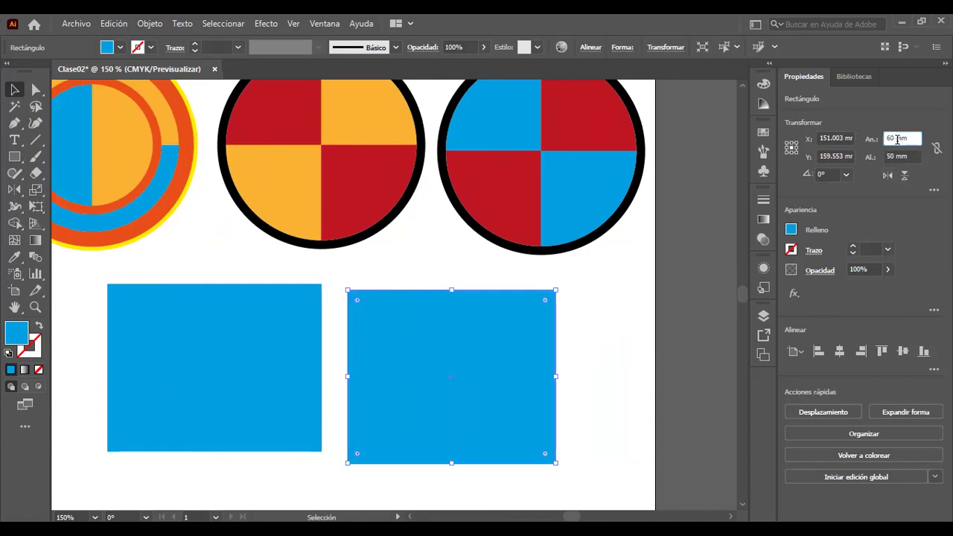
left_click(891, 155)
type("60")
key("Return")
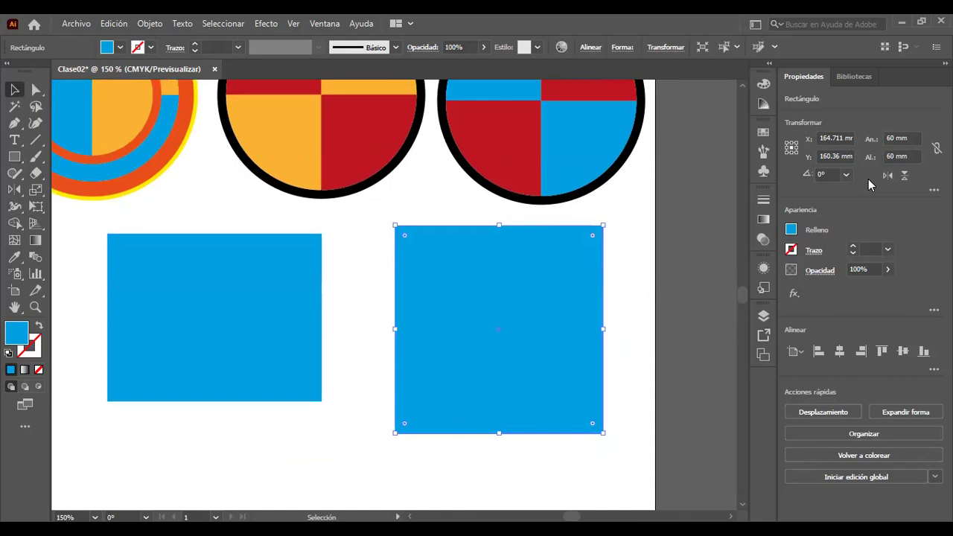
Move the 60 mm square closer to the left rectangle.
scroll(705, 206, "up", 4)
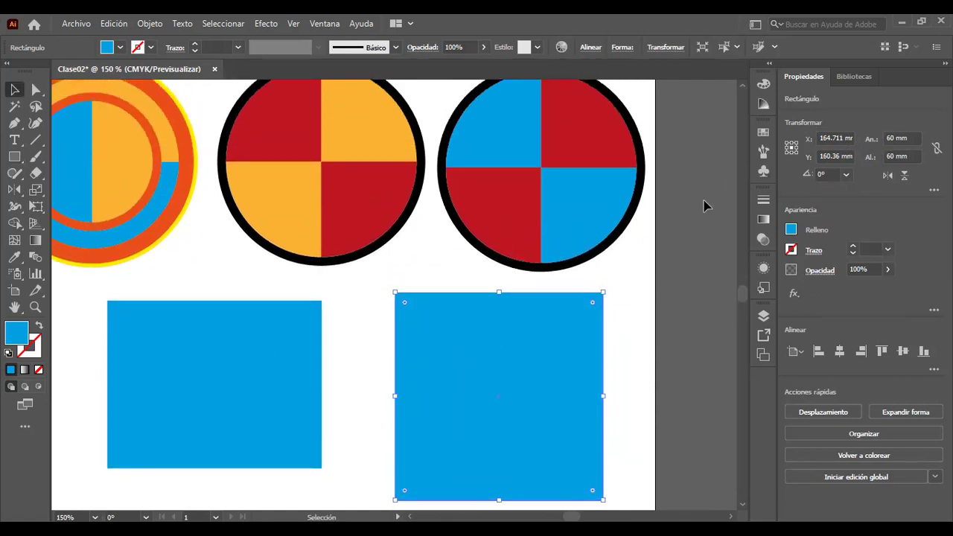
scroll(705, 207, "down", 2)
scroll(665, 182, "down", 1)
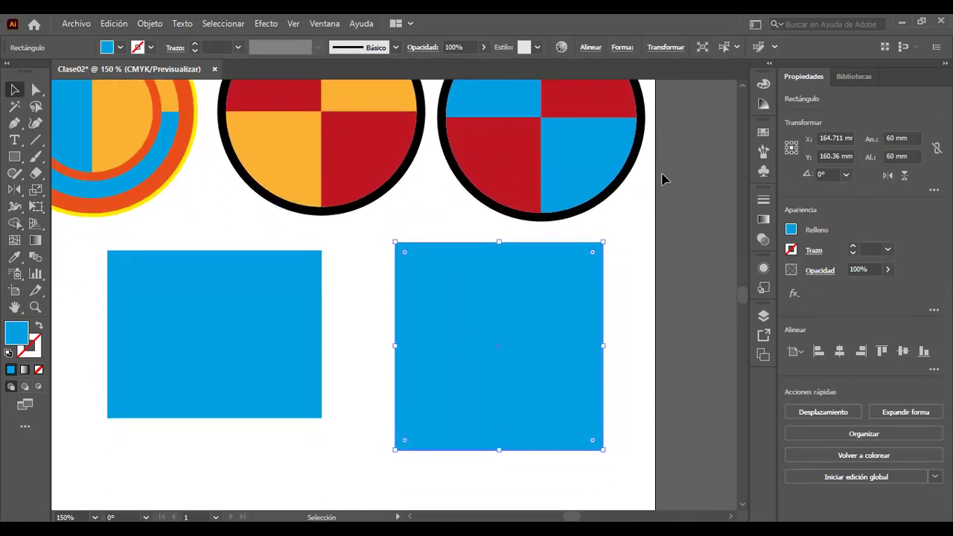
left_click_drag(261, 321, 229, 304)
left_click_drag(457, 293, 396, 294)
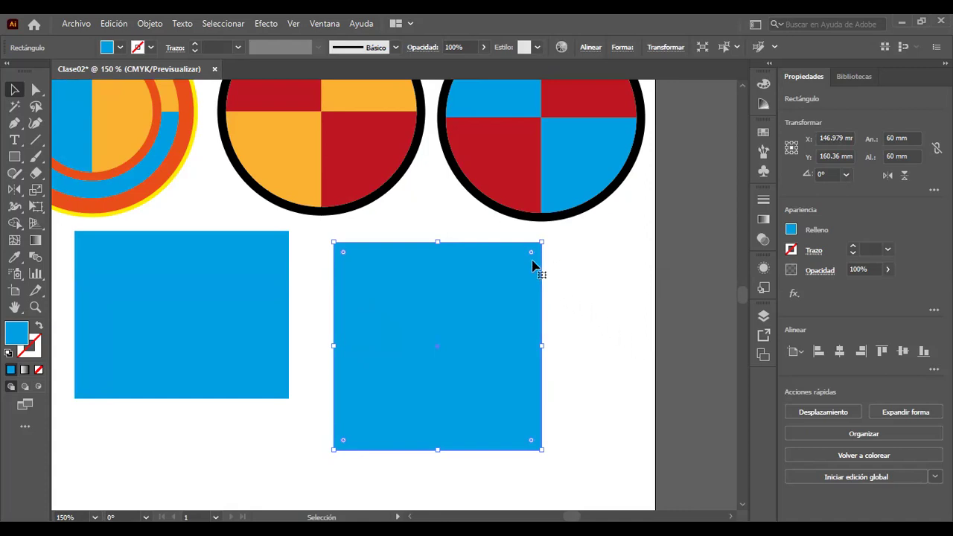
mouse_move(531, 255)
left_mouse_down()
mouse_move(468, 339)
mouse_move(538, 276)
left_mouse_up()
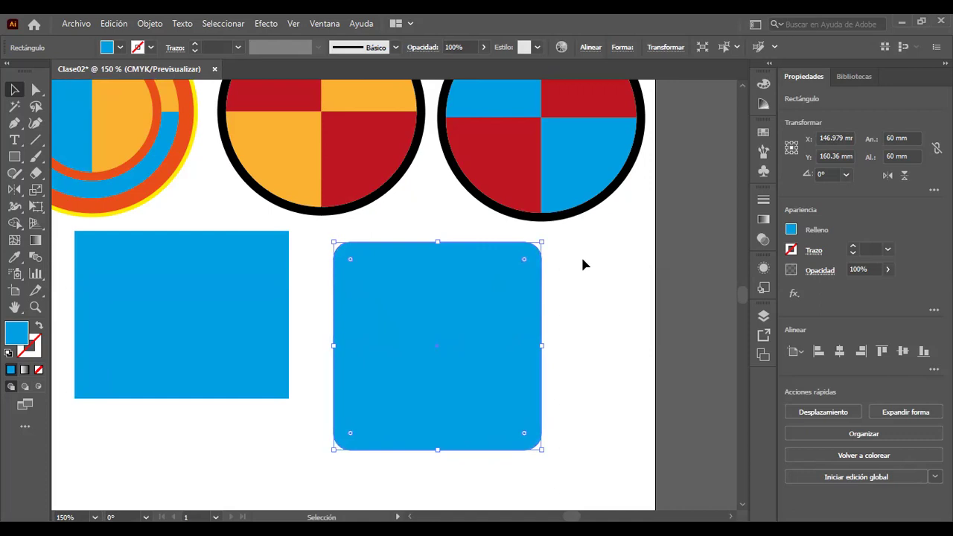
left_click_drag(525, 262, 521, 268)
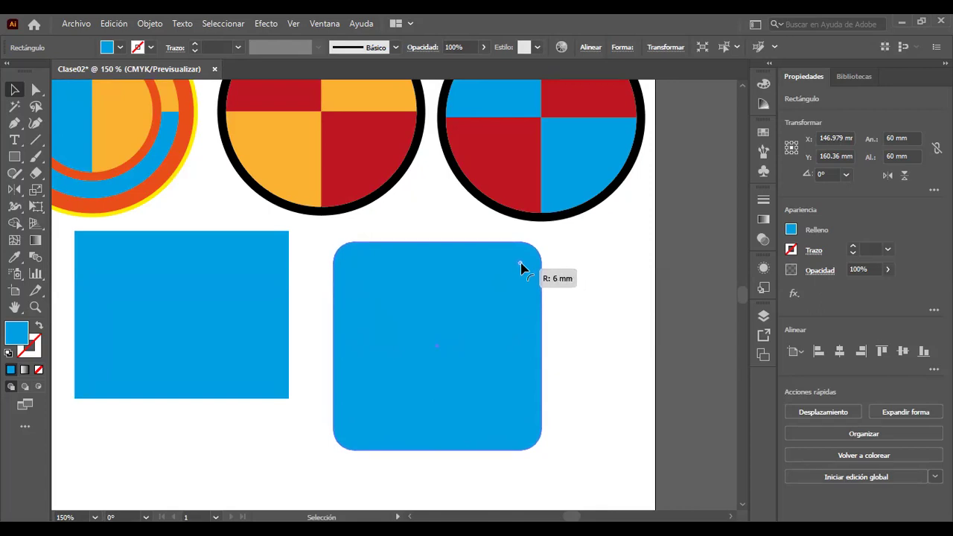
mouse_move(521, 268)
left_mouse_down()
mouse_move(385, 419)
mouse_move(530, 273)
left_mouse_up()
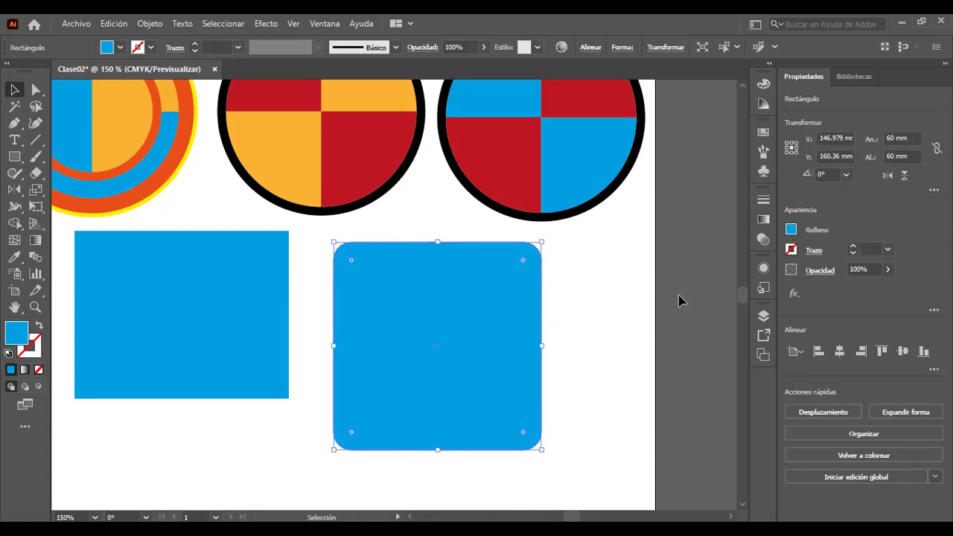
scroll(629, 297, "down", 1)
scroll(626, 299, "up", 1)
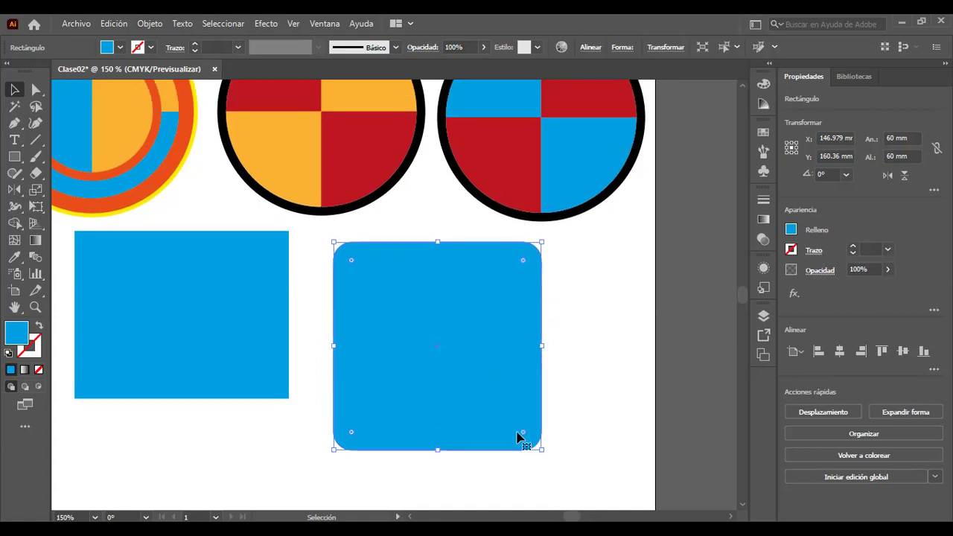
mouse_move(524, 262)
left_mouse_down()
mouse_move(558, 236)
mouse_move(545, 246)
left_mouse_up()
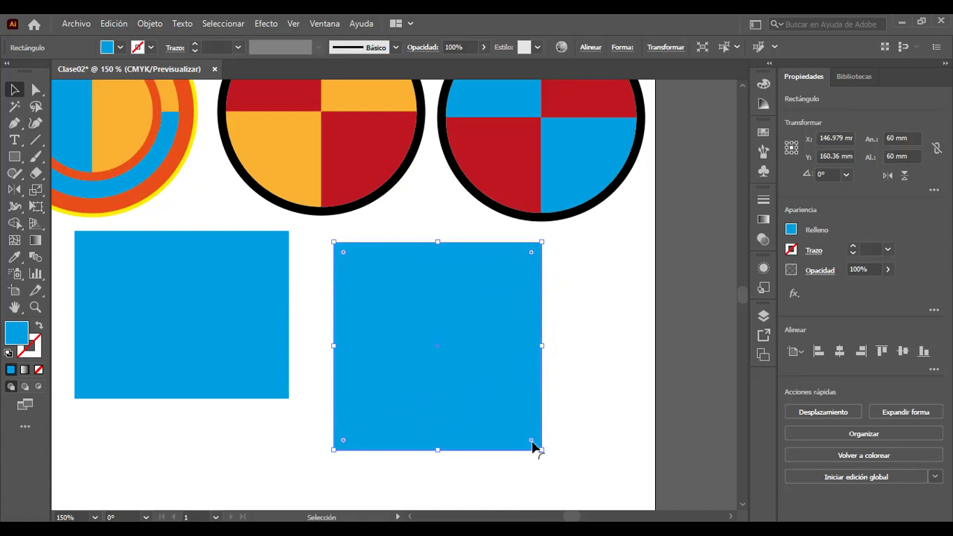
Round the square's bottom-right and top-left corners to about 31.5 mm, forming a leaf.
left_click_drag(532, 445, 368, 330)
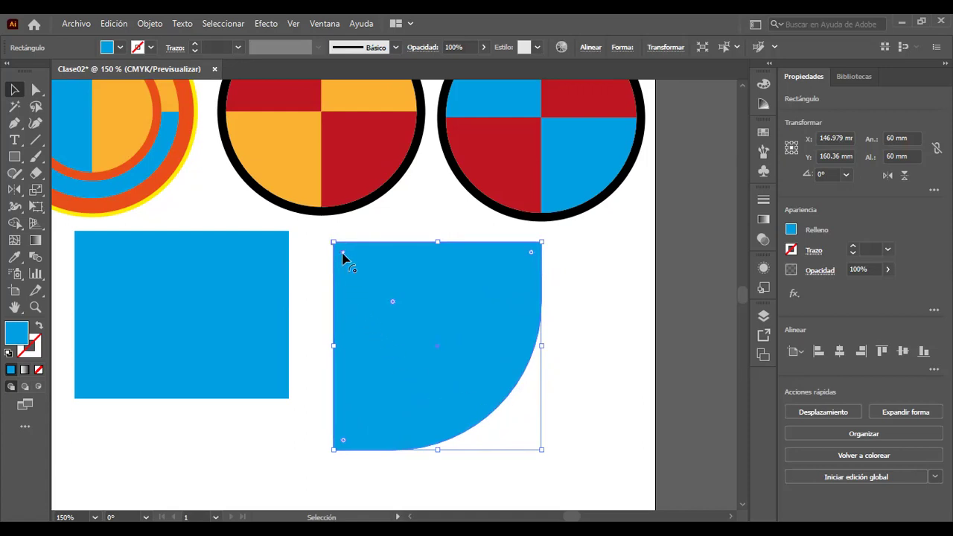
mouse_move(344, 256)
left_mouse_down()
mouse_move(399, 302)
mouse_move(447, 315)
left_mouse_up()
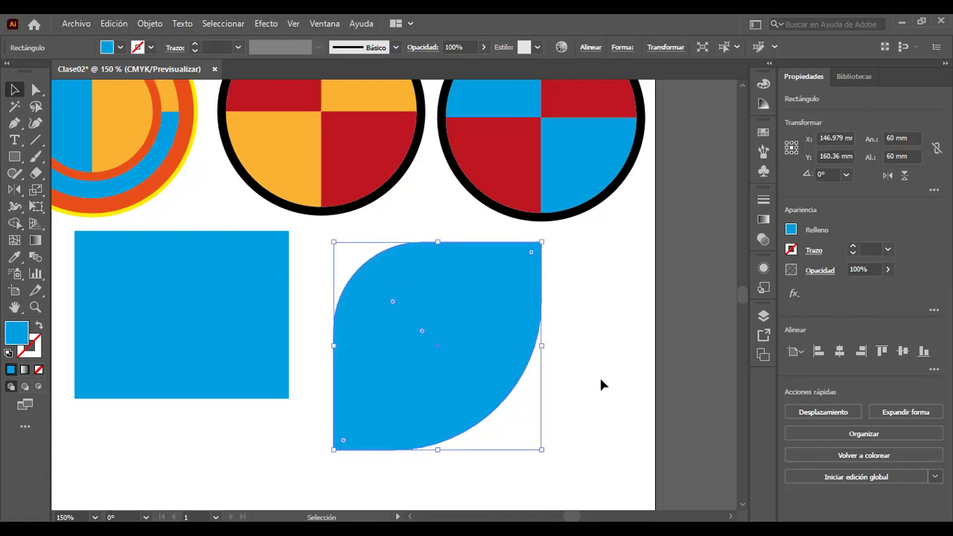
scroll(594, 364, "down", 1)
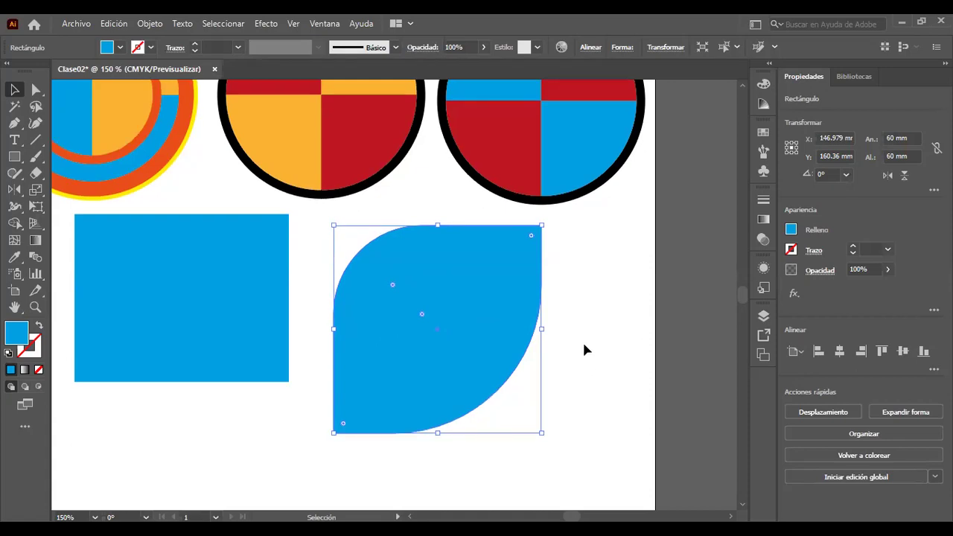
key("space")
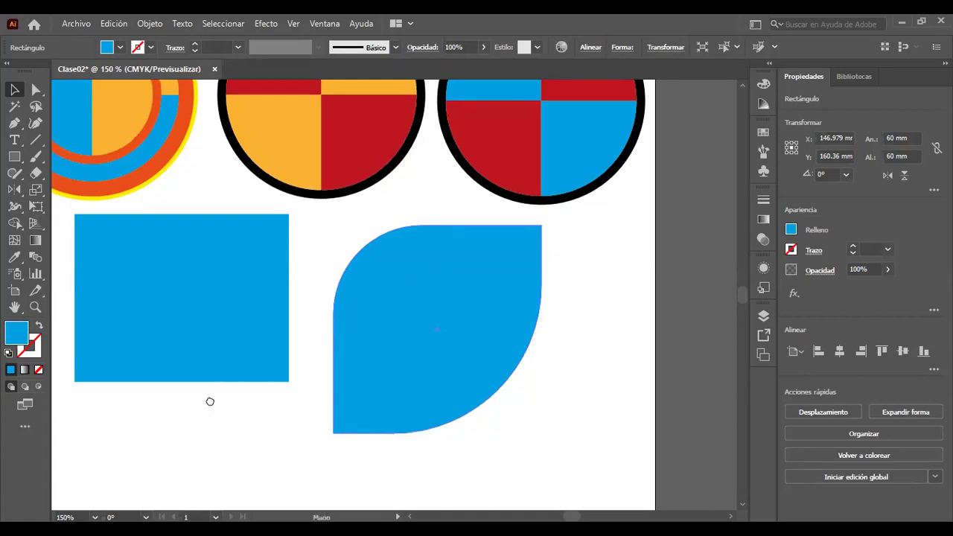
Pan the view with the Hand tool up to the empty artboard area above the circles.
mouse_move(262, 409)
left_mouse_down()
mouse_move(305, 452)
mouse_move(358, 428)
mouse_move(261, 422)
left_mouse_up()
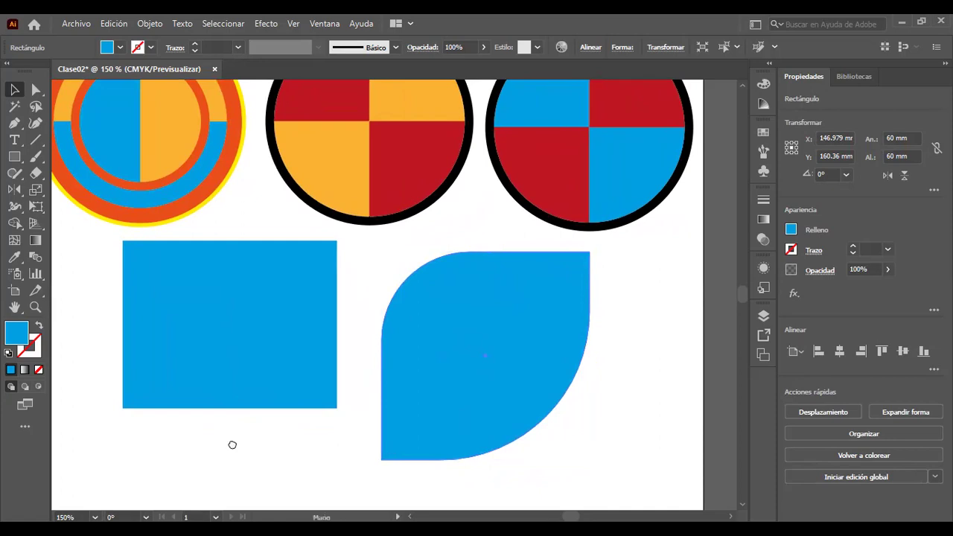
mouse_move(232, 444)
left_mouse_down()
mouse_move(276, 424)
mouse_move(292, 475)
mouse_move(201, 489)
mouse_move(261, 428)
mouse_move(362, 437)
mouse_move(346, 475)
left_mouse_up()
key("space")
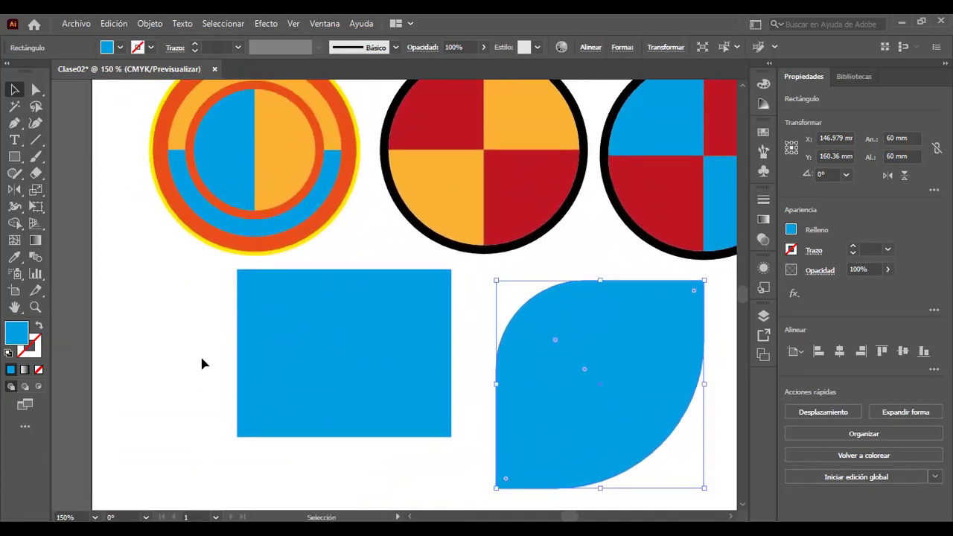
key("space")
mouse_move(204, 323)
left_mouse_down()
mouse_move(164, 366)
mouse_move(208, 424)
mouse_move(303, 351)
mouse_move(183, 414)
mouse_move(187, 356)
mouse_move(258, 385)
mouse_move(232, 407)
left_mouse_up()
key("space")
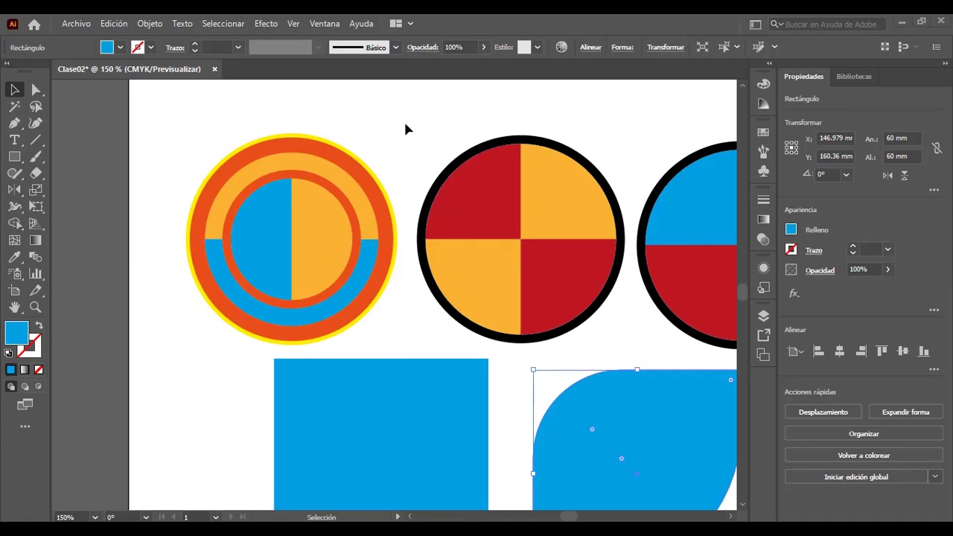
mouse_move(414, 125)
left_mouse_down()
mouse_move(322, 407)
mouse_move(318, 282)
mouse_move(334, 249)
left_mouse_up()
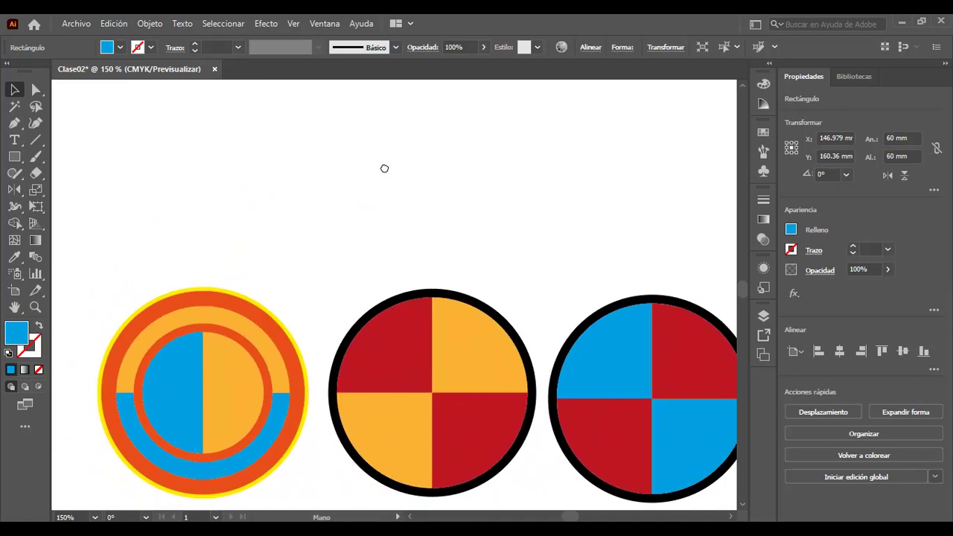
mouse_move(384, 168)
left_mouse_down()
mouse_move(419, 190)
mouse_move(313, 315)
mouse_move(291, 204)
mouse_move(356, 193)
left_mouse_up()
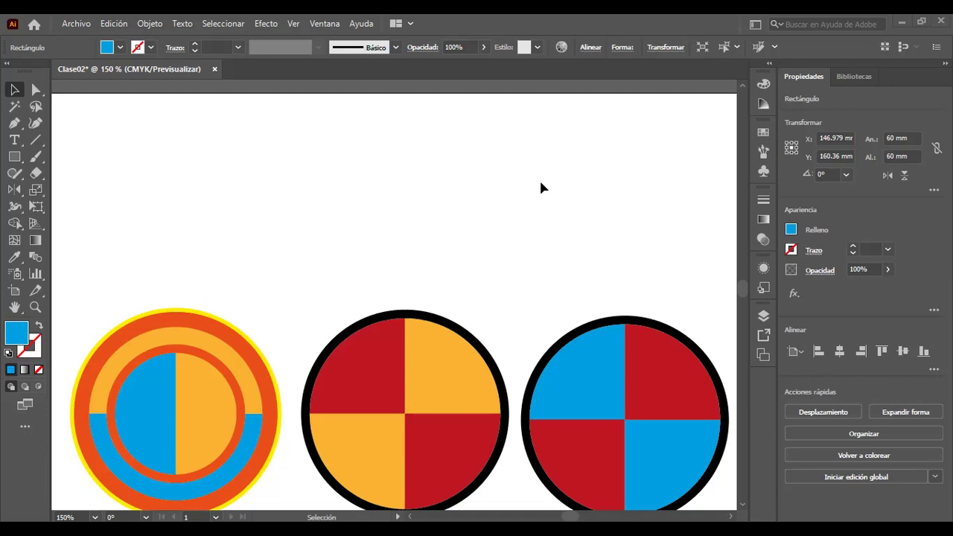
left_click_drag(453, 202, 566, 180)
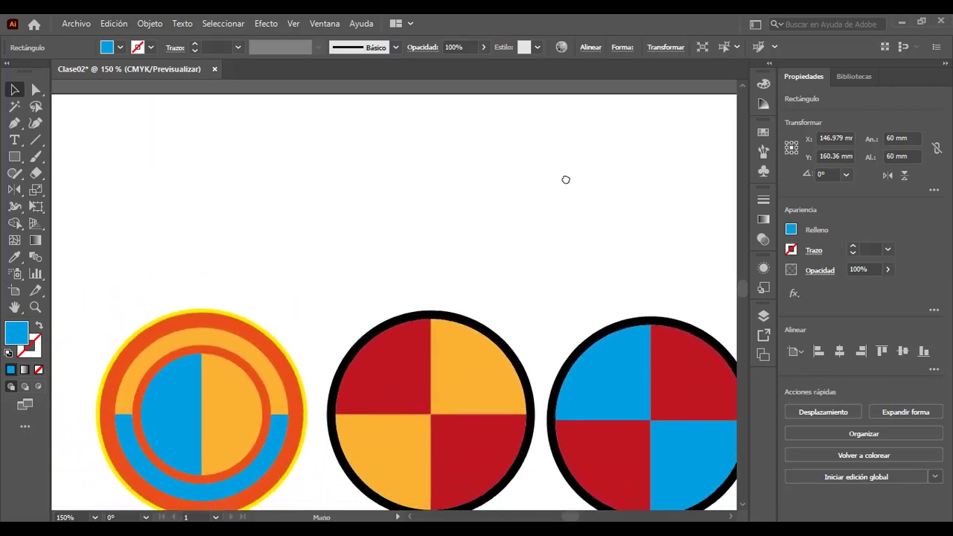
left_click_drag(494, 217, 492, 149)
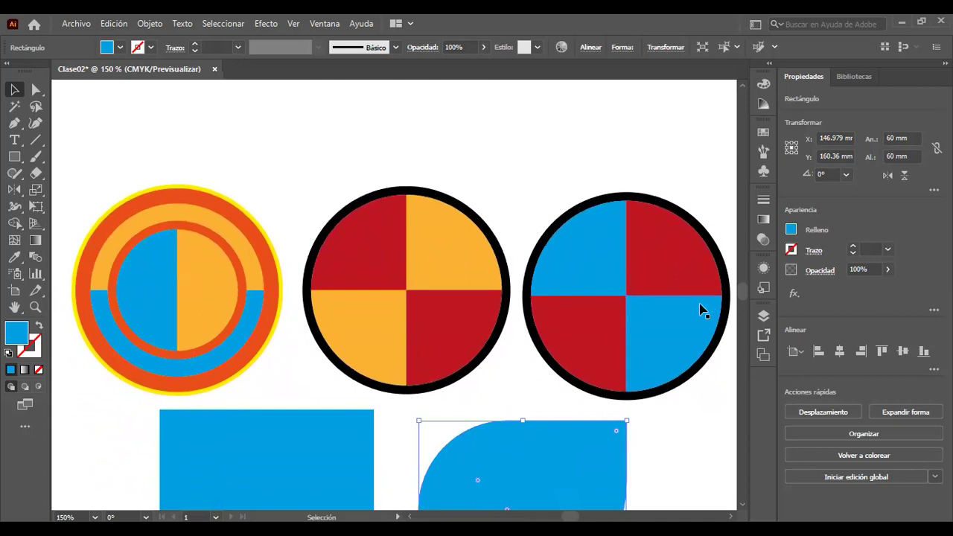
mouse_move(512, 151)
left_mouse_down()
mouse_move(496, 189)
mouse_move(390, 201)
mouse_move(462, 185)
mouse_move(525, 195)
mouse_move(481, 211)
mouse_move(424, 197)
mouse_move(510, 192)
left_mouse_up()
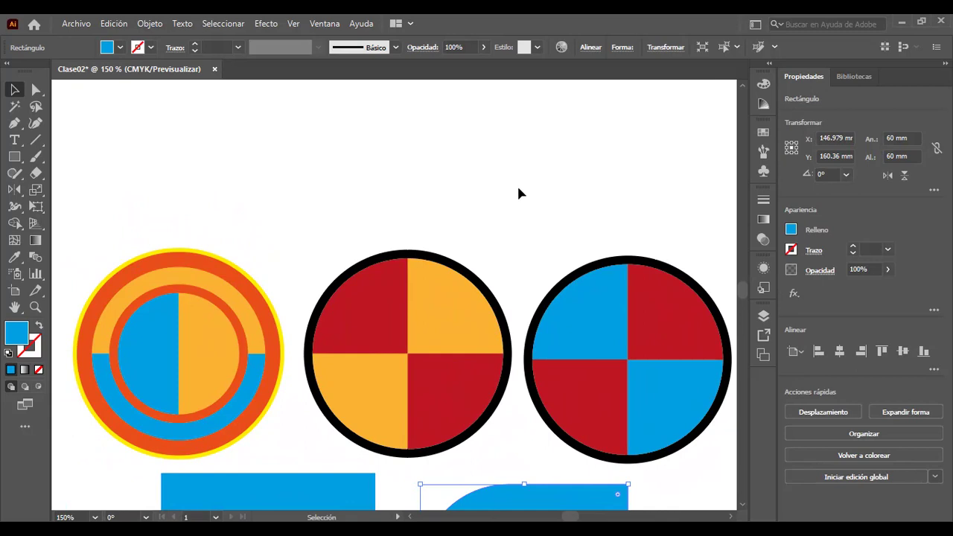
mouse_move(615, 181)
left_mouse_down()
mouse_move(584, 194)
mouse_move(574, 180)
mouse_move(590, 174)
left_mouse_up()
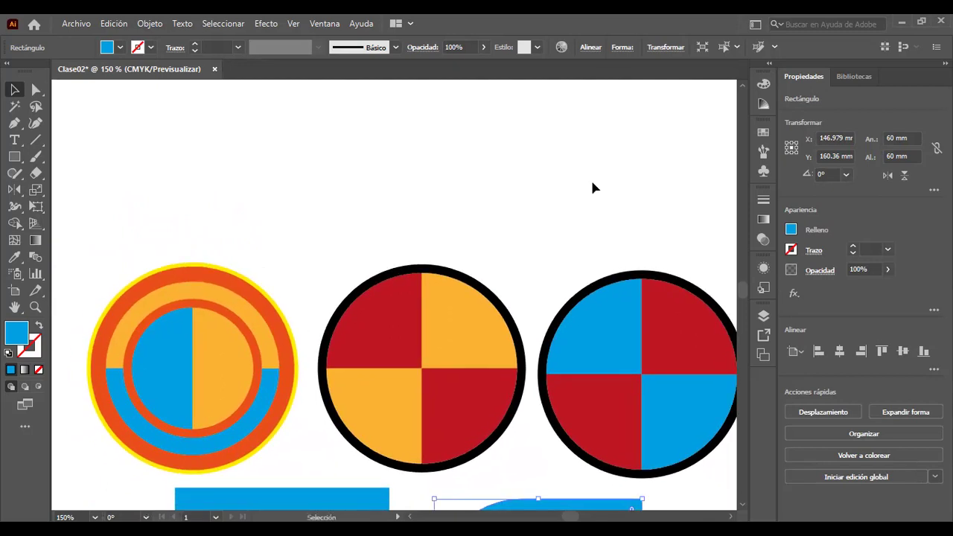
left_click_drag(531, 272, 531, 175)
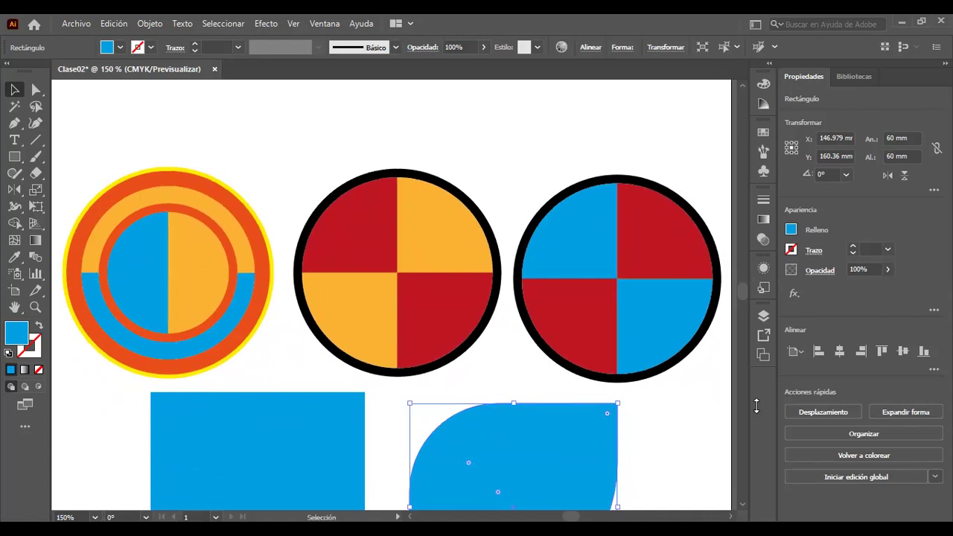
key("space")
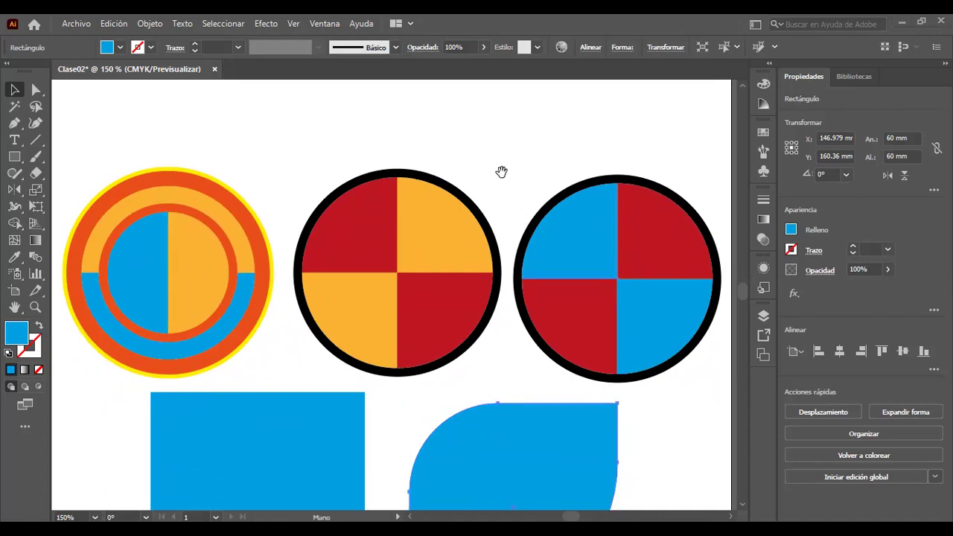
mouse_move(426, 182)
left_mouse_down()
mouse_move(505, 295)
mouse_move(403, 236)
left_mouse_up()
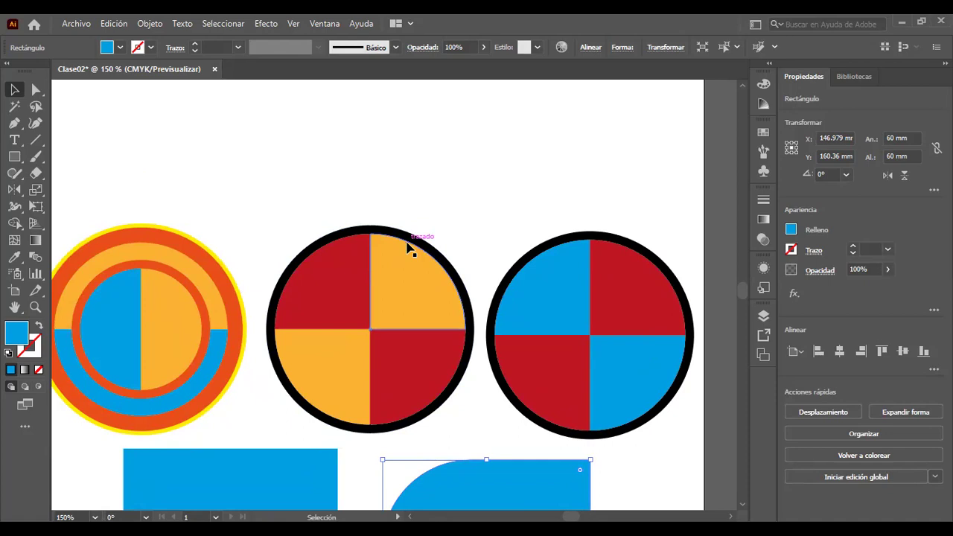
mouse_move(440, 173)
left_mouse_down()
mouse_move(427, 267)
mouse_move(479, 236)
left_mouse_up()
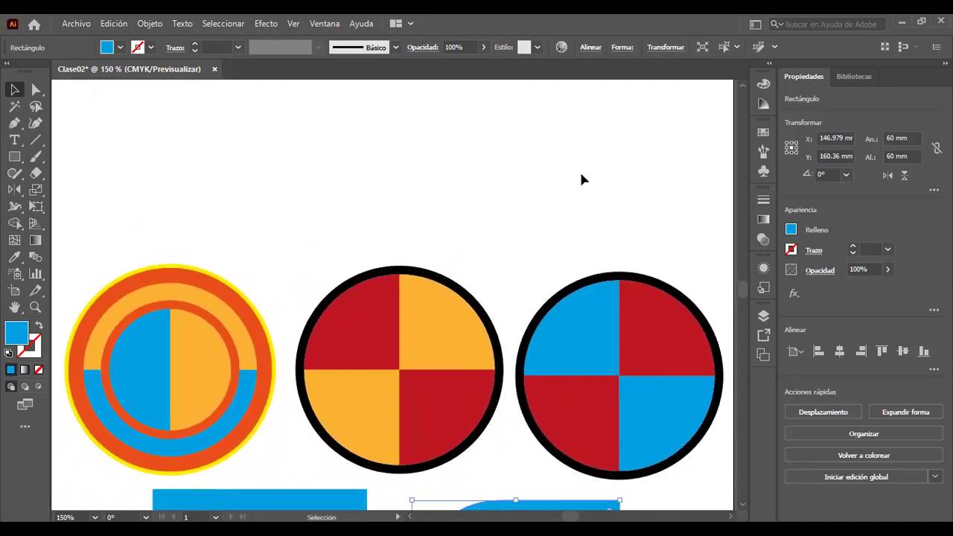
mouse_move(581, 157)
left_mouse_down()
mouse_move(493, 172)
mouse_move(568, 221)
mouse_move(509, 206)
mouse_move(551, 161)
left_mouse_up()
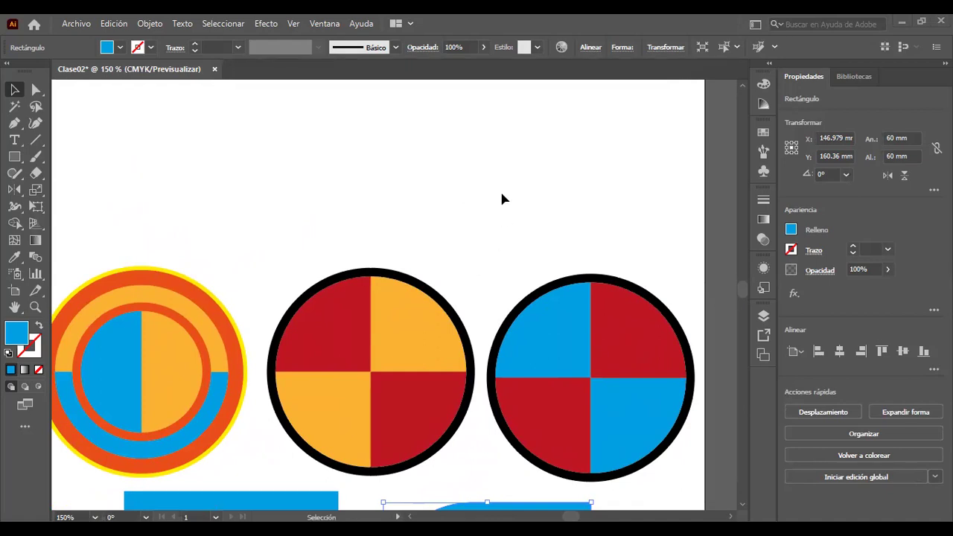
mouse_move(497, 173)
left_mouse_down()
mouse_move(592, 236)
mouse_move(564, 151)
mouse_move(543, 153)
left_mouse_up()
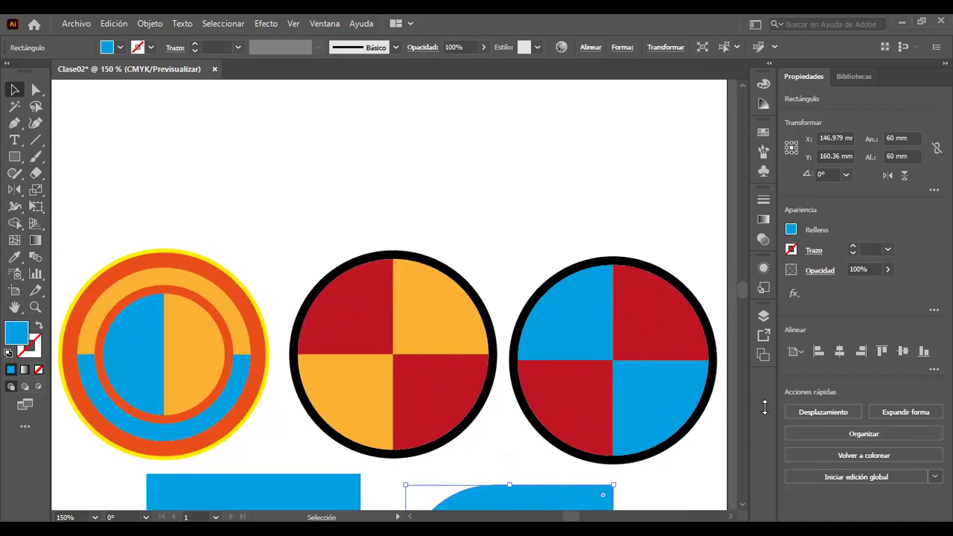
left_click_drag(380, 162, 414, 187)
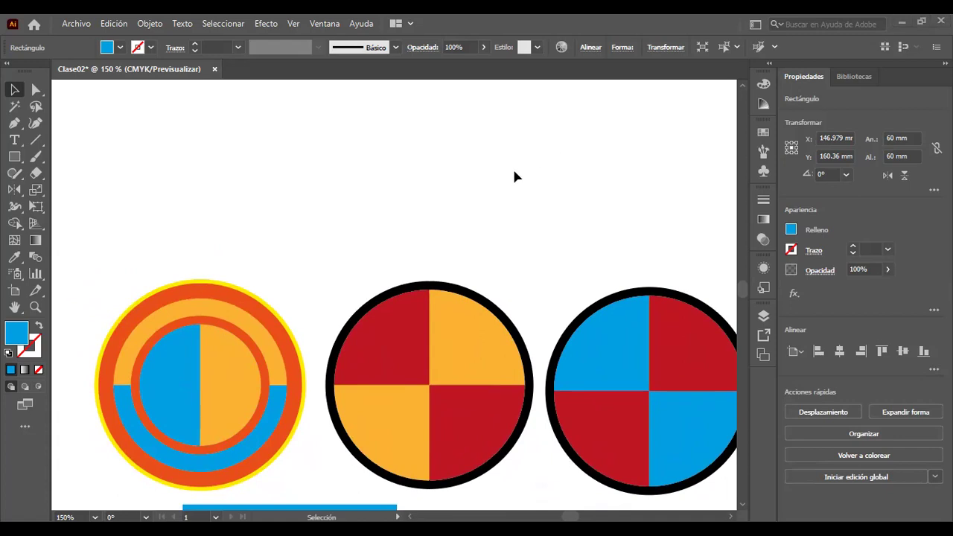
left_click_drag(585, 204, 519, 170)
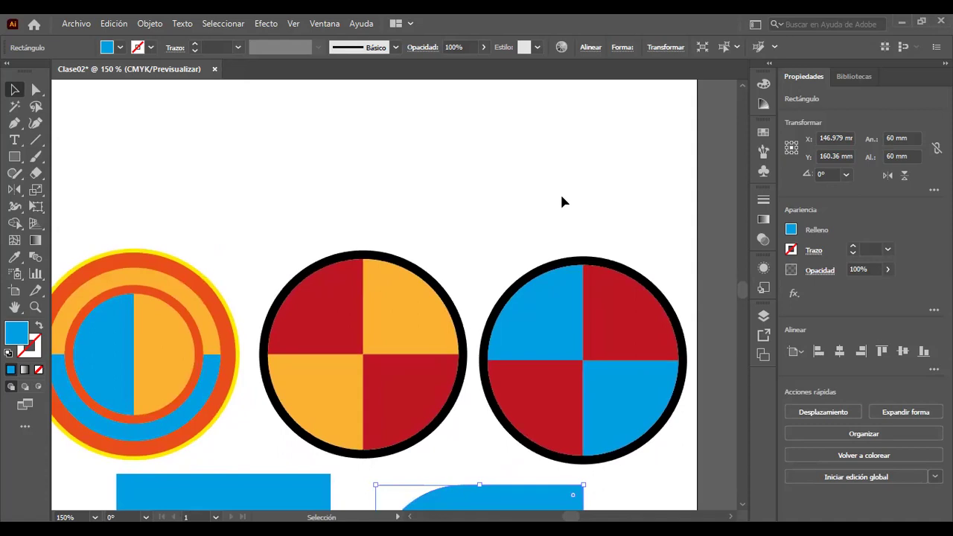
mouse_move(294, 223)
left_mouse_down()
mouse_move(396, 149)
mouse_move(335, 151)
left_mouse_up()
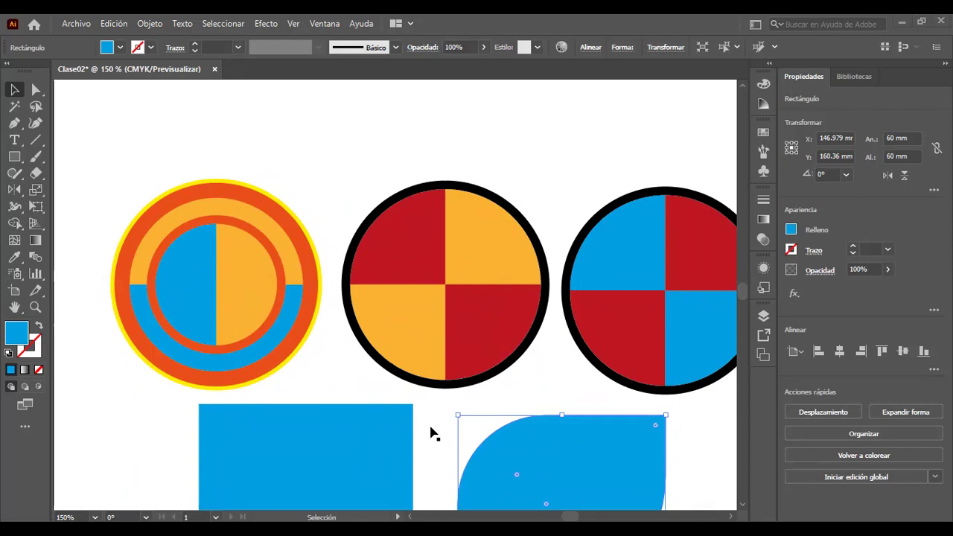
left_click_drag(555, 164, 544, 173)
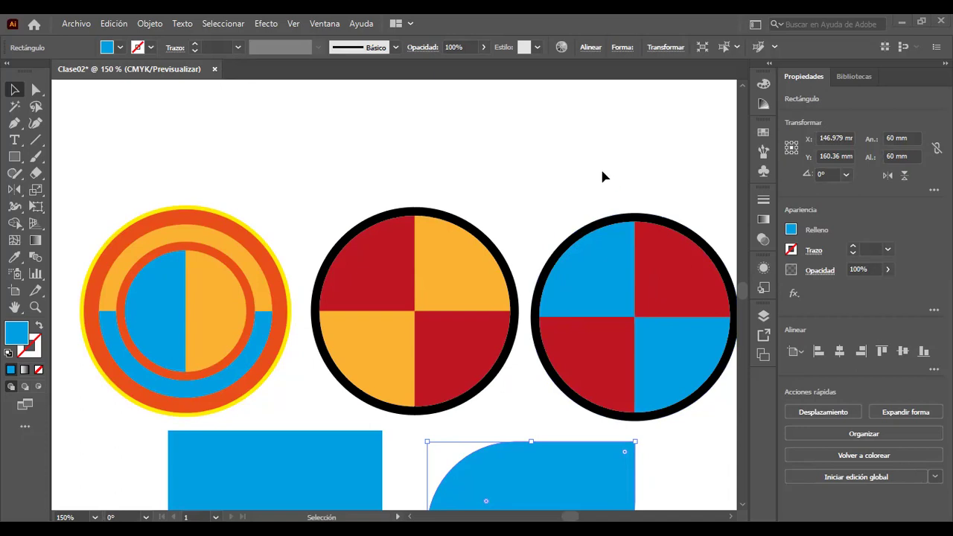
Deselect all with Ctrl+Shift+A and scroll down to the blue rectangle and leaf shape.
key("ctrl+shift+a")
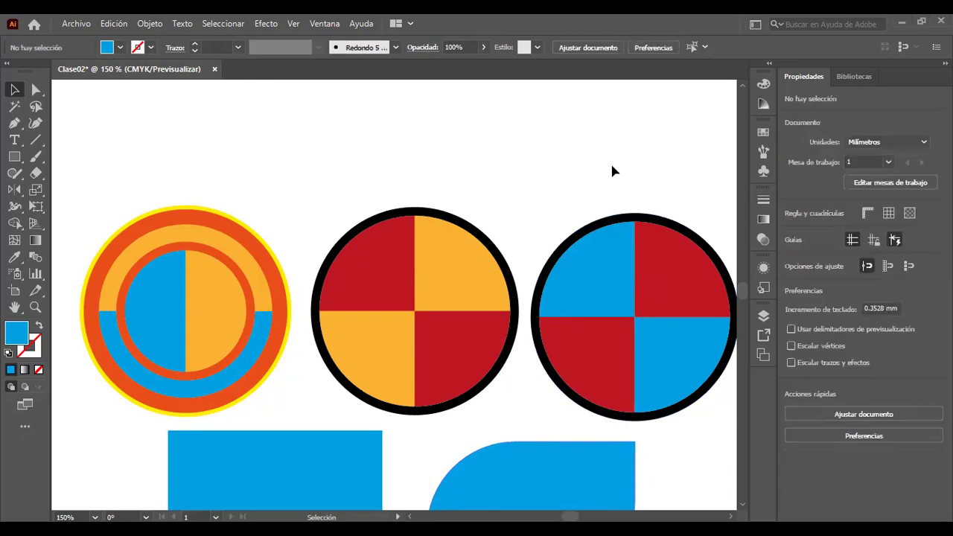
scroll(406, 360, "down", 3)
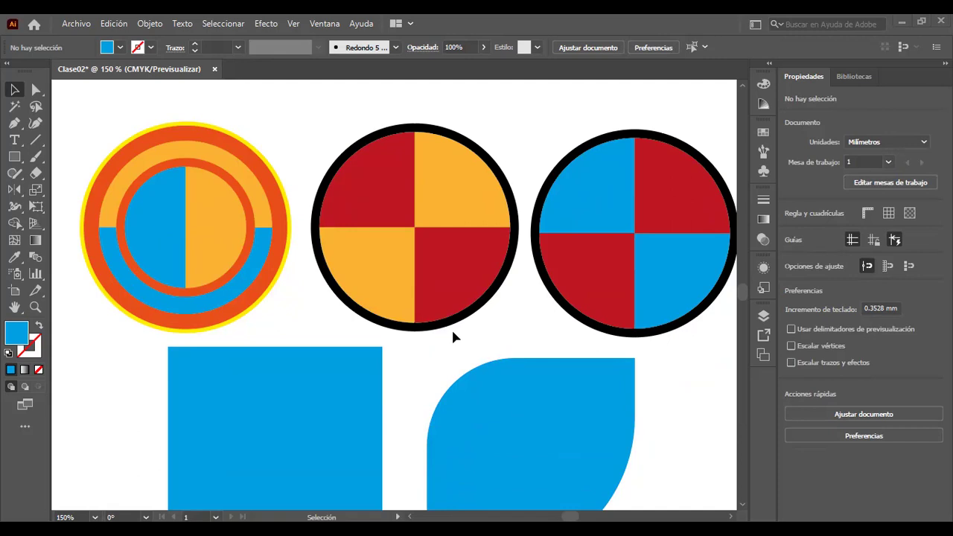
scroll(671, 357, "down", 1)
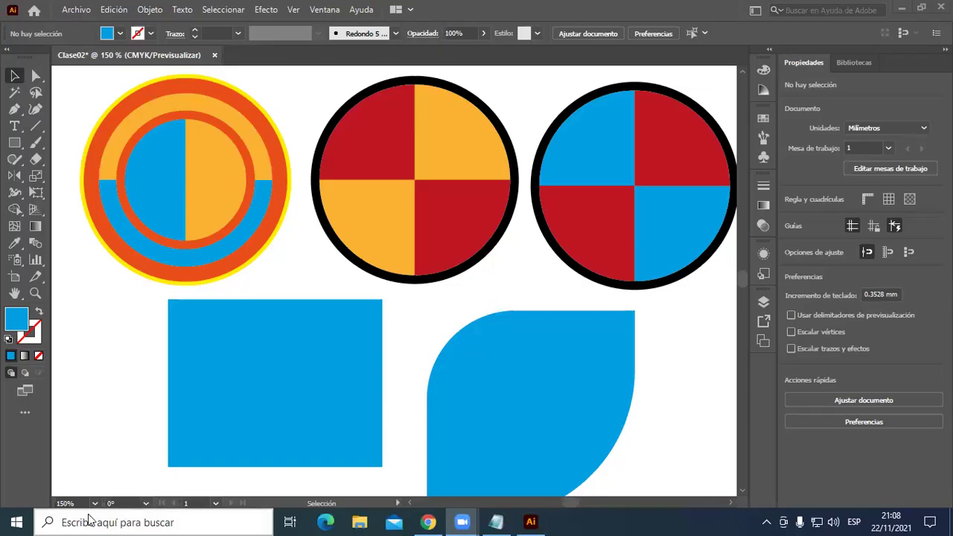
left_click(87, 522)
type("ill")
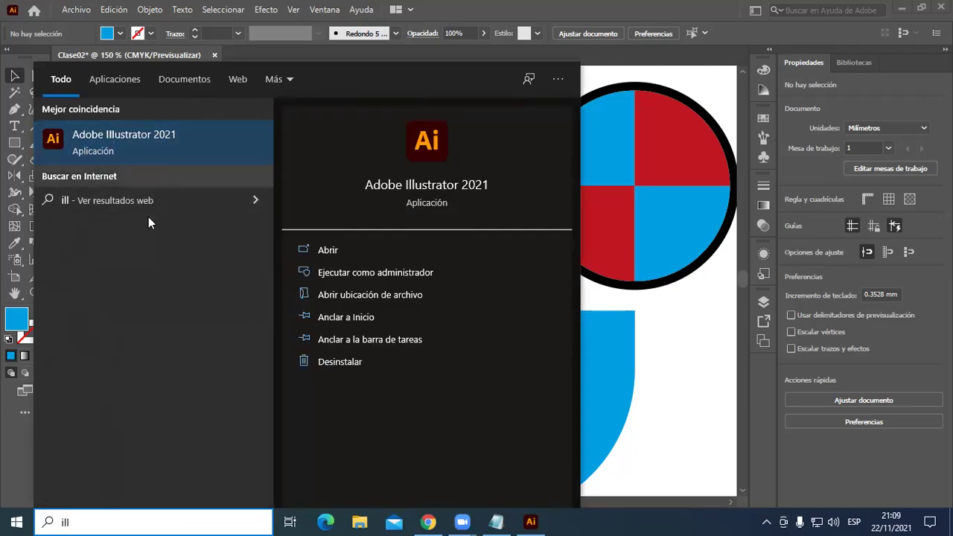
left_click(160, 521)
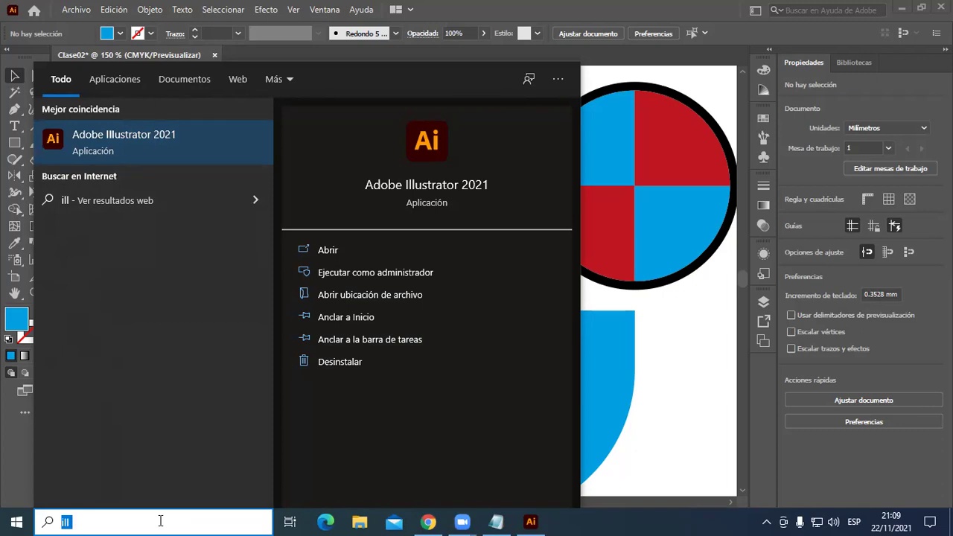
type("pho")
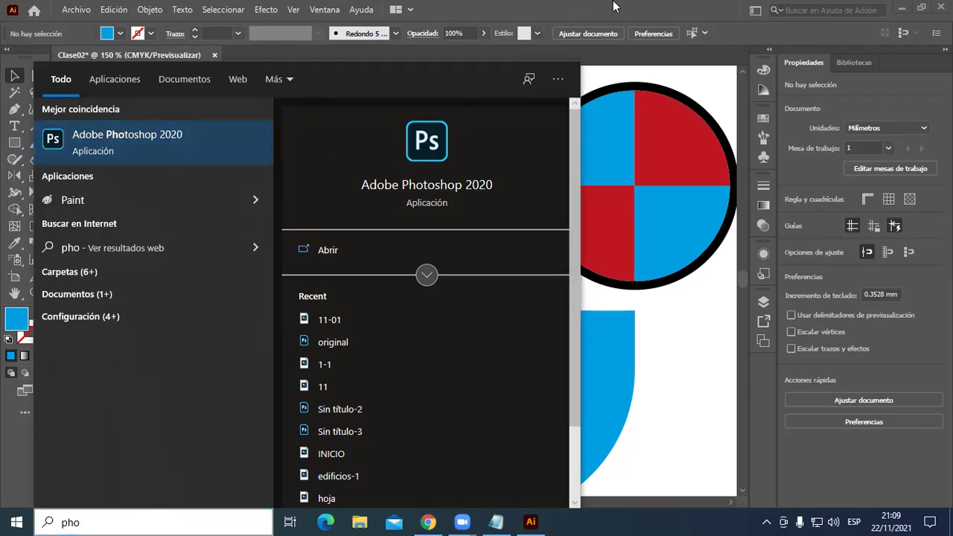
left_click(607, 164)
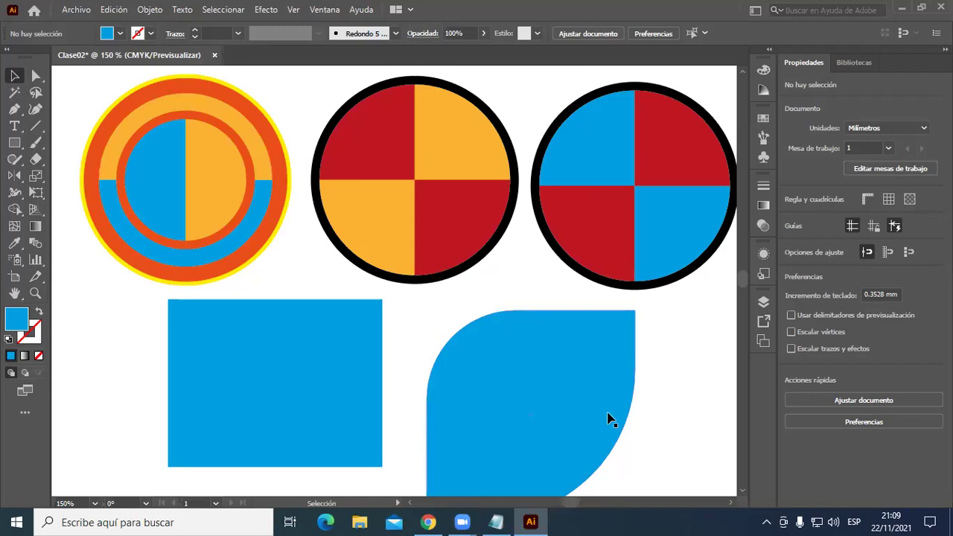
Scroll and pan the Illustrator canvas slightly left and down.
scroll(583, 411, "down", 1)
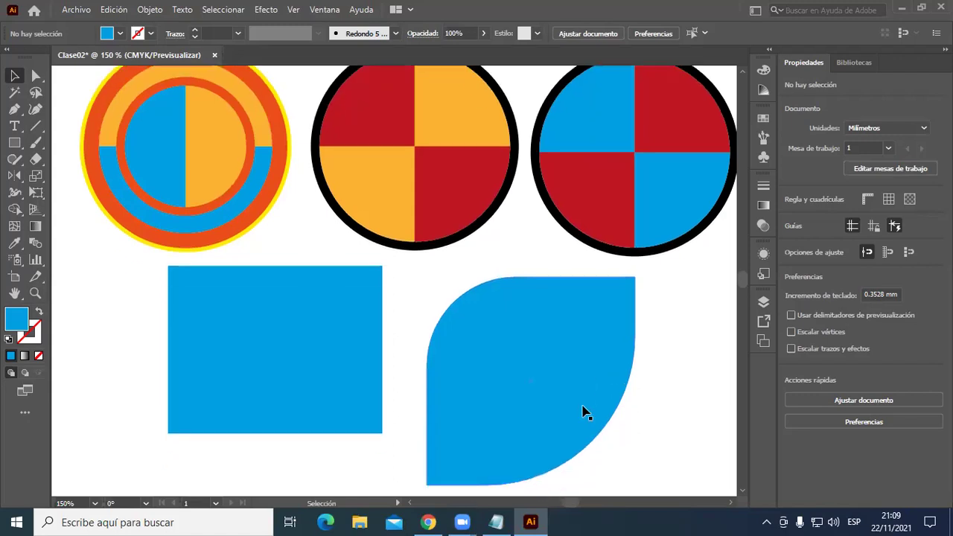
scroll(589, 414, "up", 3)
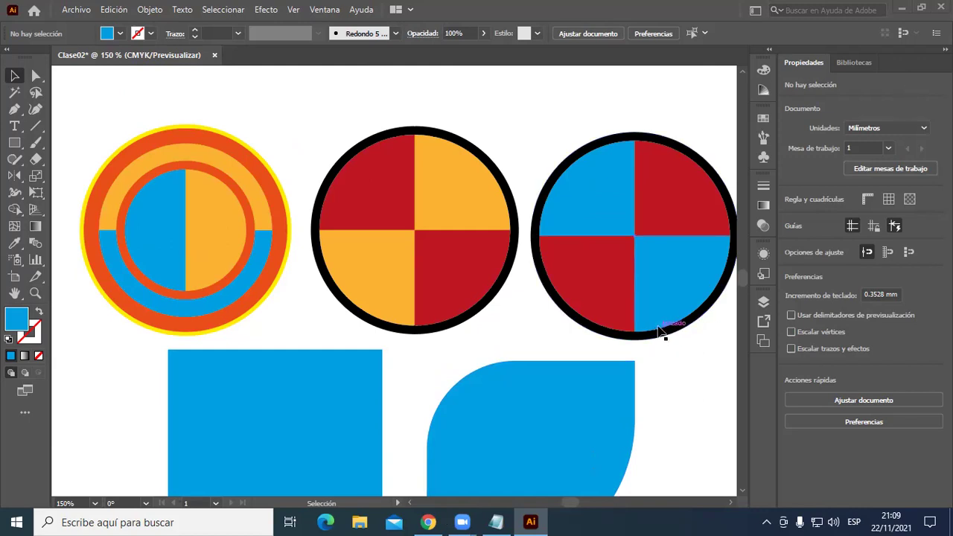
scroll(691, 331, "down", 1)
scroll(695, 330, "up", 1)
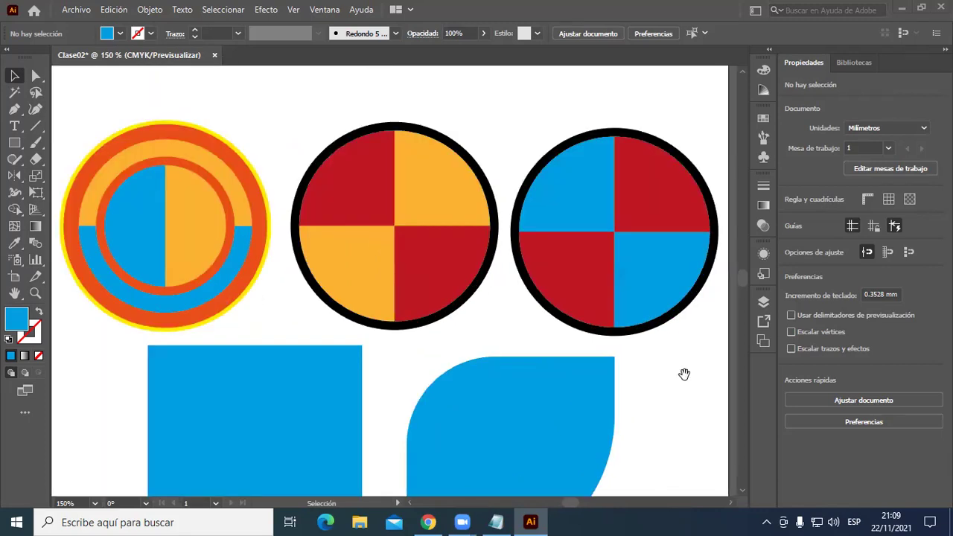
left_click_drag(685, 374, 675, 405)
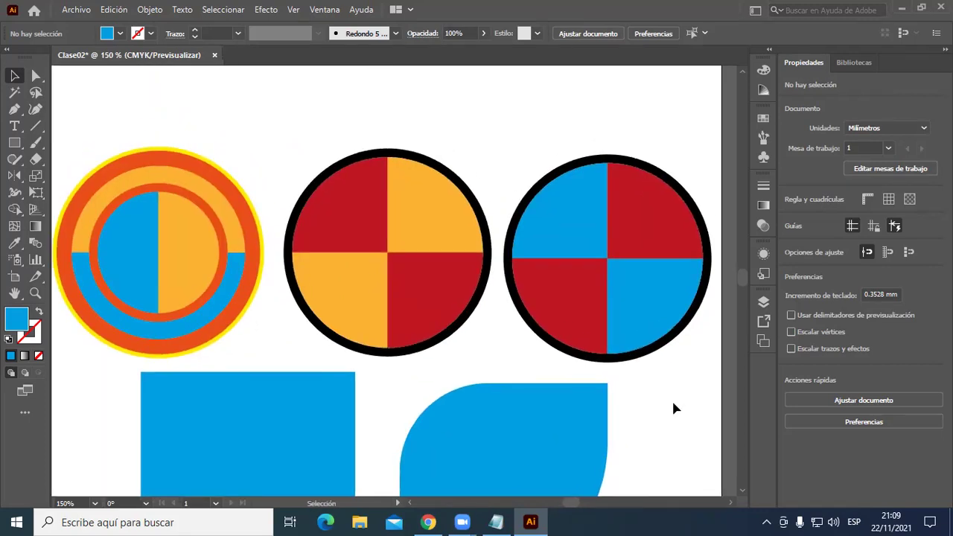
Bring up Chrome with a new tab, then open File Explorer on Quick access.
left_click(431, 522)
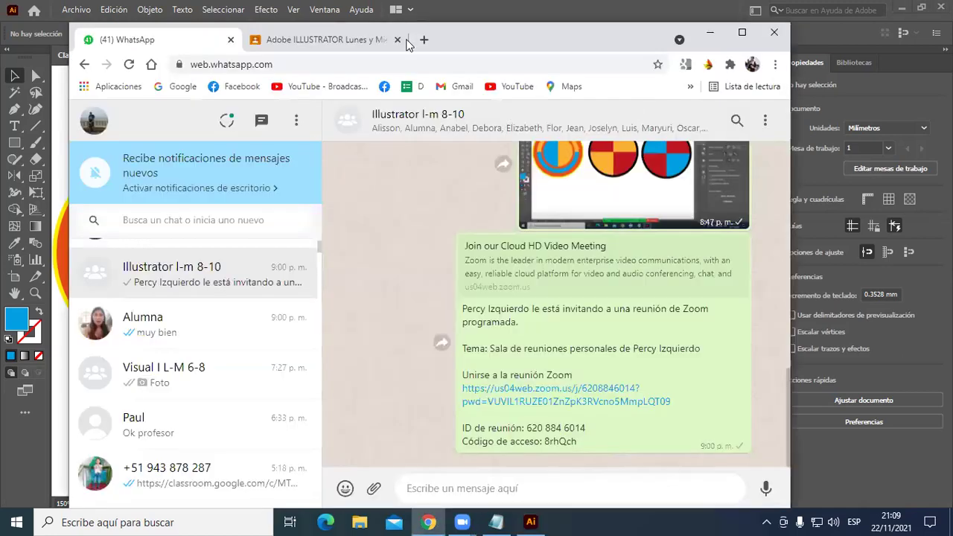
left_click(424, 39)
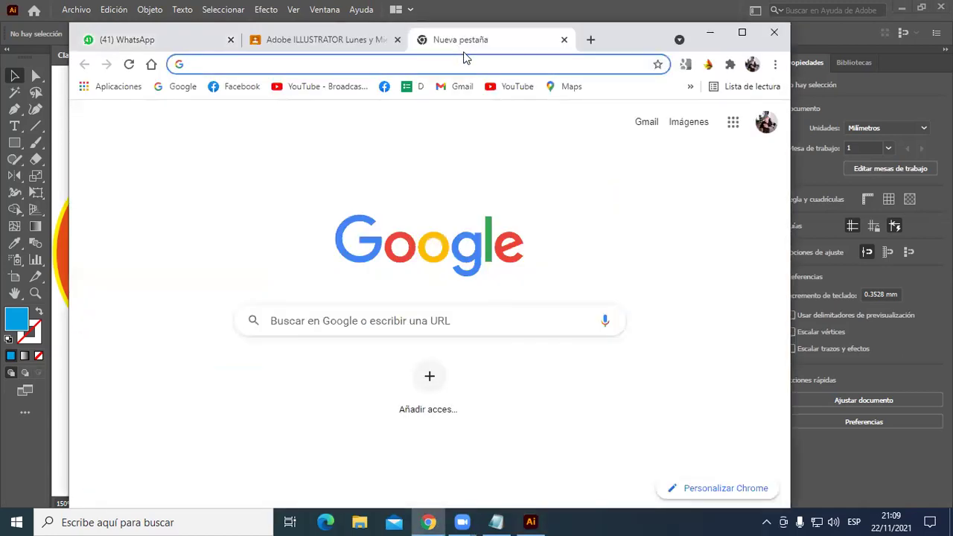
key("super+e")
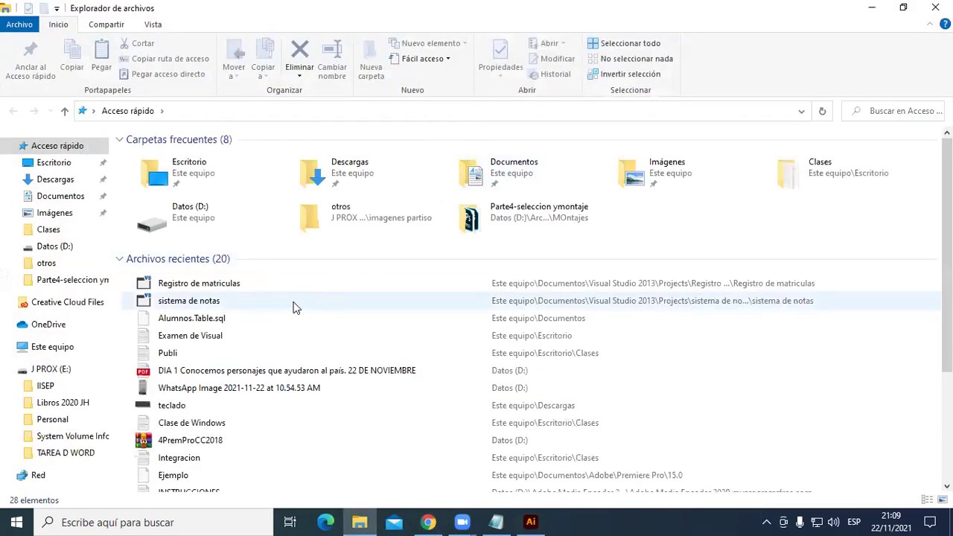
Browse to Datos (D:) > Adobe illustrator 2021 > Adobe illustrator 2021 and select Set-up.
scroll(309, 305, "down", 2)
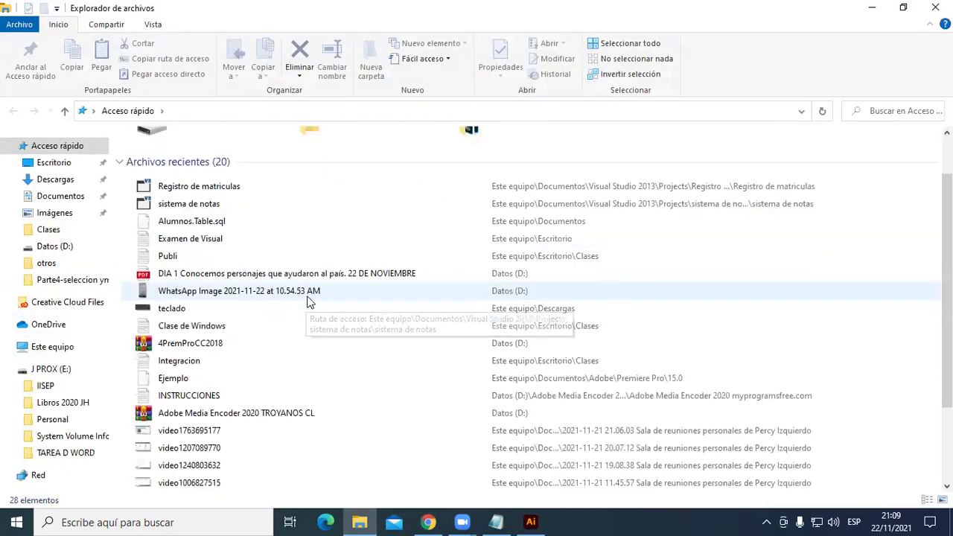
left_click(40, 348)
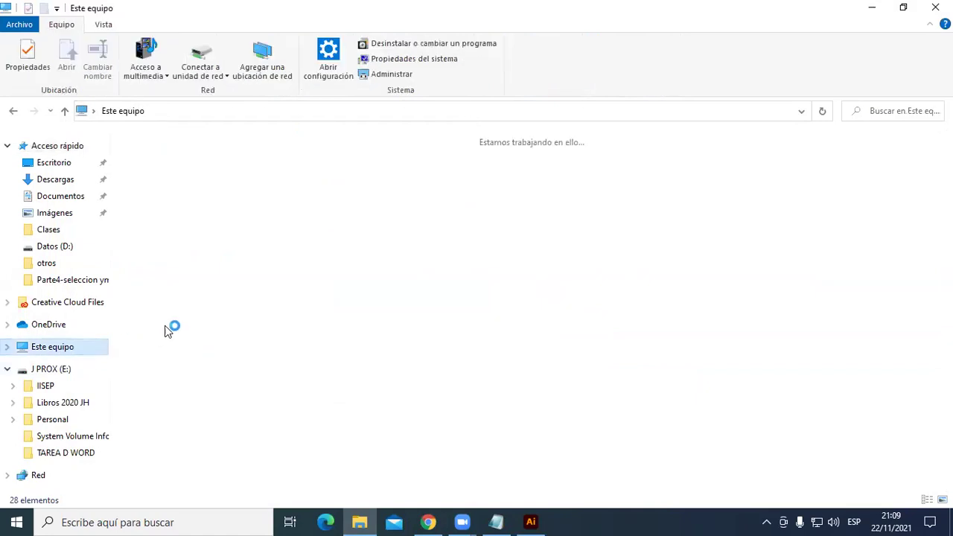
double_click(409, 268)
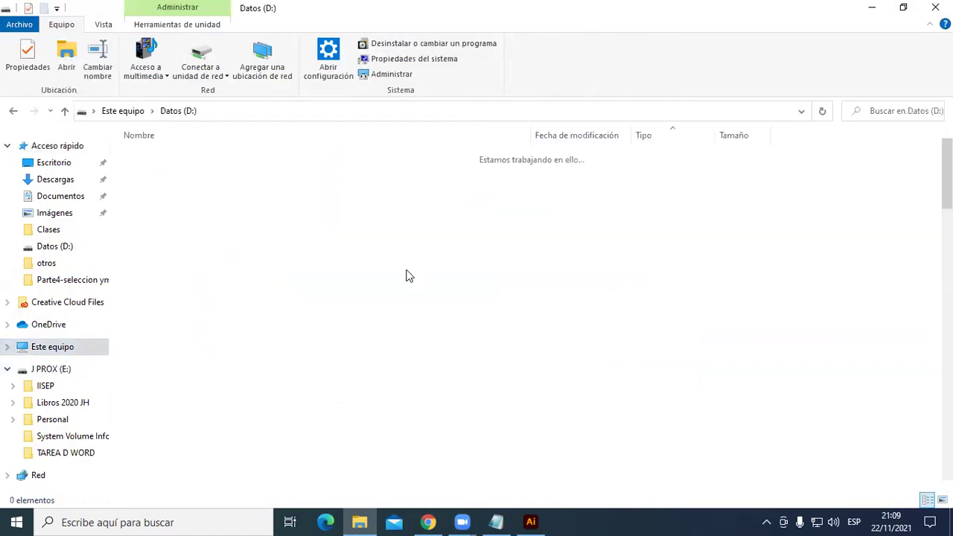
left_click(216, 187)
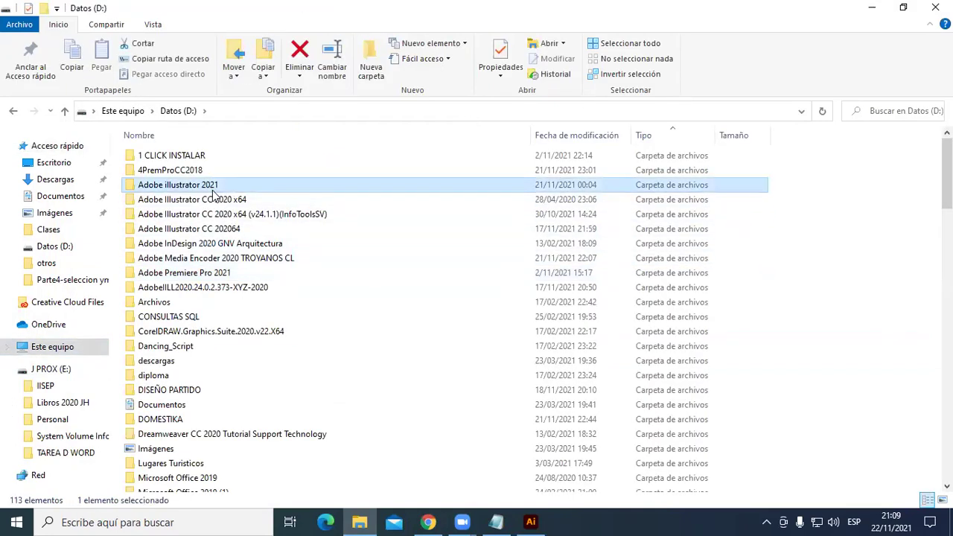
double_click(219, 188)
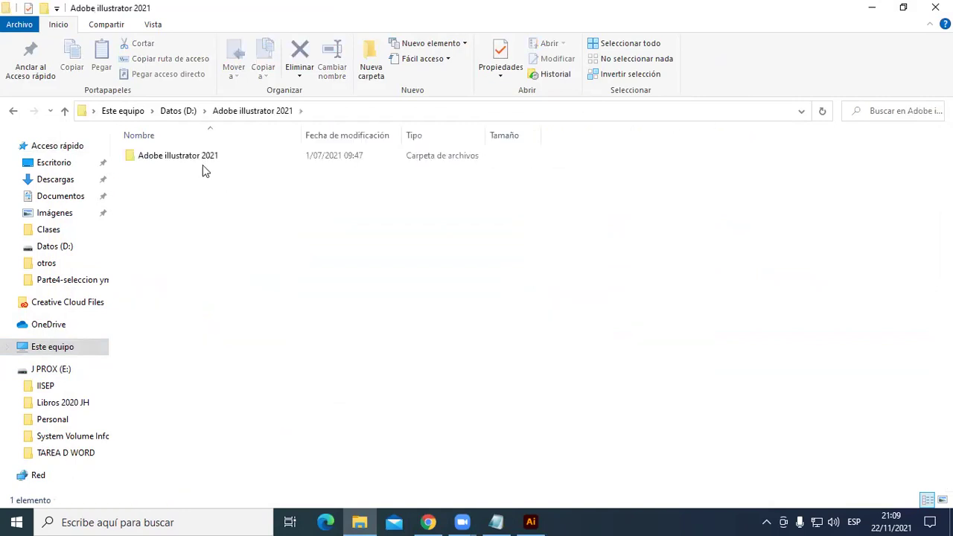
double_click(203, 158)
left_click(158, 201)
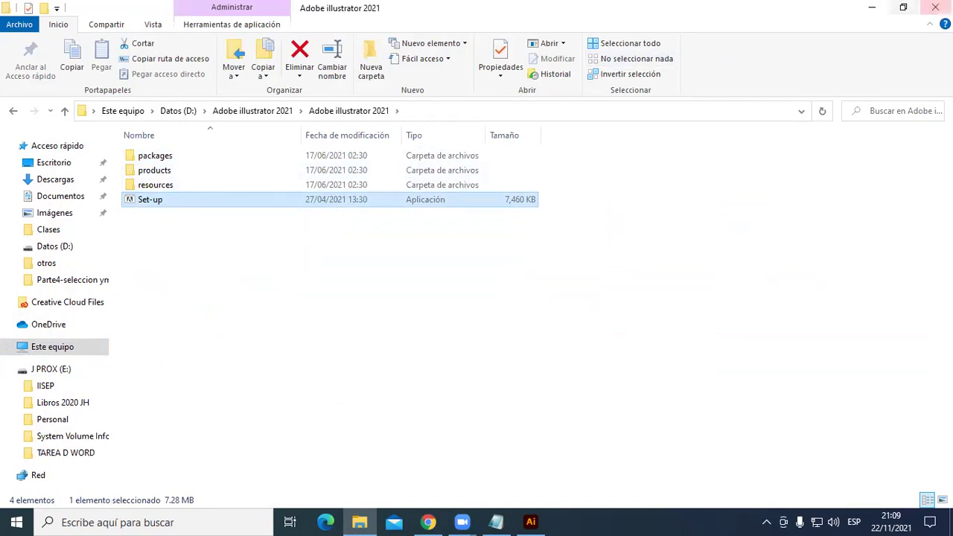
Close File Explorer and Chrome, and minimize Illustrator to show the desktop.
left_click(935, 7)
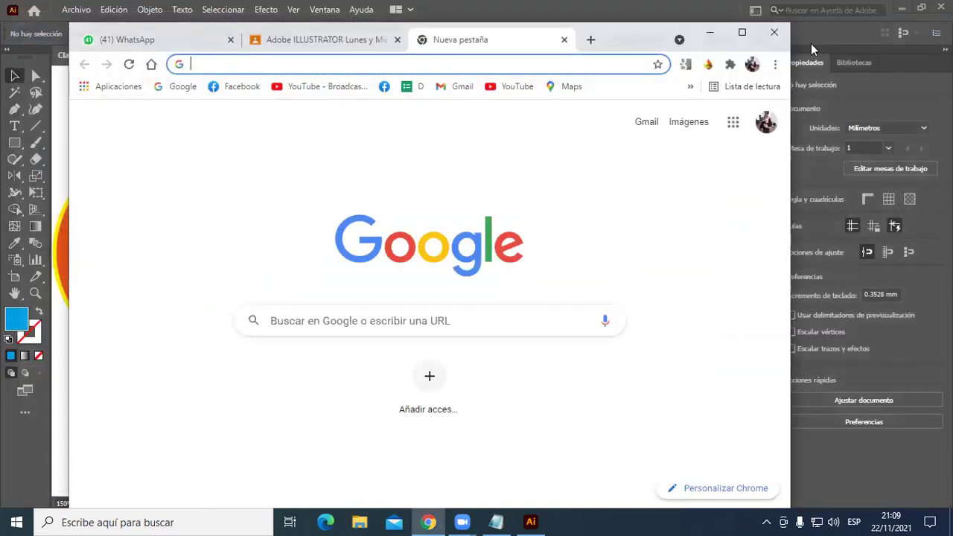
left_click(769, 37)
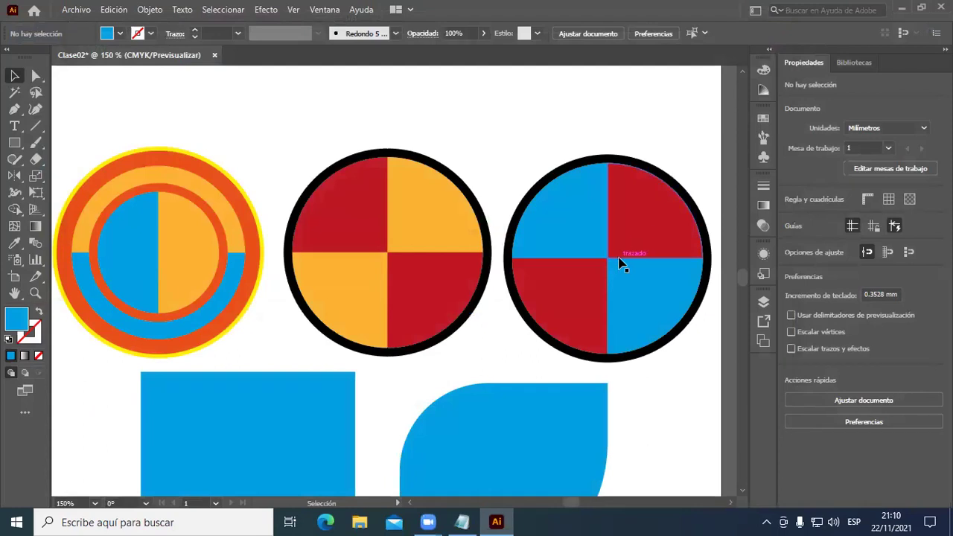
left_click(901, 8)
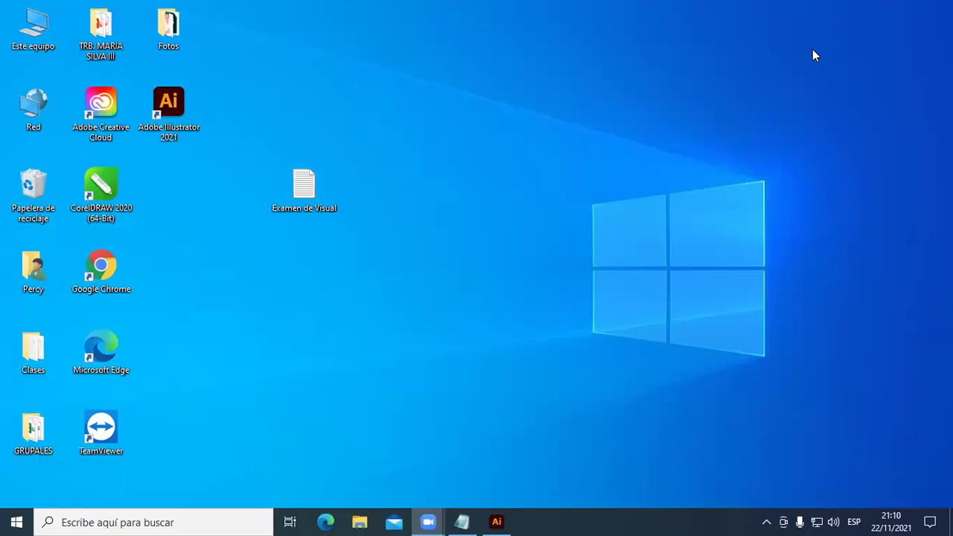
Open a new File Explorer window on the Datos (D:) drive via Este equipo.
left_click(365, 522)
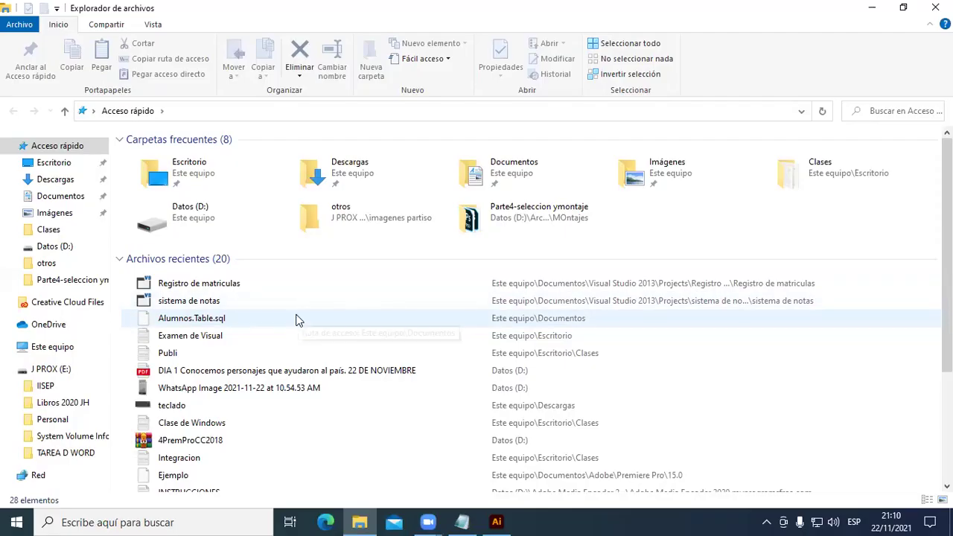
scroll(373, 298, "down", 3)
left_click(52, 347)
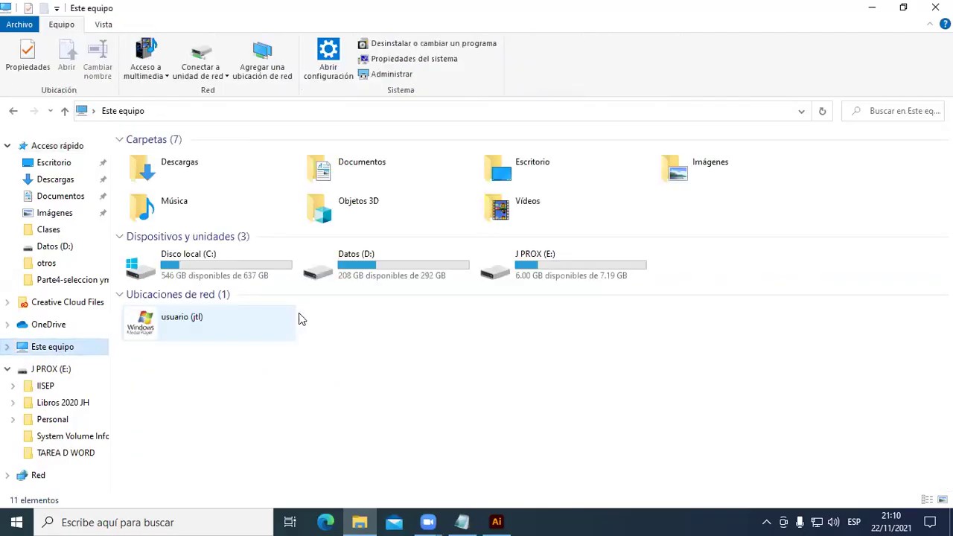
left_click(410, 265)
double_click(410, 265)
scroll(366, 347, "down", 3)
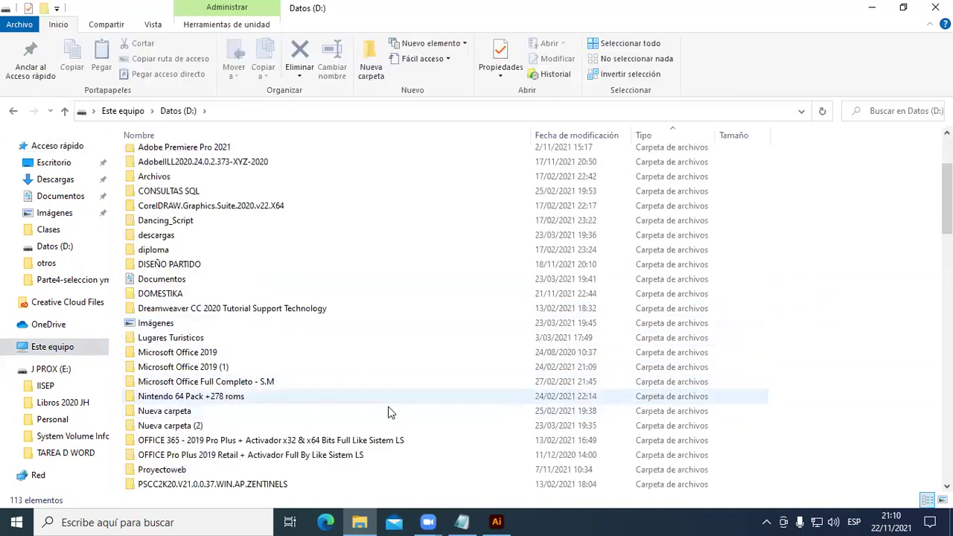
scroll(390, 410, "down", 10)
scroll(404, 415, "down", 5)
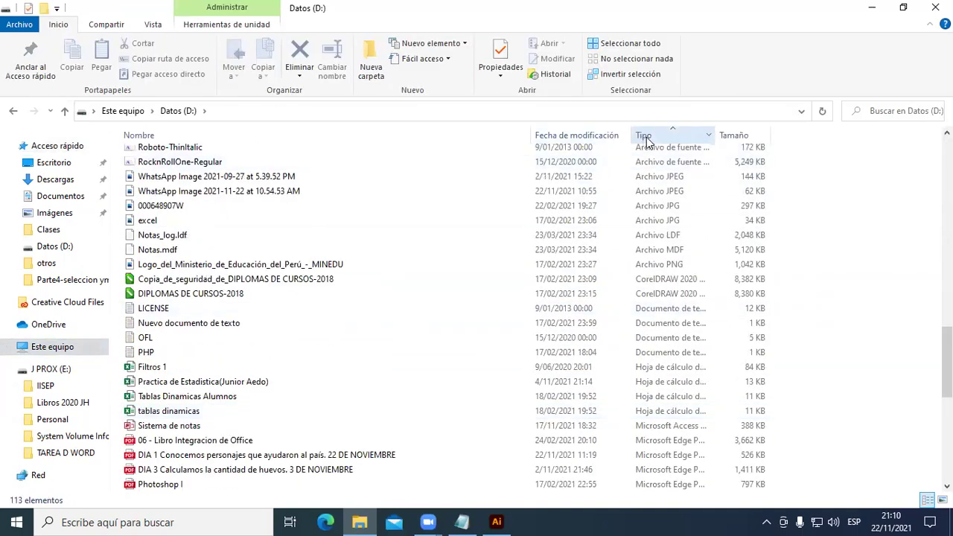
Sort Datos (D:) by type and try opening the Adobe Illustrator CC 202064 archive.
left_click(645, 135)
scroll(442, 410, "down", 3)
scroll(447, 411, "down", 7)
scroll(452, 417, "down", 9)
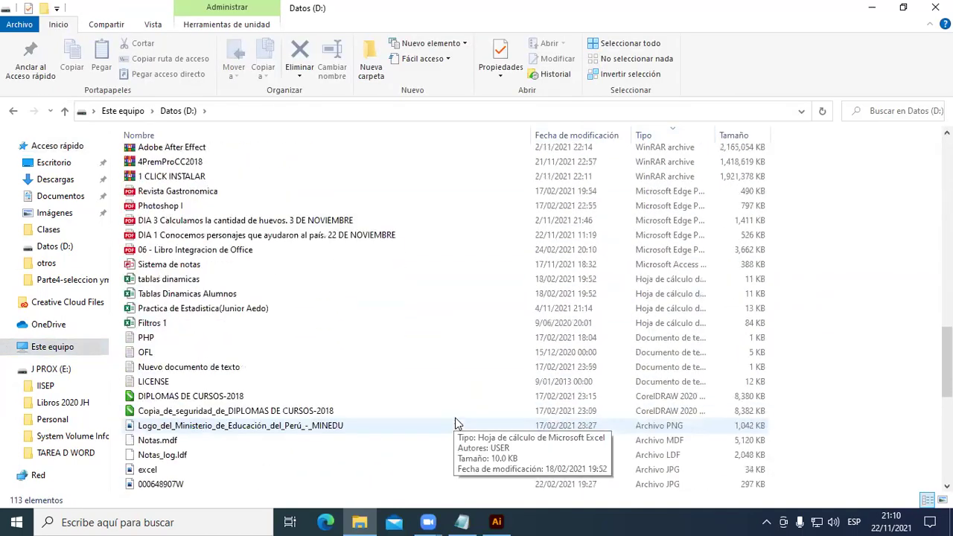
scroll(402, 406, "up", 4)
scroll(298, 373, "up", 2)
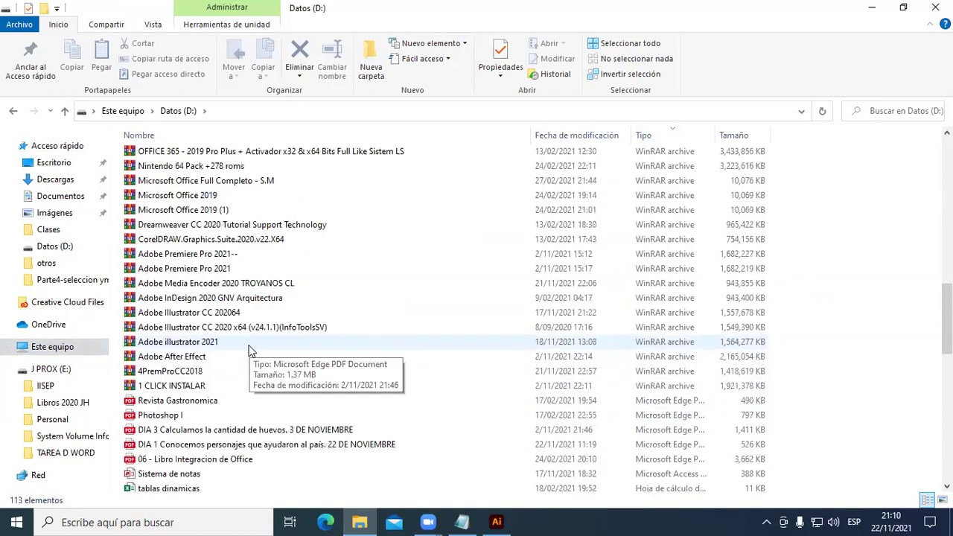
left_click(210, 316)
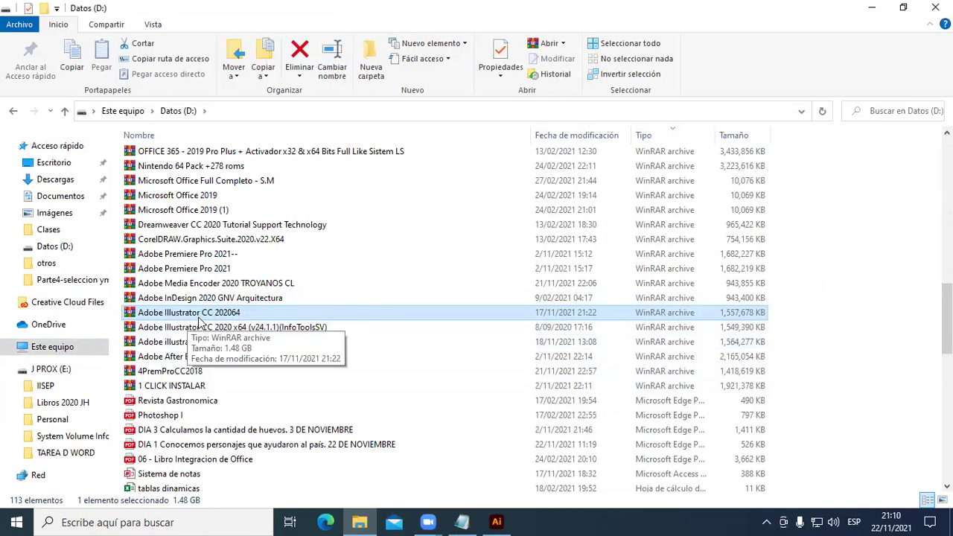
double_click(198, 315)
Extract the Adobe Illustrator CC 202064 archive into its own folder.
right_click(198, 316)
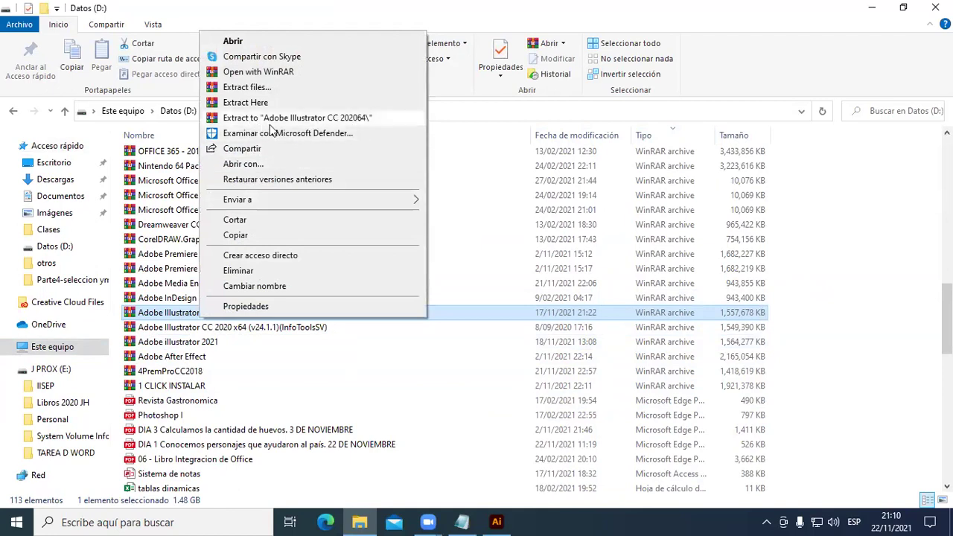
left_click(351, 123)
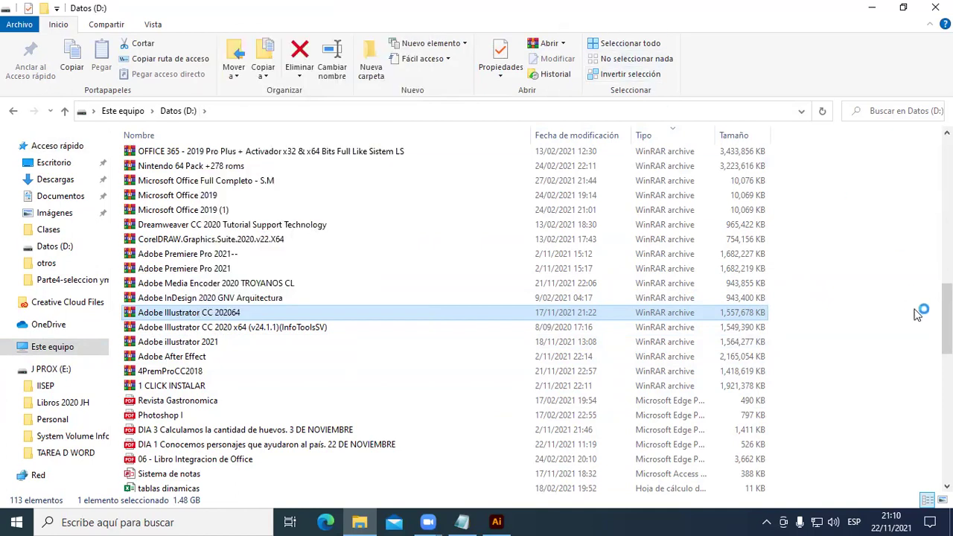
scroll(922, 313, "up", 10)
scroll(879, 178, "up", 3)
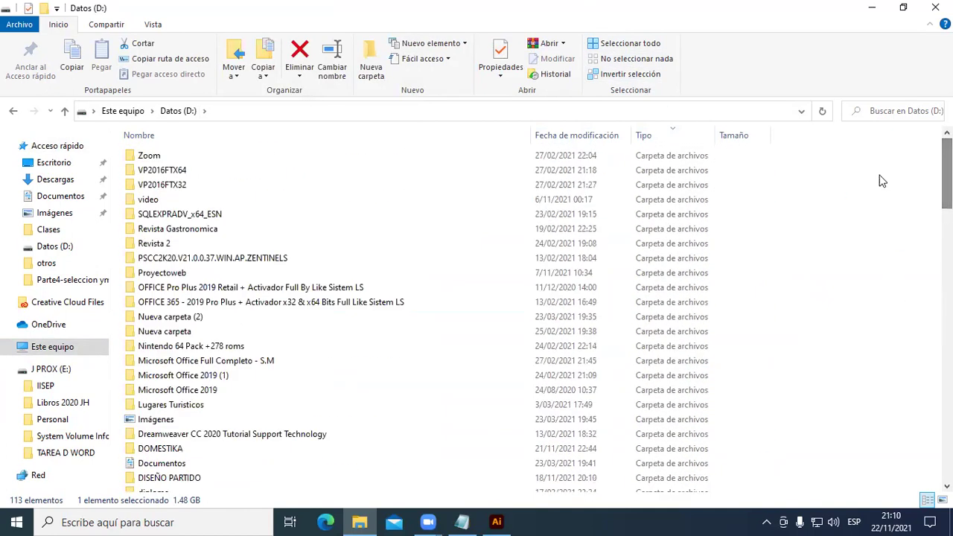
scroll(372, 339, "down", 2)
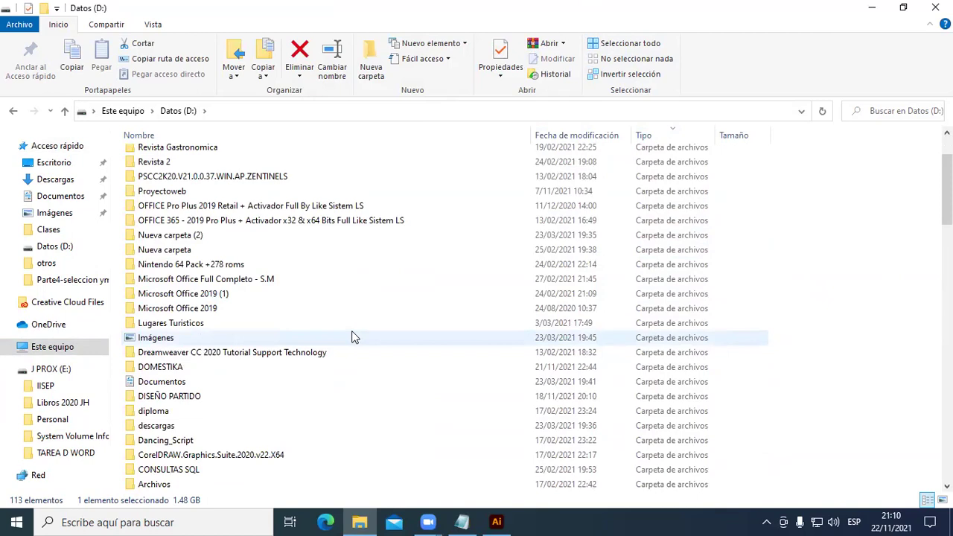
scroll(354, 335, "up", 2)
scroll(333, 339, "down", 3)
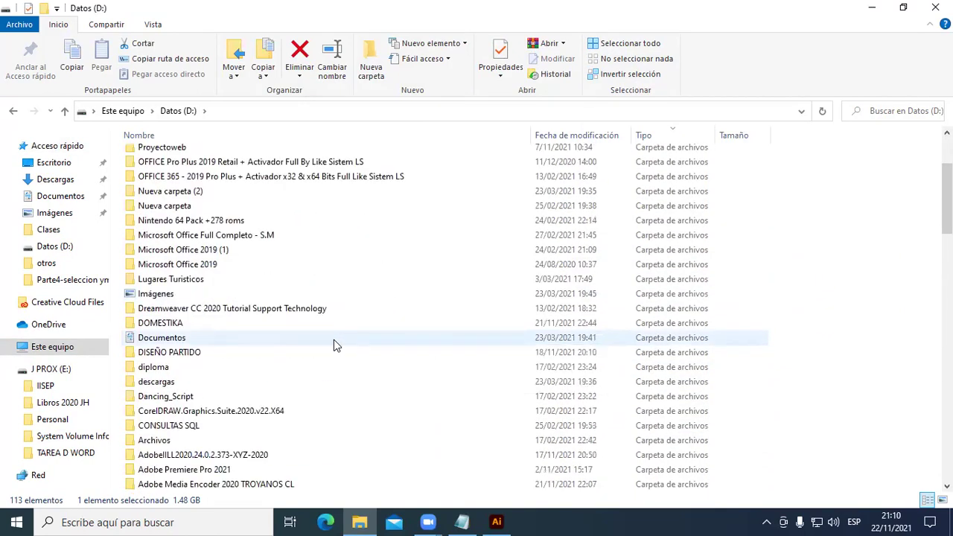
scroll(334, 340, "down", 3)
scroll(329, 345, "down", 1)
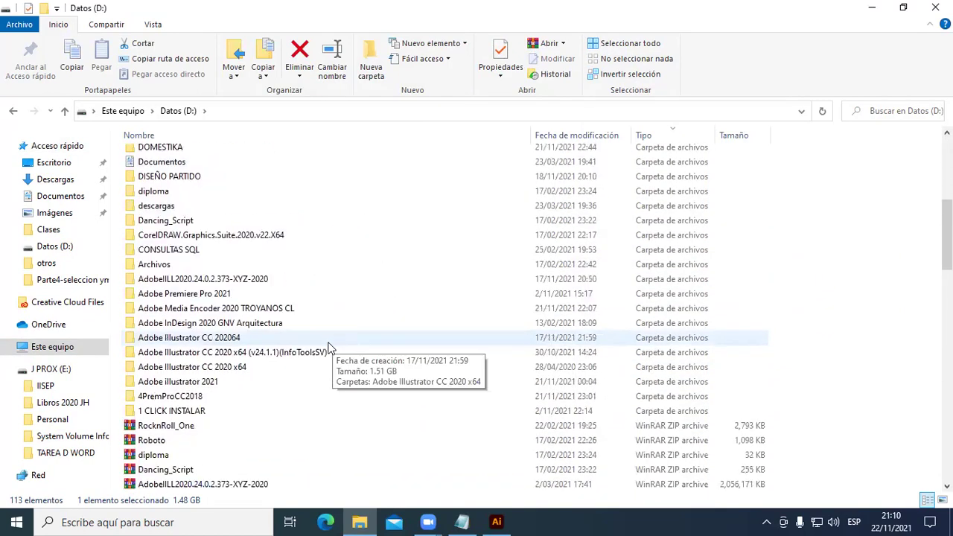
Run Set-up from the Adobe Illustrator CC 2020 x64 folder.
left_click(238, 371)
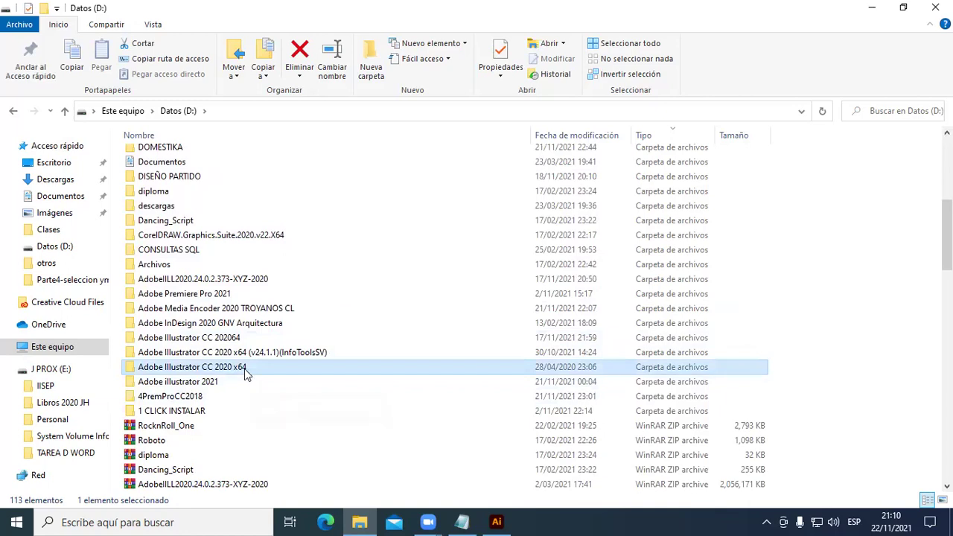
double_click(244, 368)
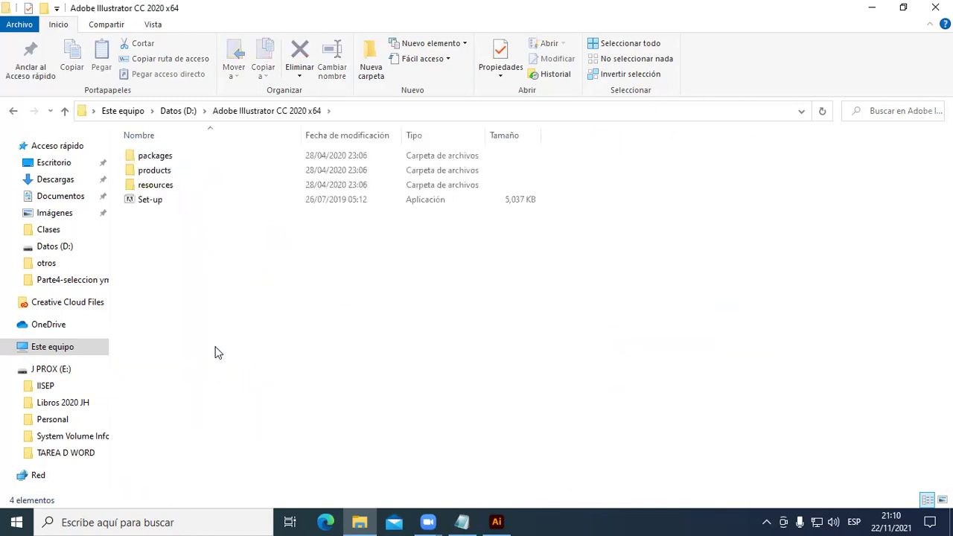
left_click(154, 202)
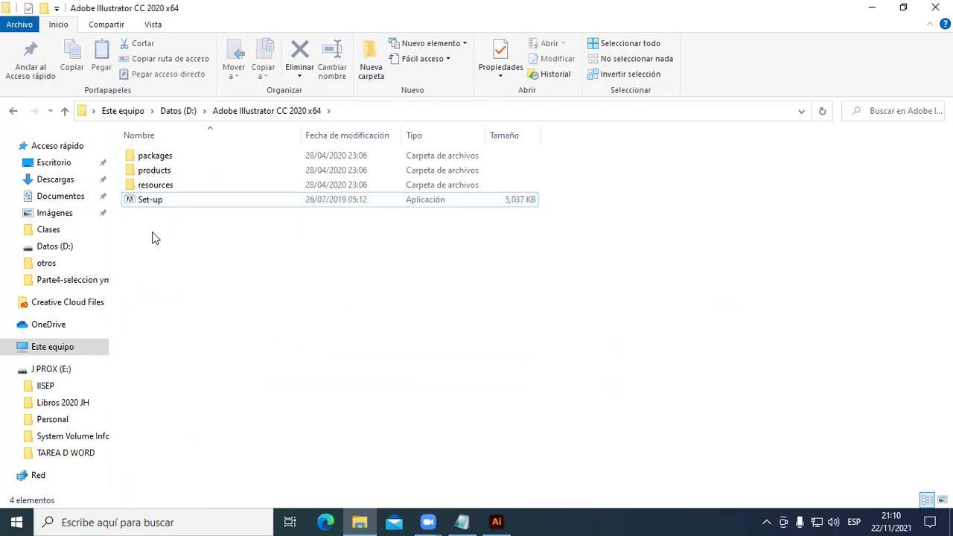
left_click(145, 204)
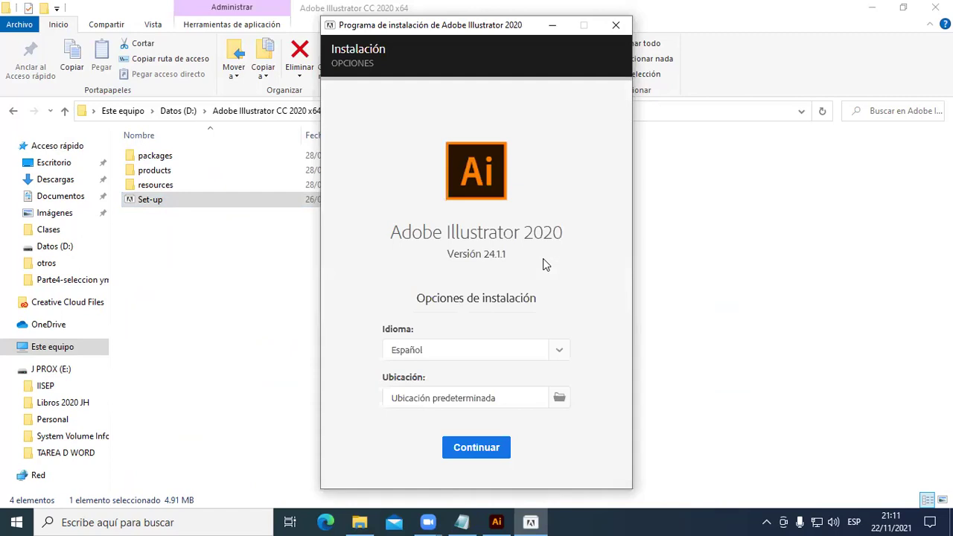
Pick Español (América Latina) as install language, then exit the installer and close File Explorer.
left_click(560, 354)
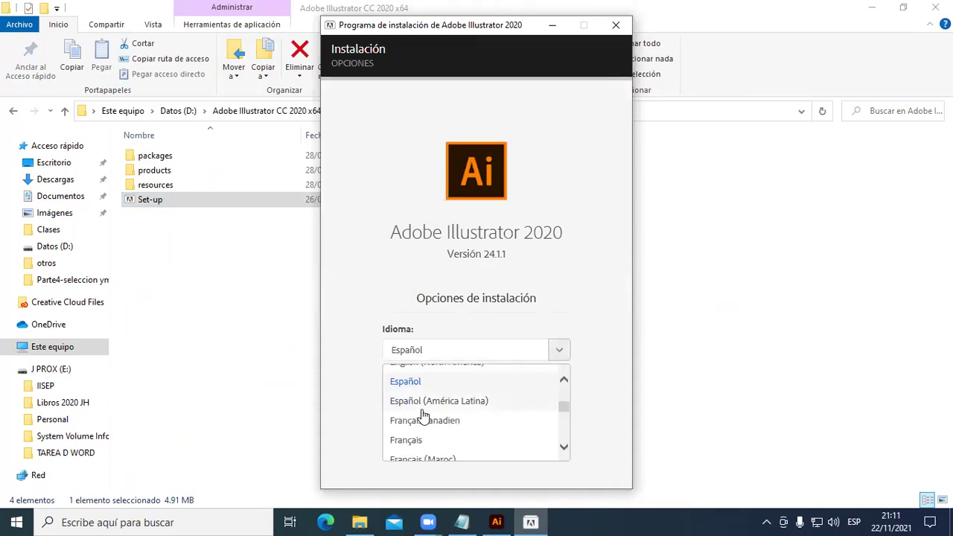
left_click(449, 402)
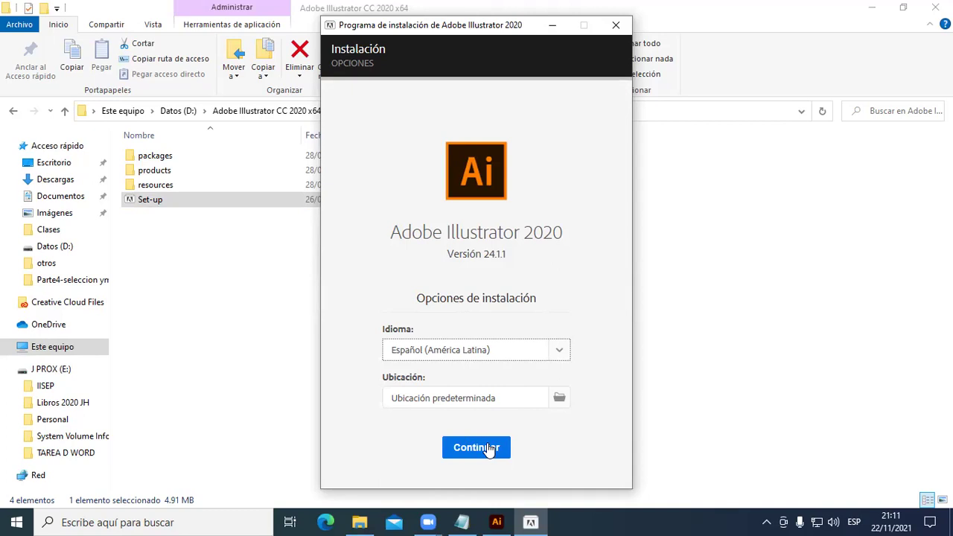
left_click(616, 26)
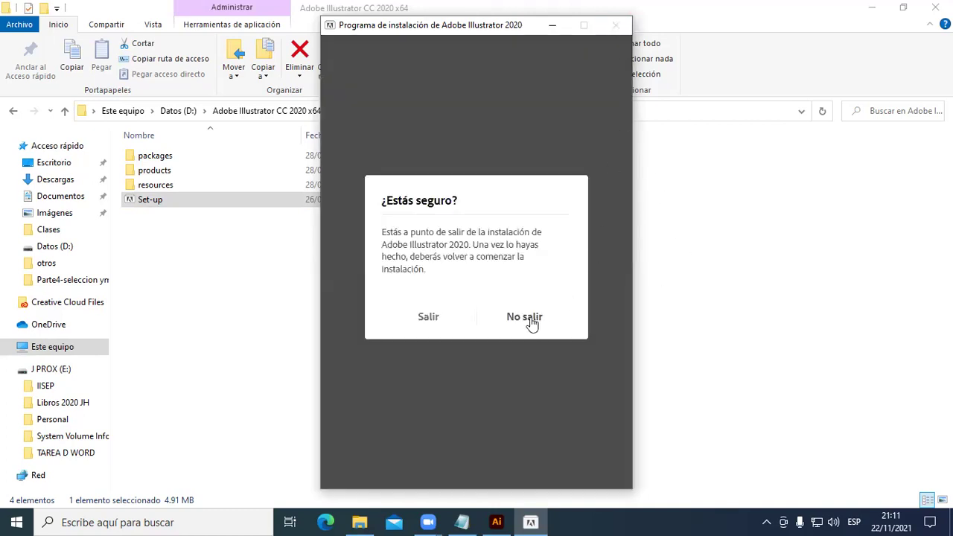
left_click(435, 323)
left_click(935, 7)
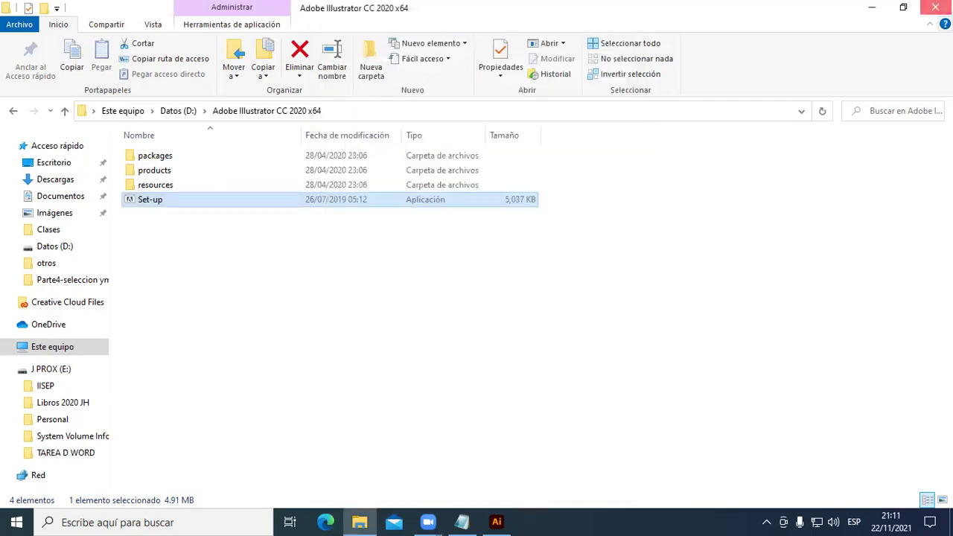
Return to the Clase02 document, scroll over the circles and blue shapes, and select the blue leaf.
left_click(461, 520)
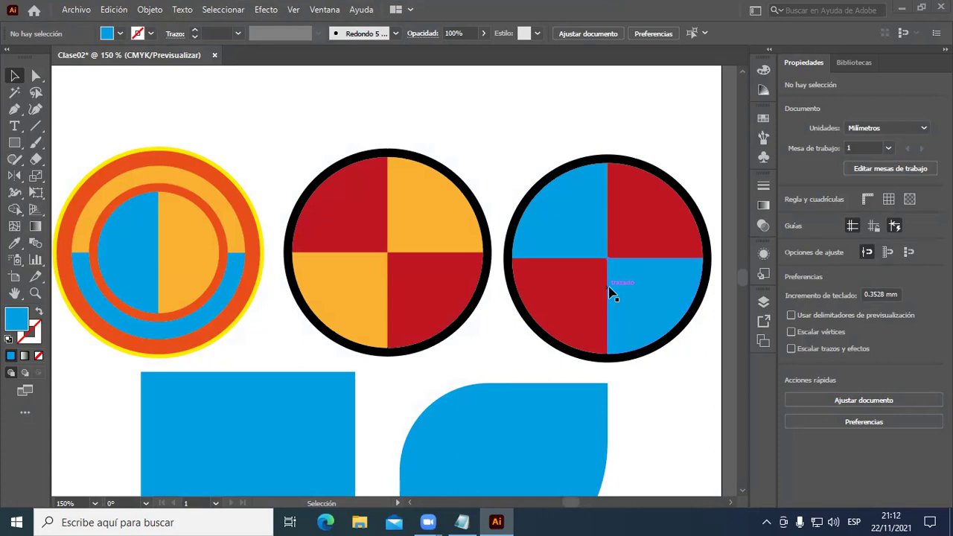
scroll(662, 413, "down", 1)
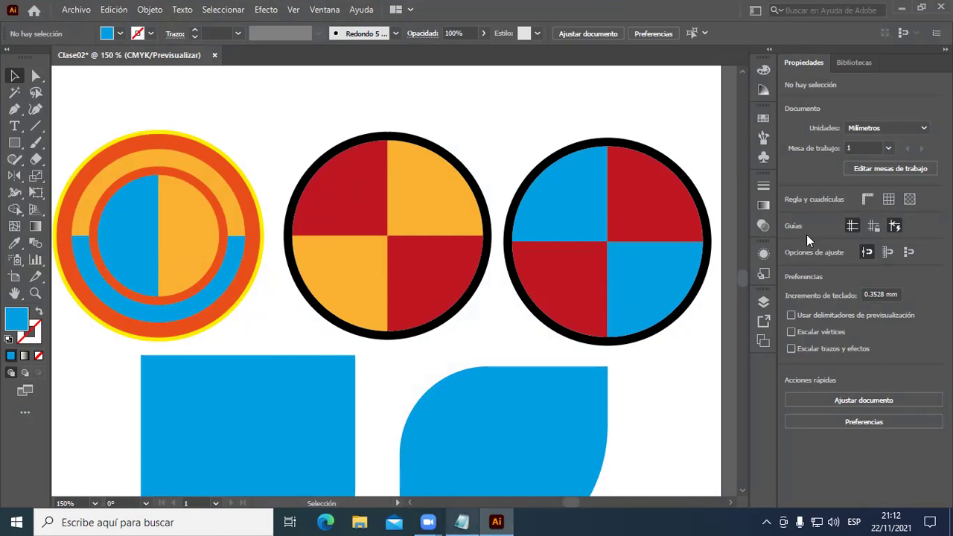
scroll(654, 359, "down", 1)
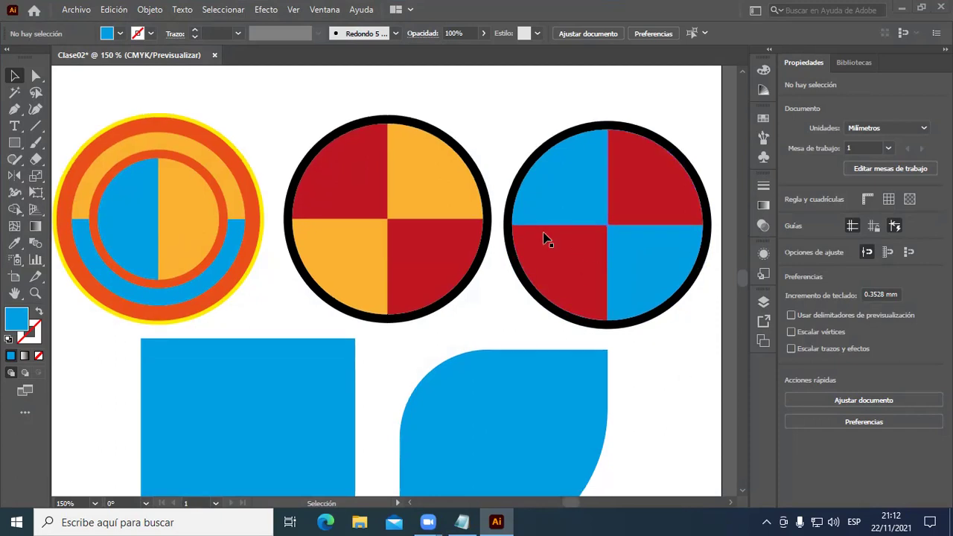
scroll(589, 405, "down", 3)
scroll(600, 401, "up", 3)
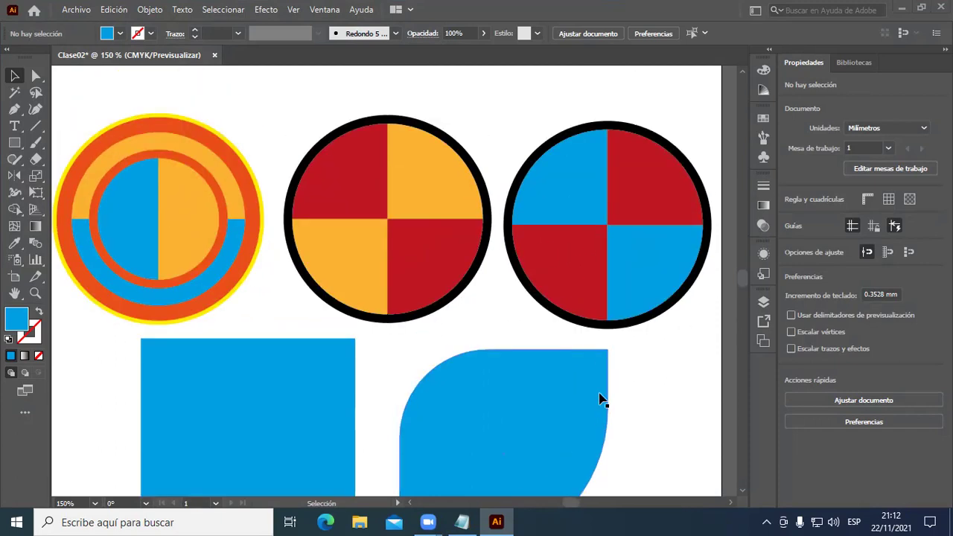
scroll(607, 391, "up", 1)
scroll(609, 391, "down", 3)
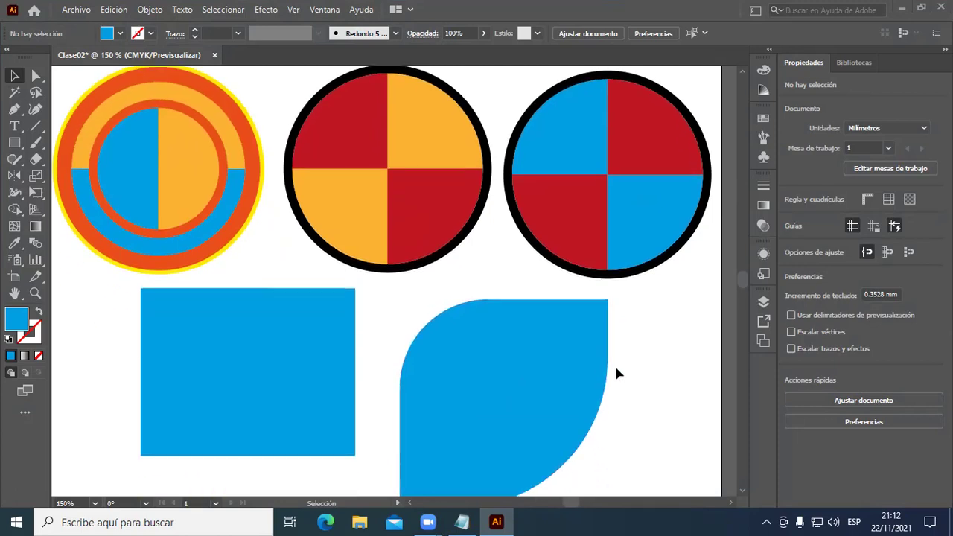
scroll(615, 373, "down", 3)
scroll(622, 366, "up", 3)
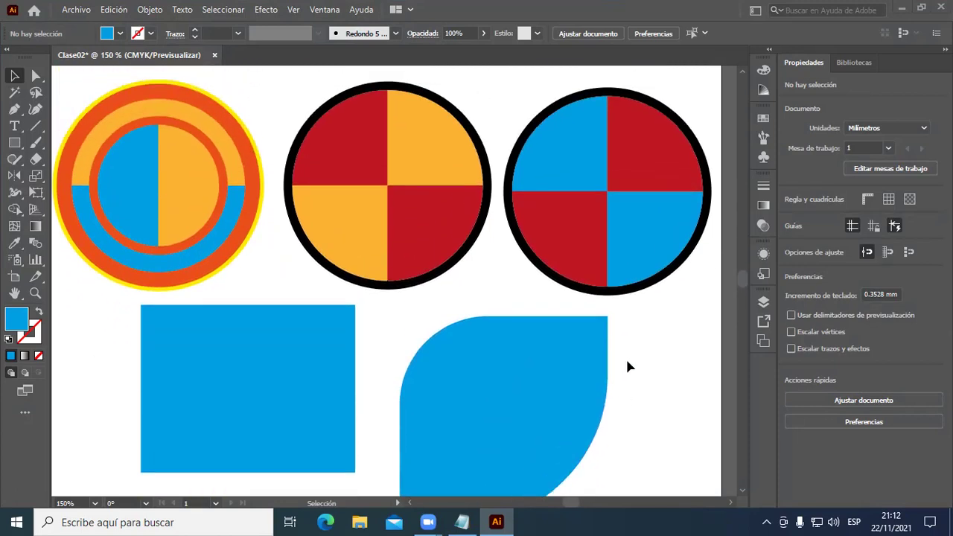
left_click(587, 388)
Delete the blue shapes and copy the orange and red lower quadrants into a half-circle below.
key("Delete")
left_click(340, 385)
key("Delete")
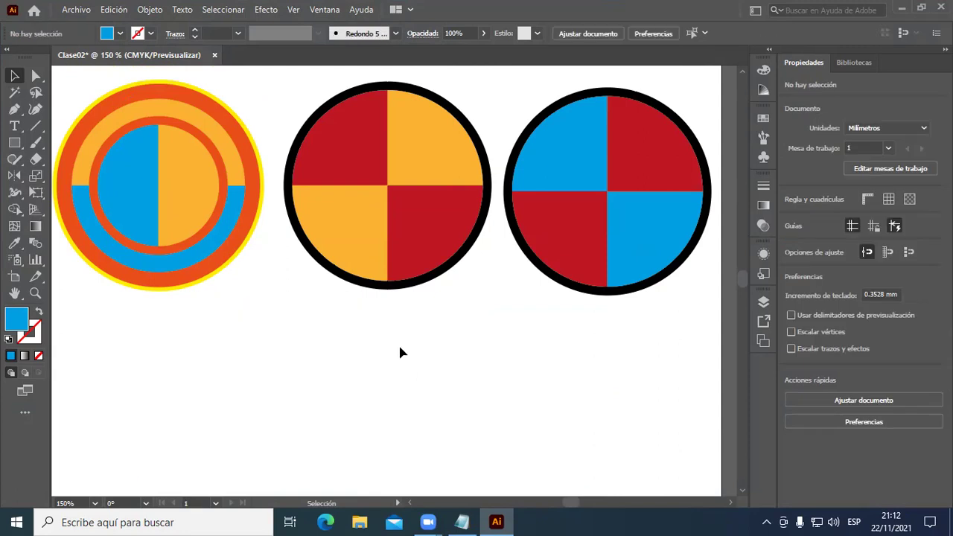
mouse_move(344, 274)
left_mouse_down()
mouse_move(287, 354)
mouse_move(187, 387)
left_mouse_up()
left_click_drag(385, 246, 254, 386)
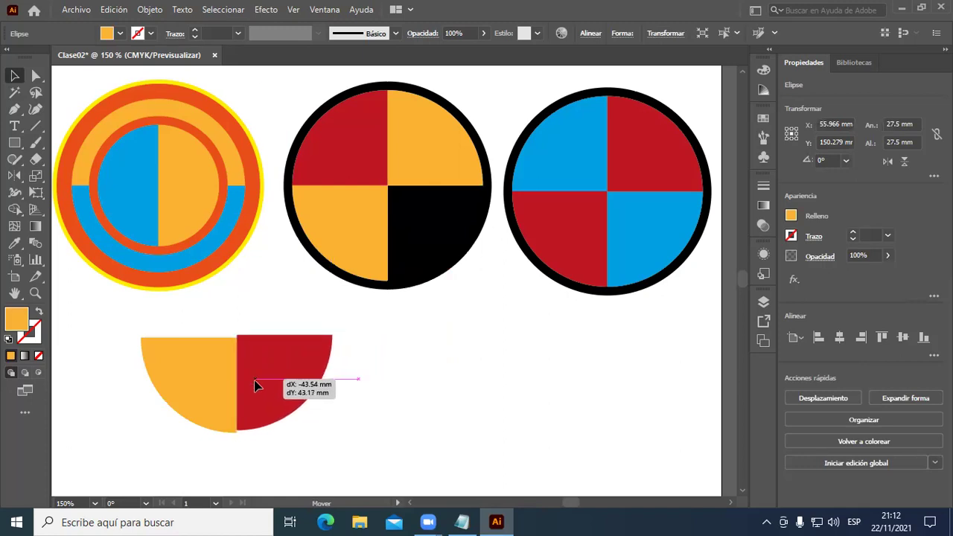
mouse_move(254, 386)
left_mouse_down()
mouse_move(413, 306)
mouse_move(459, 219)
left_mouse_up()
Nudge the half-circle 13.75 mm right and select both of its quadrants.
left_click(462, 313)
left_click_drag(418, 408, 478, 440)
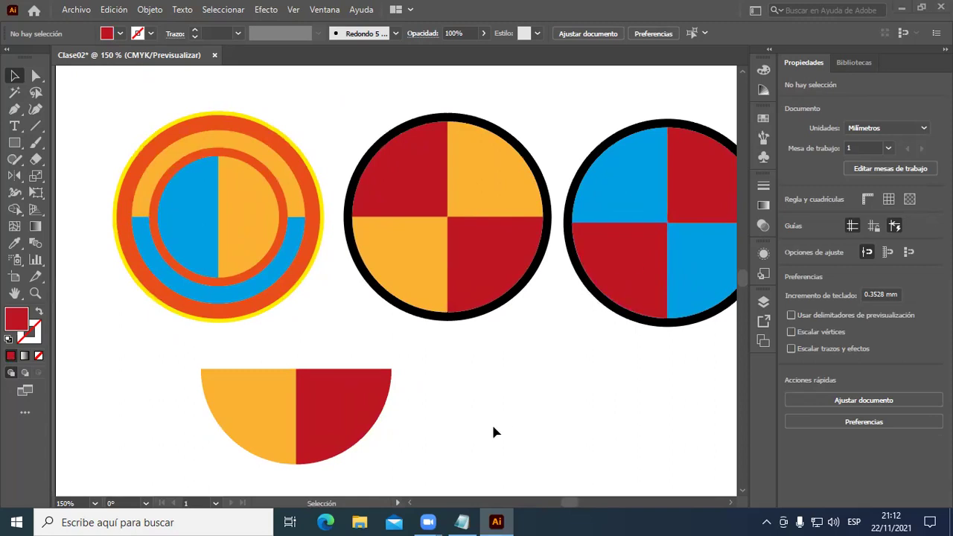
scroll(459, 404, "down", 1)
mouse_move(280, 376)
left_mouse_down()
mouse_move(327, 376)
mouse_move(190, 239)
mouse_move(234, 402)
left_mouse_up()
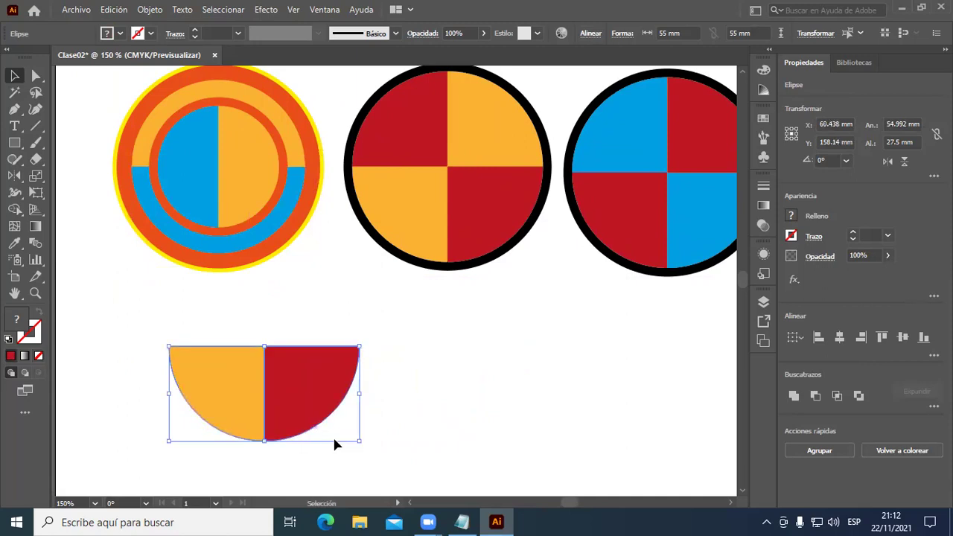
left_click(506, 449)
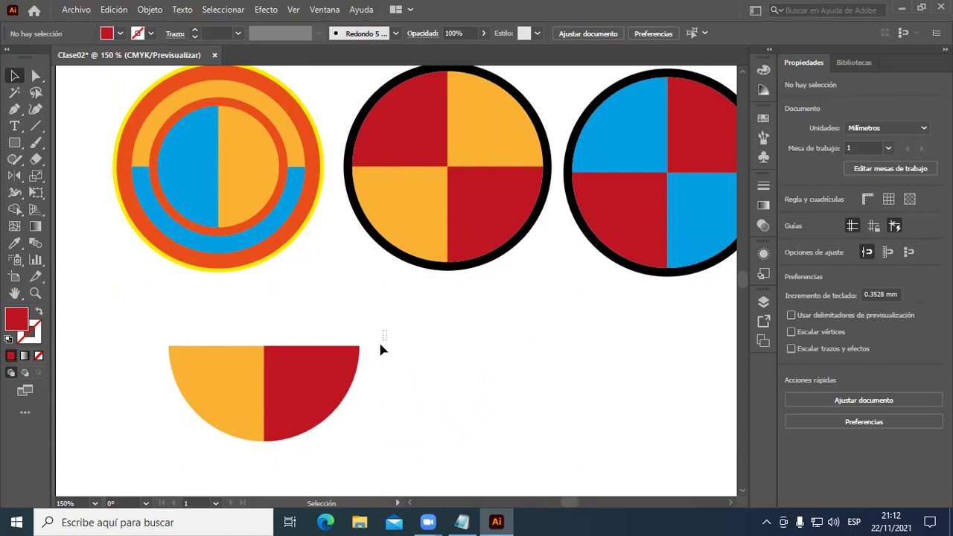
left_click_drag(380, 349, 205, 428)
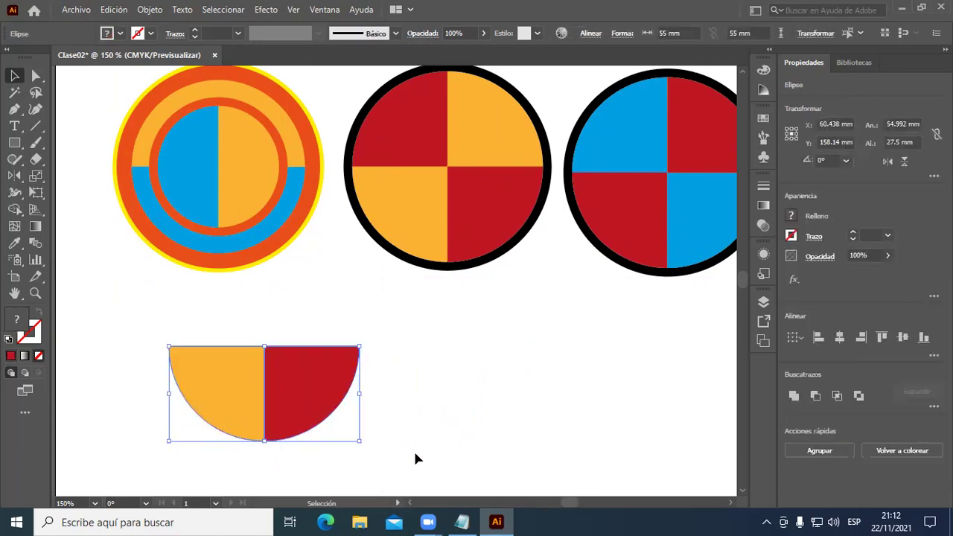
Group the half-circle's two quadrants with Agrupar and move the group lower.
right_click(323, 394)
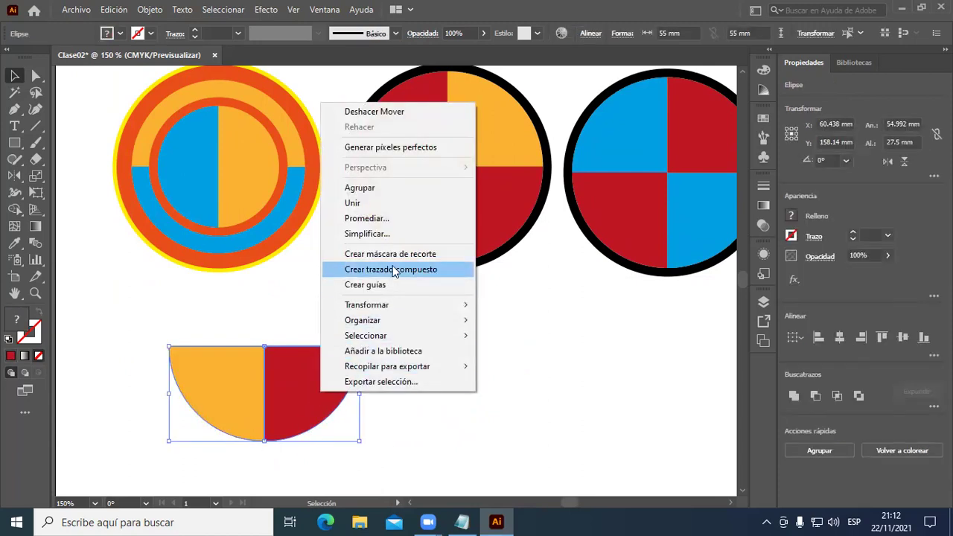
left_click(401, 188)
mouse_move(318, 402)
left_mouse_down()
mouse_move(311, 267)
mouse_move(372, 450)
left_mouse_up()
scroll(544, 455, "up", 2)
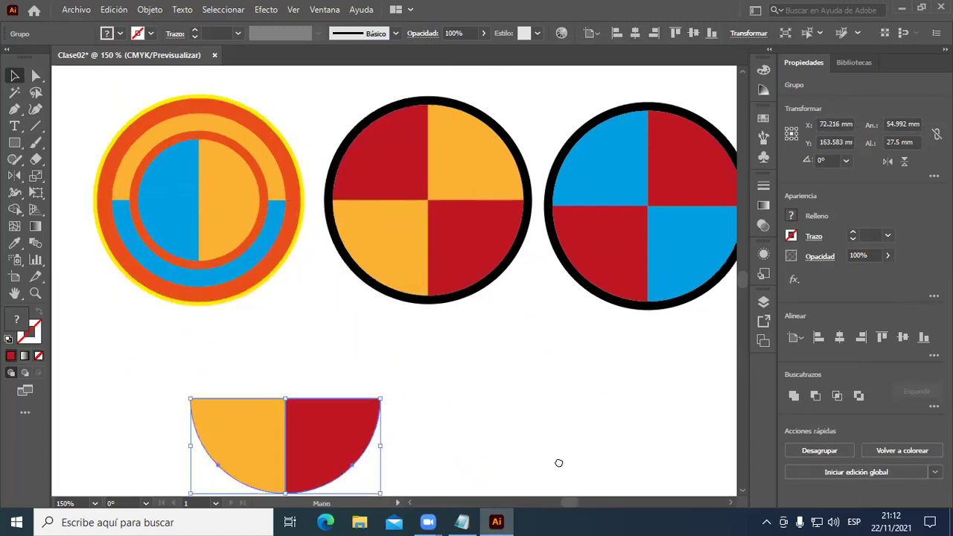
scroll(513, 473, "right", 3)
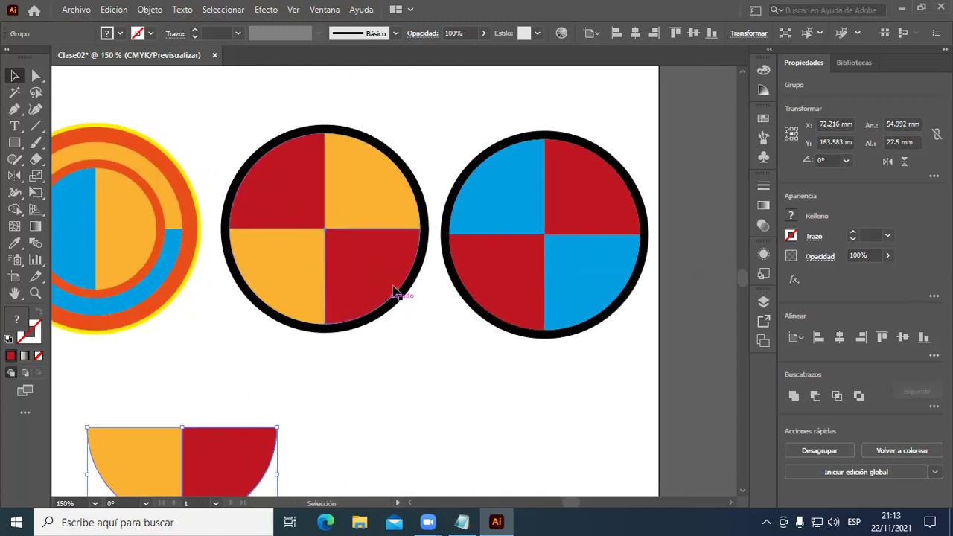
Group the right circle's parts and the middle circle's parts with Ctrl+G.
left_click_drag(433, 104, 711, 408)
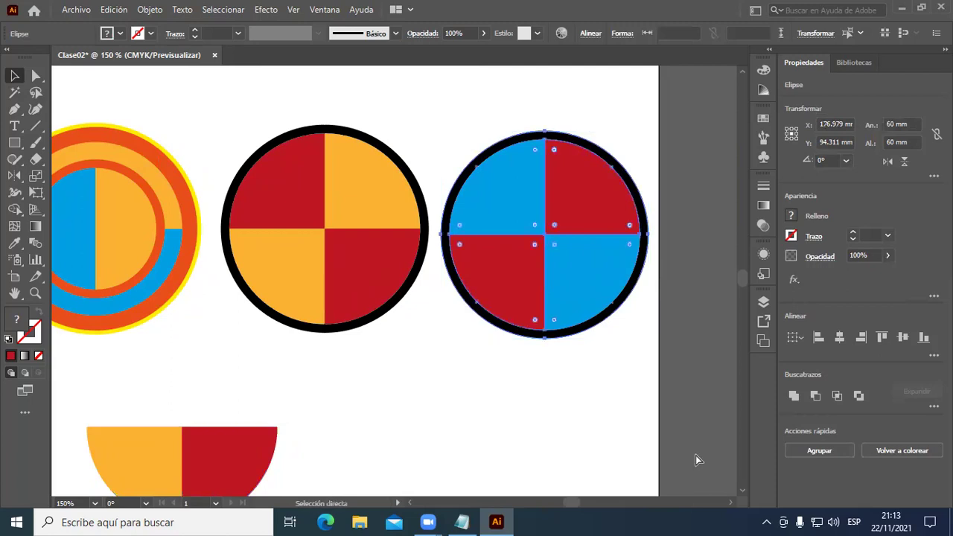
key("ctrl+g")
mouse_move(209, 103)
left_mouse_down()
mouse_move(421, 365)
mouse_move(360, 282)
left_mouse_up()
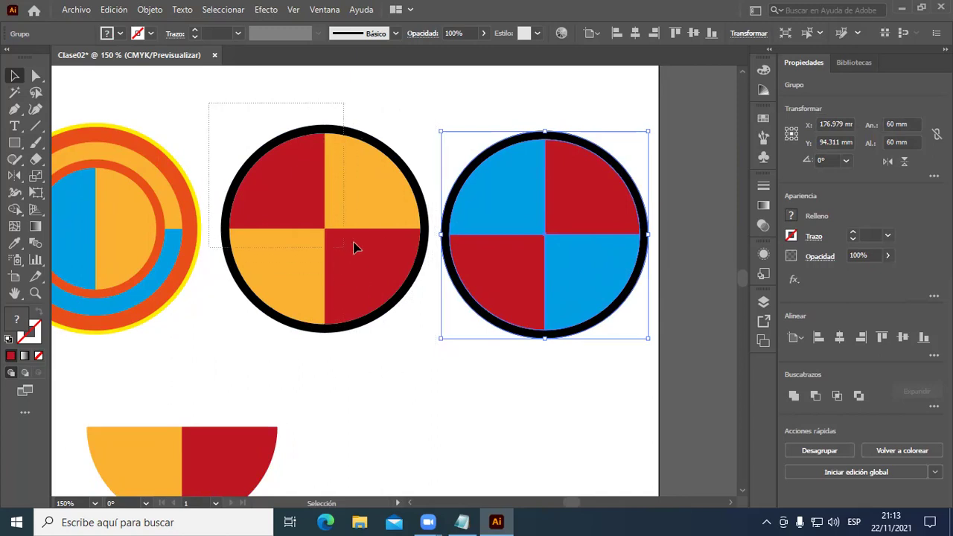
mouse_move(360, 281)
left_mouse_down()
mouse_move(394, 306)
mouse_move(392, 366)
left_mouse_up()
key("a")
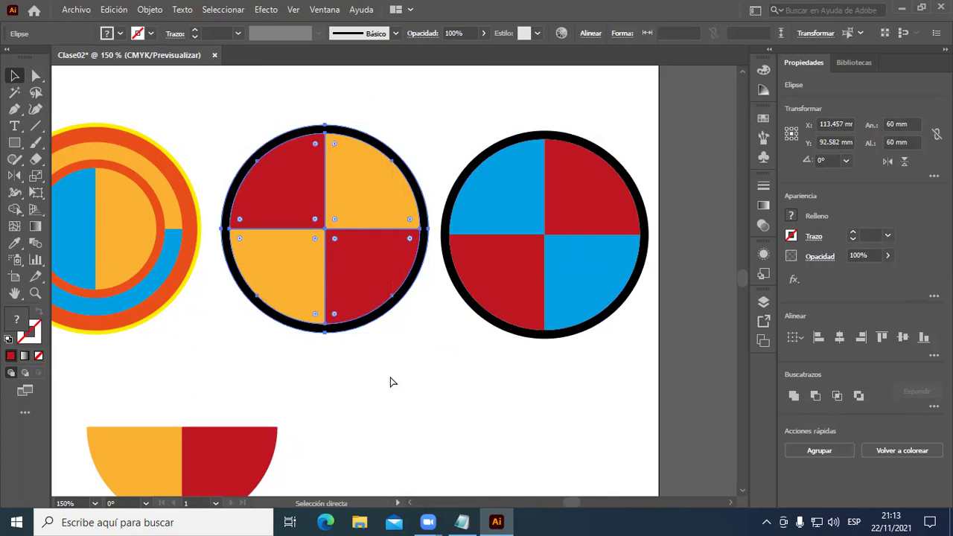
key("v")
left_click_drag(376, 395, 479, 398)
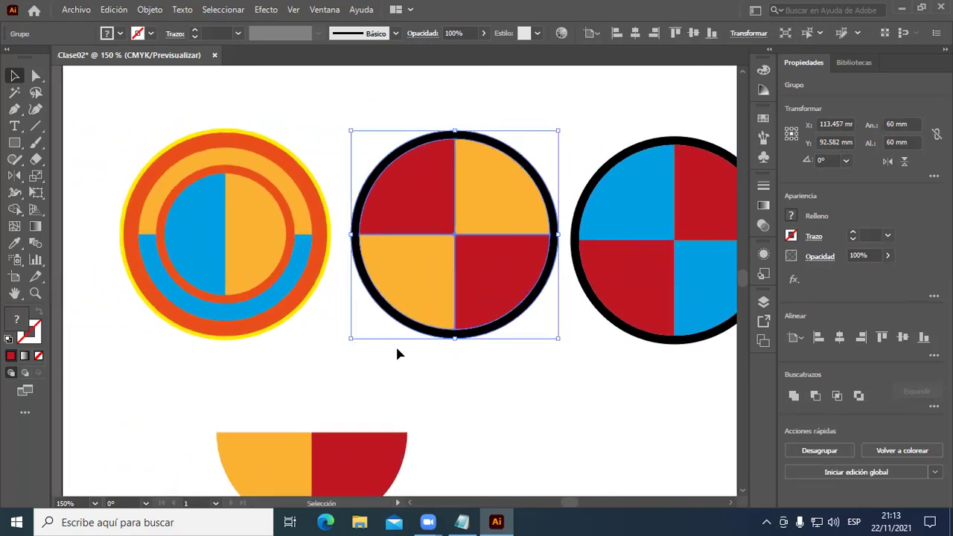
left_click_drag(142, 160, 244, 339)
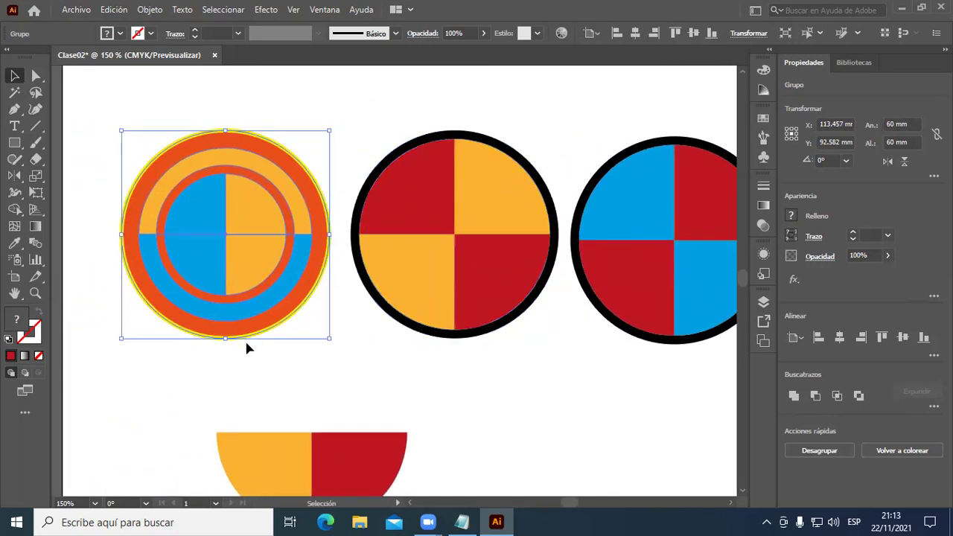
Drag the three circles up and closer together so they sit level in one row.
left_click(455, 359)
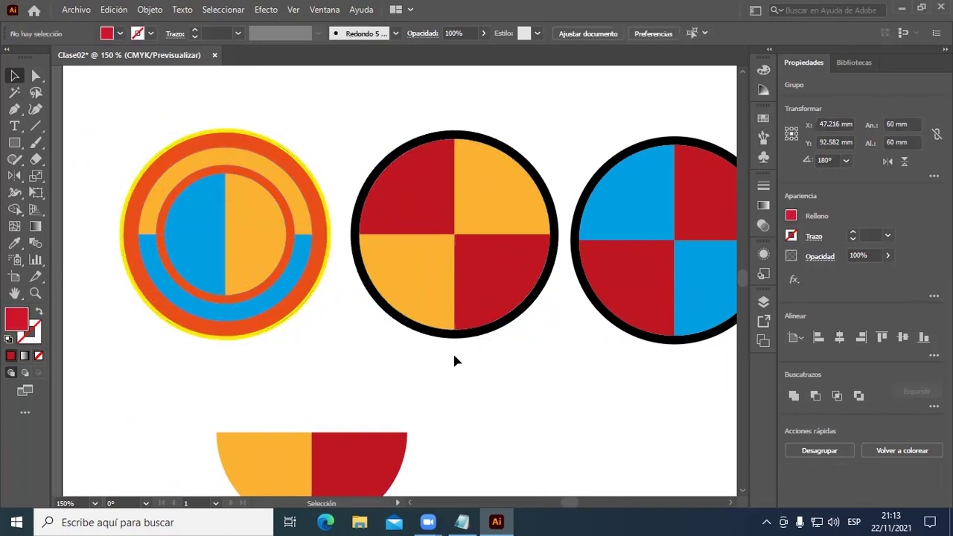
left_click_drag(298, 298, 259, 274)
left_click_drag(462, 300, 414, 279)
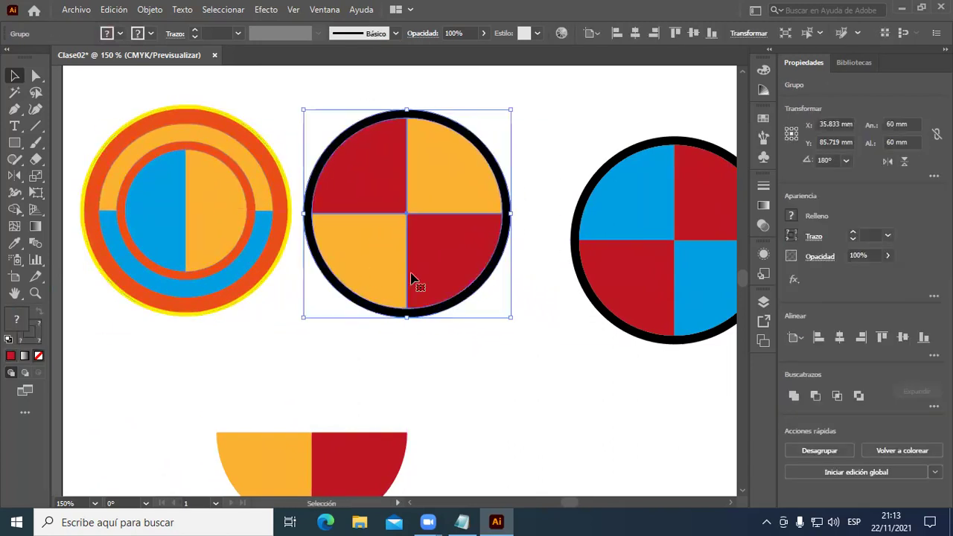
left_click_drag(617, 278, 566, 251)
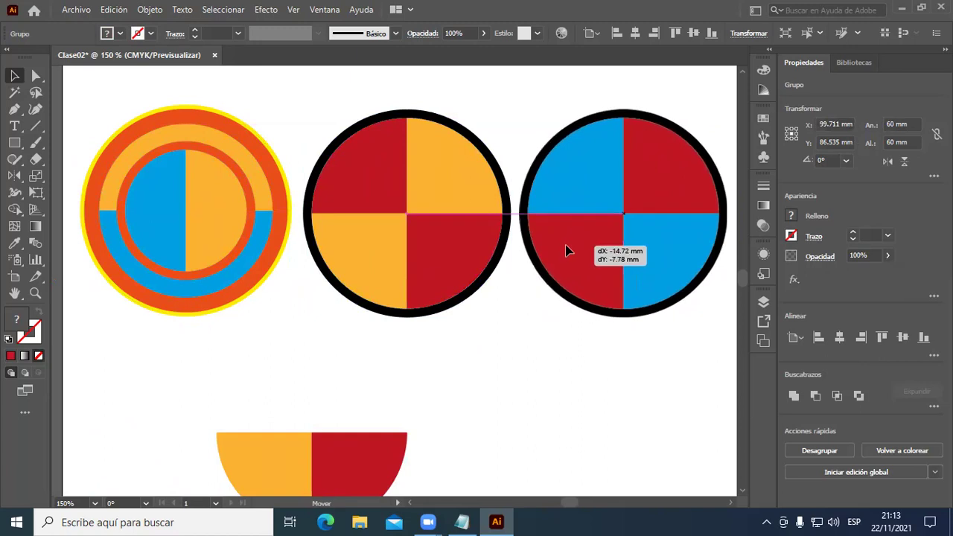
left_click_drag(566, 251, 566, 250)
left_click(598, 416)
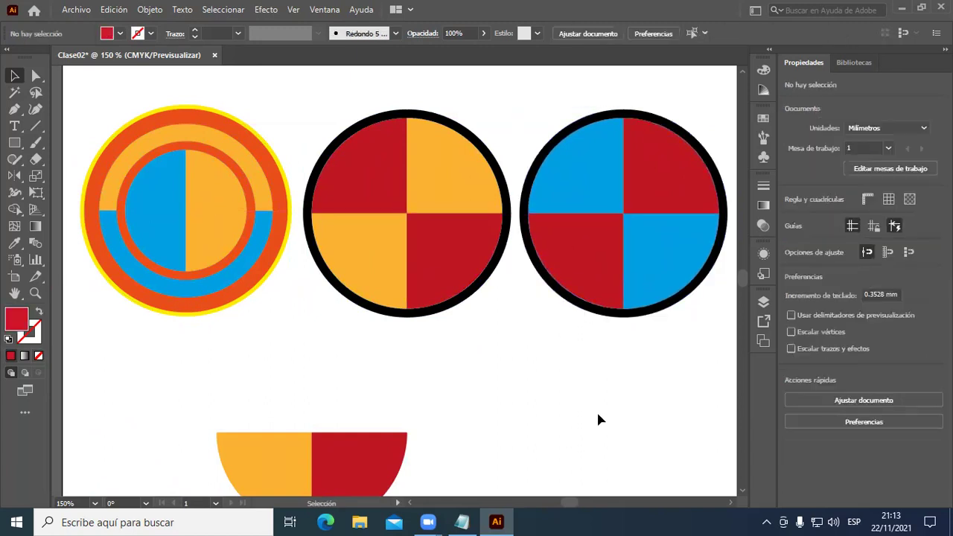
scroll(600, 414, "down", 2)
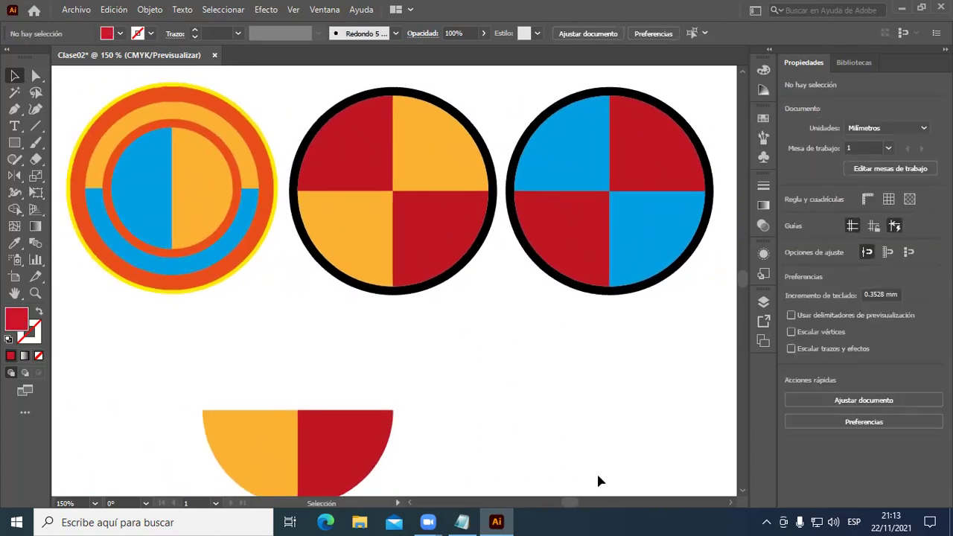
Delete the half-circle group, then glance at Bibliotecas and return to Propiedades.
left_click(334, 433)
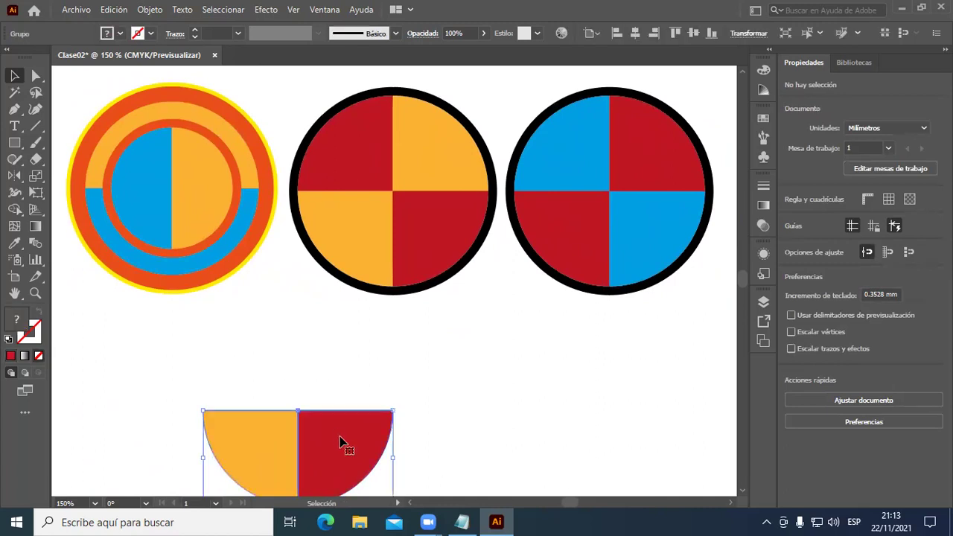
key("Delete")
scroll(346, 373, "up", 3)
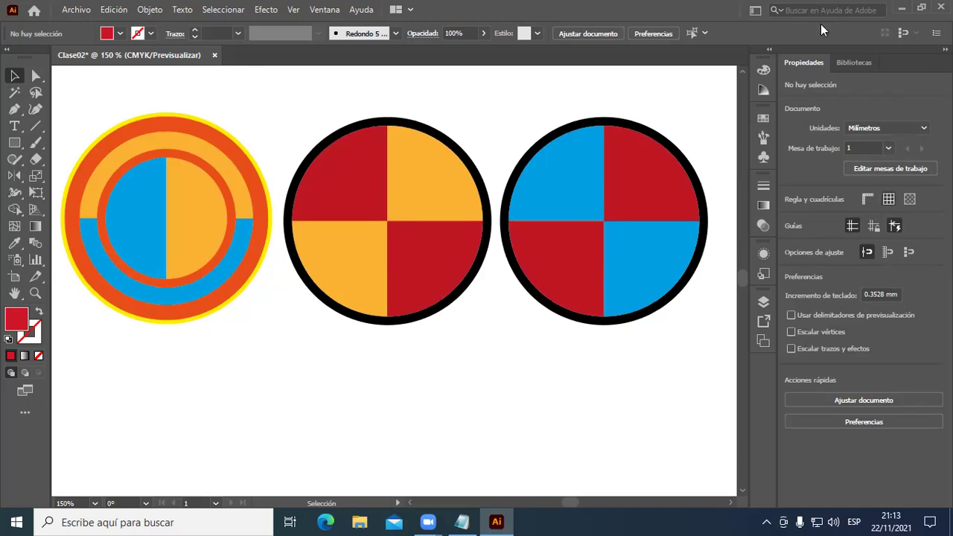
left_click(849, 64)
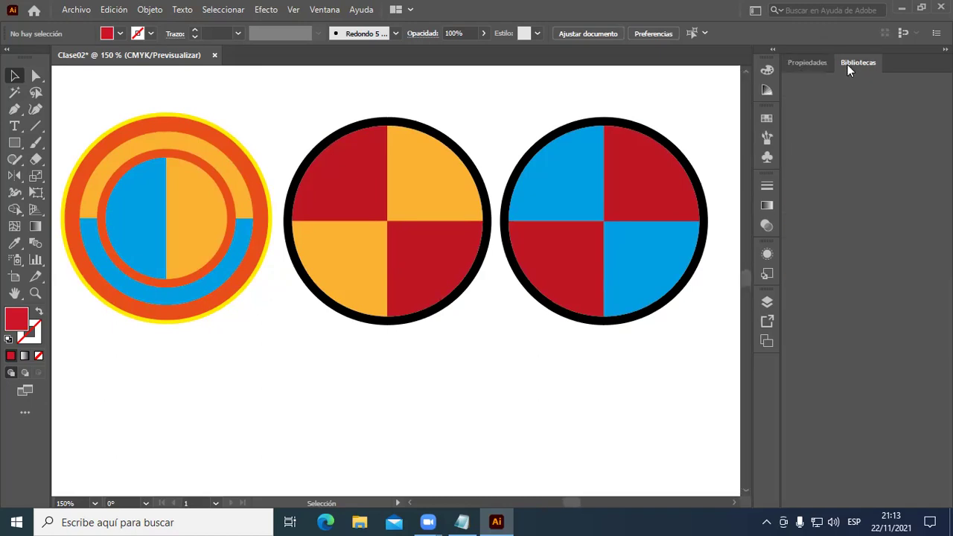
left_click(812, 63)
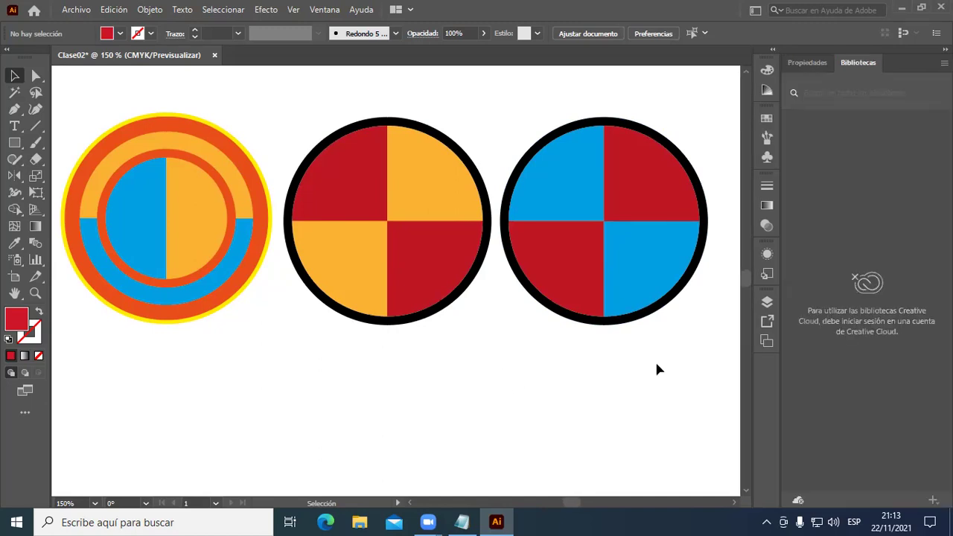
left_click(806, 62)
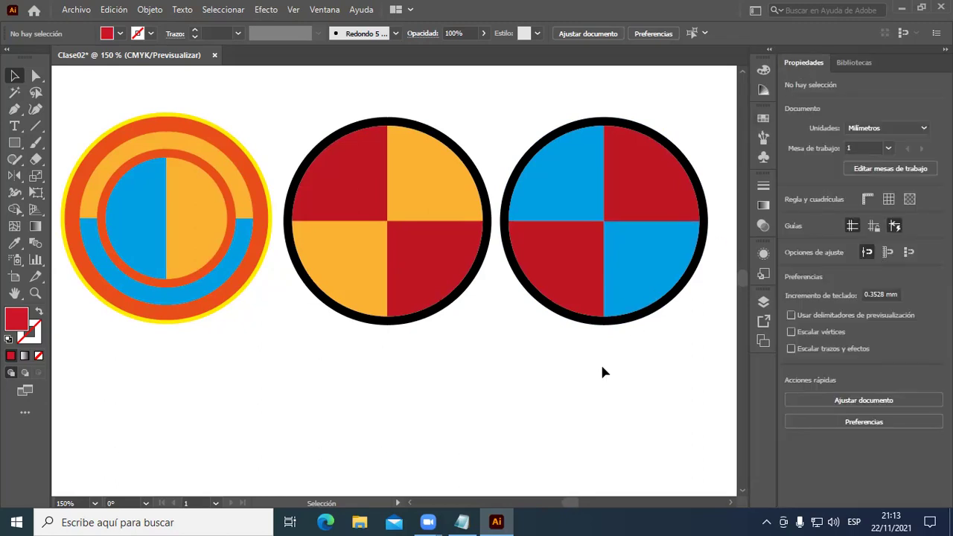
mouse_move(479, 405)
left_mouse_down()
mouse_move(483, 458)
mouse_move(623, 399)
mouse_move(383, 415)
mouse_move(404, 400)
mouse_move(647, 385)
mouse_move(488, 426)
mouse_move(520, 424)
left_mouse_up()
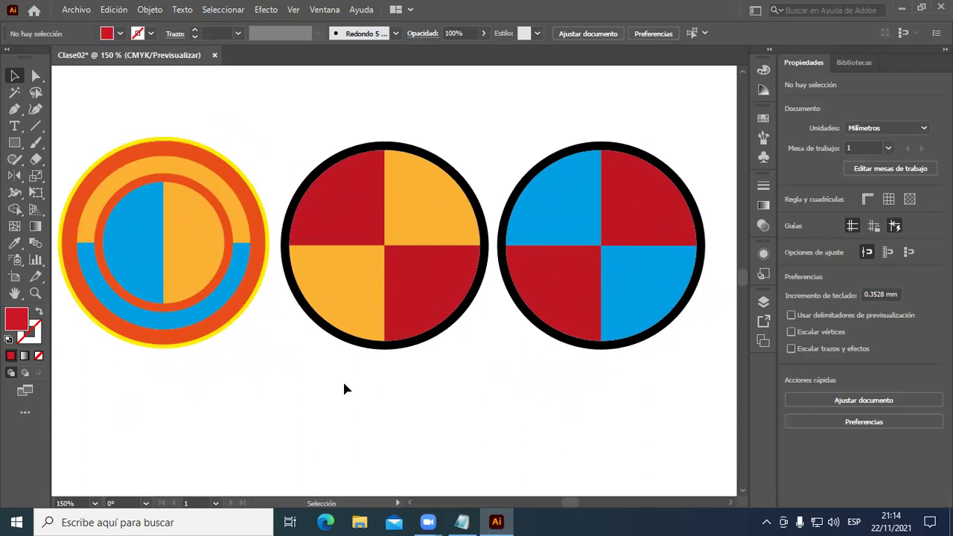
mouse_move(304, 117)
left_mouse_down()
mouse_move(387, 154)
mouse_move(268, 276)
mouse_move(436, 315)
mouse_move(493, 192)
mouse_move(345, 198)
mouse_move(330, 257)
mouse_move(360, 170)
mouse_move(325, 173)
left_mouse_up()
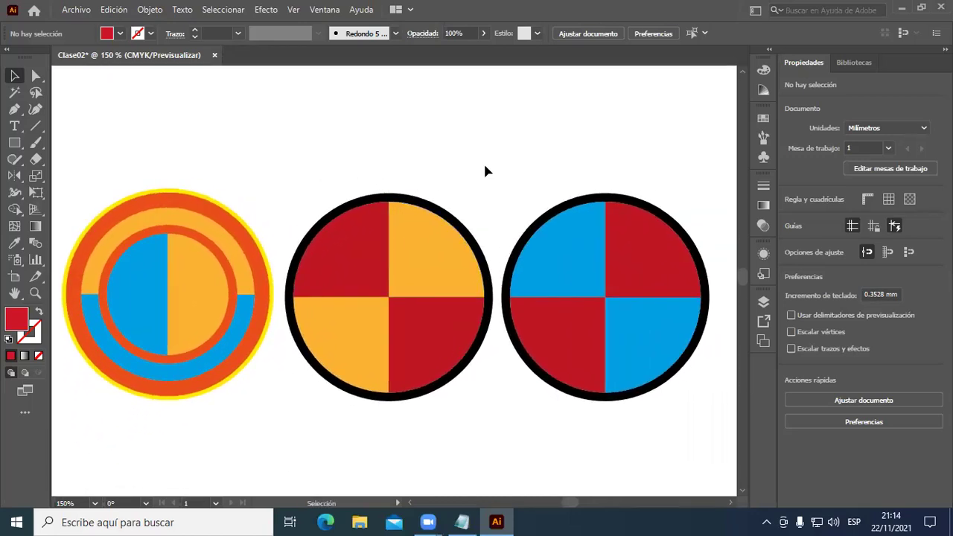
mouse_move(509, 151)
left_mouse_down()
mouse_move(555, 217)
mouse_move(424, 185)
mouse_move(514, 196)
left_mouse_up()
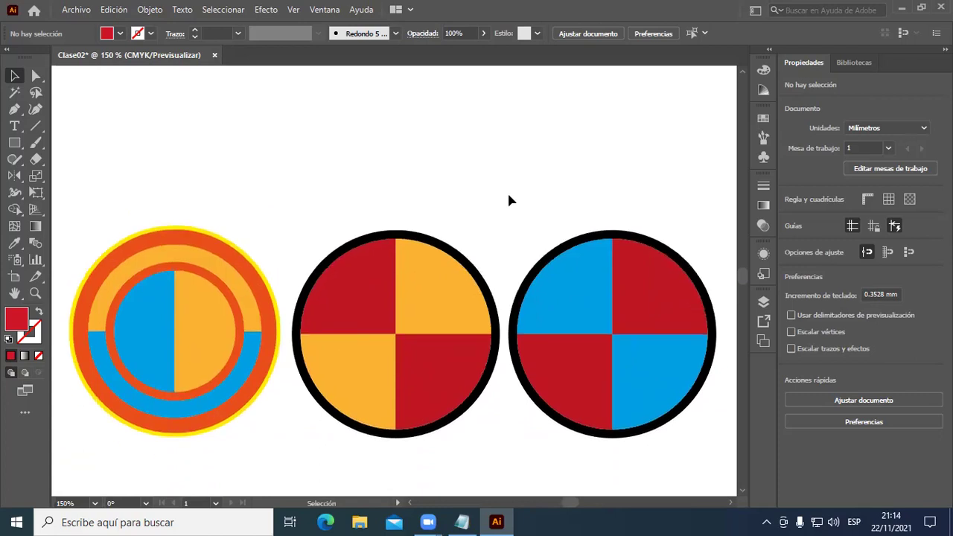
key("ctrl+0")
key("ctrl+1")
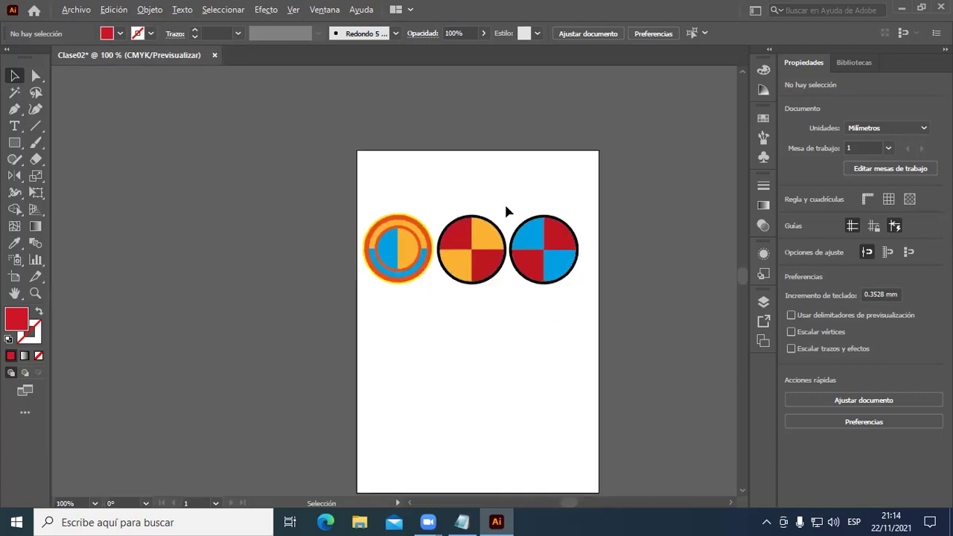
scroll(516, 238, "up", 3)
scroll(517, 240, "up", 4)
scroll(517, 240, "down", 4)
scroll(522, 234, "up", 2)
scroll(521, 235, "down", 1)
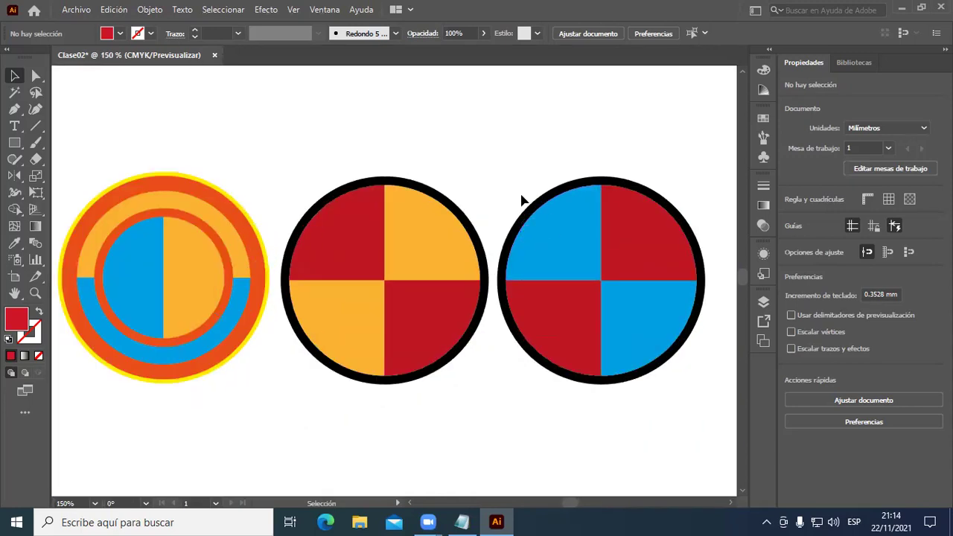
mouse_move(479, 146)
left_mouse_down()
mouse_move(534, 157)
mouse_move(493, 165)
mouse_move(498, 149)
left_mouse_up()
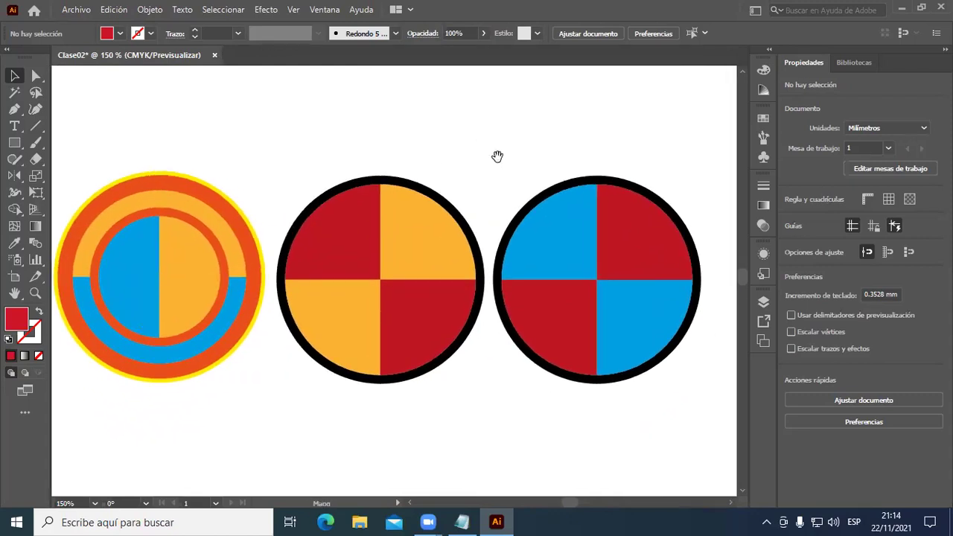
mouse_move(468, 149)
left_mouse_down()
mouse_move(394, 309)
mouse_move(494, 166)
mouse_move(419, 271)
mouse_move(583, 236)
mouse_move(417, 168)
mouse_move(462, 185)
mouse_move(534, 257)
mouse_move(511, 215)
mouse_move(475, 205)
mouse_move(474, 117)
left_mouse_up()
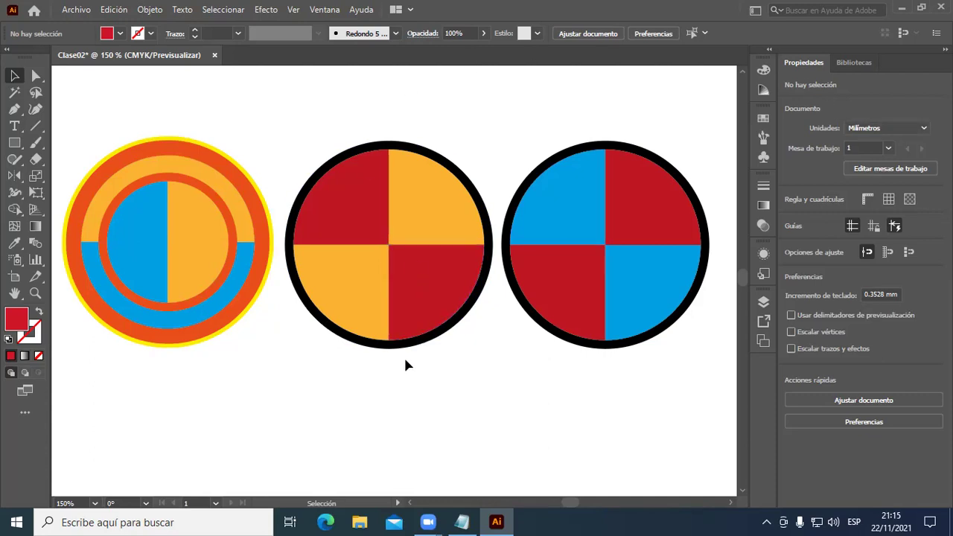
key("space")
left_click_drag(425, 411, 422, 363)
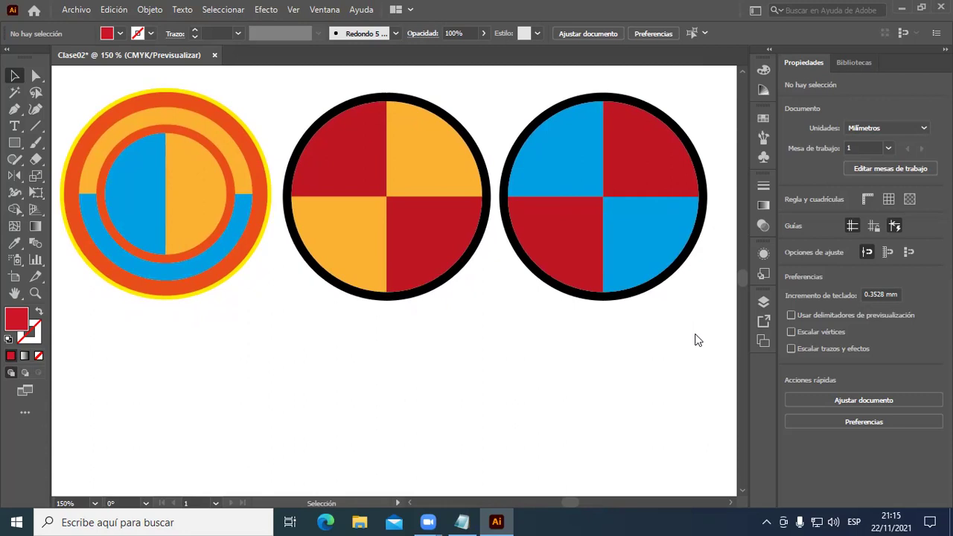
left_click(359, 522)
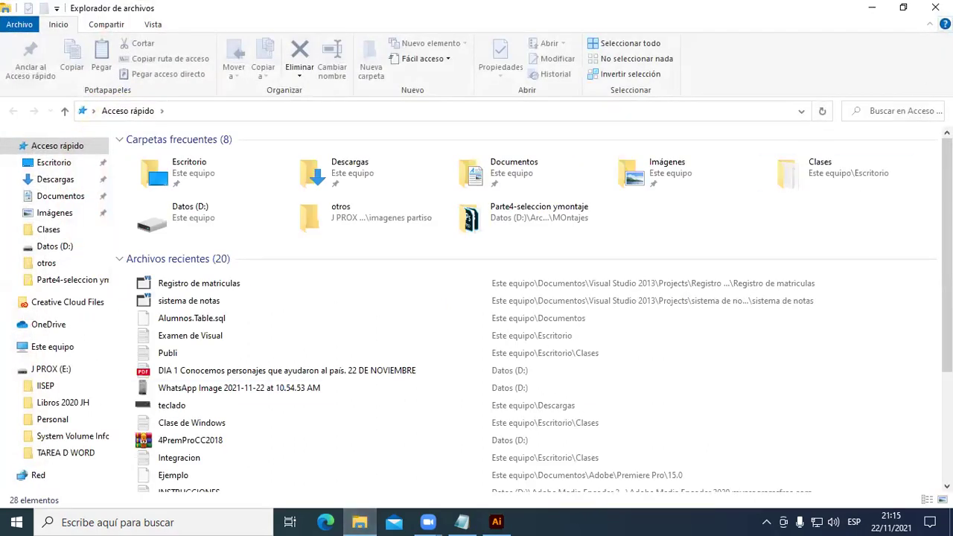
key("alt+Tab")
scroll(464, 362, "down", 2)
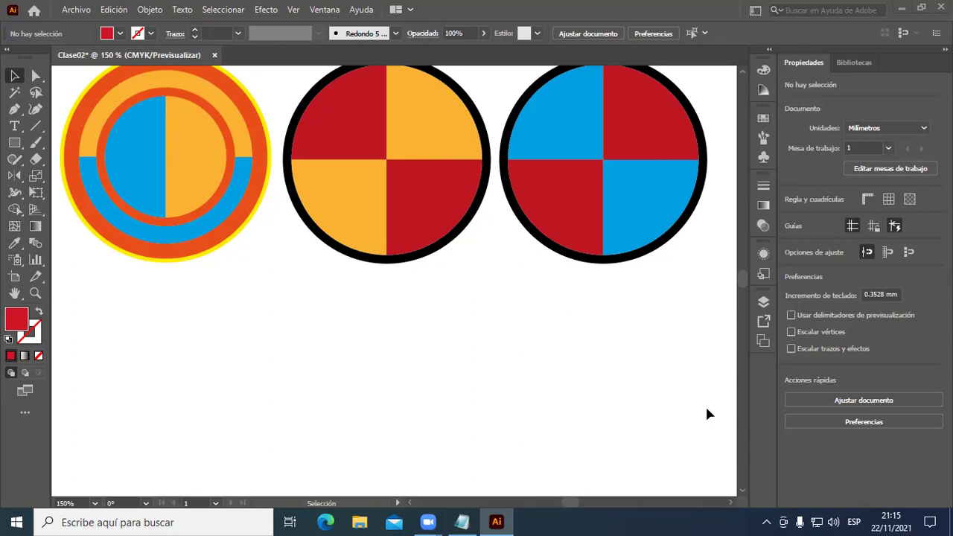
Draw a red rectangle below the circles with the Rectangle tool.
left_click_drag(402, 393, 389, 341)
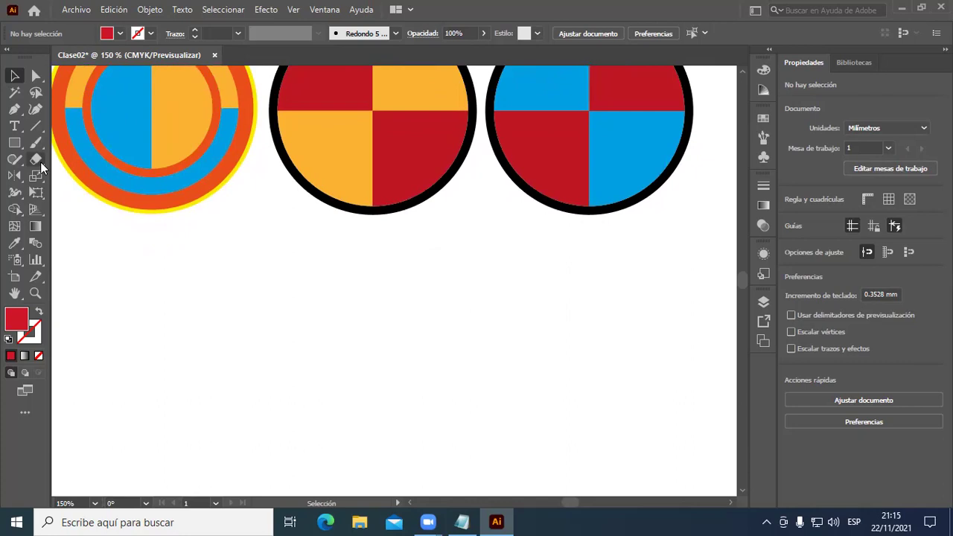
left_click(13, 146)
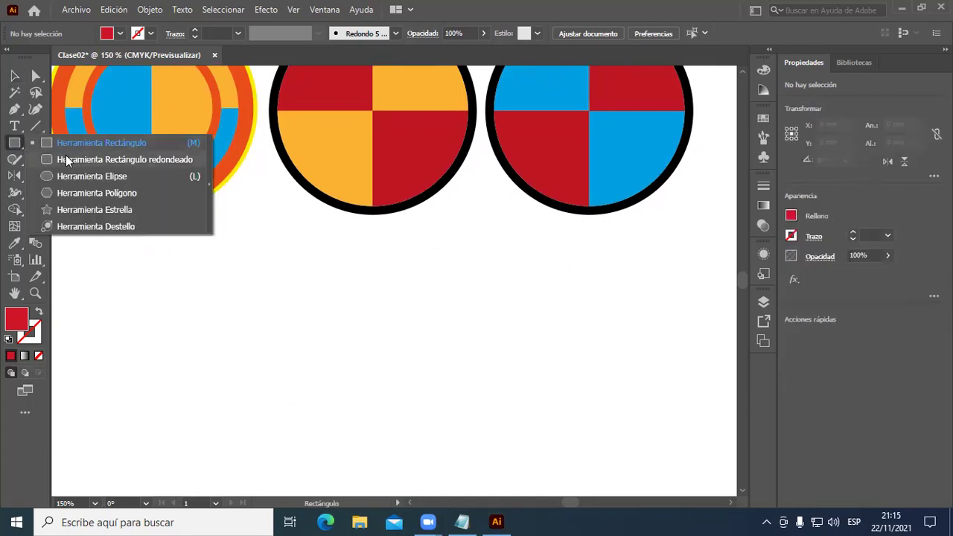
left_click(100, 143)
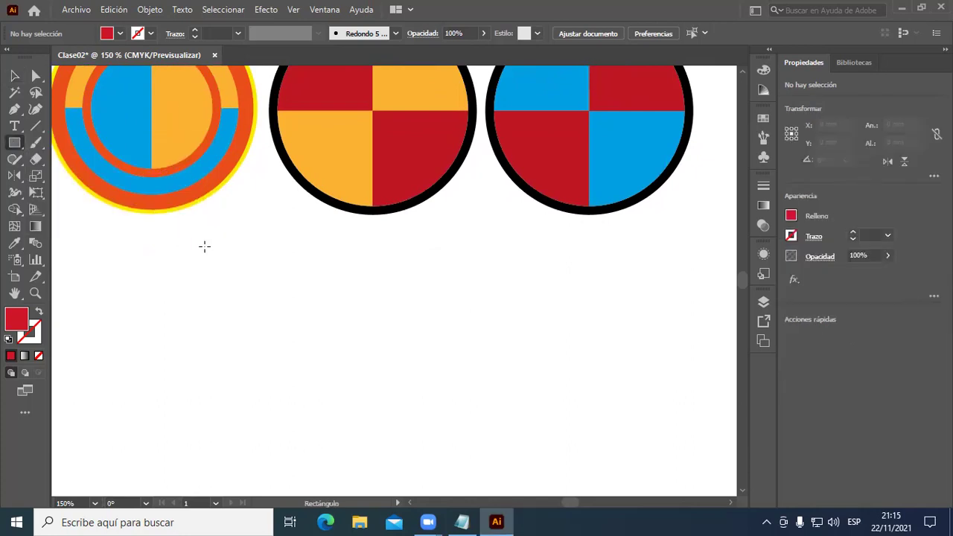
scroll(207, 248, "down", 3)
mouse_move(100, 173)
left_mouse_down()
mouse_move(309, 401)
mouse_move(332, 394)
left_mouse_up()
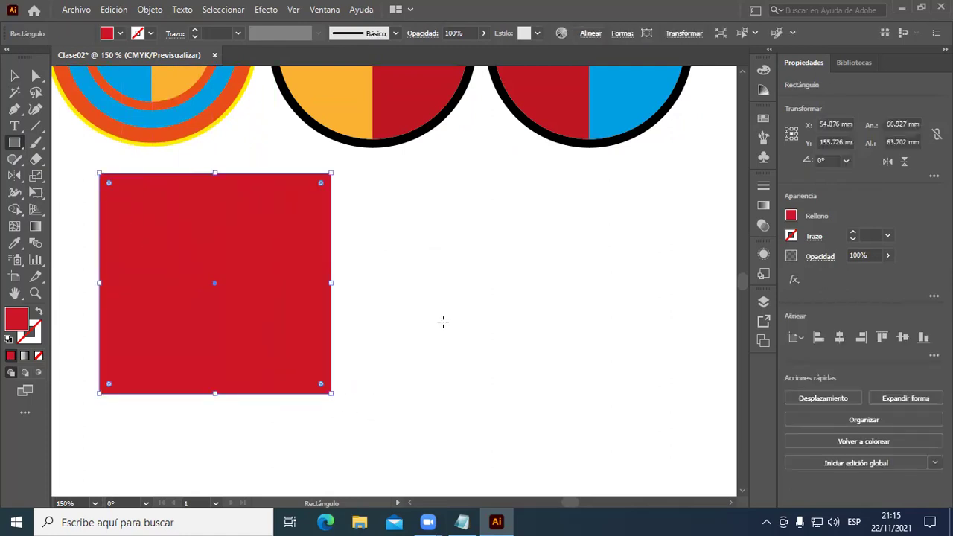
Create a 70 × 70 mm square and move it beside the first rectangle.
left_click(456, 275)
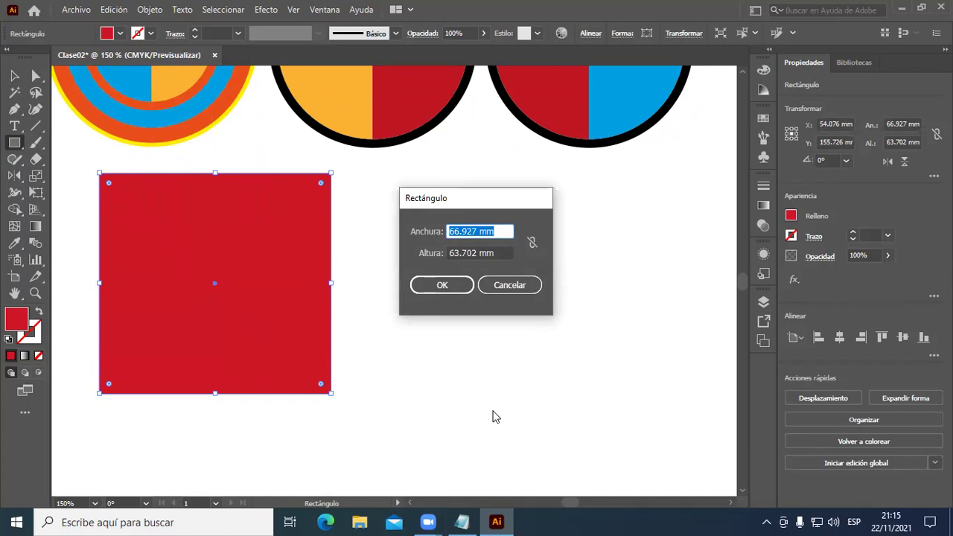
type("70")
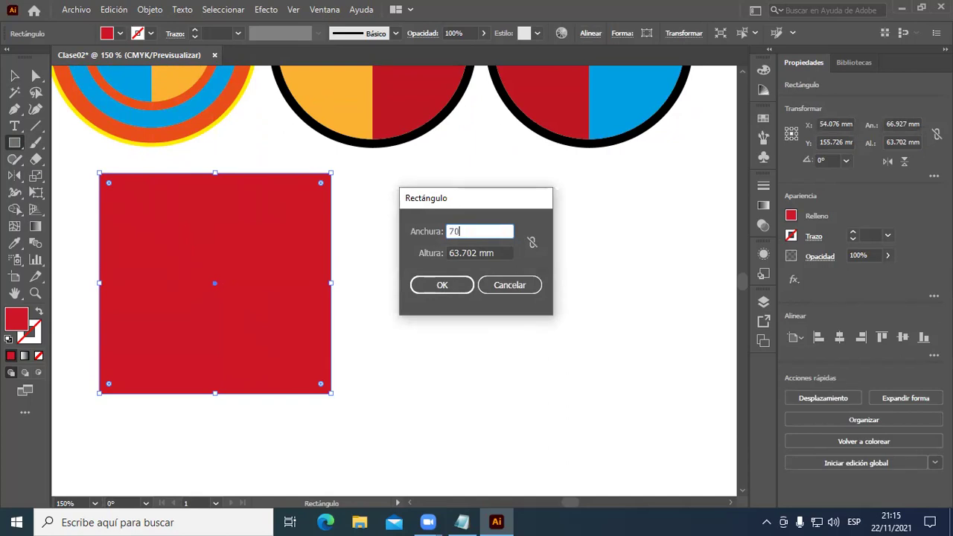
key("Tab")
type("70")
key("Return")
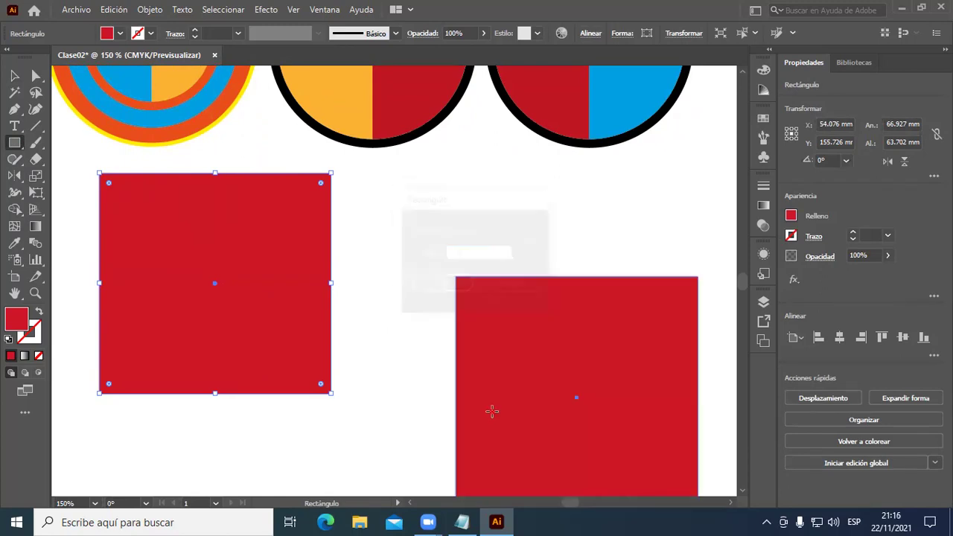
key("v")
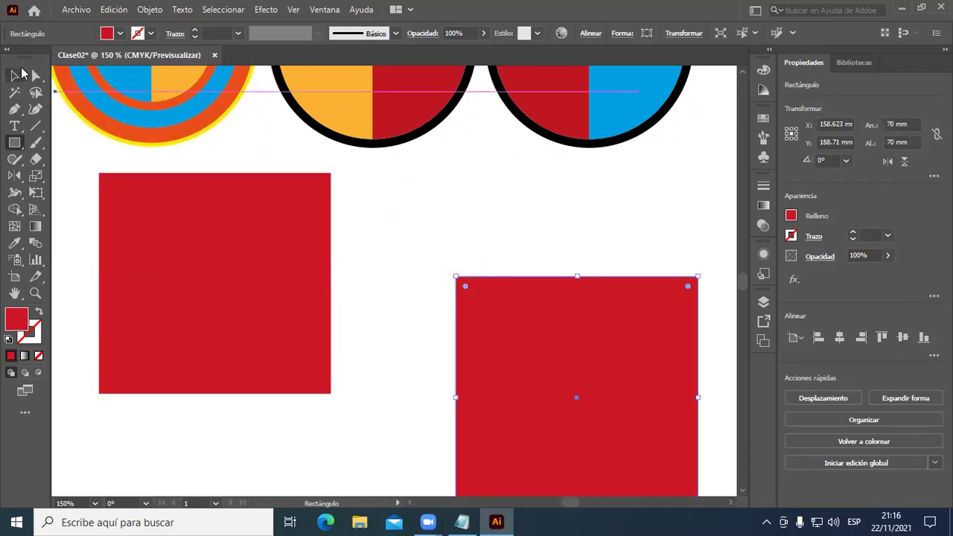
left_click_drag(563, 364, 506, 260)
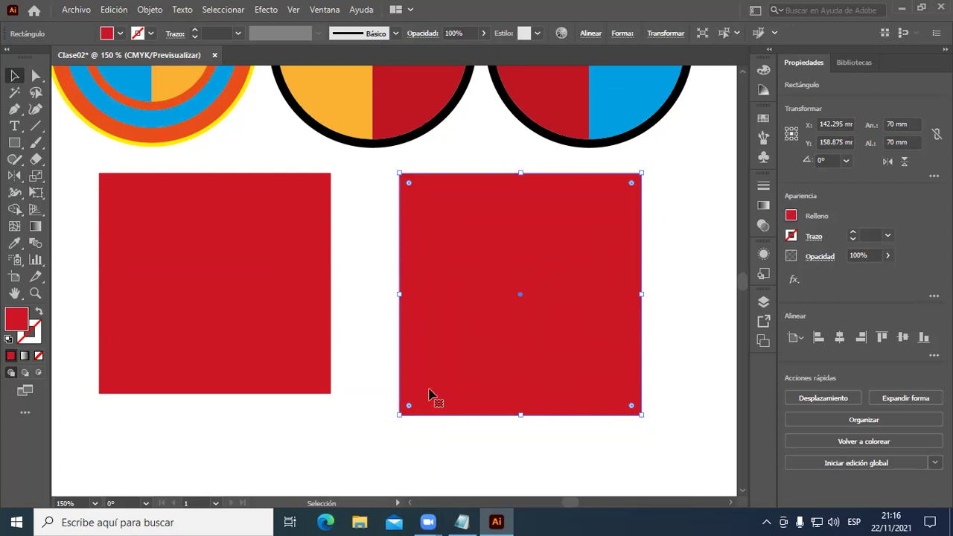
Round the 70 mm square's corners into a leaf shape with Live Corners, then delete it.
left_click_drag(410, 406, 415, 403)
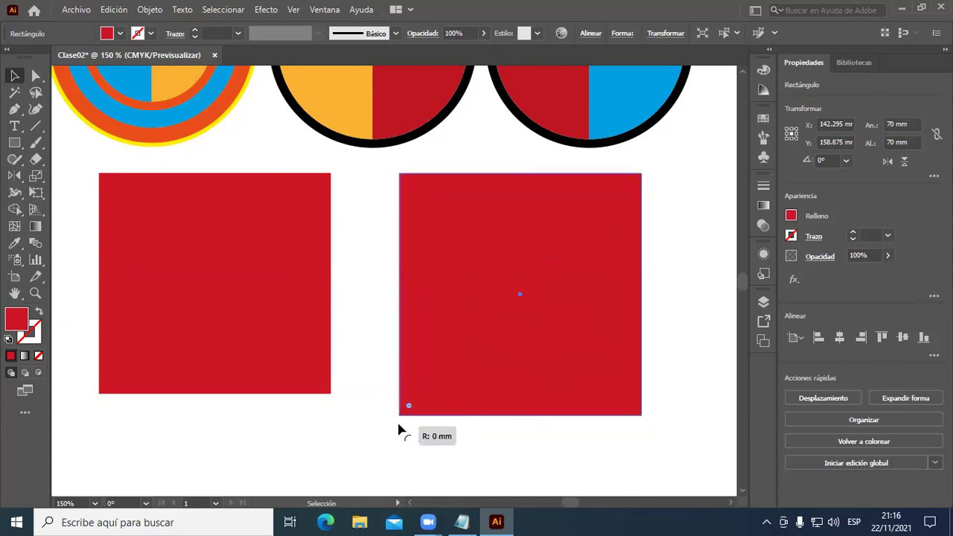
mouse_move(416, 406)
left_mouse_down()
mouse_move(421, 397)
mouse_move(400, 435)
left_mouse_up()
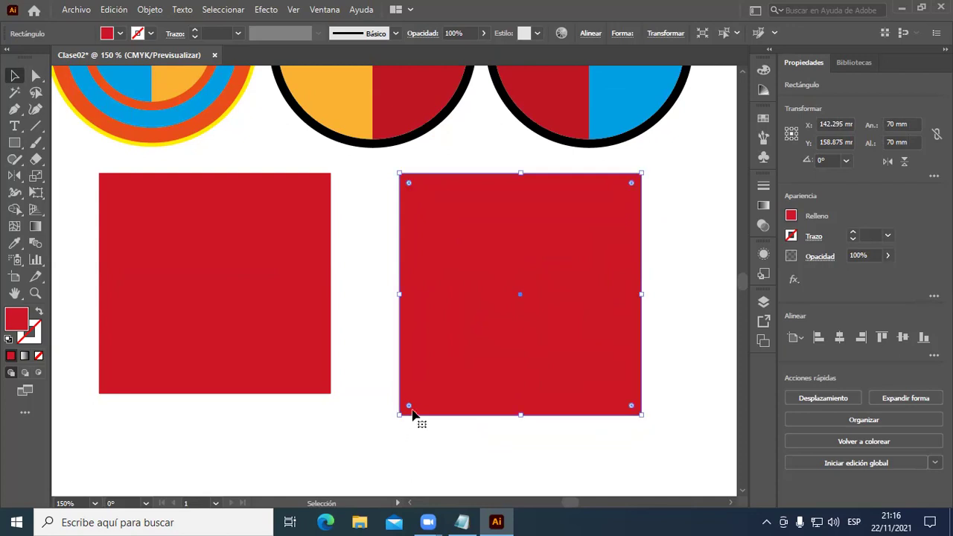
mouse_move(408, 408)
left_mouse_down()
mouse_move(480, 337)
mouse_move(469, 347)
left_mouse_up()
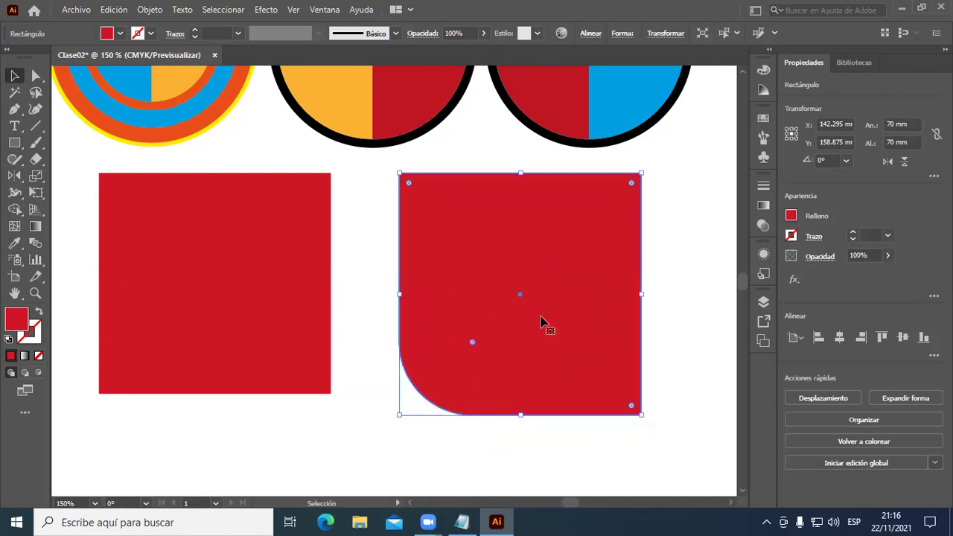
left_click_drag(631, 184, 492, 324)
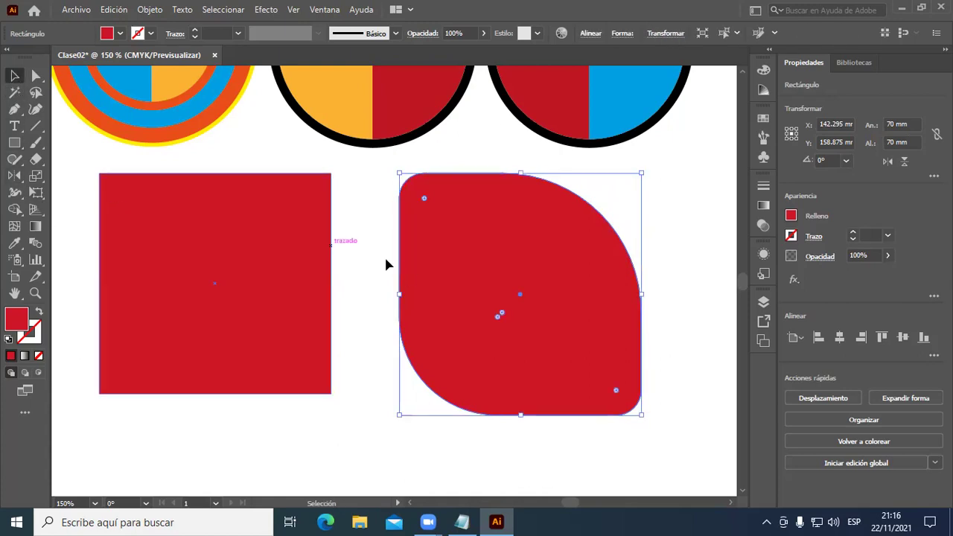
left_click_drag(432, 299, 441, 344)
key("Delete")
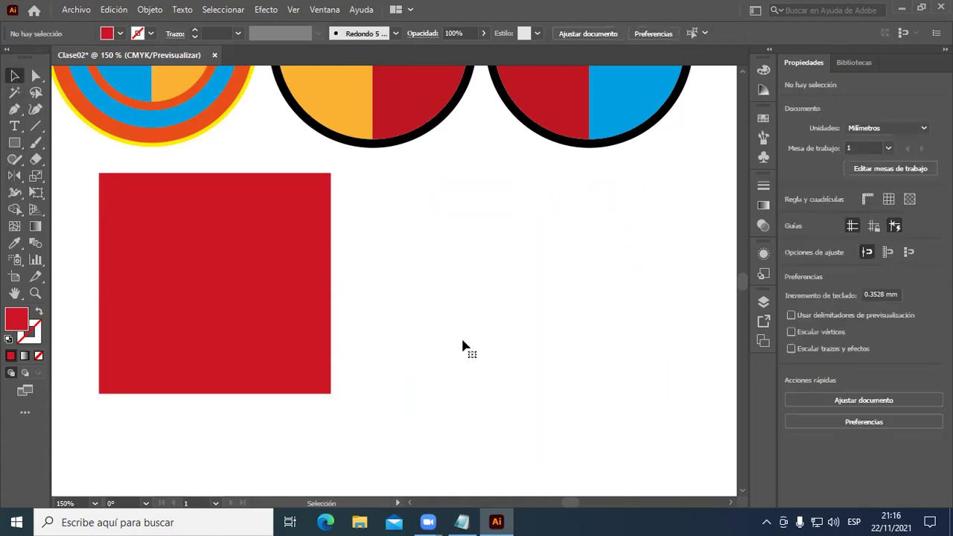
Move the red rectangle and give all its corners a 10 mm radius in Transform options.
left_click_drag(261, 323, 364, 349)
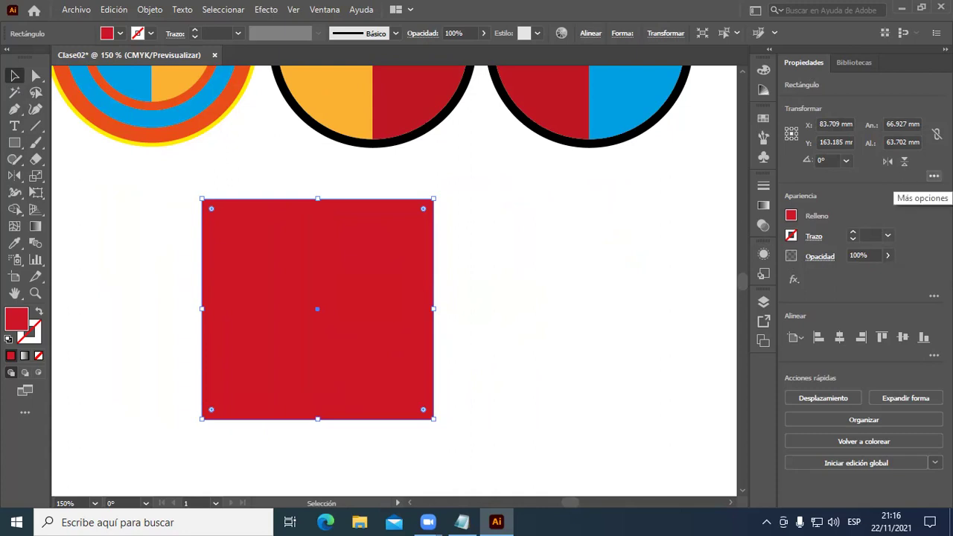
left_click(934, 175)
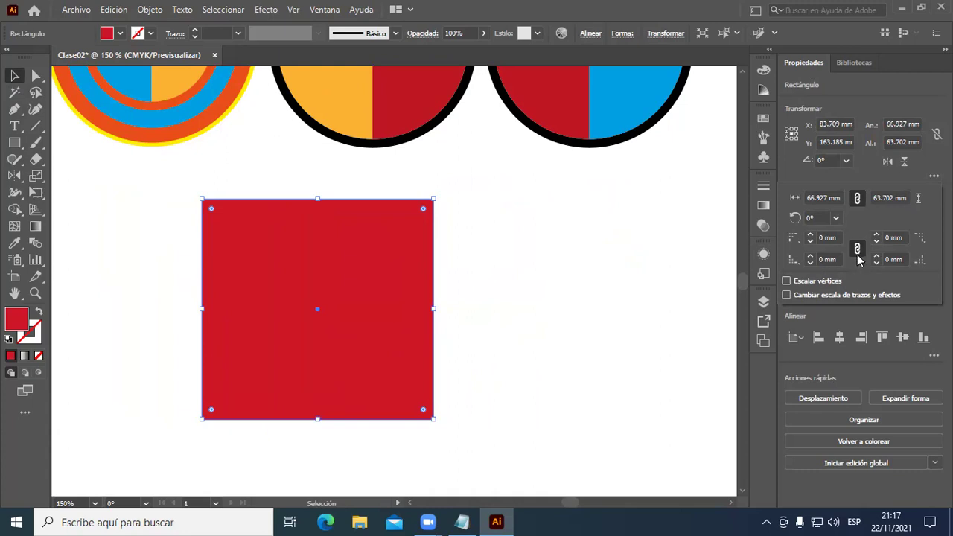
left_click(824, 237)
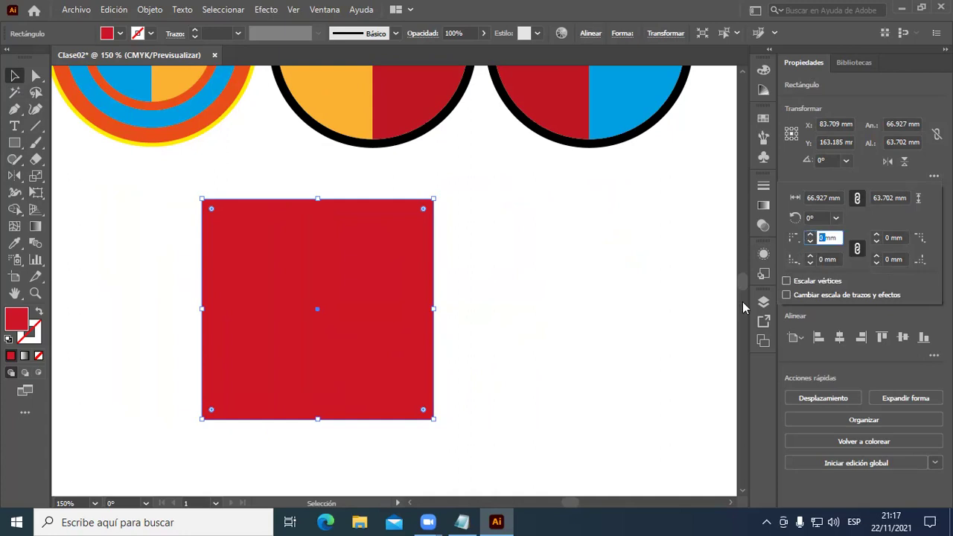
type("5")
key("Tab")
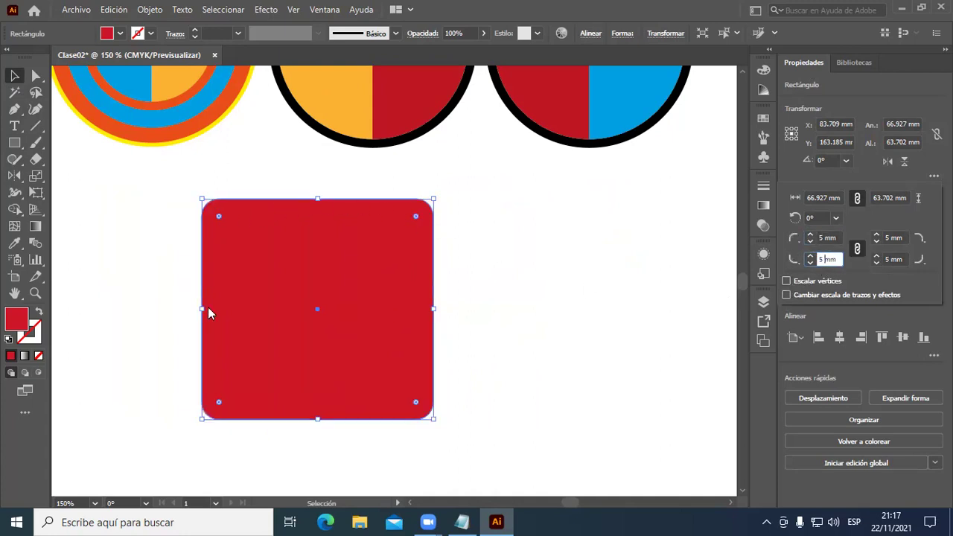
left_click(826, 237)
type("10")
left_click(831, 260)
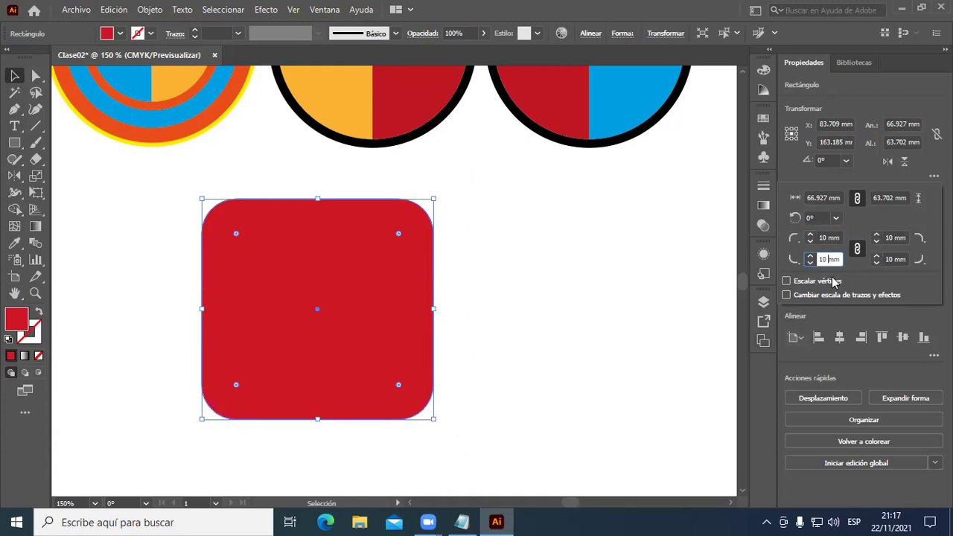
Unlink the corner radii and set the bottom-left corner to 20 mm.
left_click(856, 250)
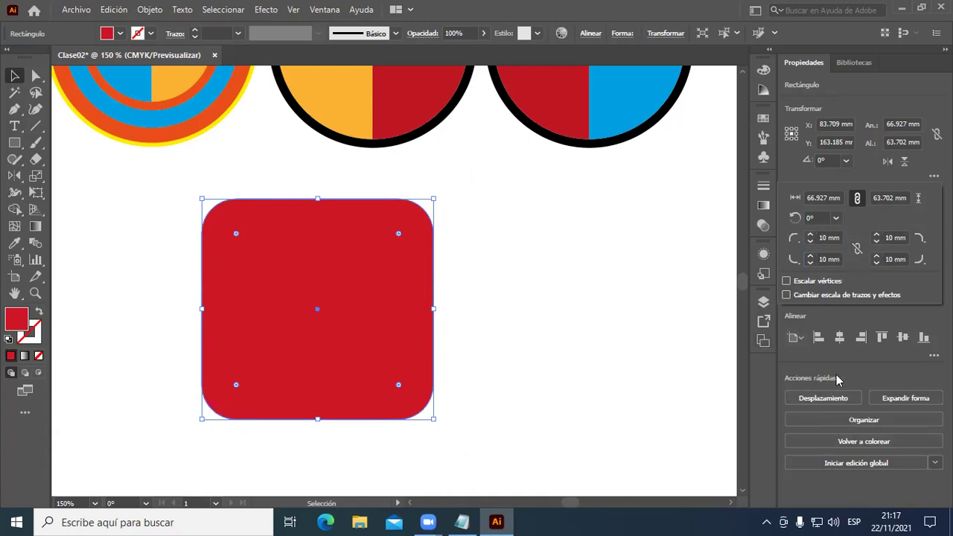
double_click(825, 259)
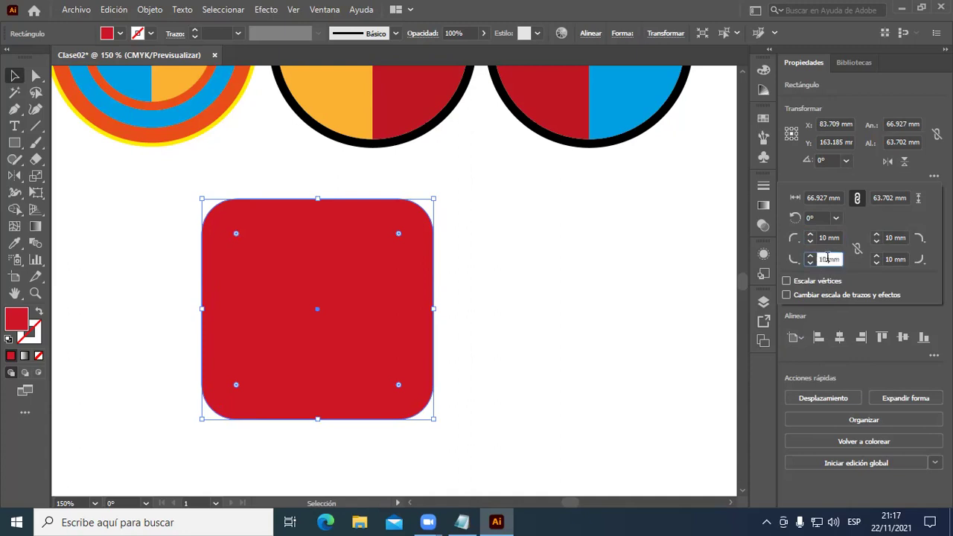
type("2")
key("Return")
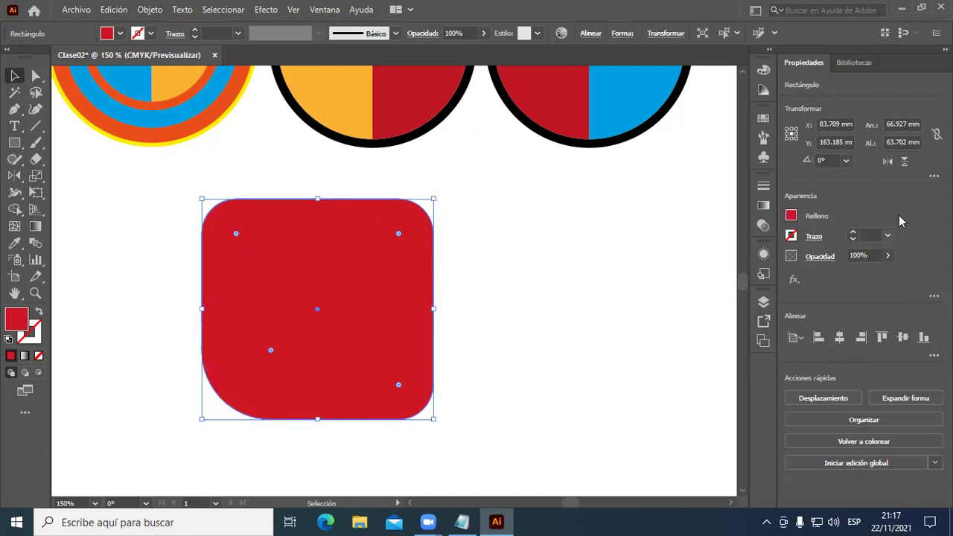
Expand the corner options, toggle the radius link off again, and open the top-left corner-style menu.
left_click(934, 176)
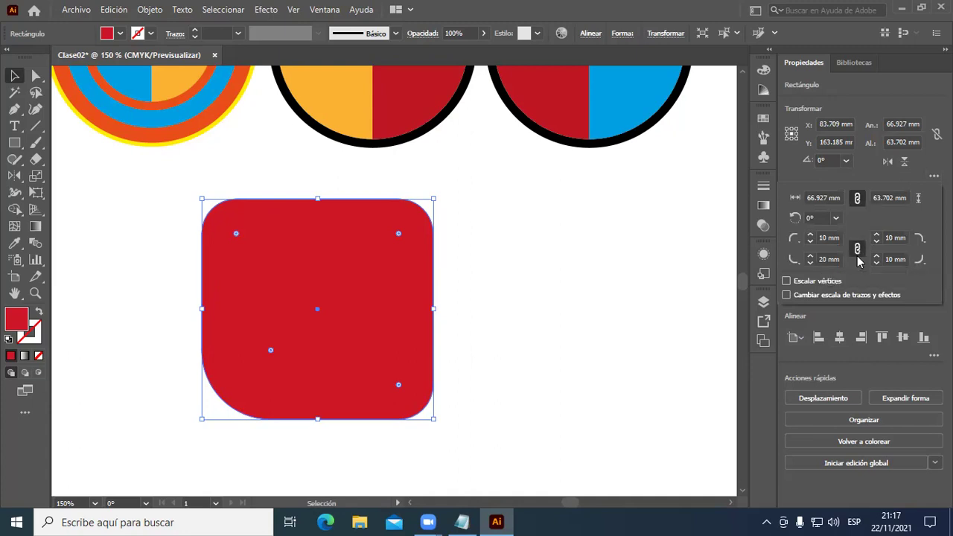
left_click(858, 250)
left_click(858, 249)
left_click(797, 241)
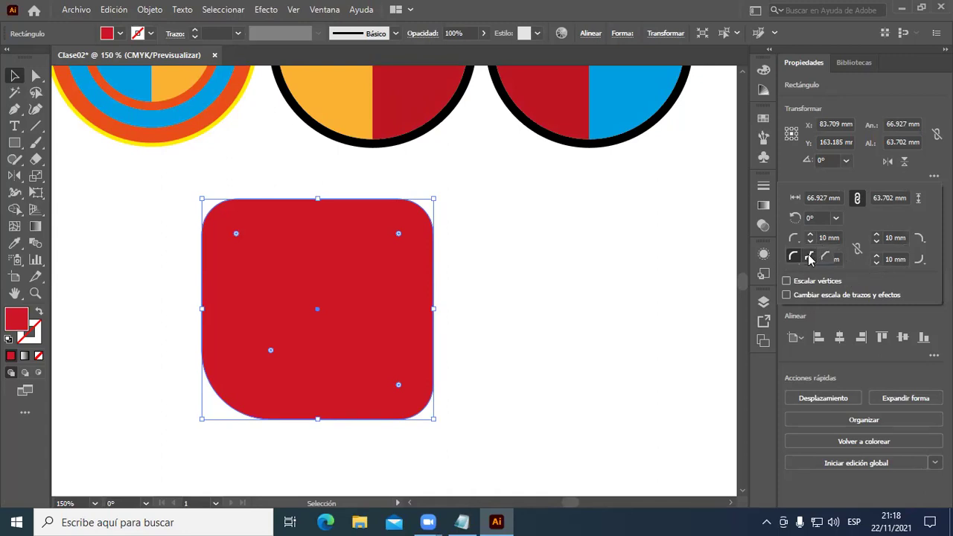
Make the red shape's top-left and top-right corners inverted round.
left_click(810, 258)
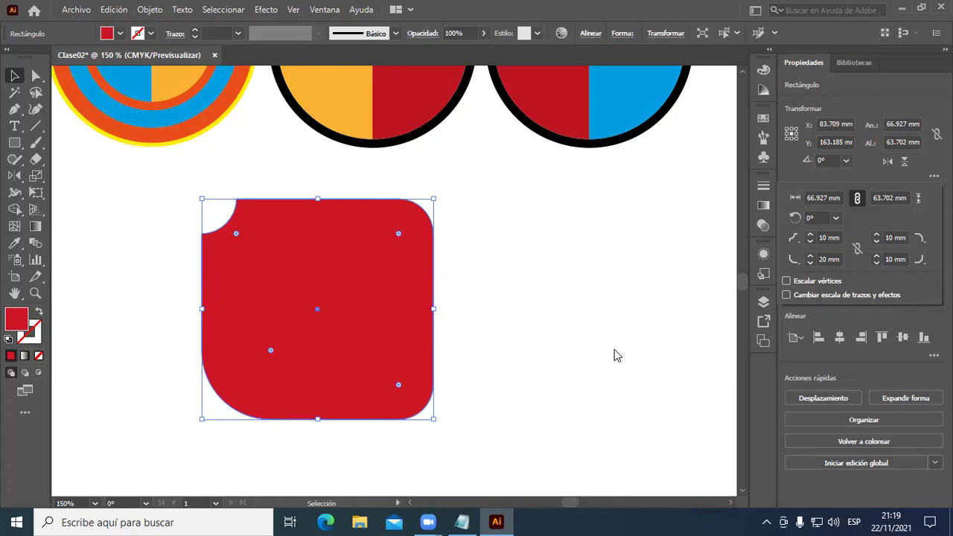
left_click(802, 246)
left_click(800, 244)
left_click(920, 238)
left_click(917, 258)
Chamfer the bottom-right corner, relink the radii, and move the shape further left.
left_click(921, 259)
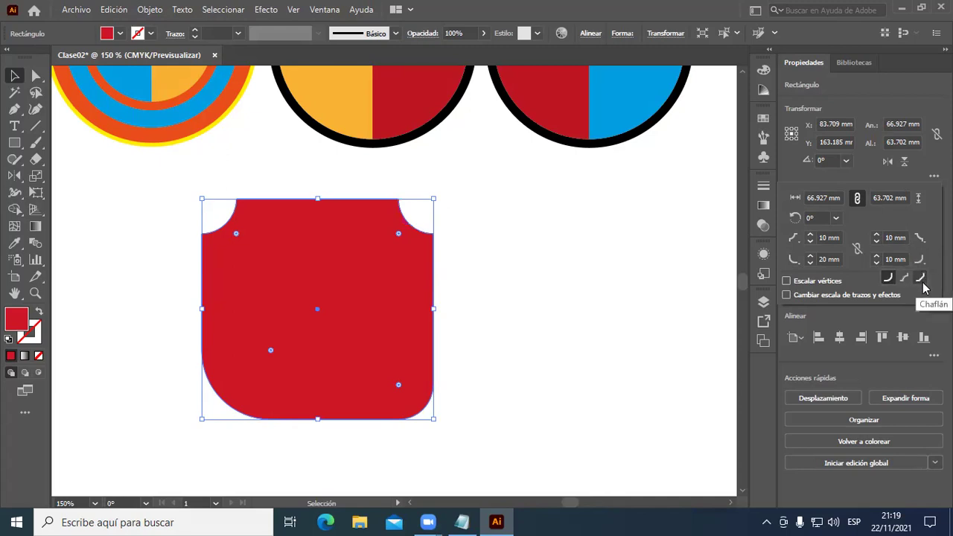
left_click(921, 279)
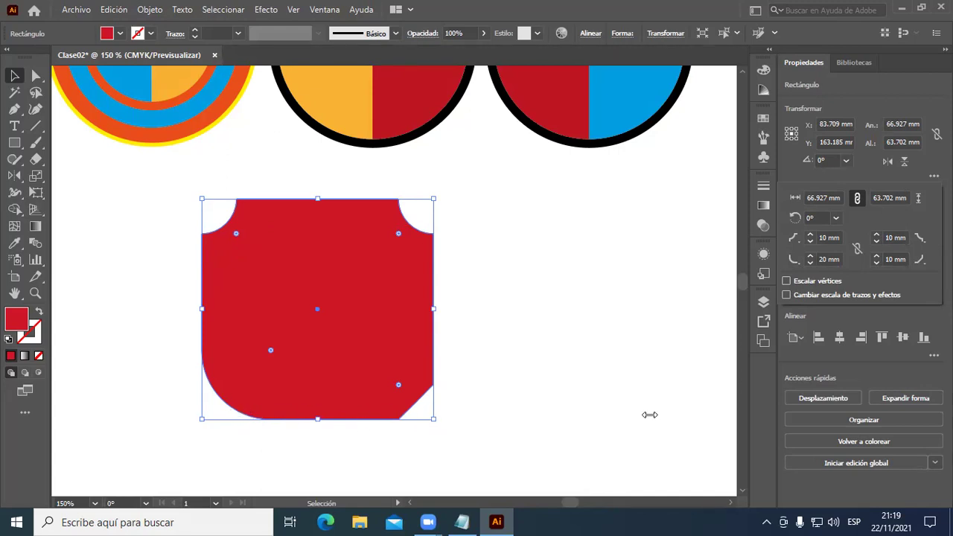
left_click(858, 249)
left_click_drag(402, 294, 292, 302)
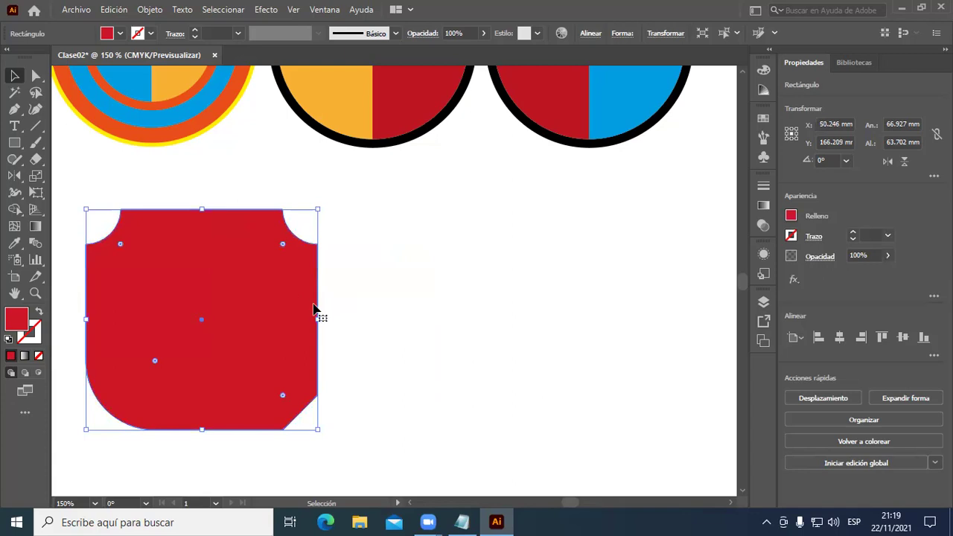
Delete the rounded red shape and create a 20 × 20 mm red square.
key("Delete")
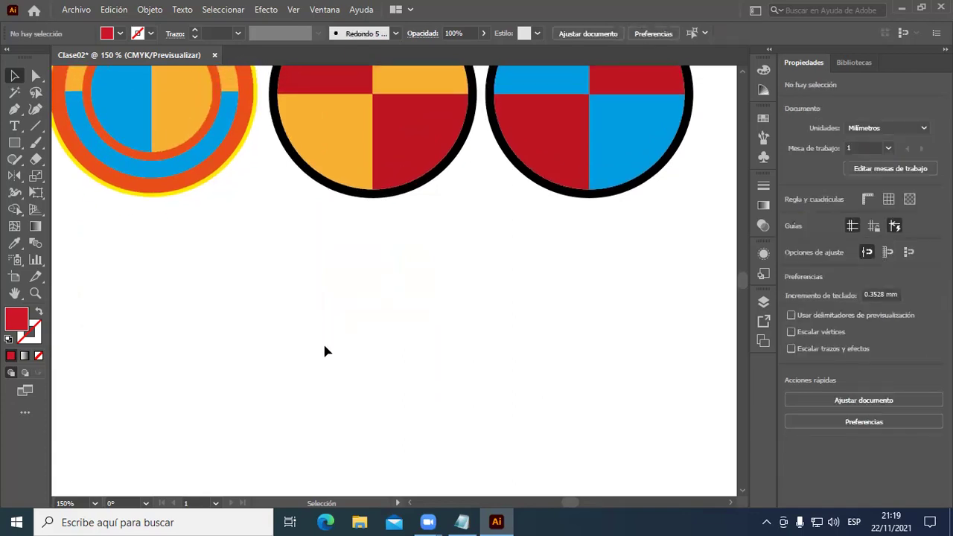
scroll(312, 351, "down", 1)
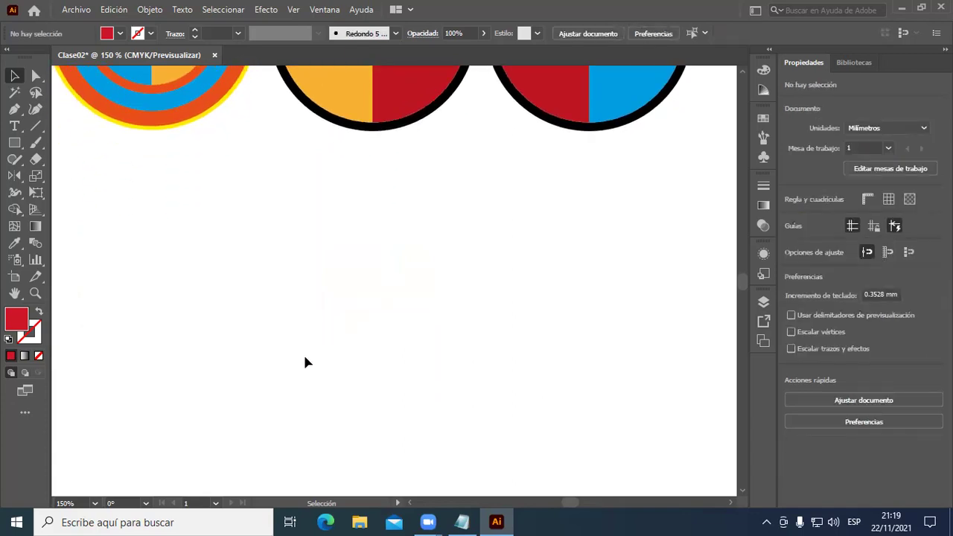
scroll(304, 363, "up", 1)
scroll(307, 360, "up", 3)
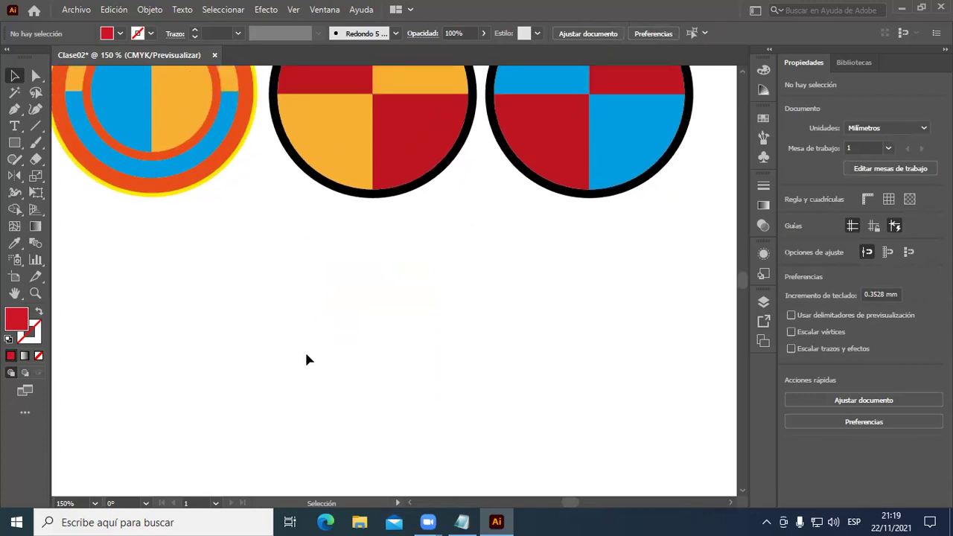
scroll(331, 378, "down", 2)
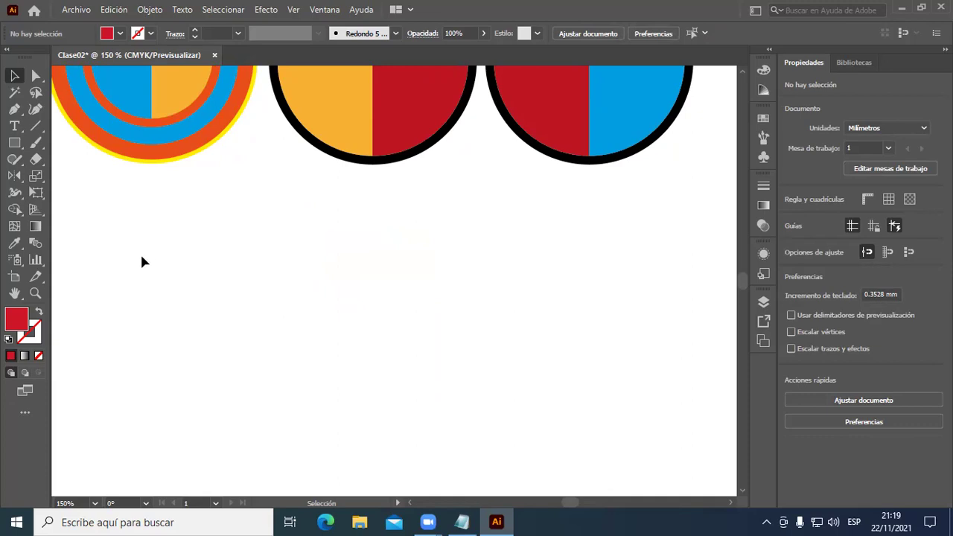
key("m")
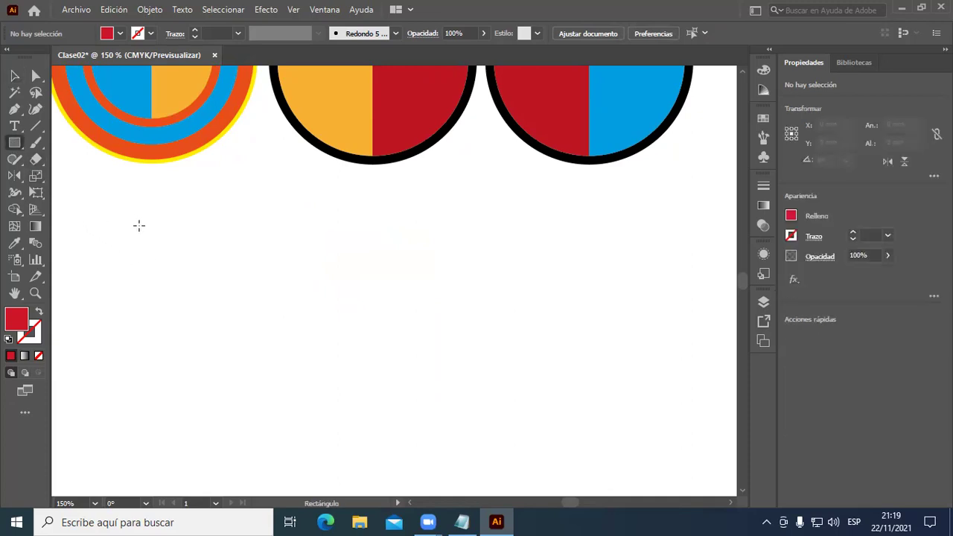
left_click(138, 225)
type("2")
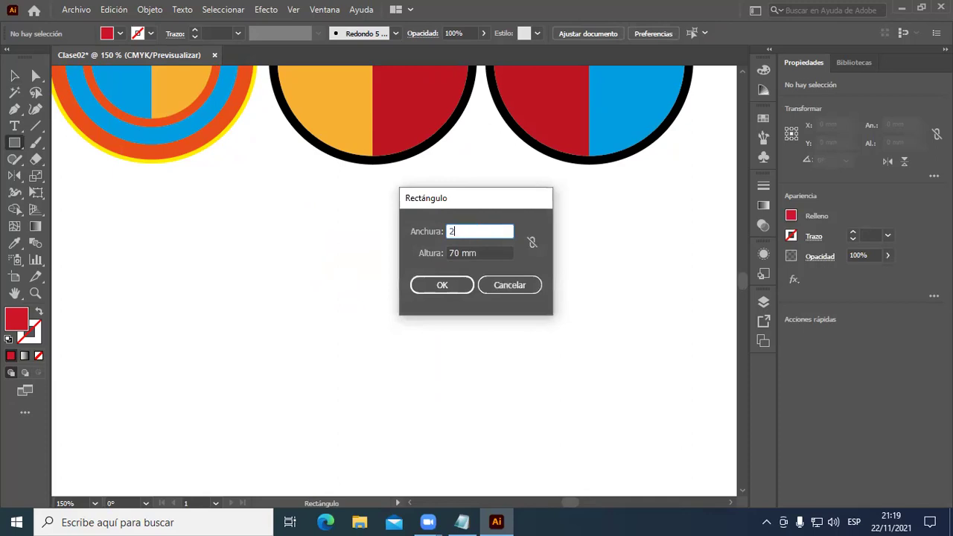
type("0")
key("Tab")
type("20")
key("Return")
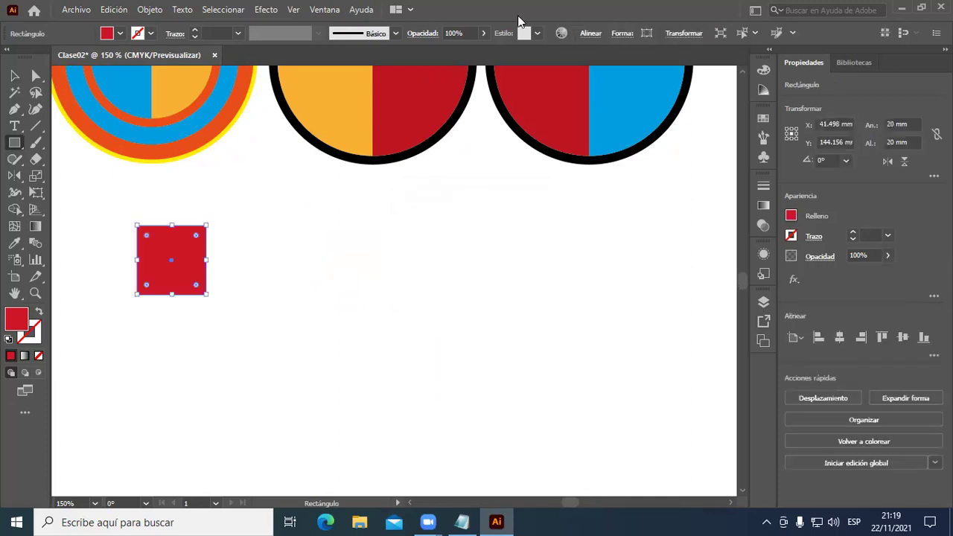
key("v")
Create a tall 20 × 40 mm rectangle, then delete it.
left_click(12, 144)
left_click(259, 250)
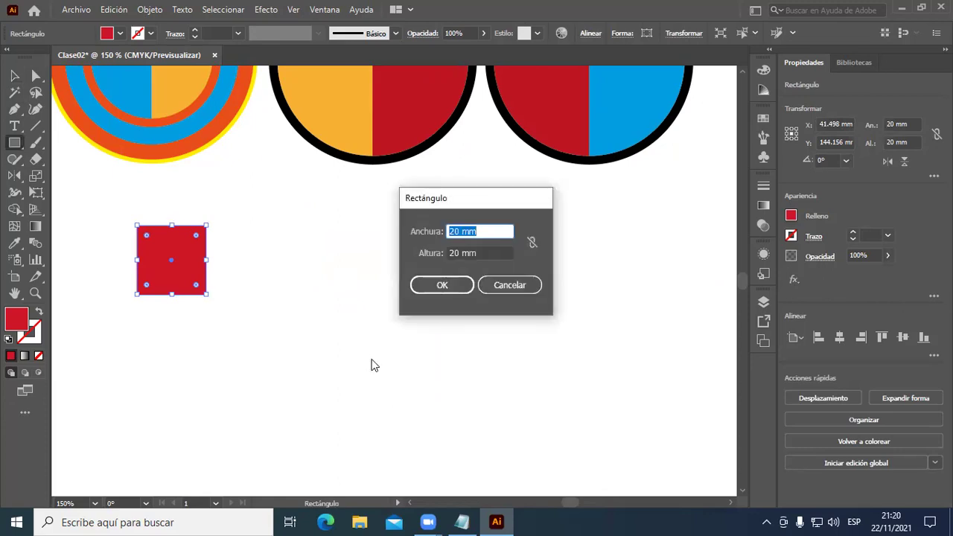
key("Tab")
type("4")
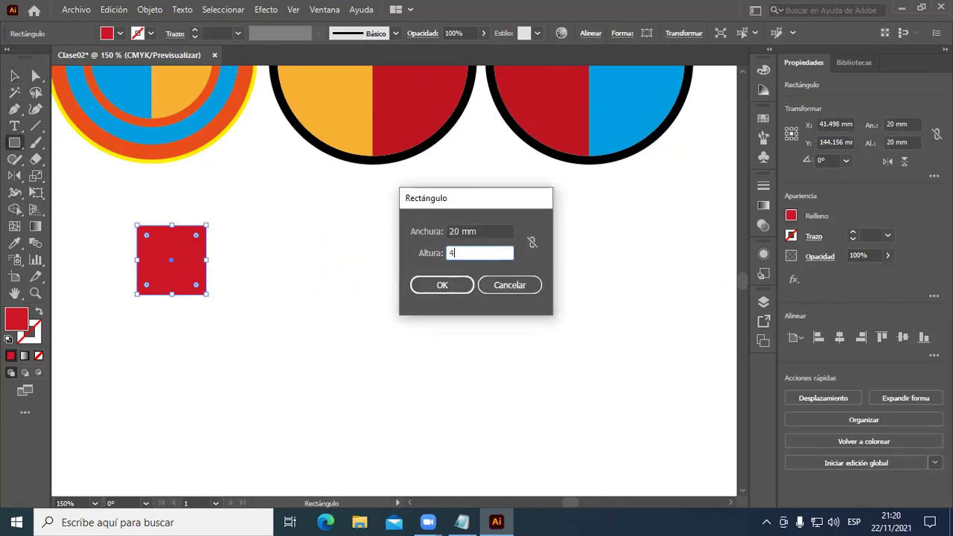
key("Return")
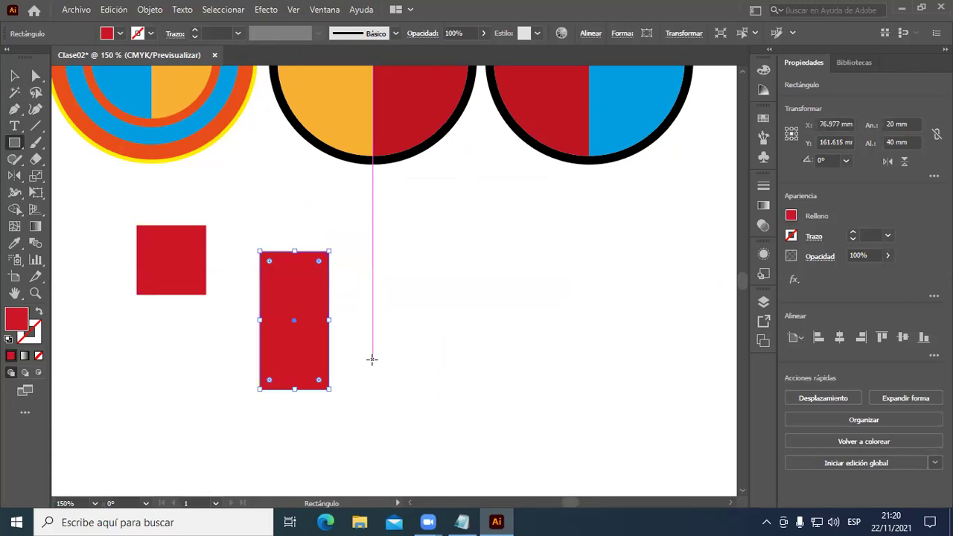
key("Delete")
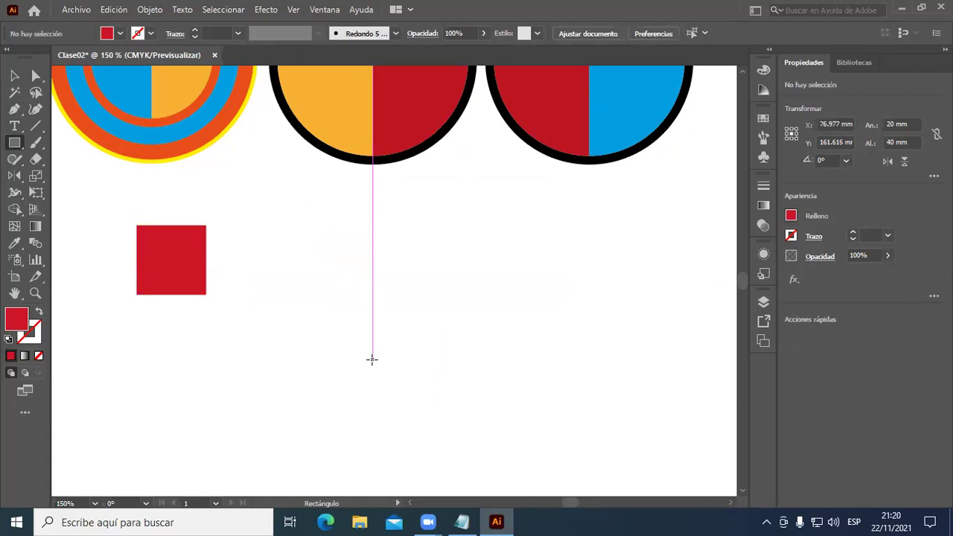
Create a 40 × 20 mm red rectangle beside the square.
left_click(291, 260)
type("4")
key("Tab")
type("2")
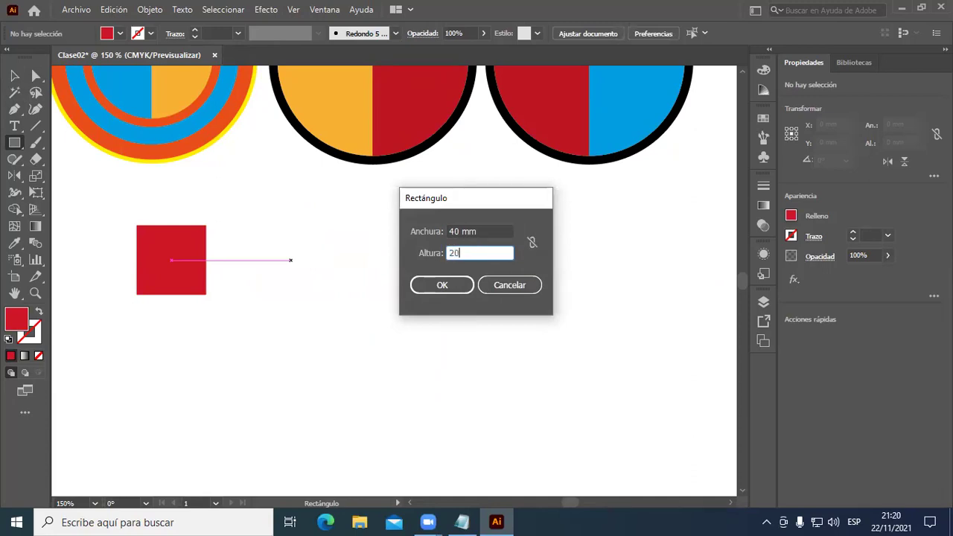
key("Return")
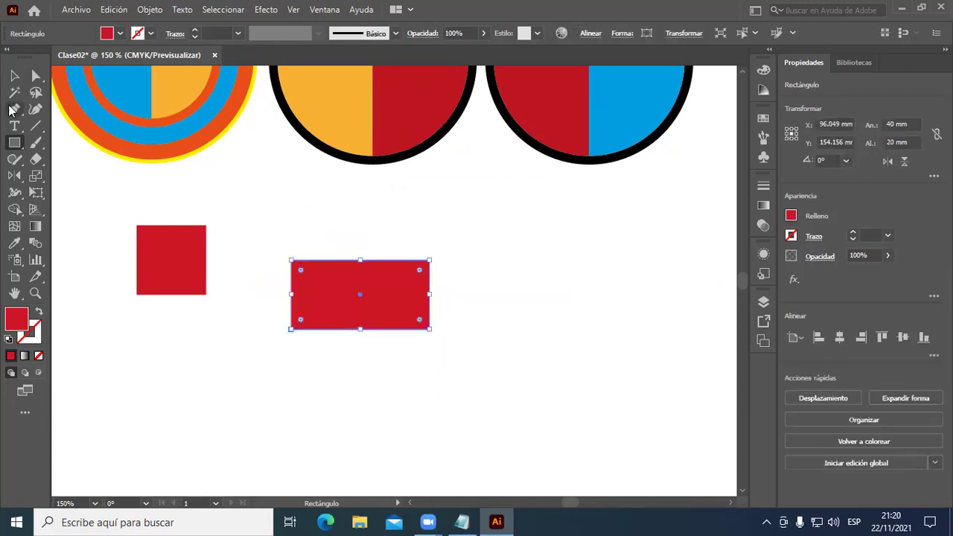
Butt the 40 × 20 mm rectangle against the square and Alt-drag a square copy to its right end.
key("v")
left_click_drag(354, 318, 271, 285)
left_click(256, 350)
left_click(192, 294)
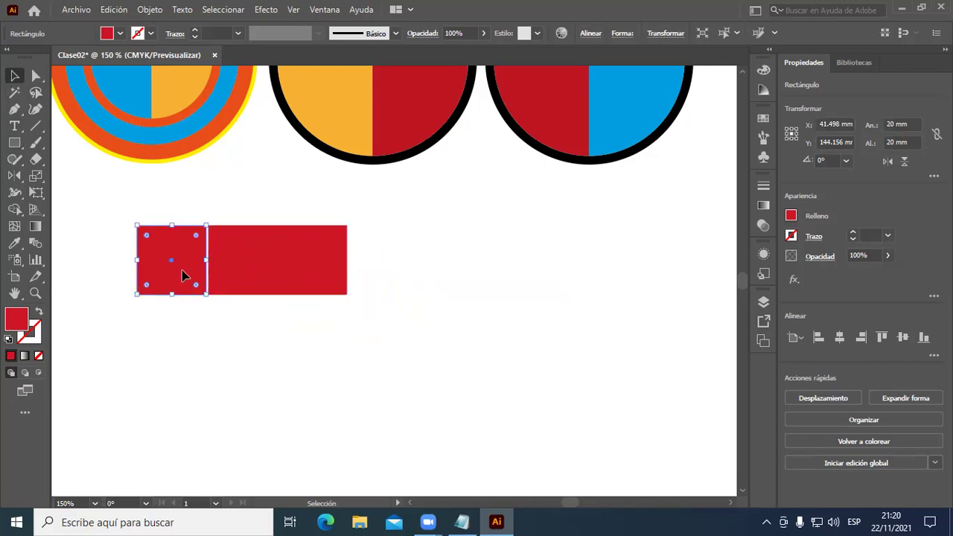
left_click_drag(184, 276, 396, 277)
left_click(405, 379)
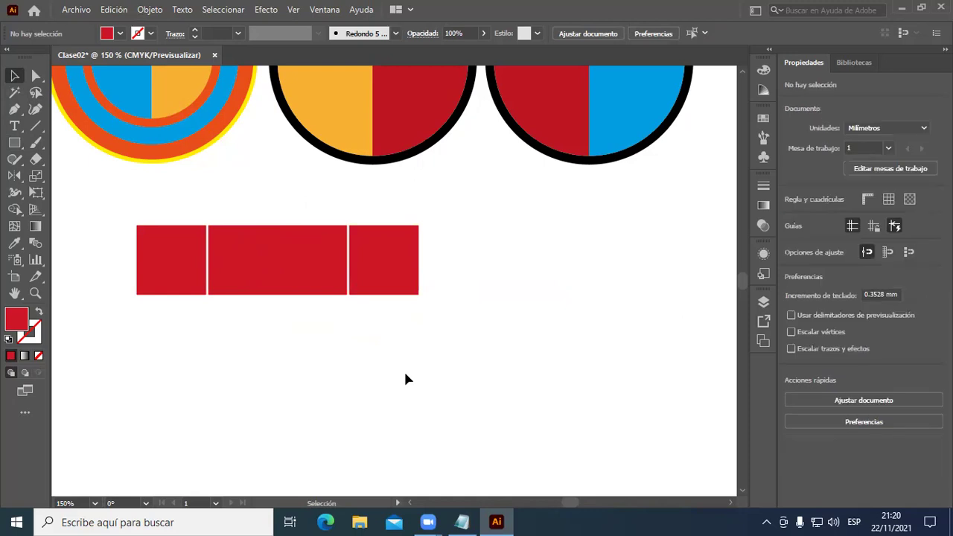
Remove the spare red square copies, leaving one square-rectangle-square row.
left_click(402, 290)
left_click_drag(405, 289, 599, 294)
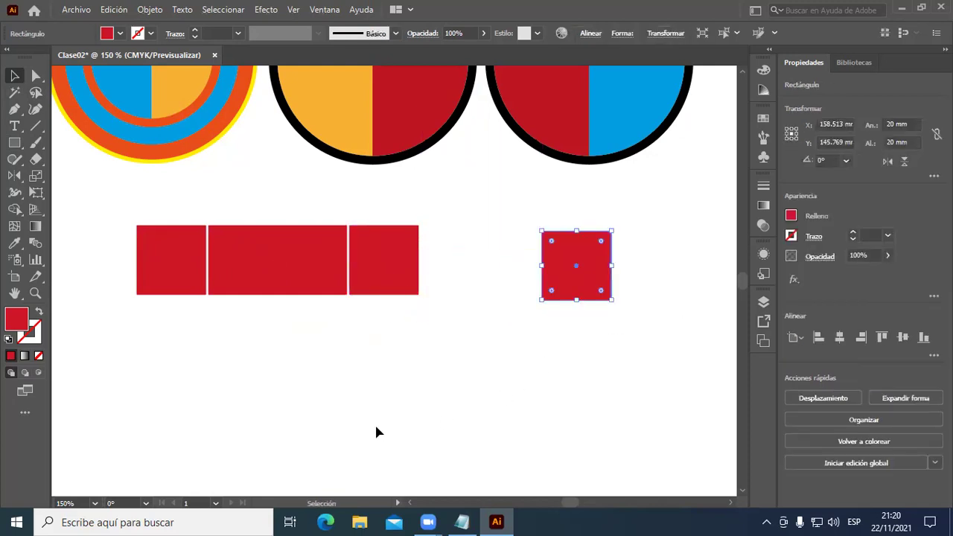
left_click_drag(578, 283, 423, 396, "alt")
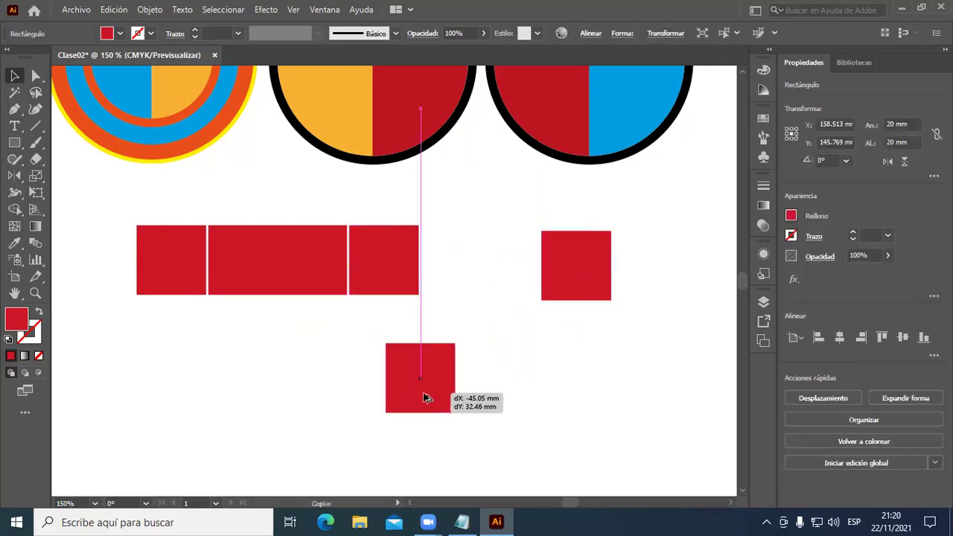
key("ctrl+z")
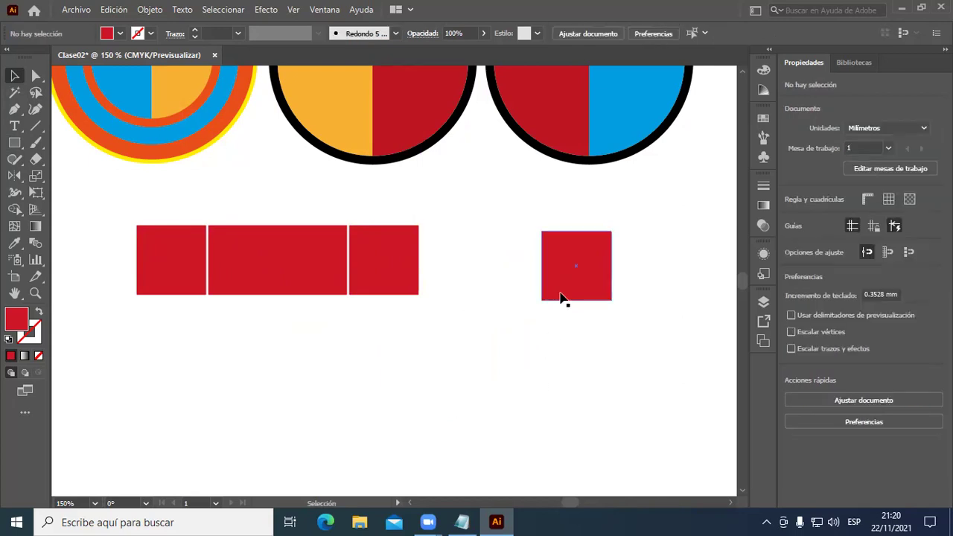
key("ctrl+z")
scroll(491, 390, "up", 4)
scroll(488, 392, "down", 5)
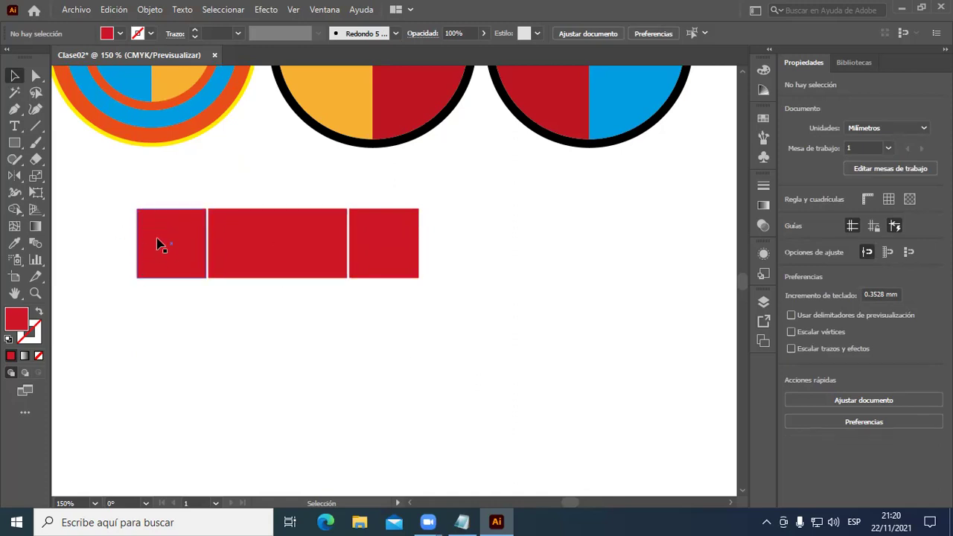
Drag the left square's top-left and bottom-left corner widgets inward to round its left end.
left_click(165, 275)
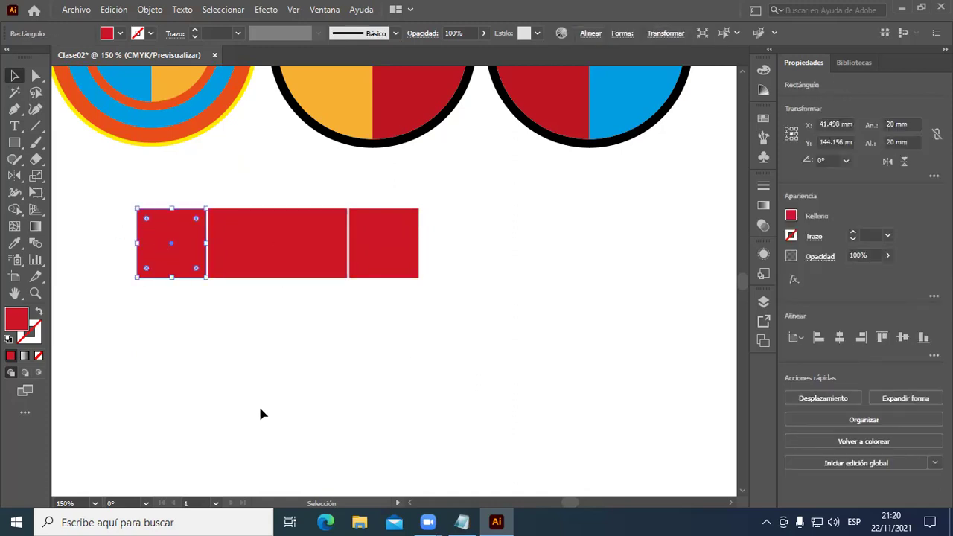
scroll(147, 230, "up", 1)
scroll(147, 231, "up", 2)
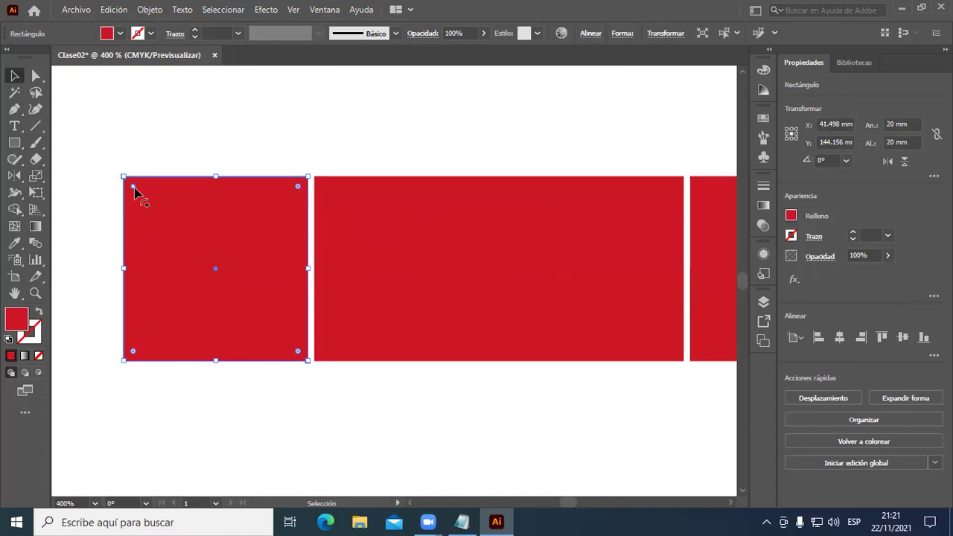
left_click_drag(134, 186, 207, 247)
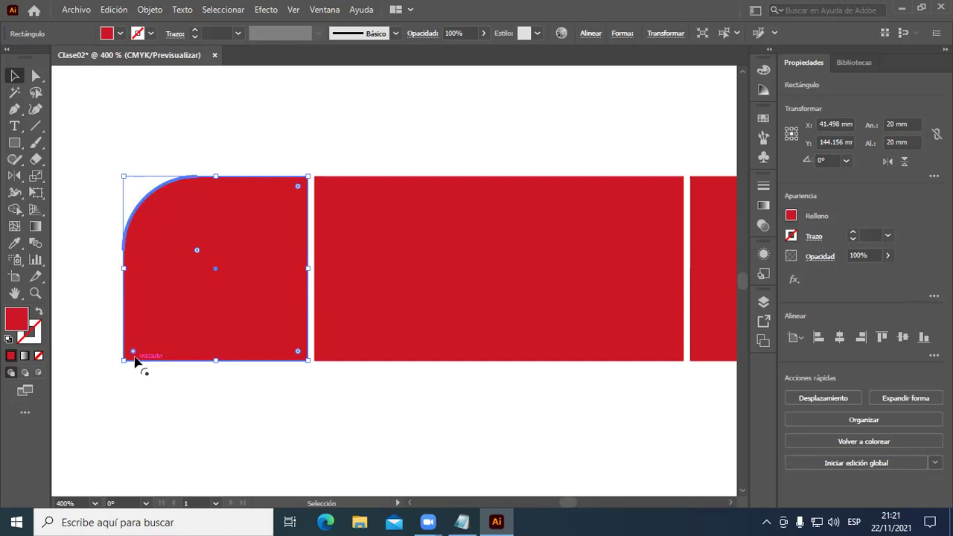
left_click_drag(133, 353, 214, 307)
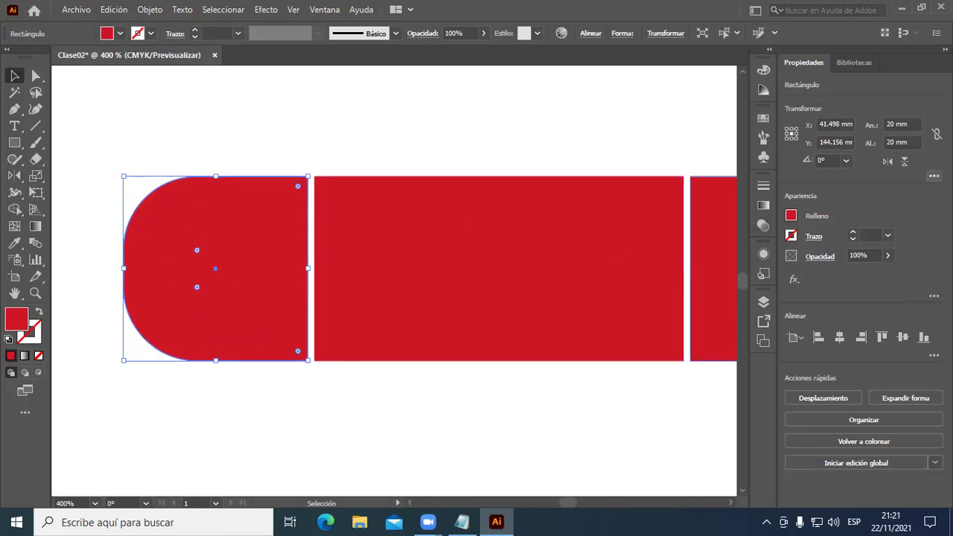
left_click(934, 175)
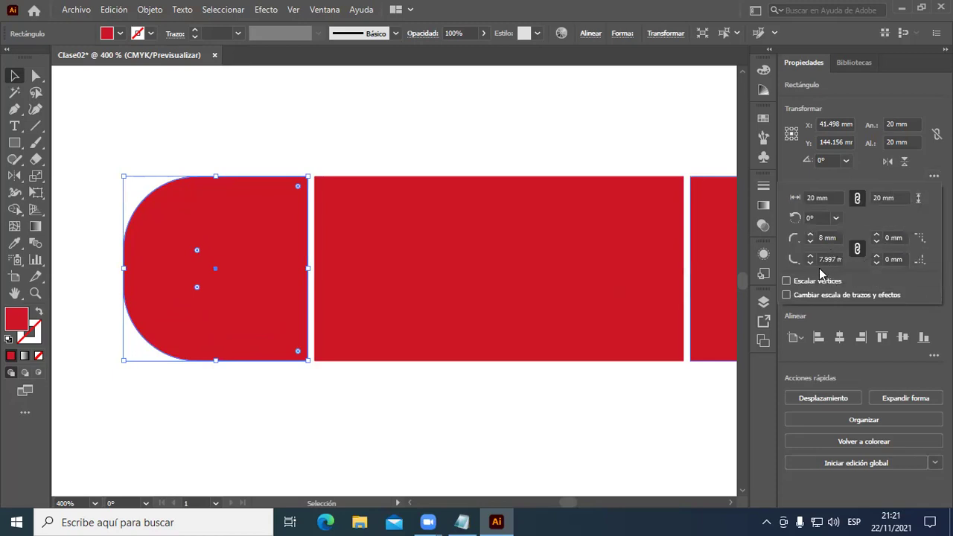
Unlink the corner radii and set the left square's bottom-left radius to 8 mm to match.
left_click(810, 256)
left_click(830, 238)
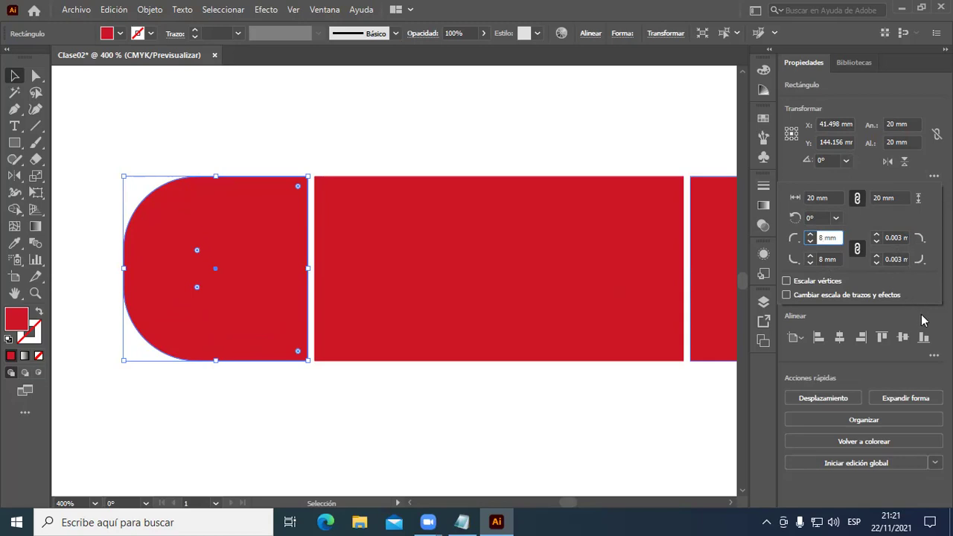
left_click(857, 251)
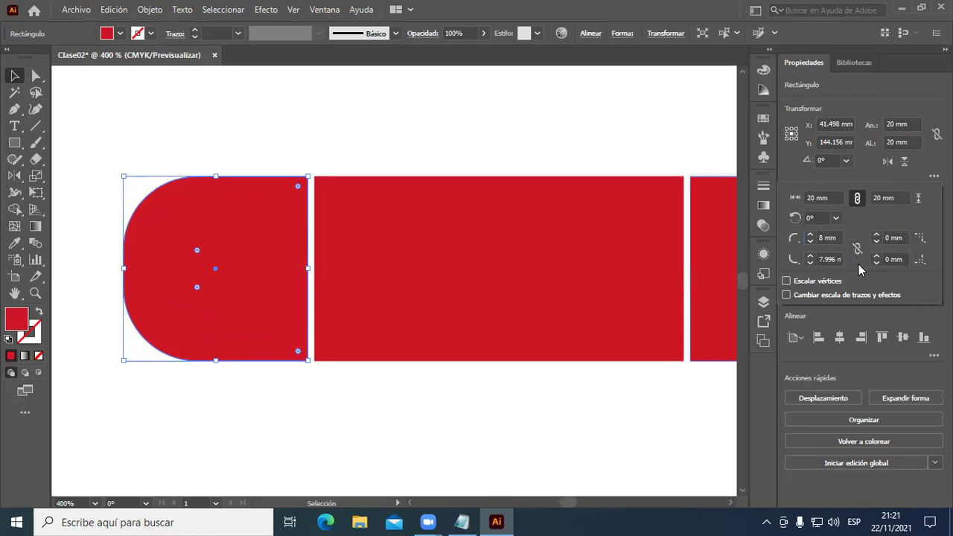
double_click(836, 259)
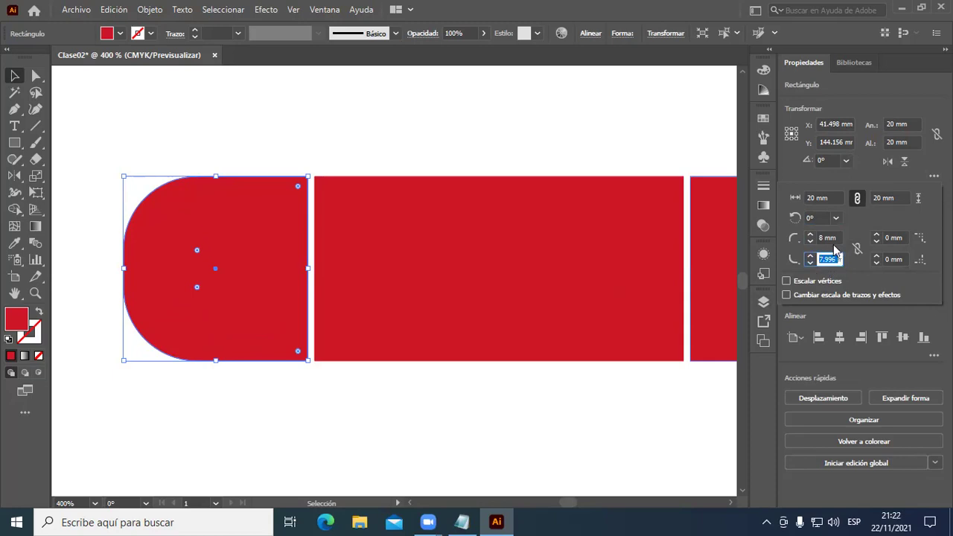
type("8")
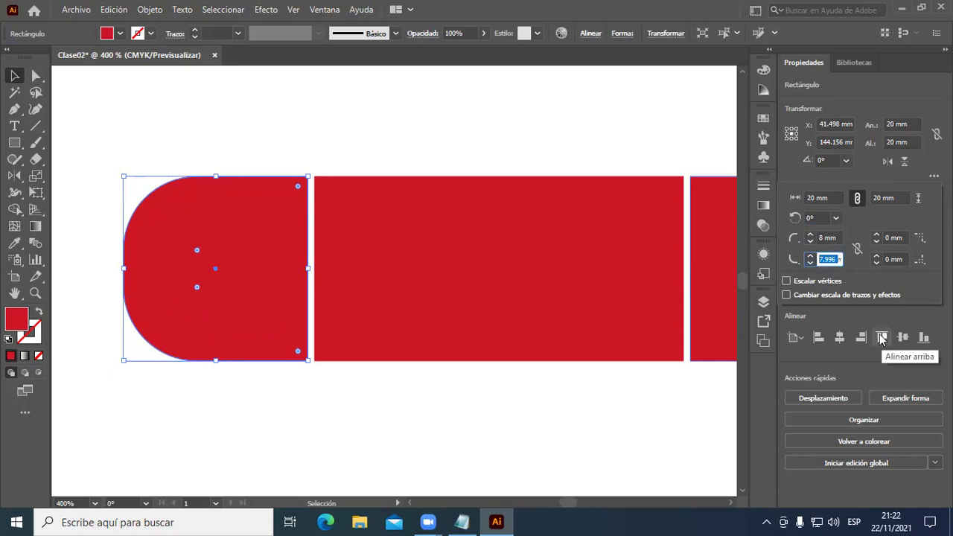
left_click(898, 237)
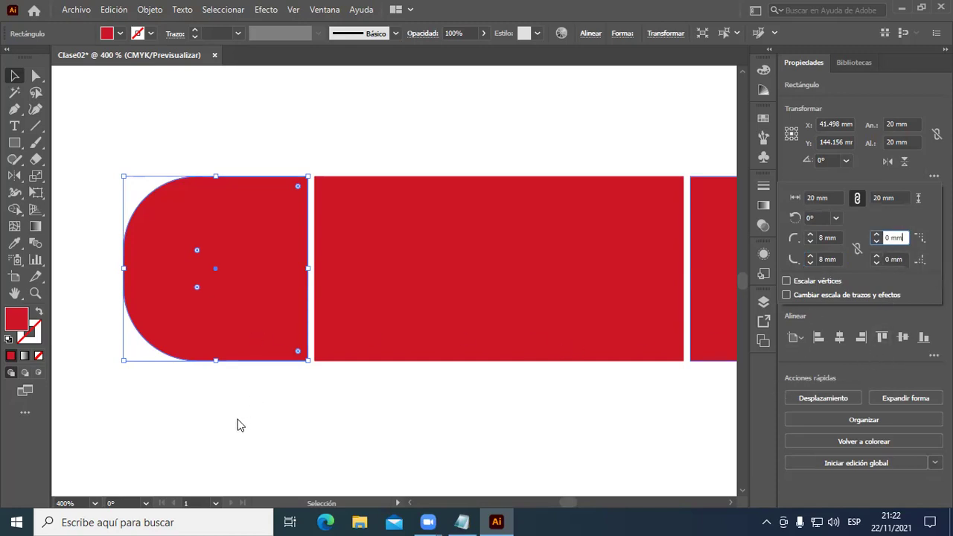
key("Escape")
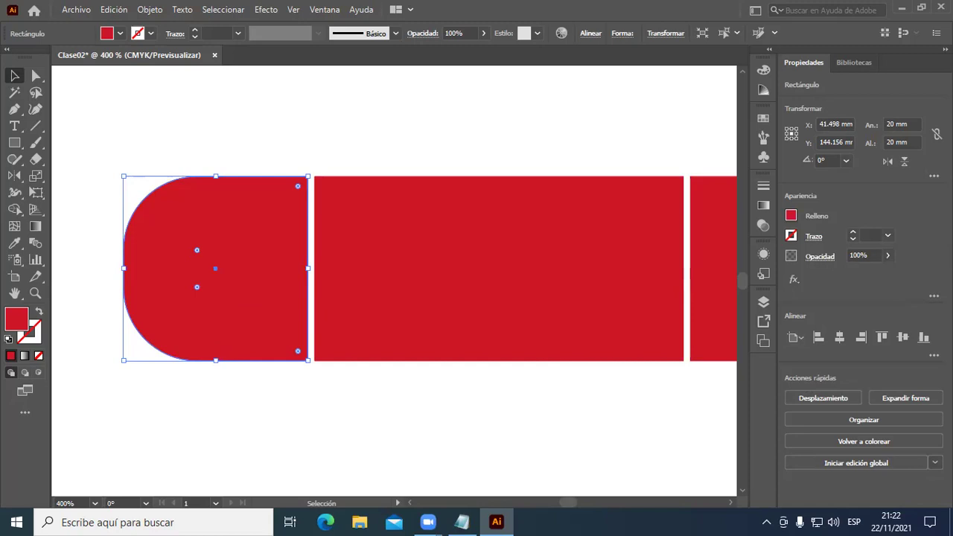
left_click(934, 175)
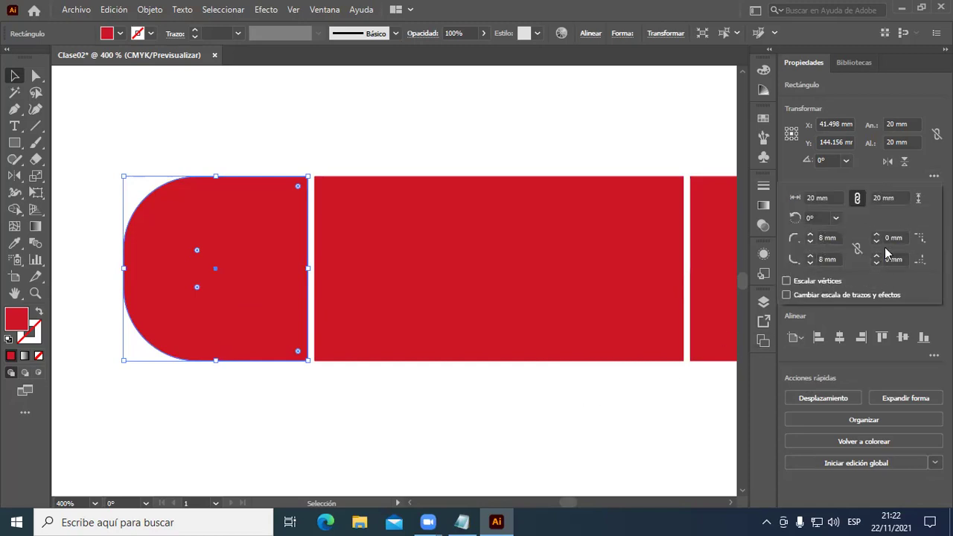
left_click(527, 410)
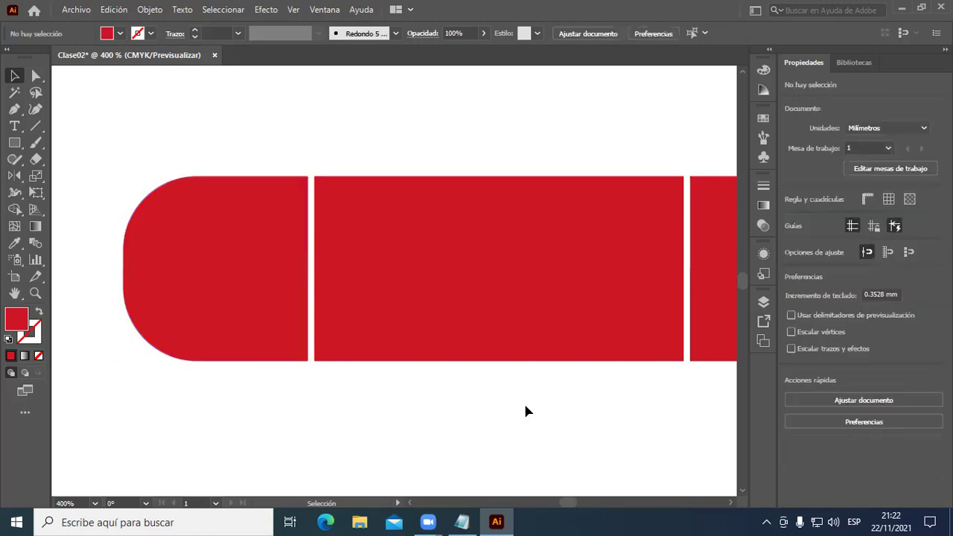
Select the right square and try a 20 mm top-right corner radius.
left_click_drag(634, 418, 425, 438)
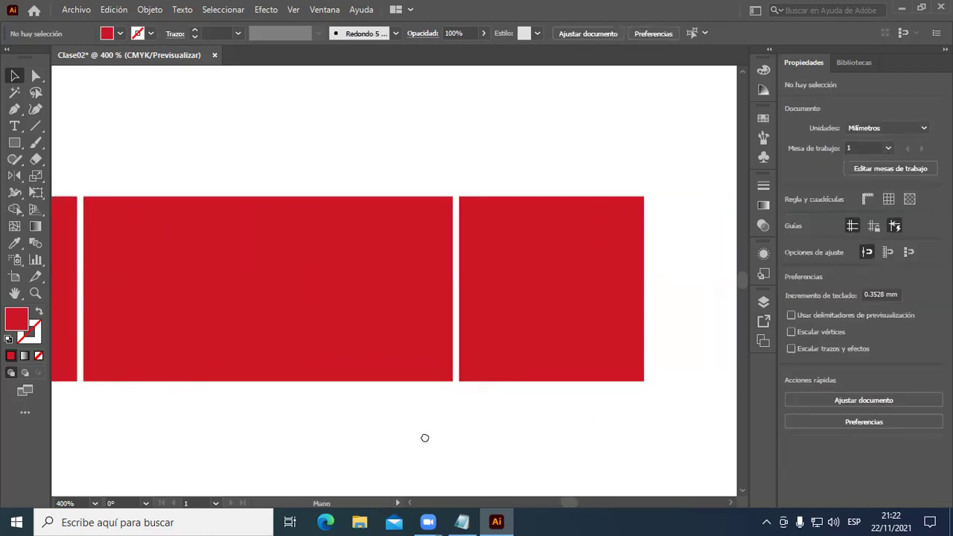
left_click(584, 378)
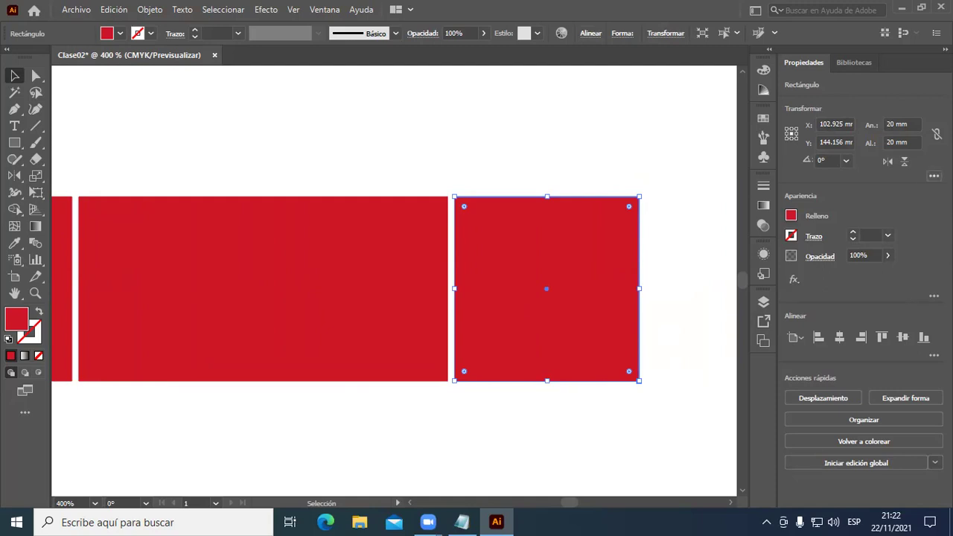
left_click(934, 175)
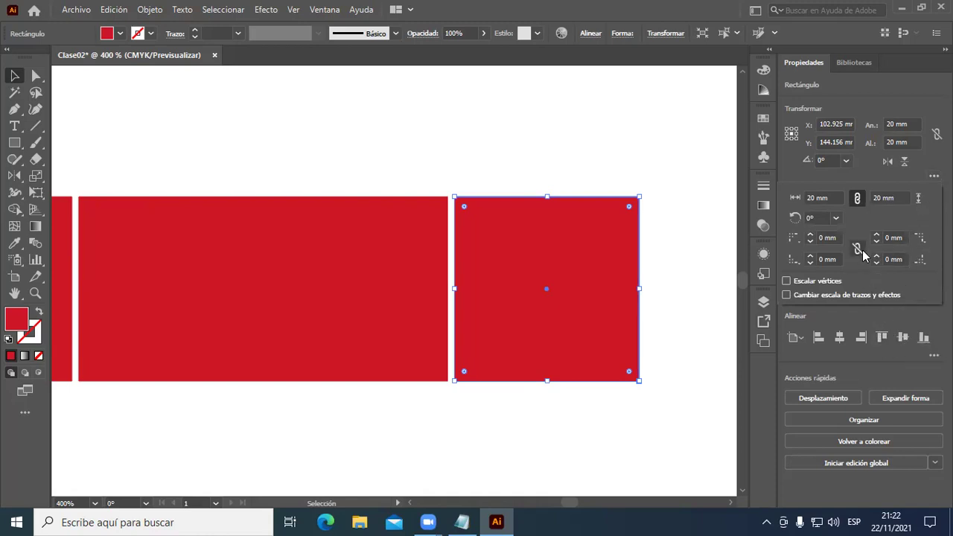
left_click(893, 237)
type("20")
left_click(888, 259)
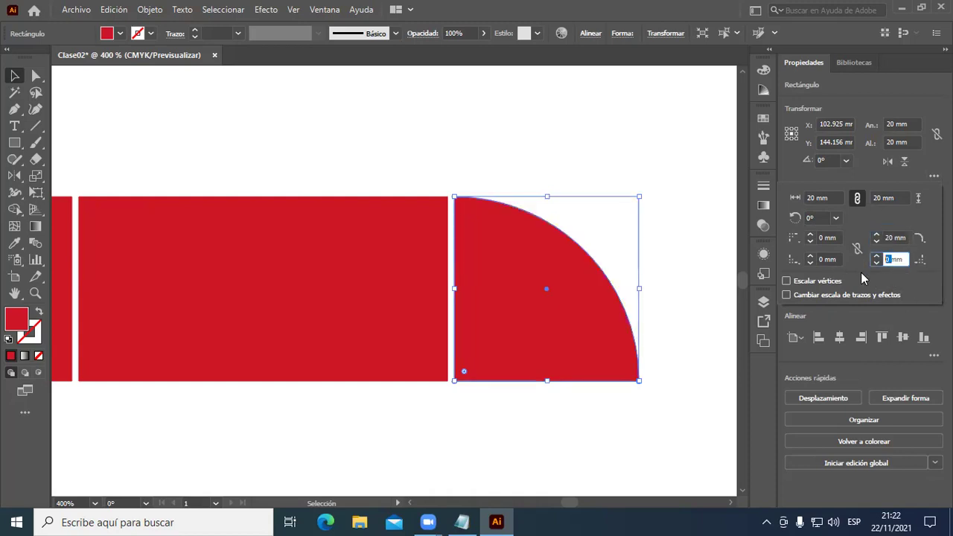
type("20")
key("shift+Tab")
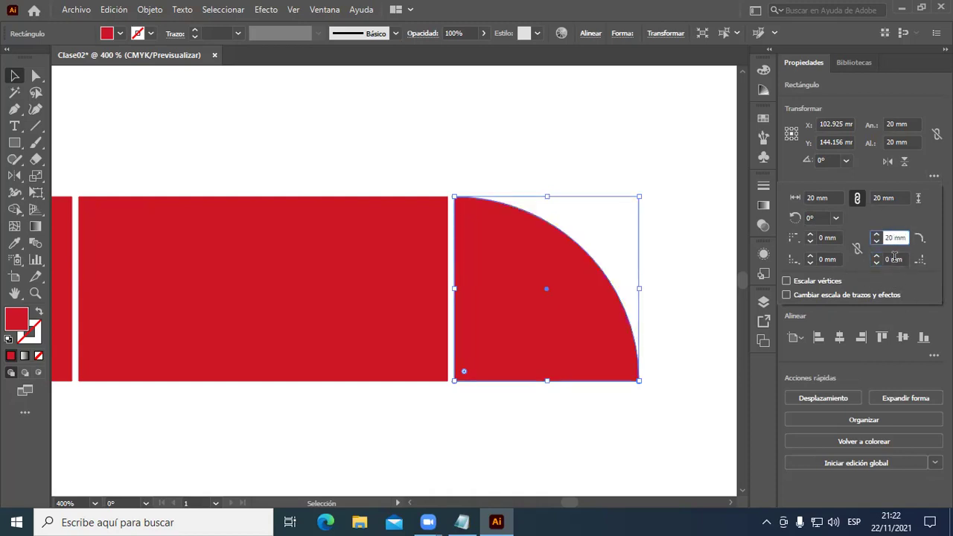
Set the right square's top-right and bottom-right corner radii to 8 mm.
left_click(891, 258)
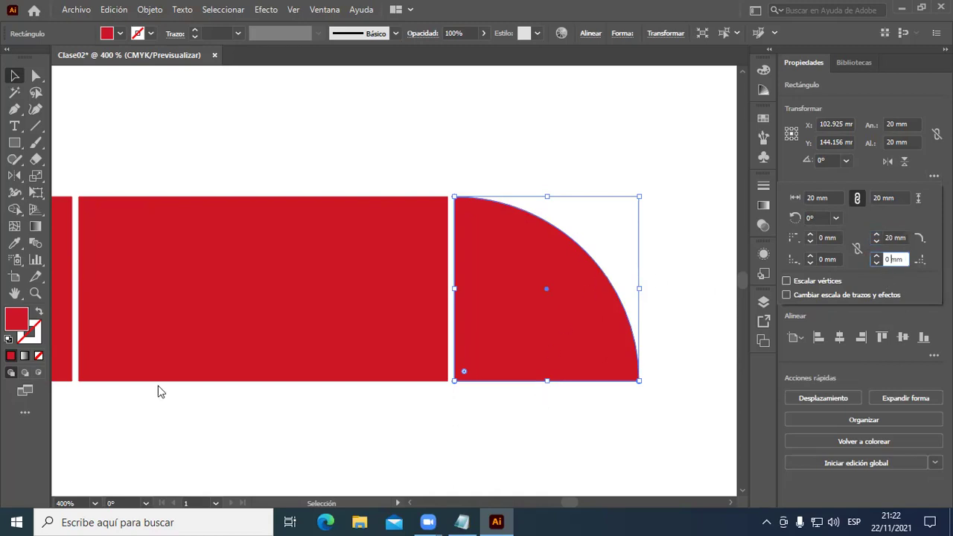
double_click(896, 238)
type("8")
key("Tab")
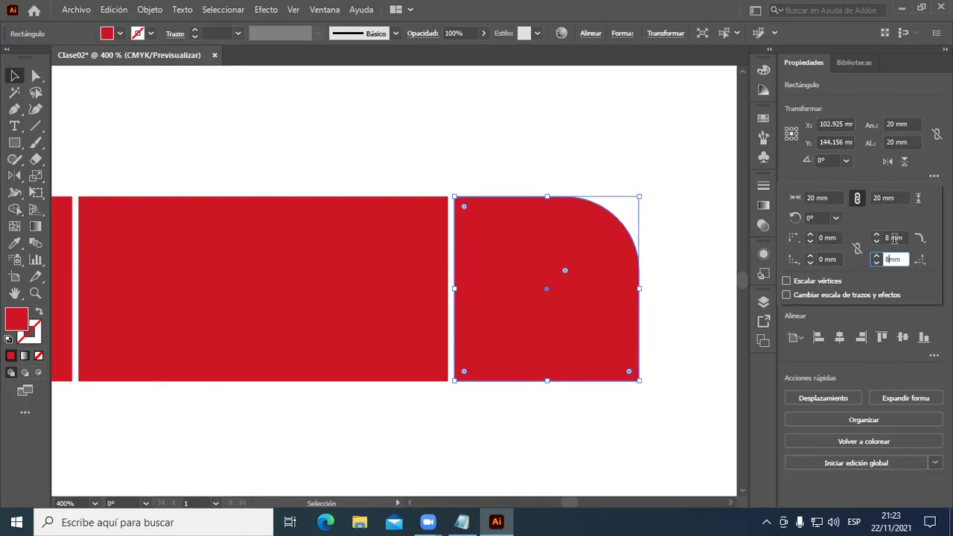
left_click(894, 237)
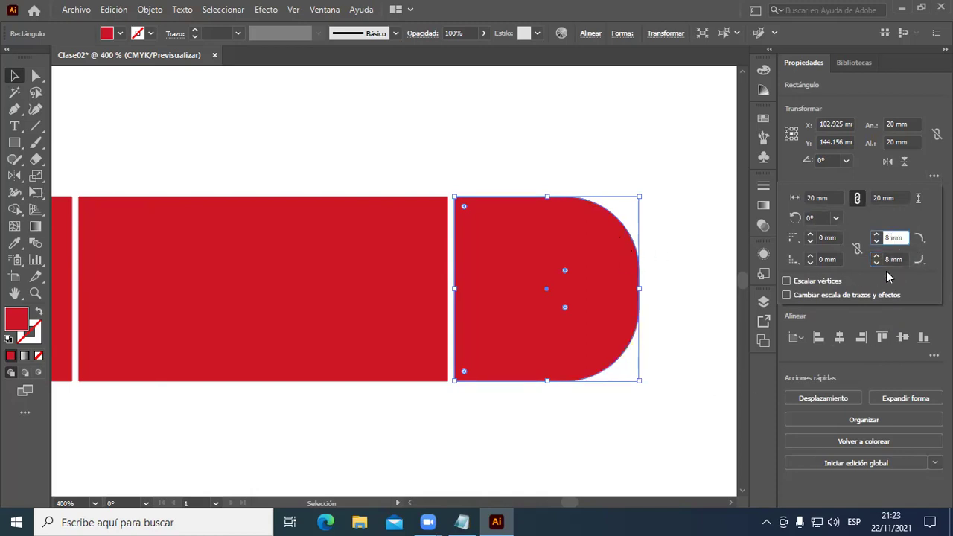
left_click(922, 246)
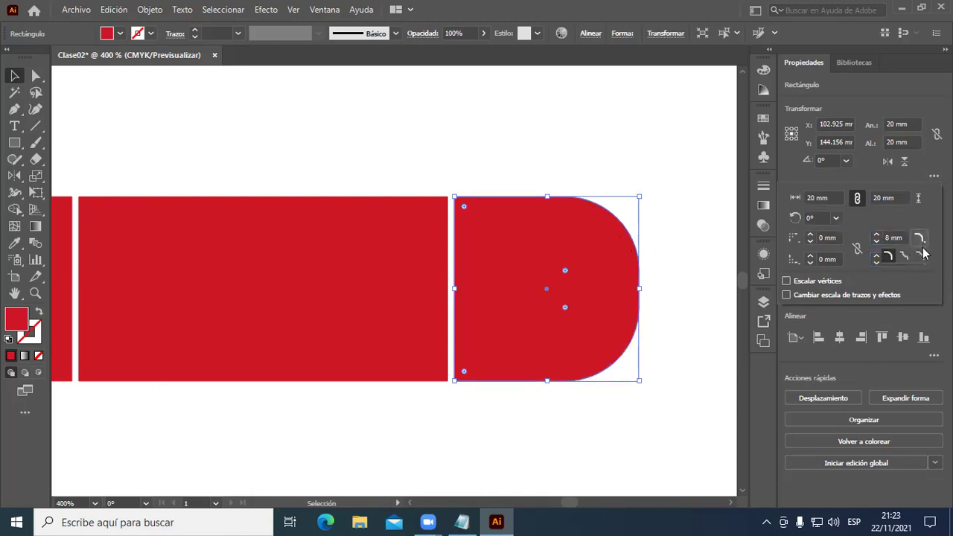
Change both right corners to Chamfer, forming the pointed tip.
left_click(921, 257)
left_click(921, 259)
left_click(921, 280)
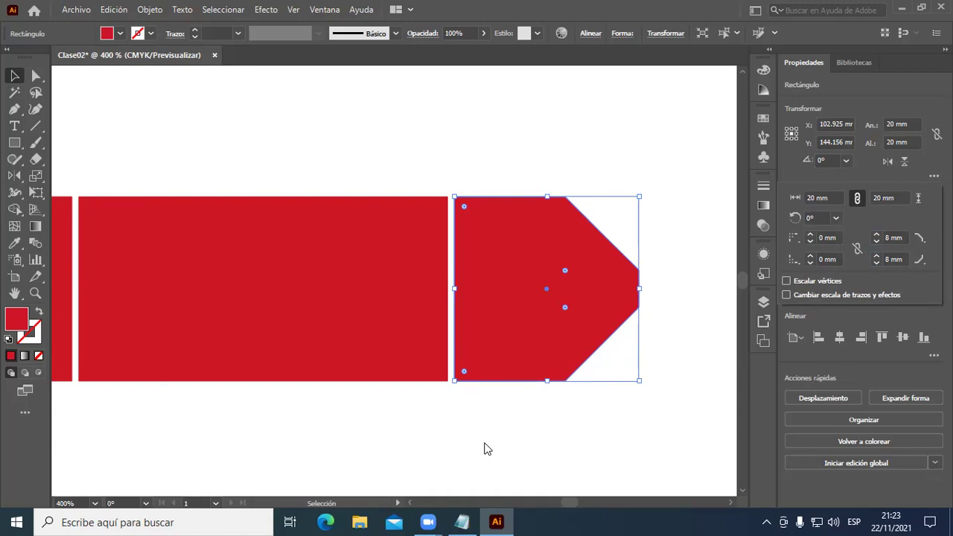
left_click(450, 454)
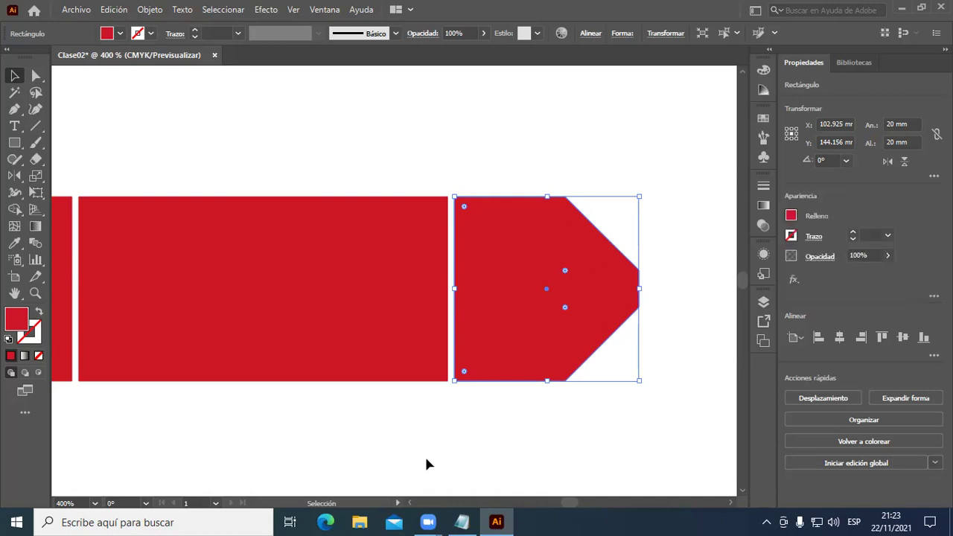
left_click(336, 456)
left_click_drag(326, 447, 477, 449)
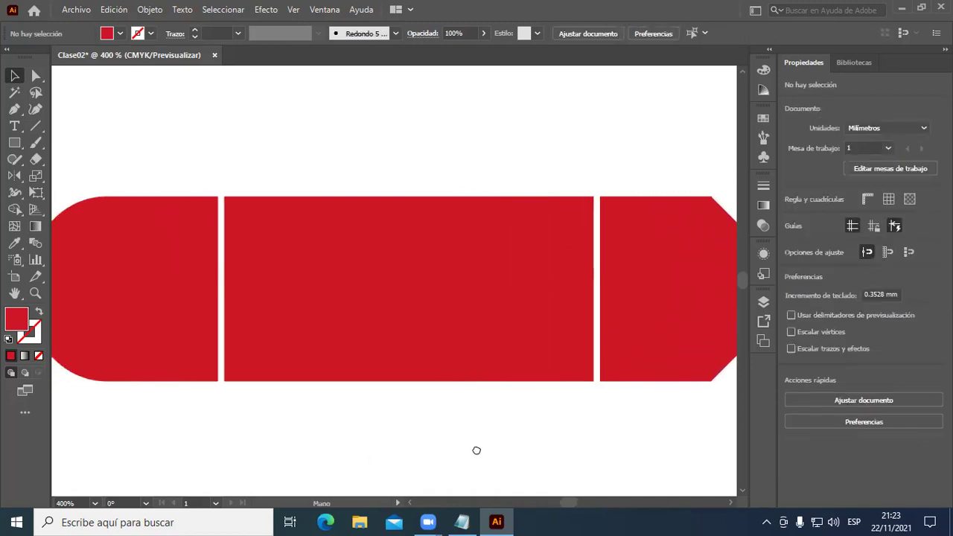
Recentre the pencil and select the chamfered tip to review its corner settings.
scroll(479, 445, "down", 1)
left_click_drag(555, 450, 498, 429)
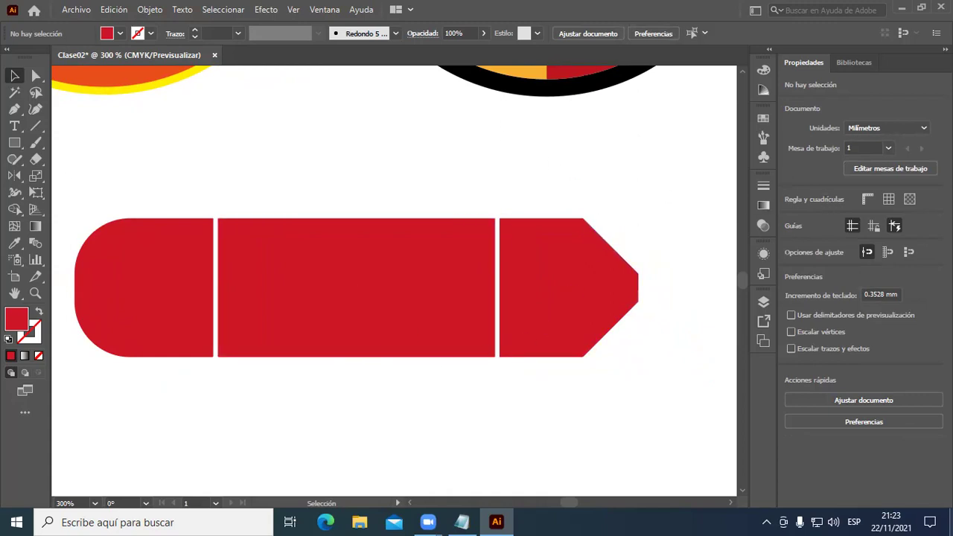
left_click(601, 276)
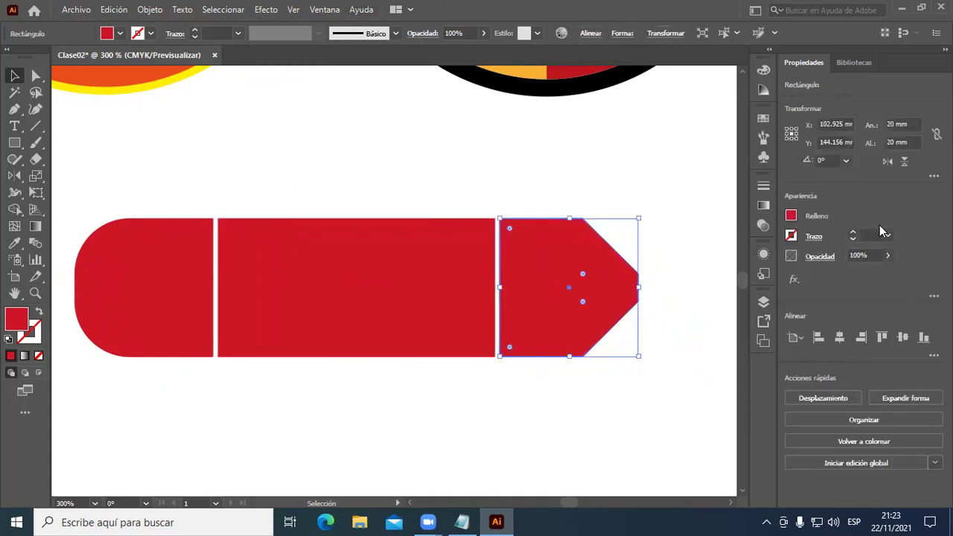
left_click(934, 175)
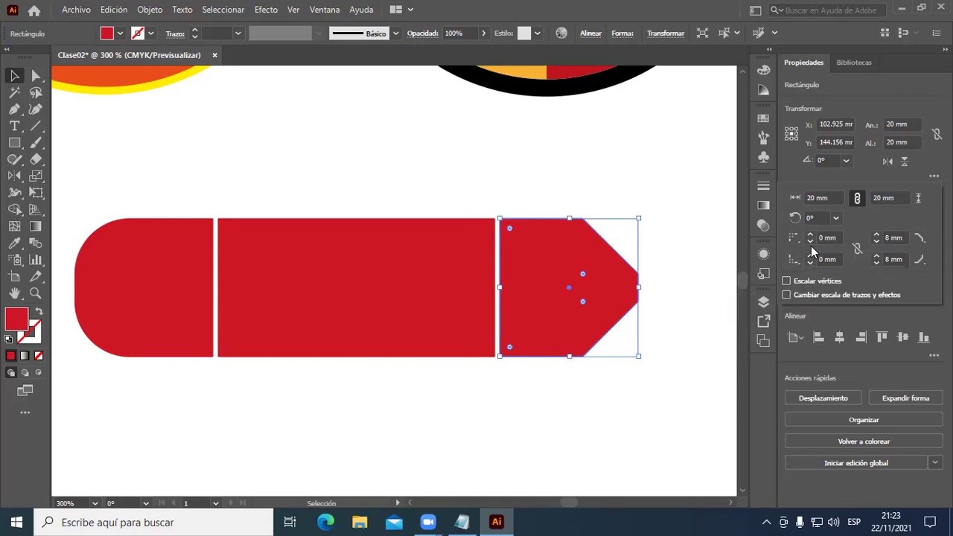
left_click(509, 440)
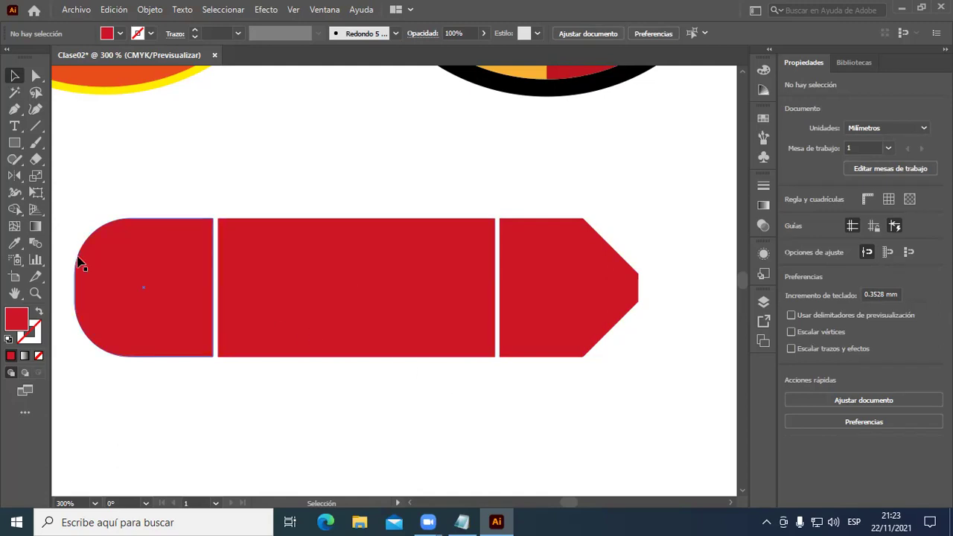
Draw a thin orange bar across the middle red section and nudge it to centre.
left_click(15, 145)
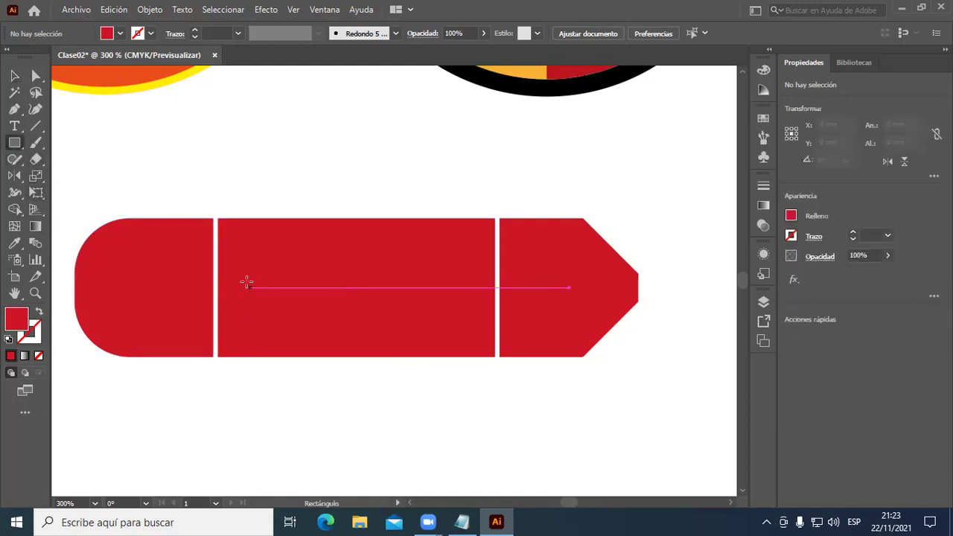
left_click_drag(240, 270, 476, 304)
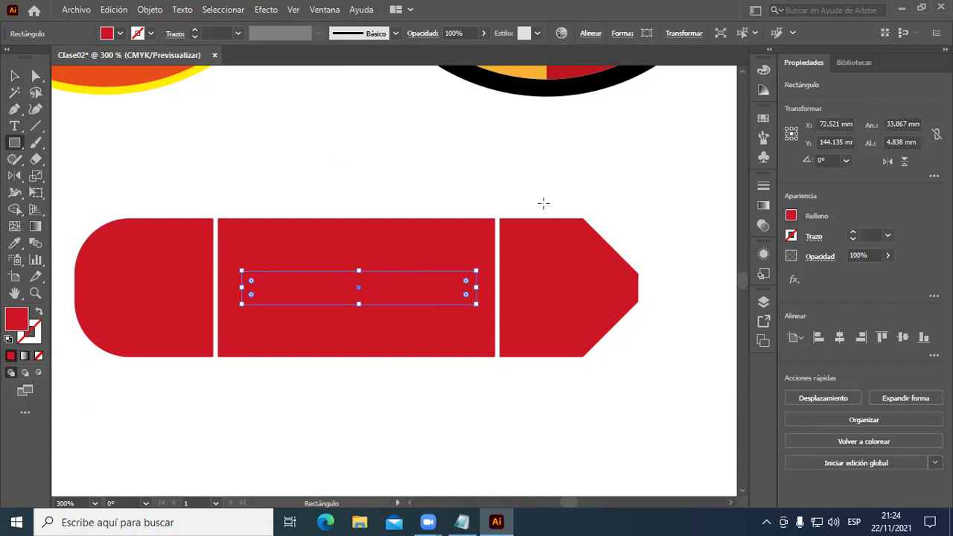
left_click(791, 216)
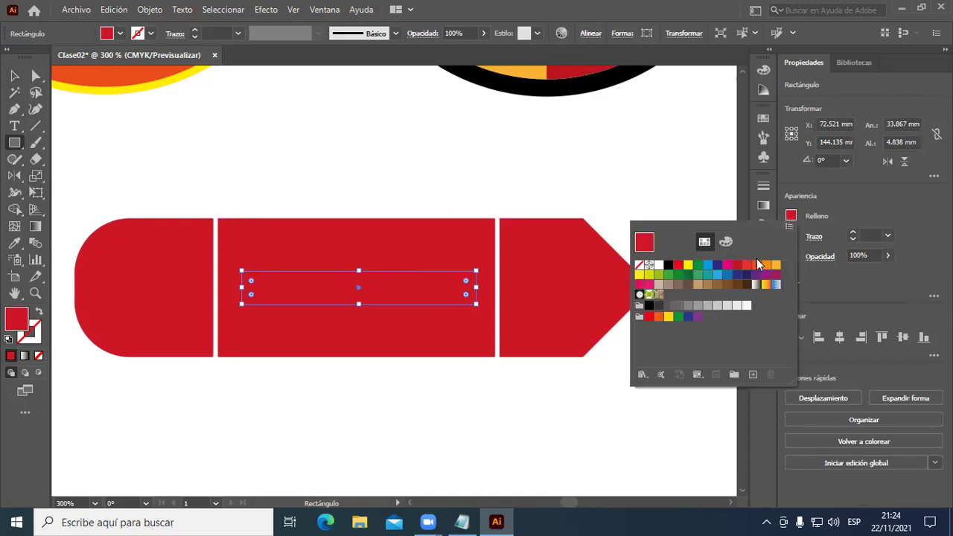
left_click(766, 265)
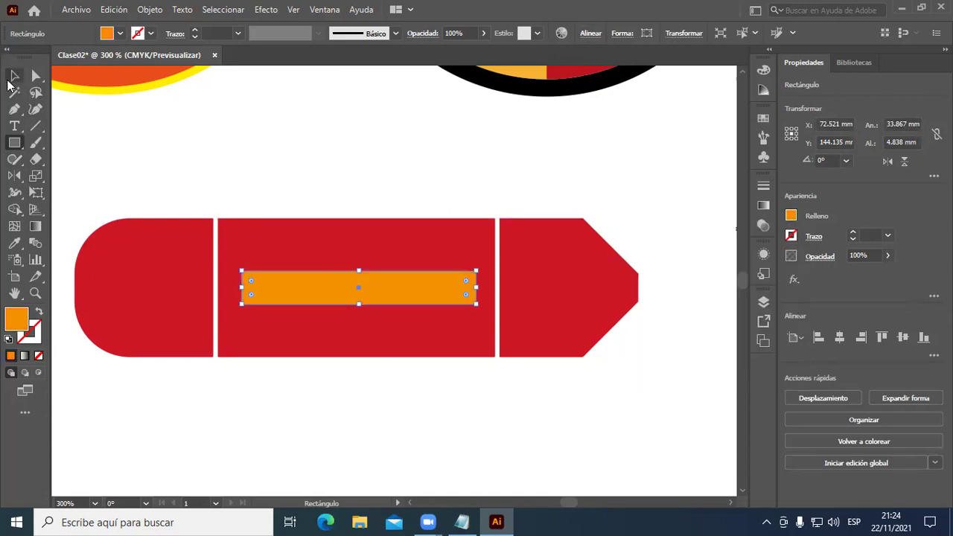
left_click(13, 76)
left_click(408, 370)
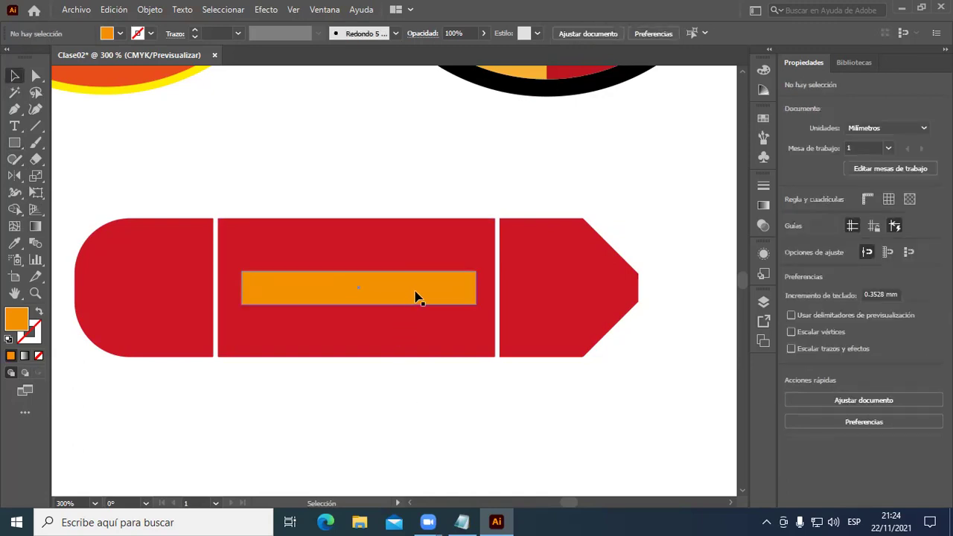
left_click_drag(417, 298, 413, 297)
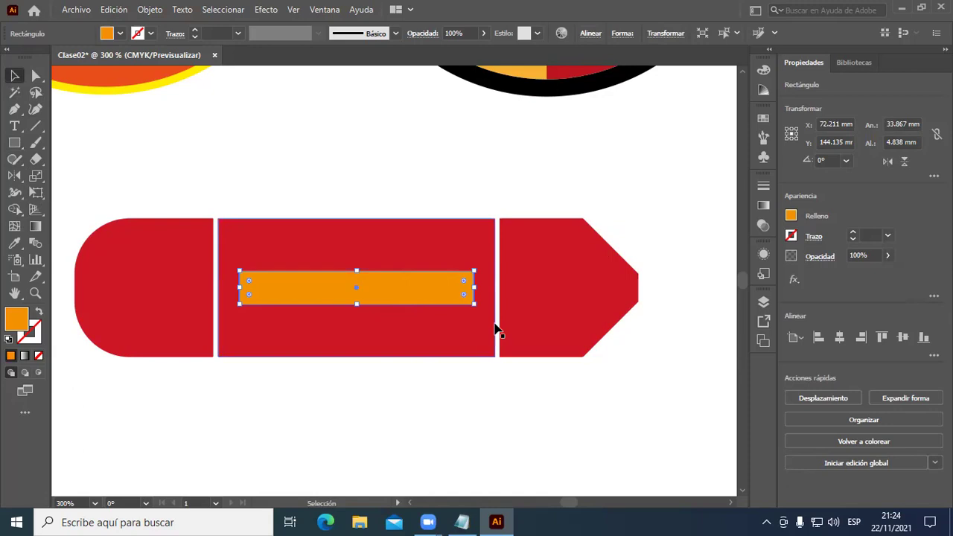
Link the orange bar's corner radii and set all four to 2 mm.
left_click(934, 176)
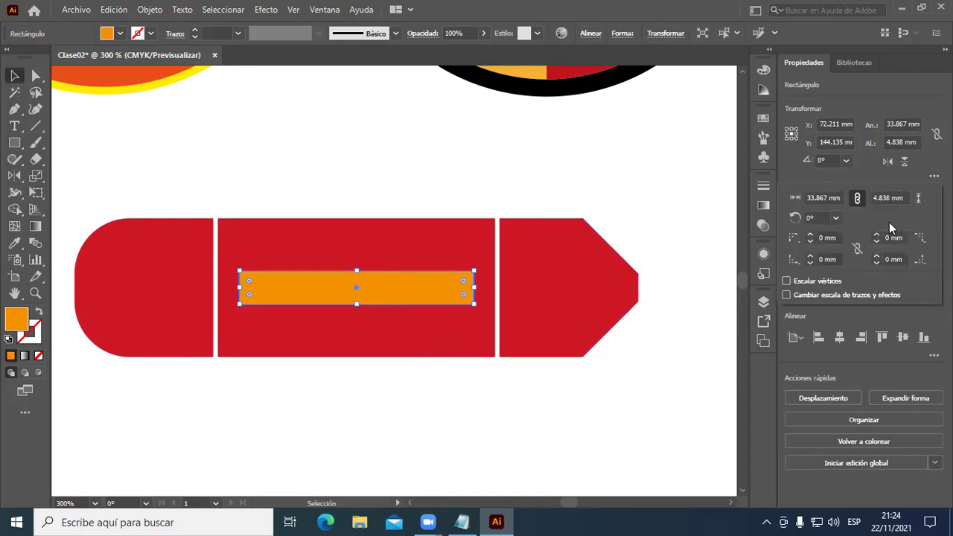
left_click(858, 256)
left_click(824, 237)
type("2")
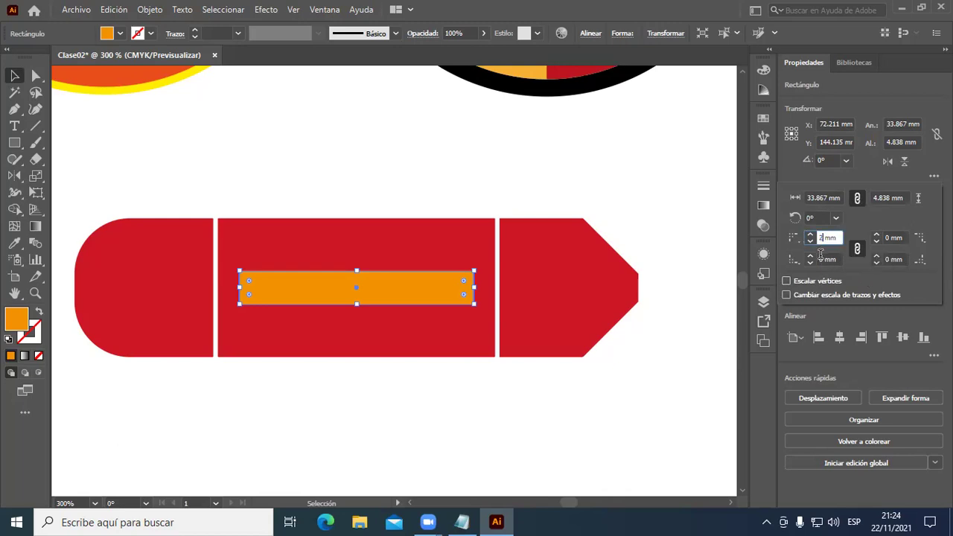
key("Tab")
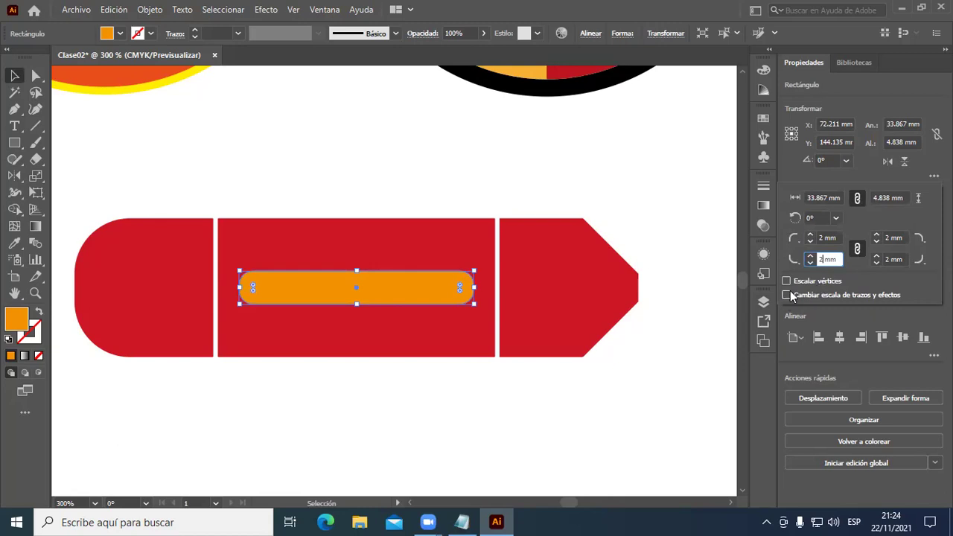
left_click(375, 424)
scroll(364, 418, "down", 1)
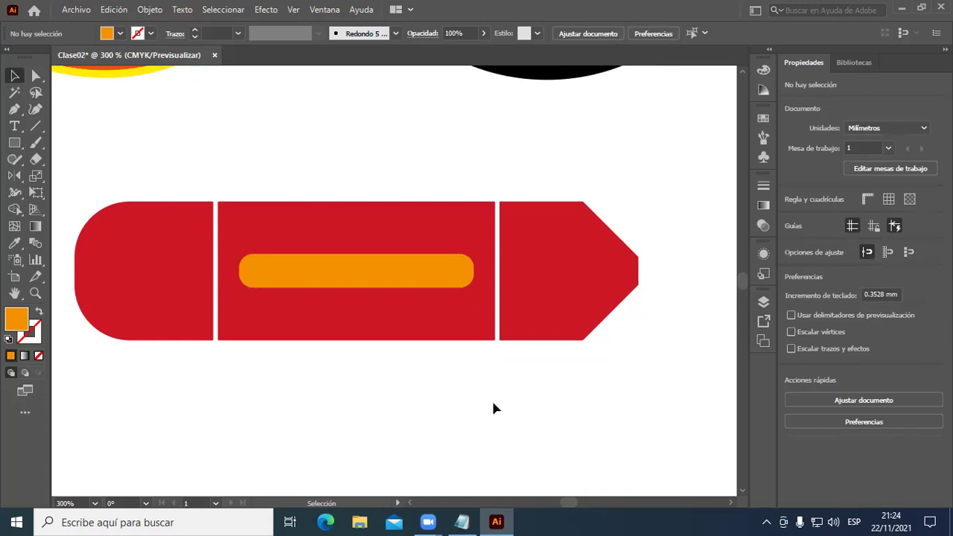
Zoom in on the tip and draw a small 3.679 × 3.881 mm orange rectangle at its flat end.
left_click_drag(647, 361, 496, 368)
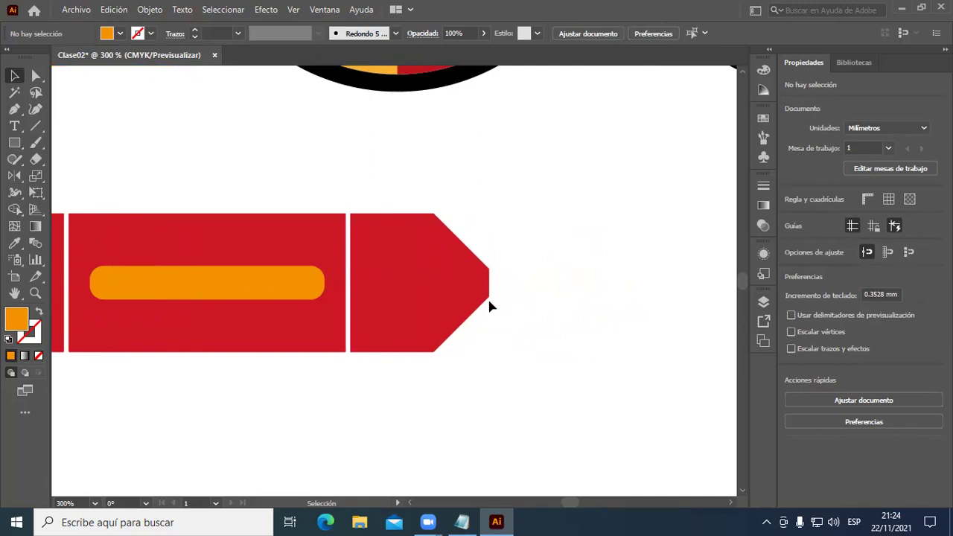
left_click(14, 143)
scroll(497, 291, "up", 1)
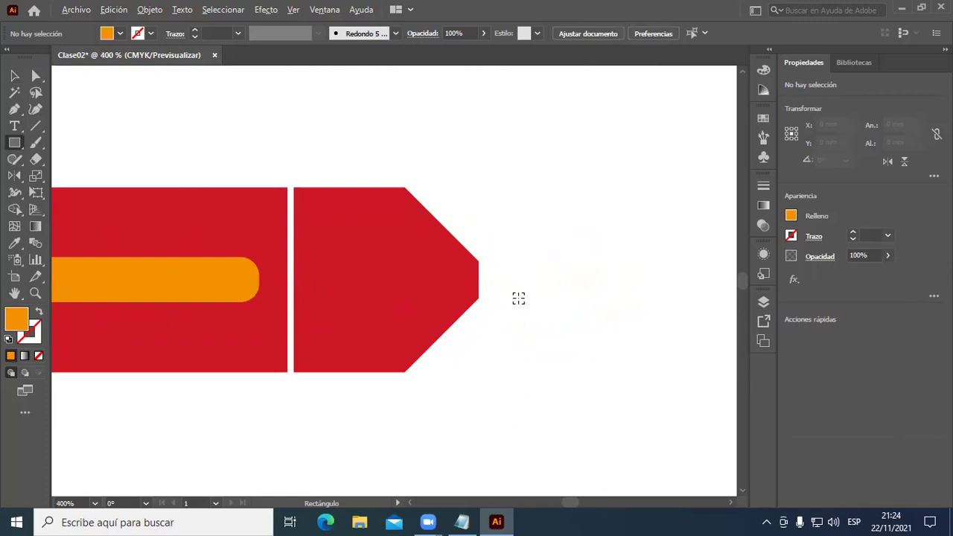
scroll(514, 296, "up", 2)
scroll(503, 298, "up", 1)
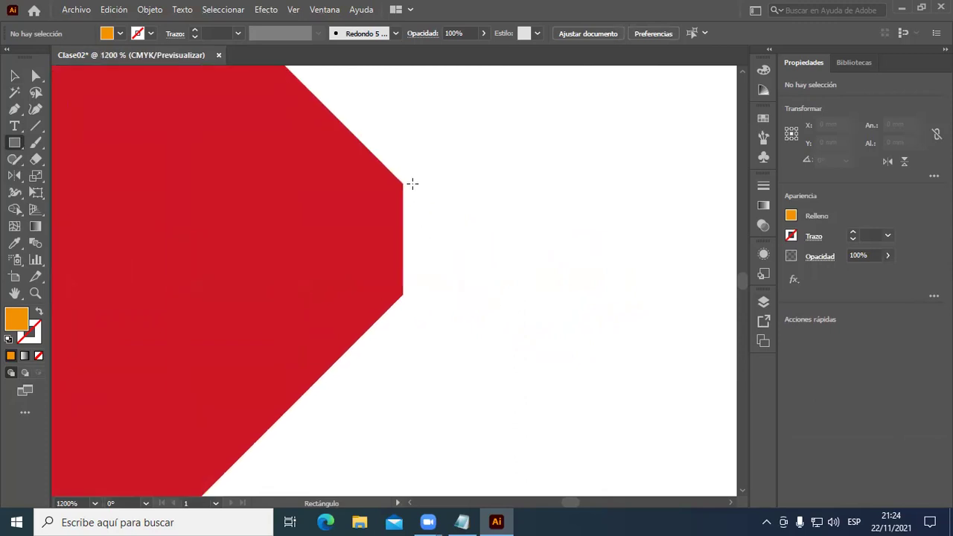
left_click_drag(408, 184, 511, 291)
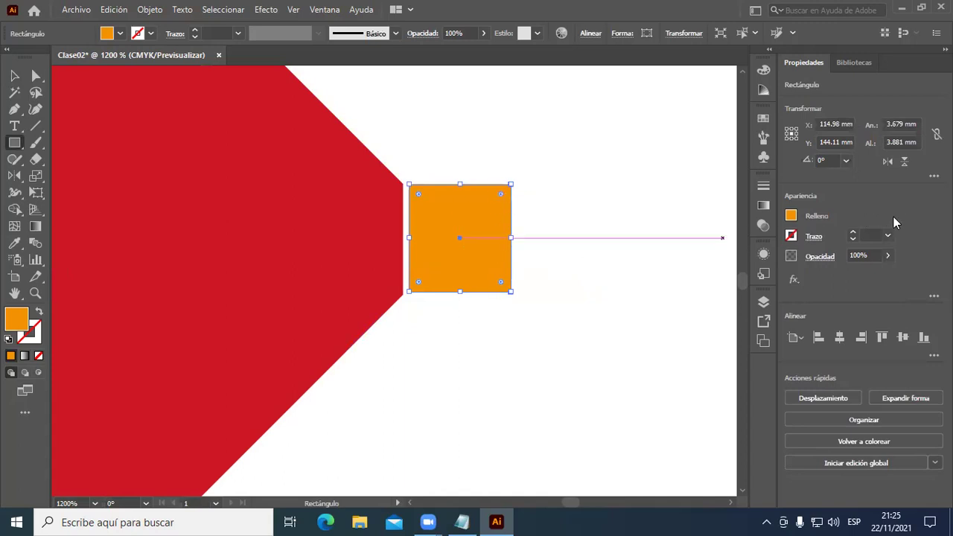
left_click(934, 176)
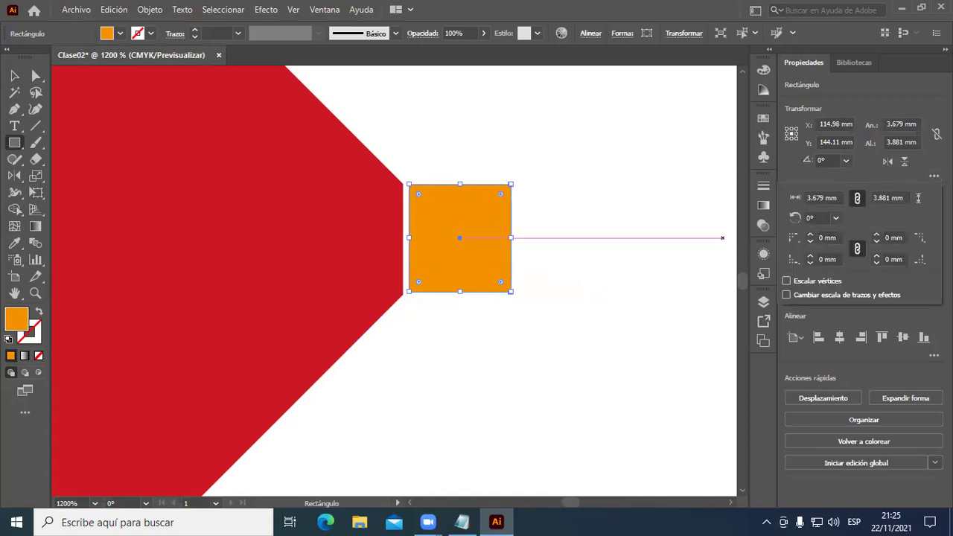
left_click(892, 237)
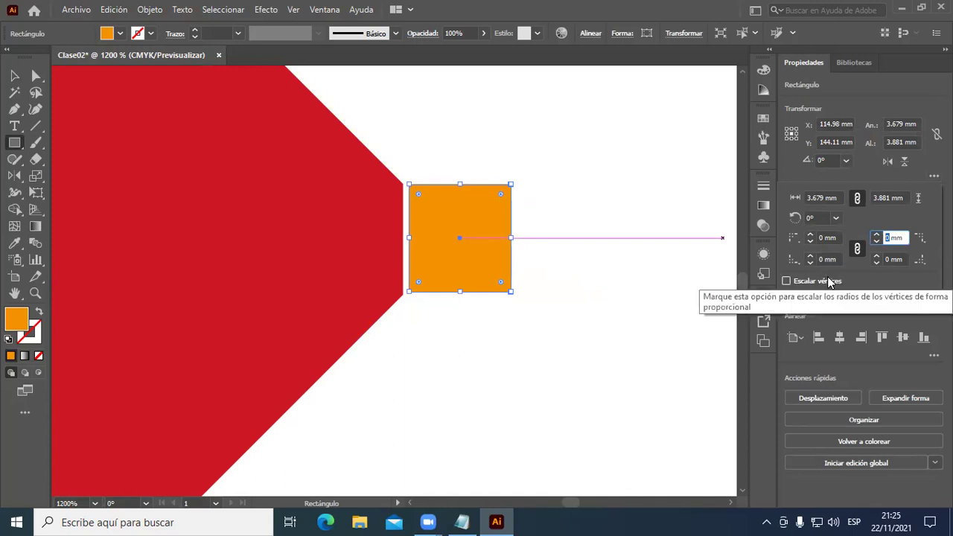
type("2")
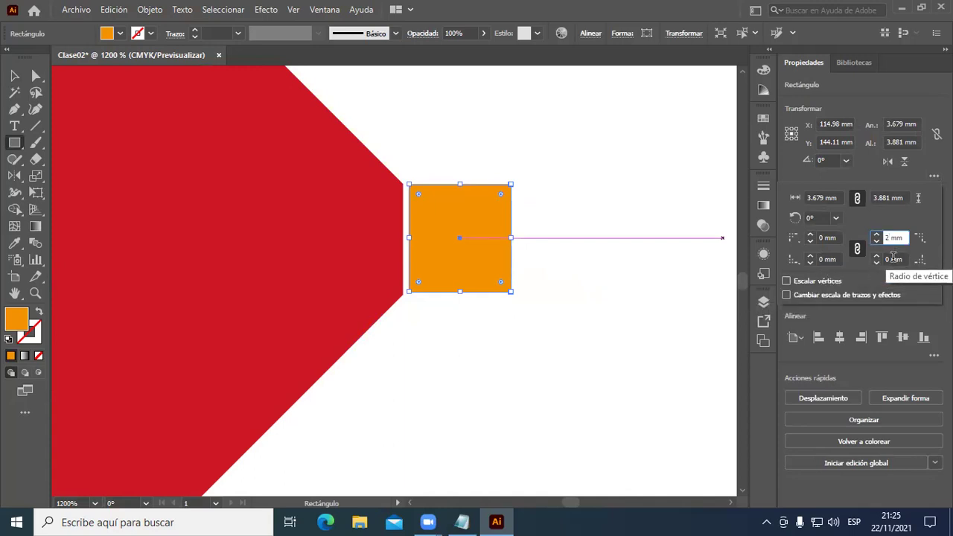
left_click(858, 251)
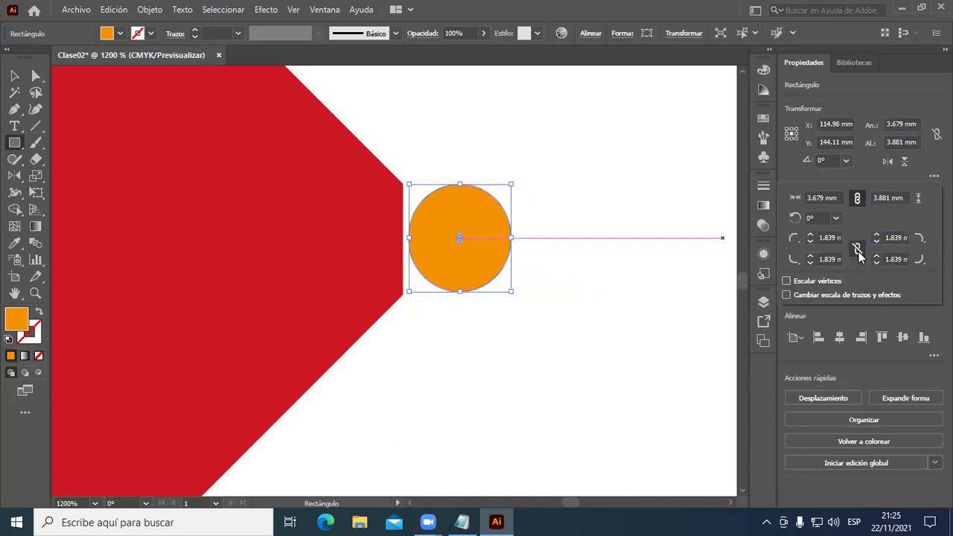
key("Escape")
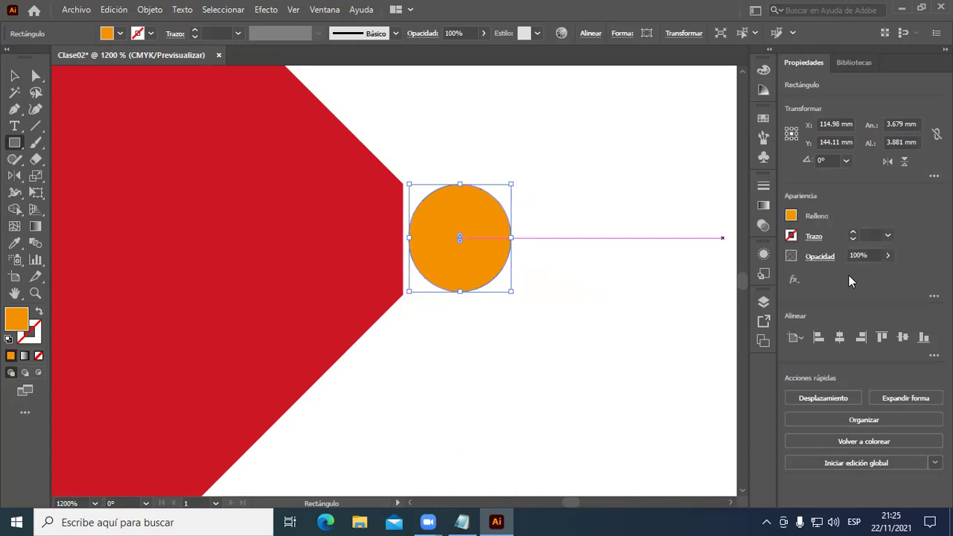
key("ctrl+z")
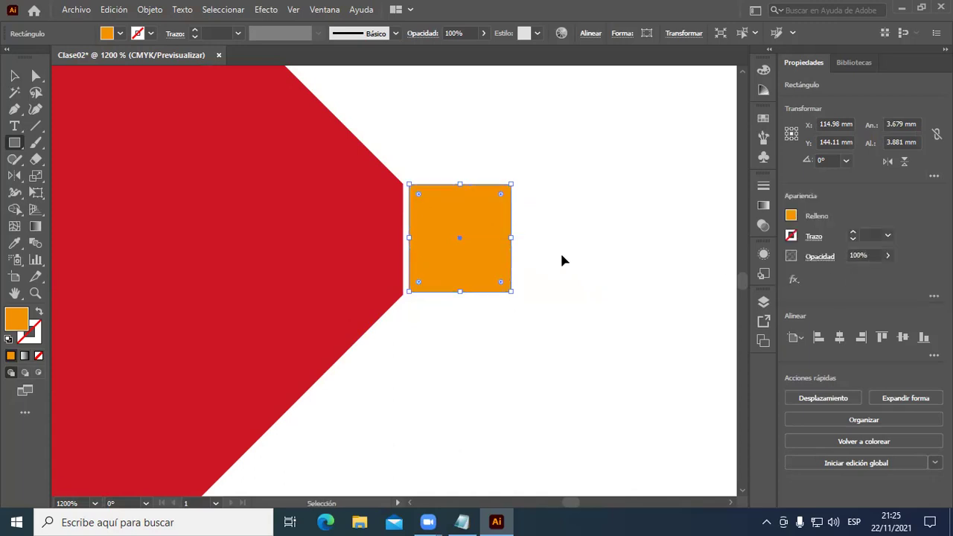
Unlink the orange square's radii and make both right corners 2 mm chamfers.
left_click(934, 176)
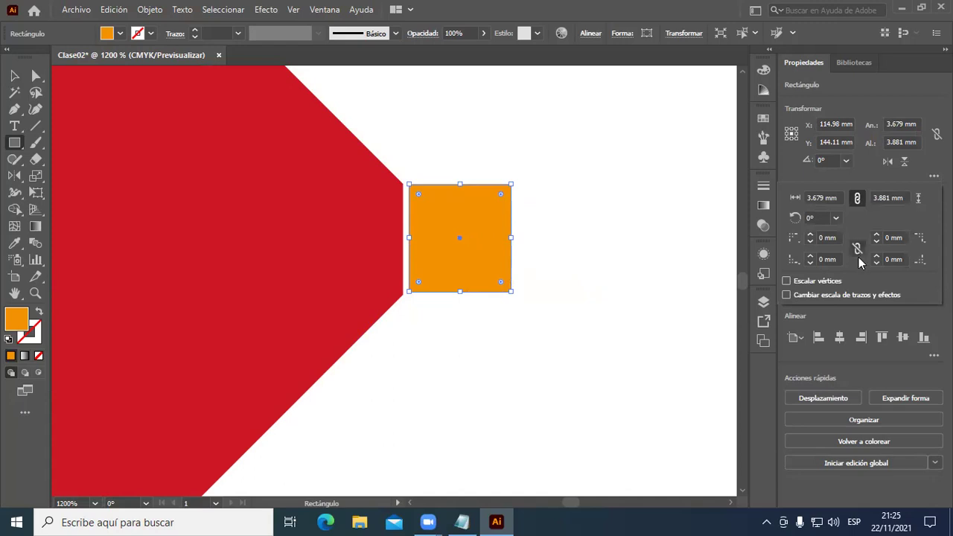
left_click(890, 238)
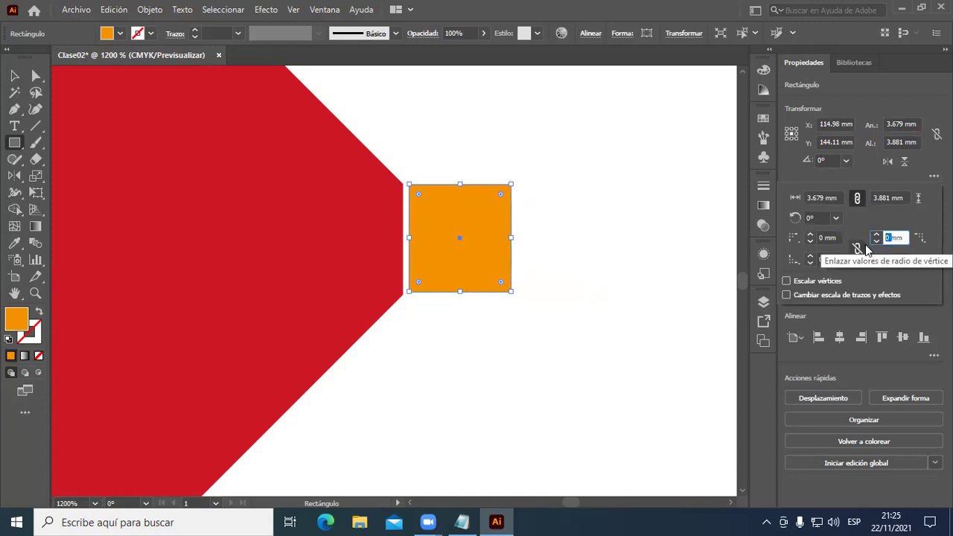
type("2")
left_click(894, 258)
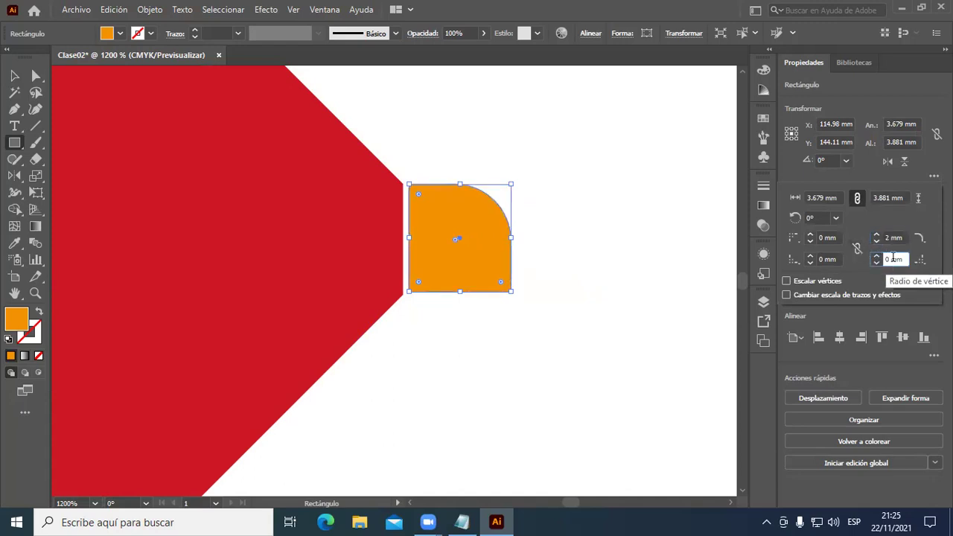
double_click(893, 258)
type("2")
left_click(888, 237)
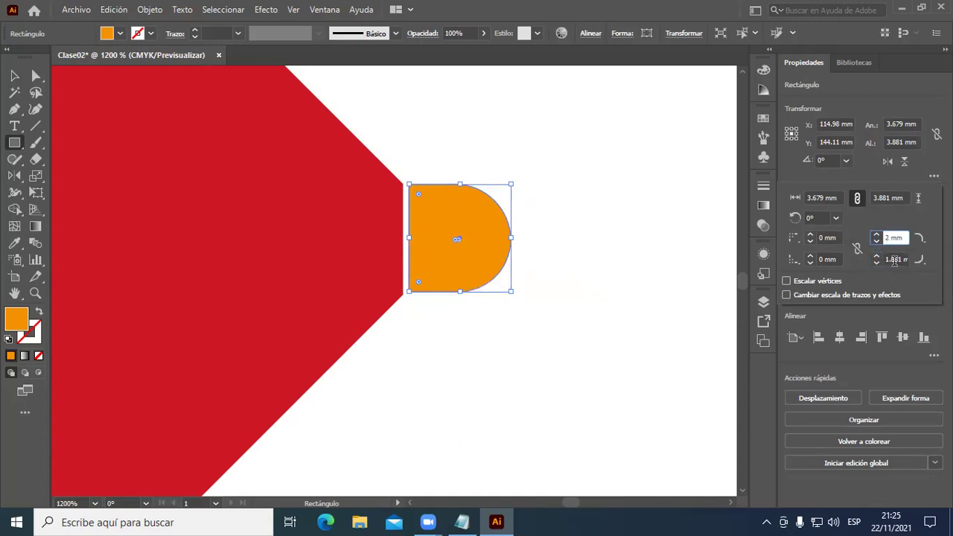
left_click(921, 238)
left_click(923, 259)
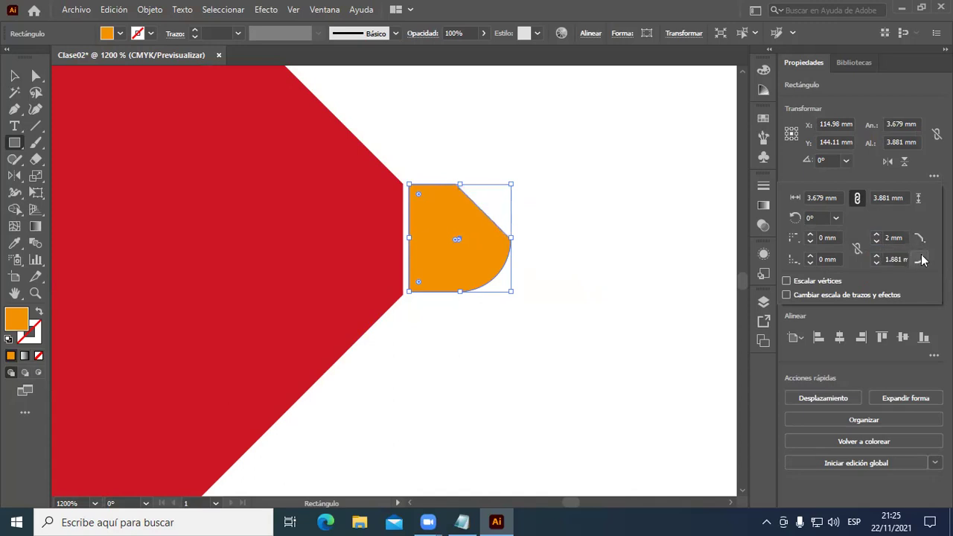
left_click(922, 259)
left_click(922, 281)
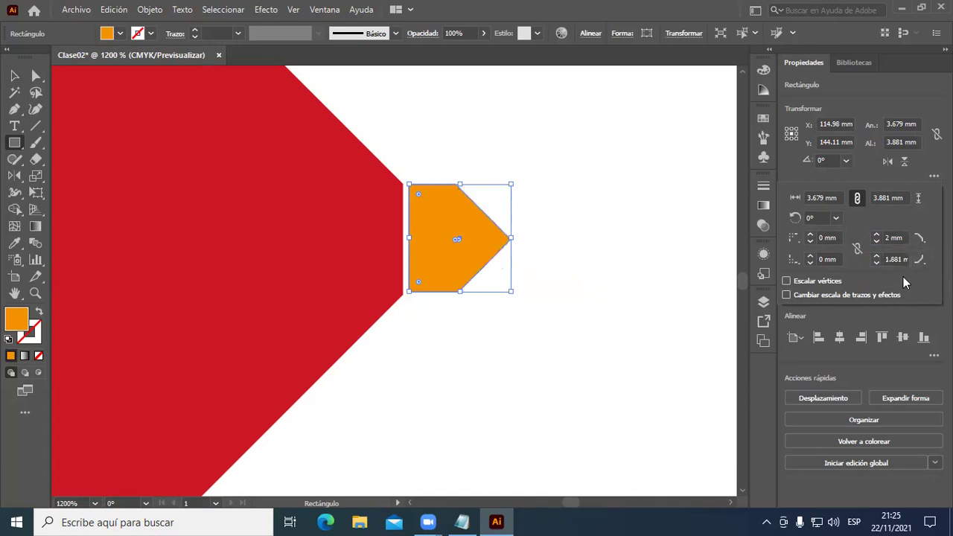
Adjust both right chamfer radii, settling at 1.9 mm.
left_click(901, 259)
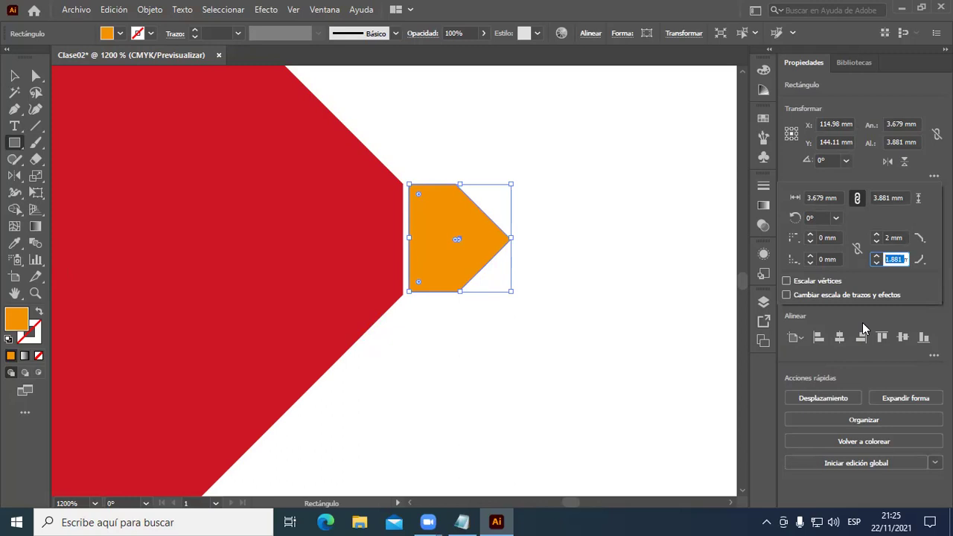
double_click(897, 259)
type("1.8")
left_click(894, 238)
type("1.8")
left_click(892, 259)
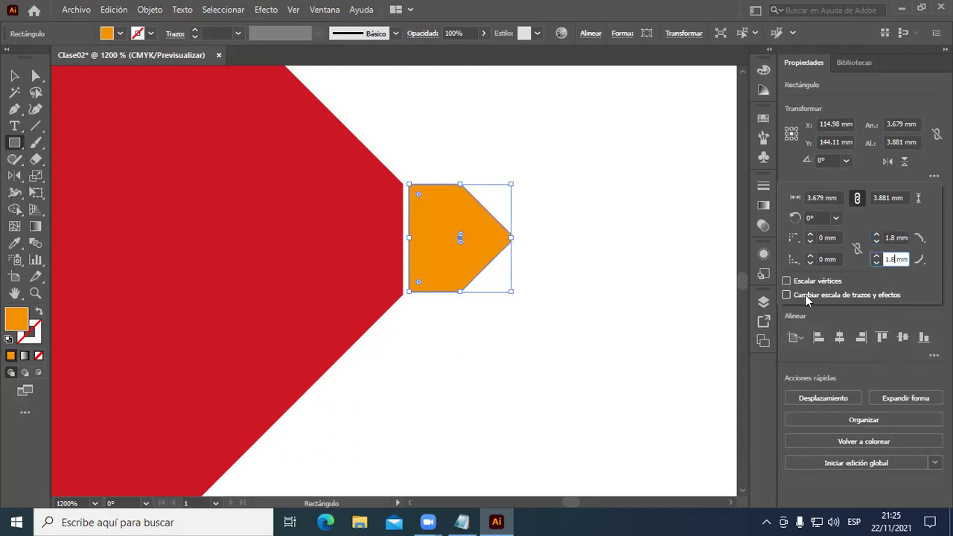
left_click(896, 236)
key("BackSpace")
type("5")
left_click(898, 258)
type("9")
left_click(895, 238)
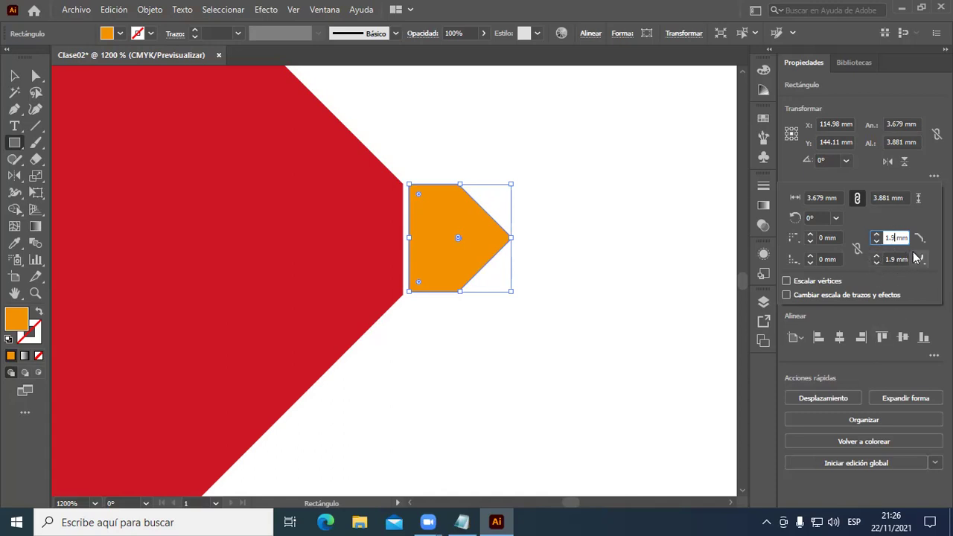
Cancel the Rectángulo size prompt, deselect, and zoom out to view the whole pencil.
left_click(634, 361)
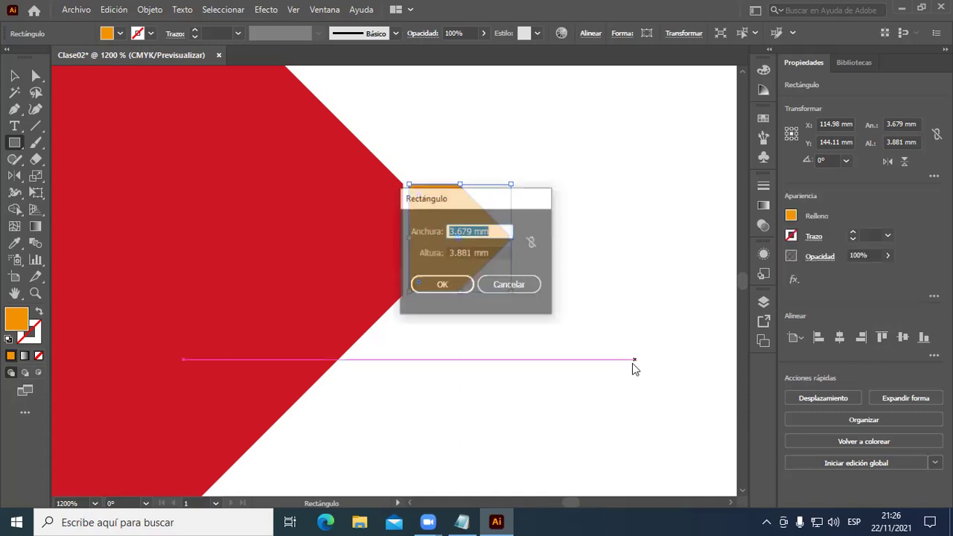
left_click(506, 283)
left_click(13, 76)
left_click(541, 388)
scroll(565, 367, "down", 2)
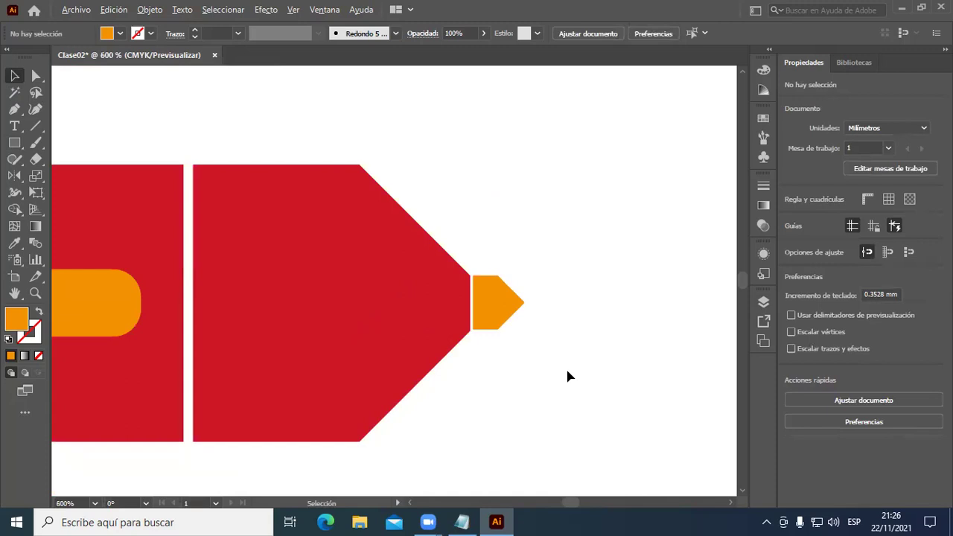
scroll(524, 382, "down", 2)
mouse_move(339, 410)
left_mouse_down()
mouse_move(467, 383)
mouse_move(451, 319)
left_mouse_up()
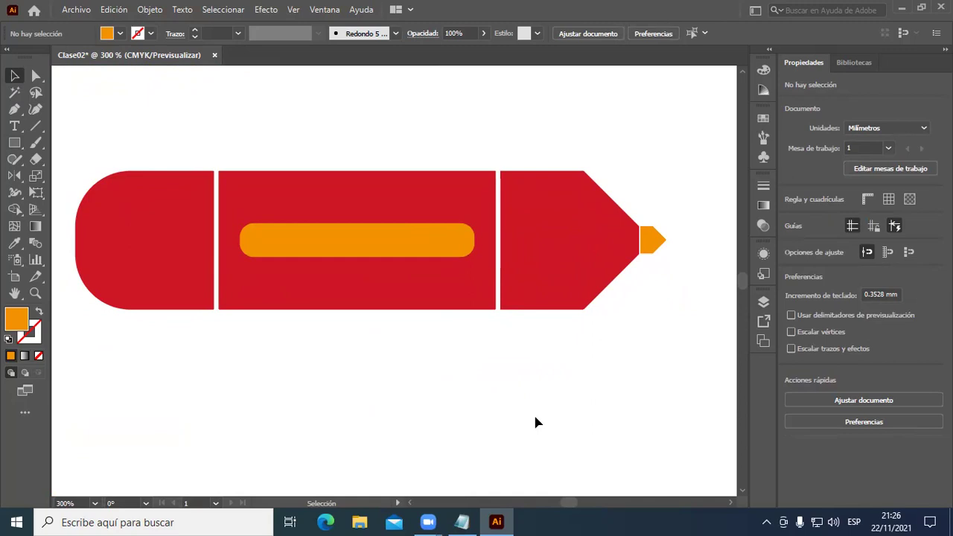
Group all the pencil pieces, including the orange tip, into one 85.322 × 20 mm object.
scroll(480, 382, "down", 1)
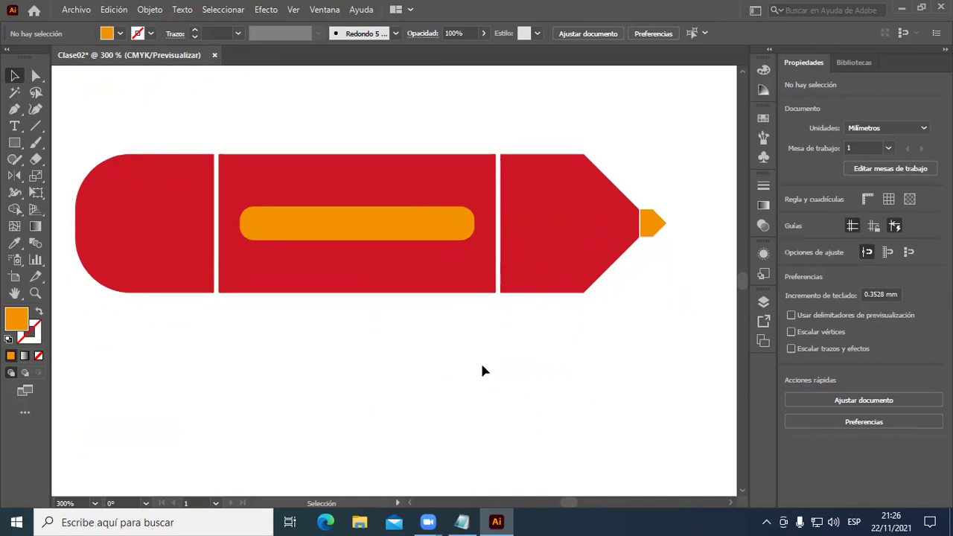
scroll(480, 361, "up", 2)
left_click_drag(171, 138, 623, 383)
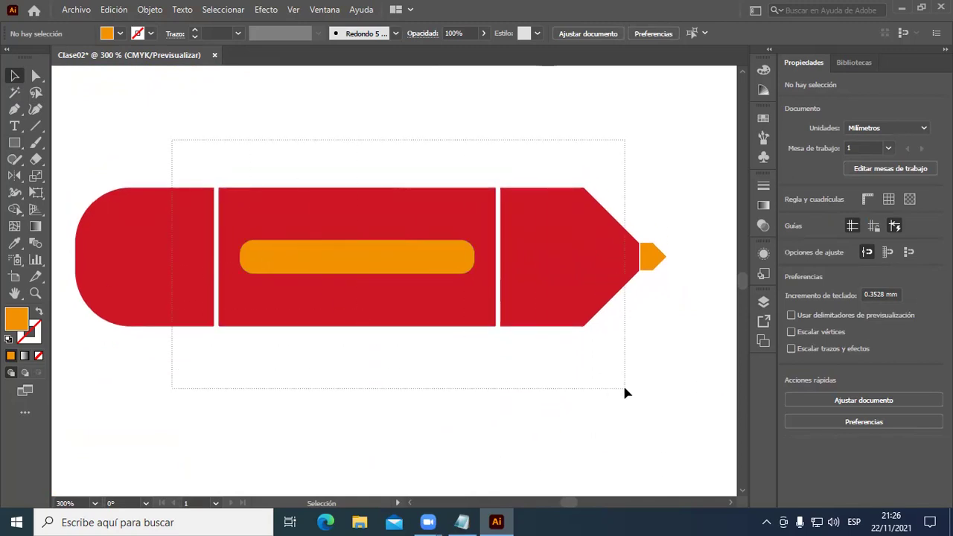
left_click_drag(670, 170, 141, 383)
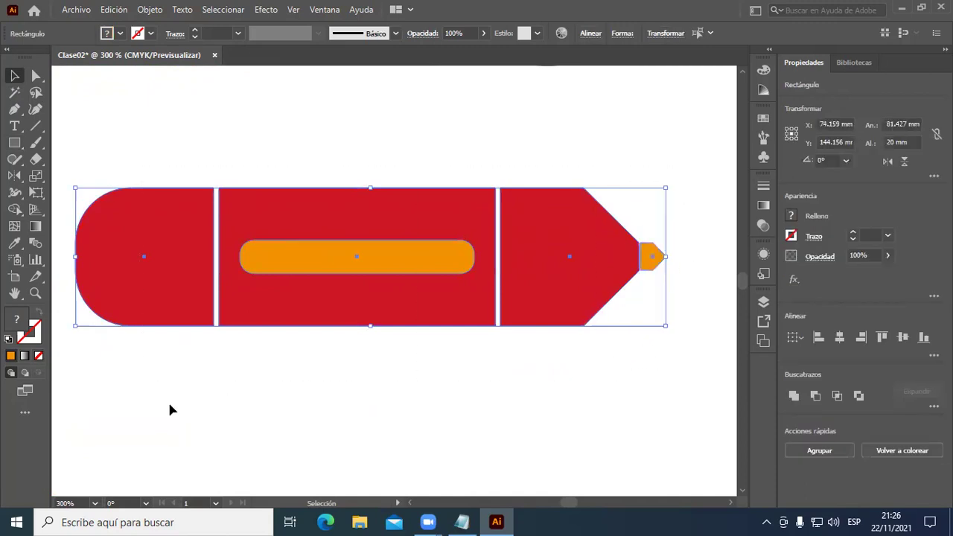
key("a")
key("v")
left_click(355, 392)
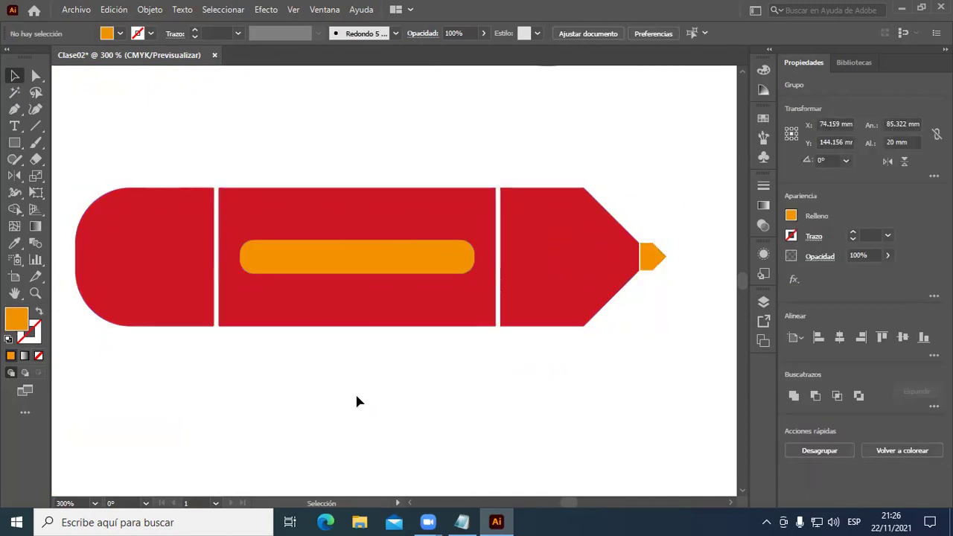
Move the grouped pencil up just below the three circles and frame both in view.
scroll(376, 395, "up", 3)
left_click_drag(423, 359, 422, 277)
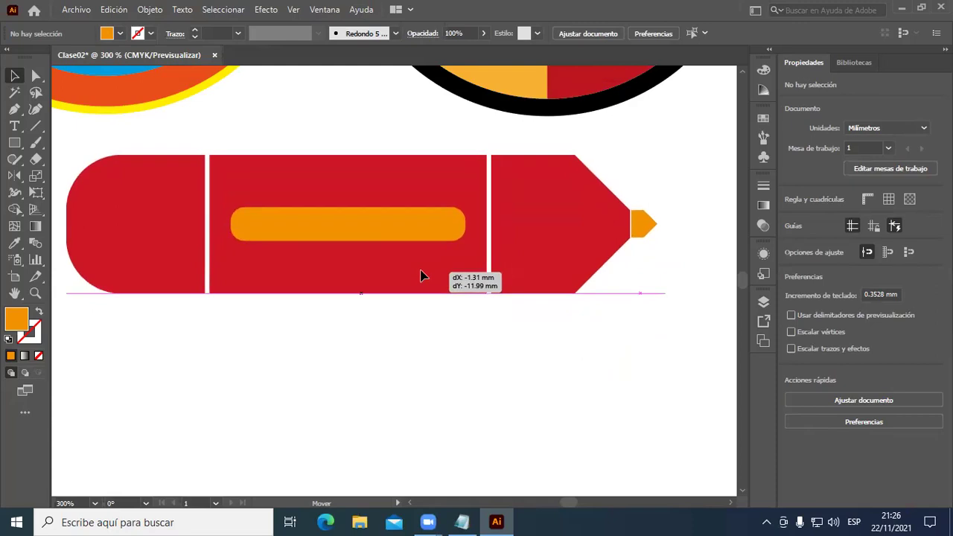
left_click(386, 385)
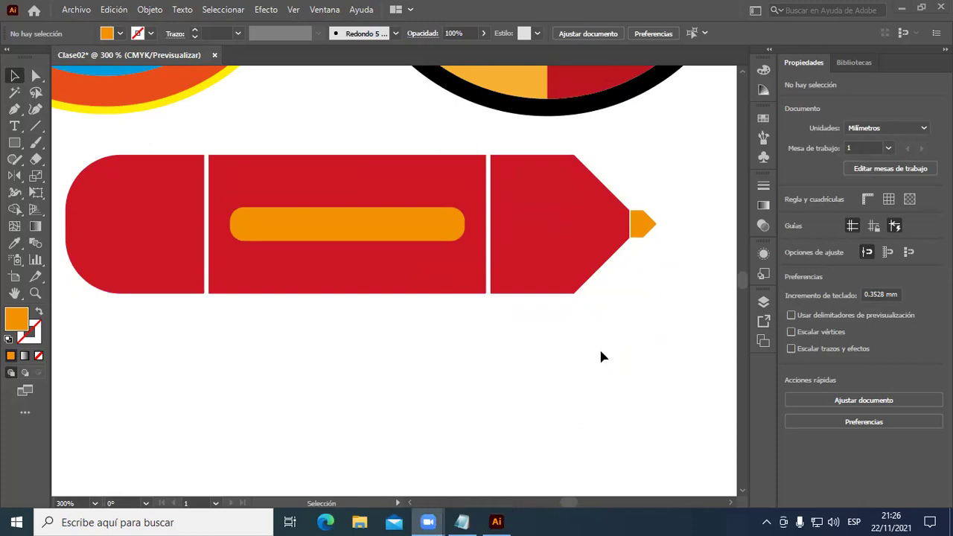
scroll(601, 341, "down", 2)
left_click_drag(700, 364, 481, 386)
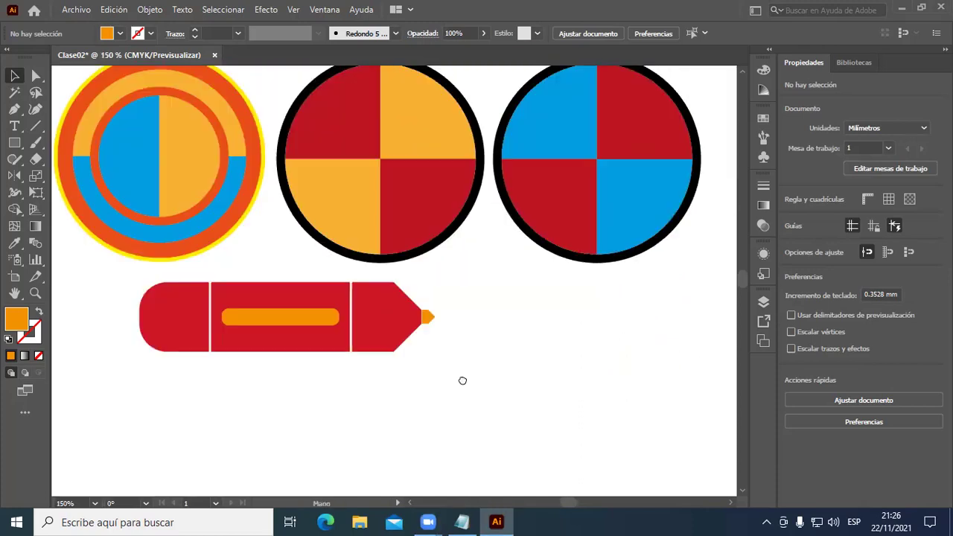
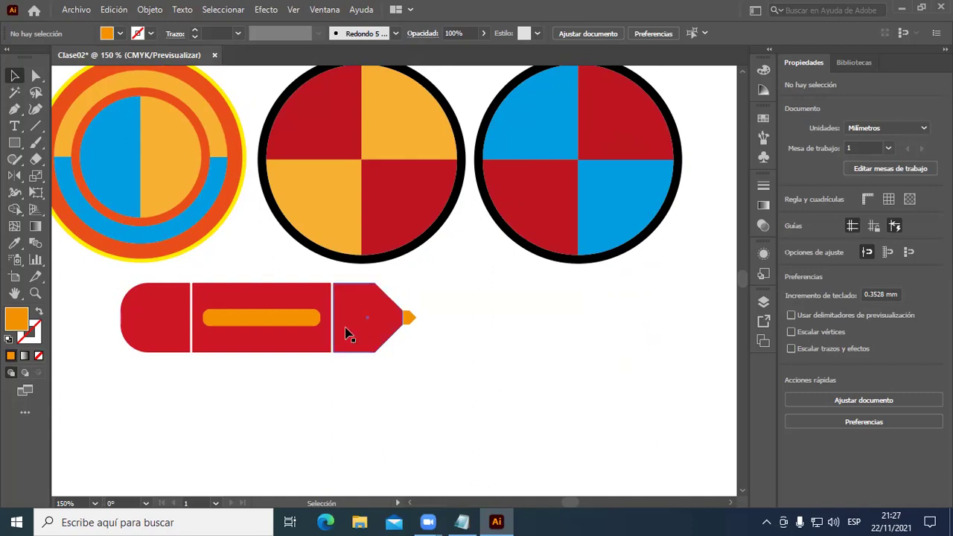
Zoom to 200% and pan so the red pencil and the full circles above it are framed.
scroll(347, 335, "up", 1)
left_click_drag(461, 405, 466, 297)
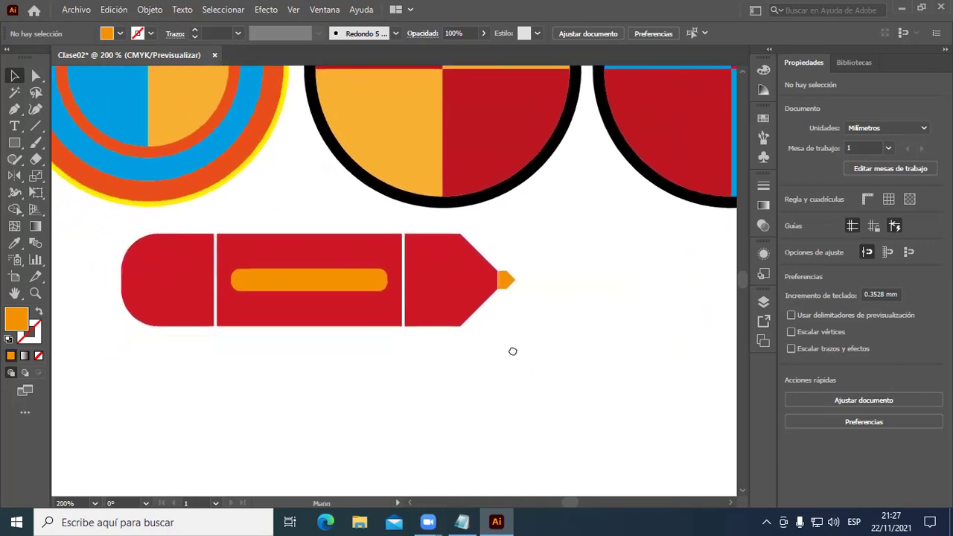
mouse_move(466, 297)
left_mouse_down()
mouse_move(564, 470)
mouse_move(477, 290)
left_mouse_up()
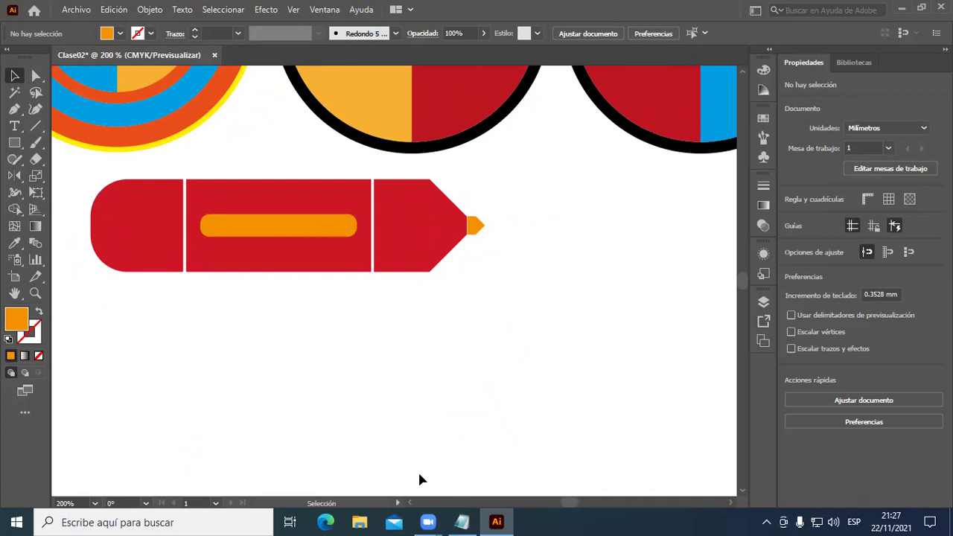
Minimize Illustrator and open WhatsApp Web in Chrome.
left_click(511, 521)
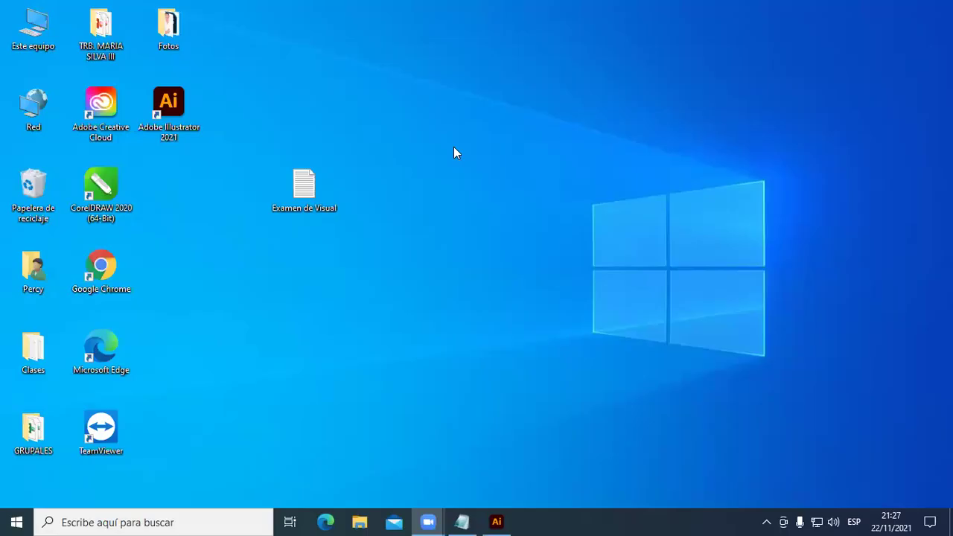
double_click(114, 275)
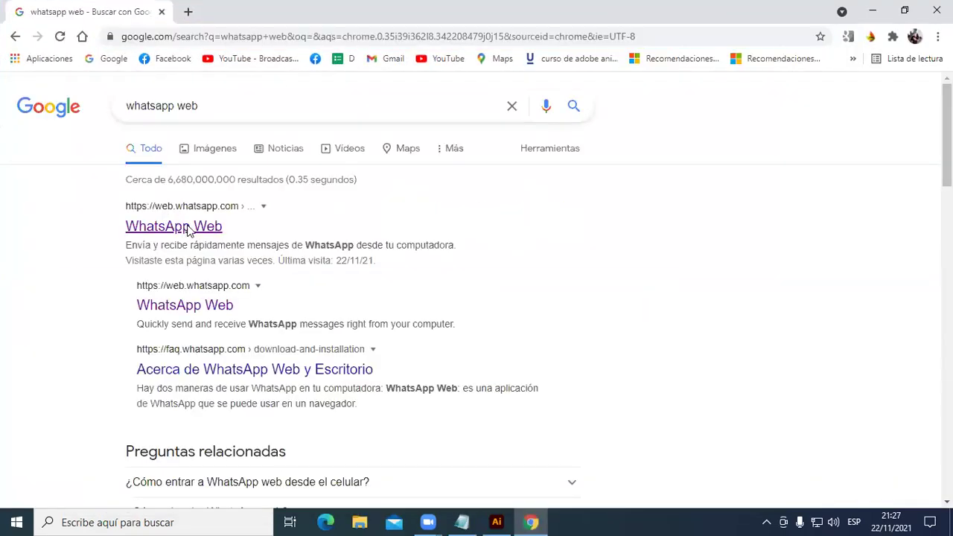
left_click(189, 232)
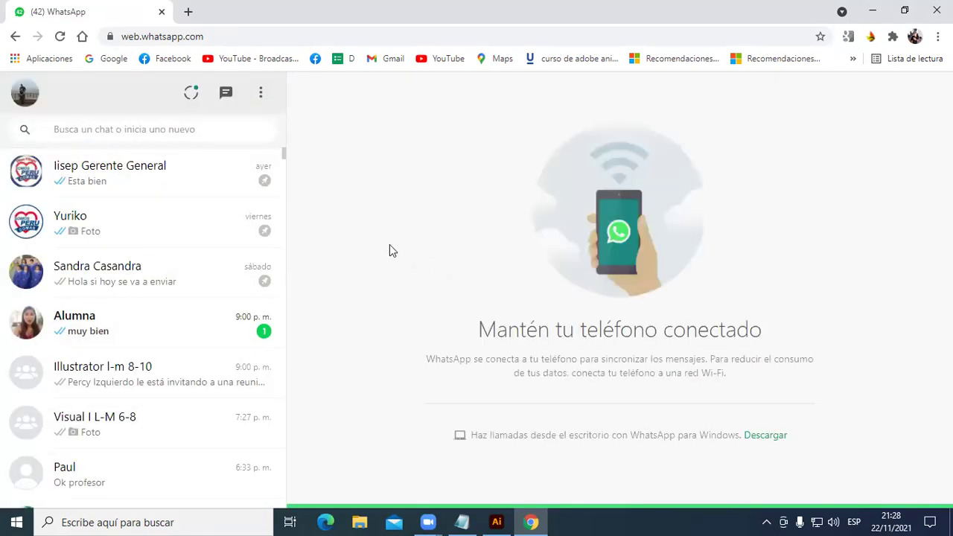
Open the student's chat and view her photo full size.
left_click(149, 338)
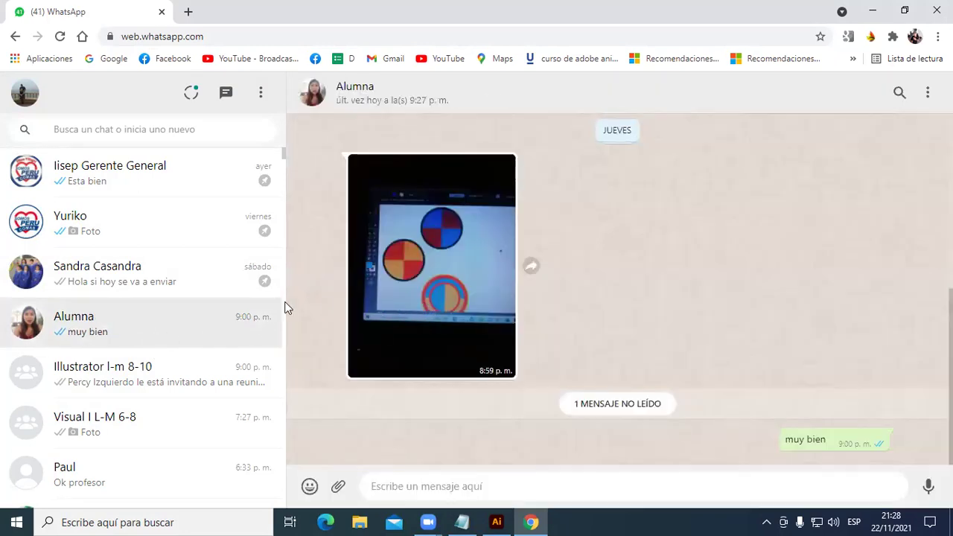
scroll(240, 315, "down", 2)
scroll(230, 300, "up", 1)
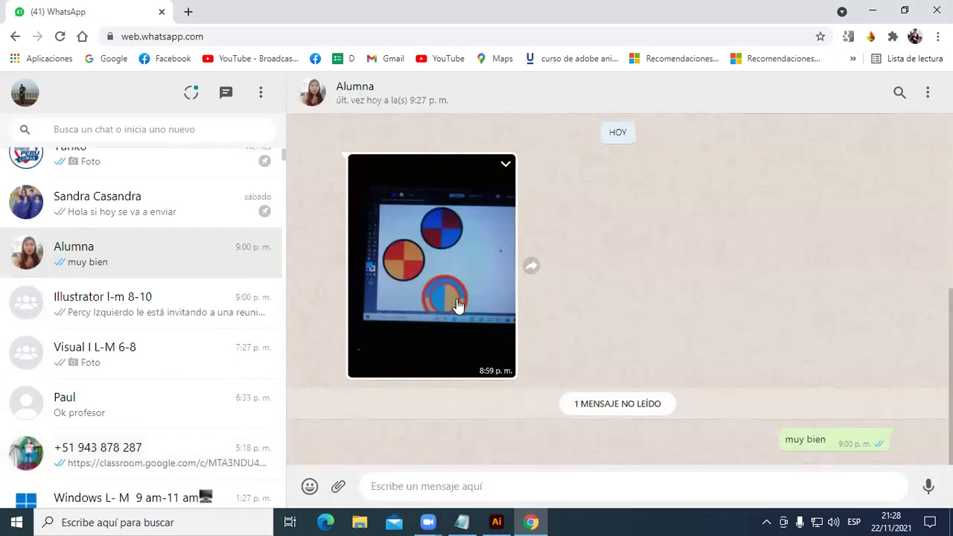
left_click(456, 305)
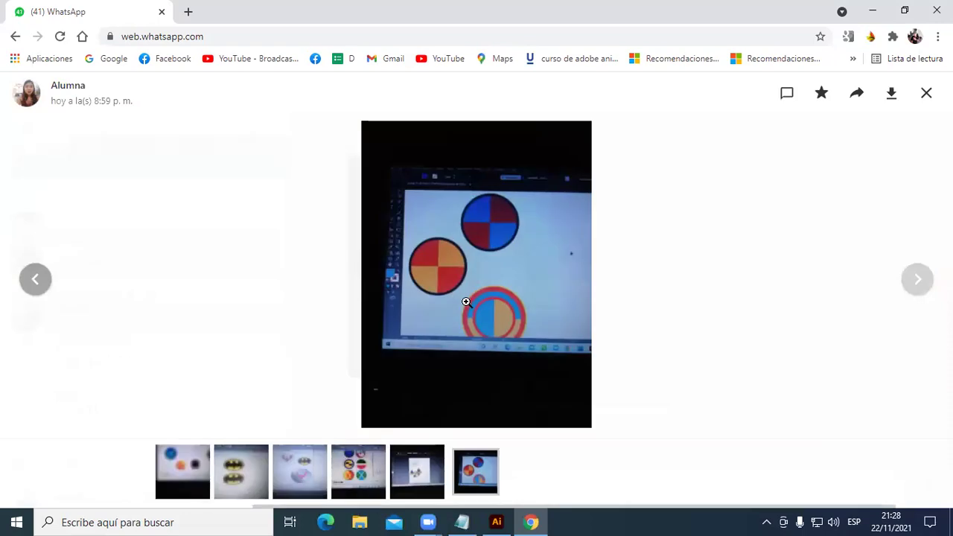
key("Escape")
Browse the Visual I L-M 6-8 and Illustrator l-m 8-10 group chats, then return to the student's chat.
scroll(206, 292, "up", 1)
scroll(205, 290, "up", 1)
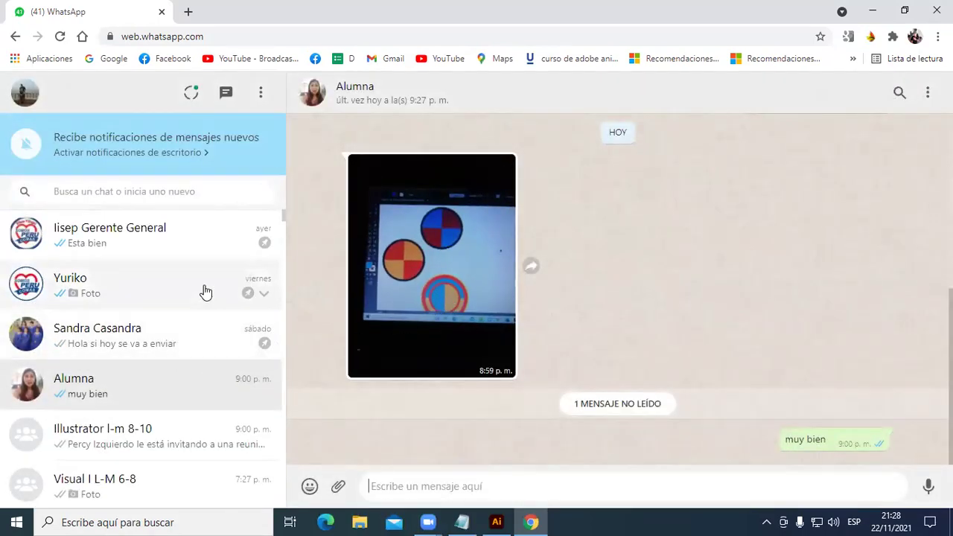
scroll(207, 294, "down", 5)
scroll(209, 300, "up", 2)
left_click(198, 287)
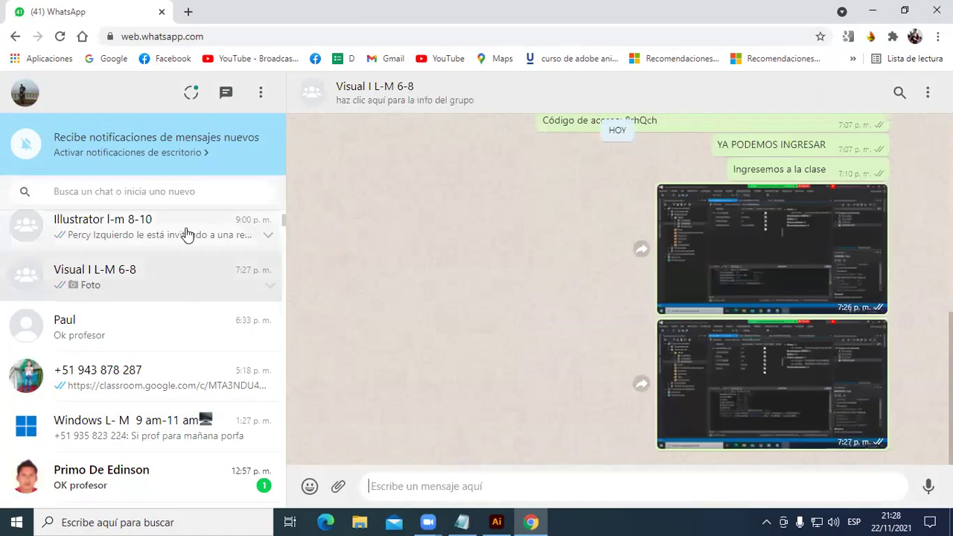
left_click(187, 235)
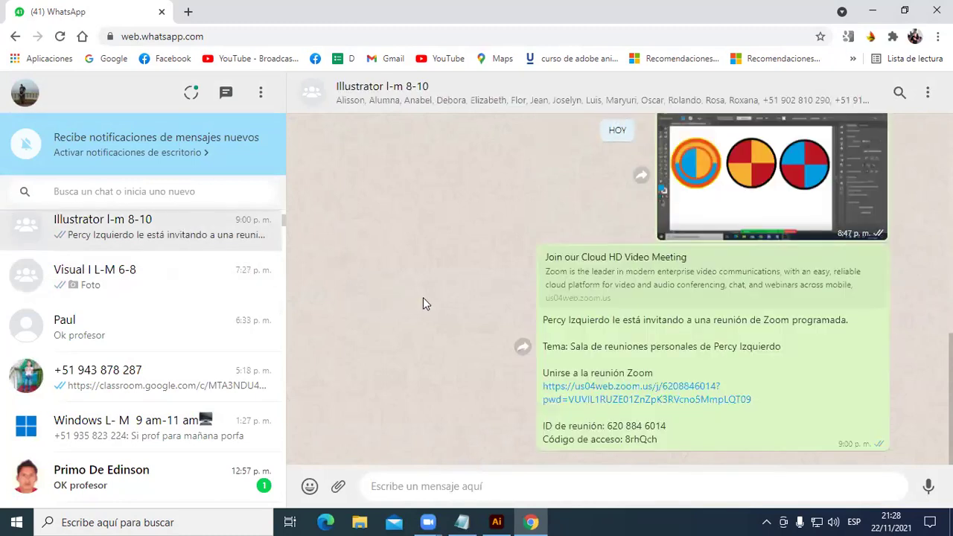
scroll(261, 307, "up", 3)
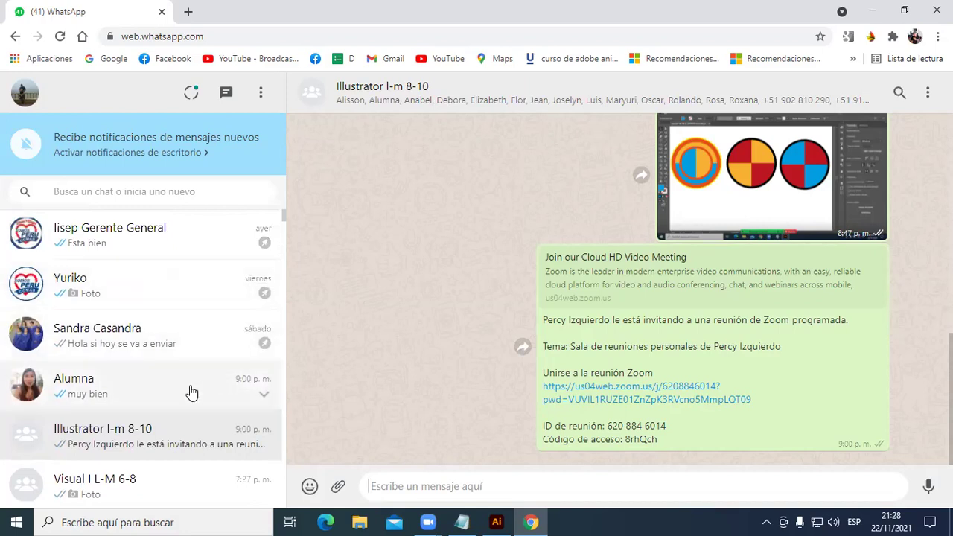
left_click(176, 393)
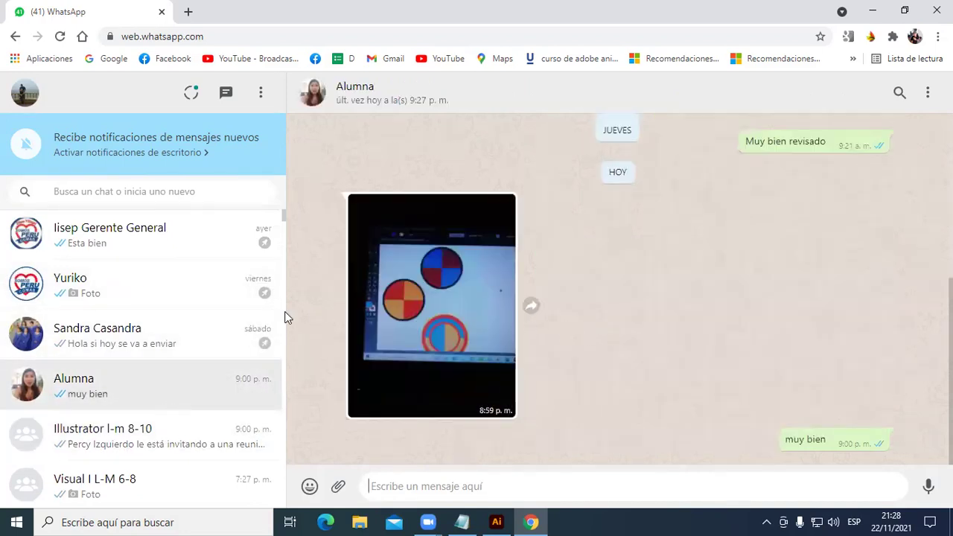
scroll(216, 335, "down", 3)
left_click(186, 302)
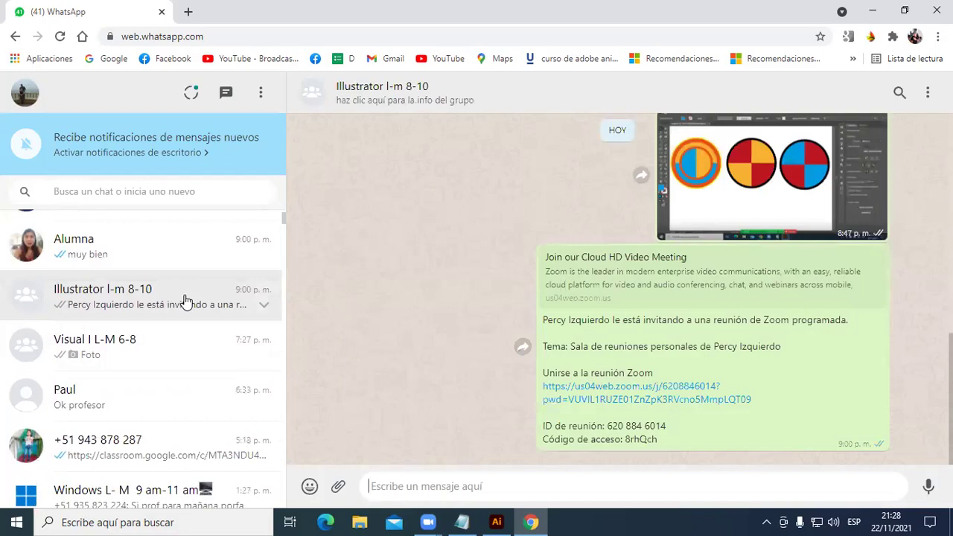
scroll(192, 298, "up", 2)
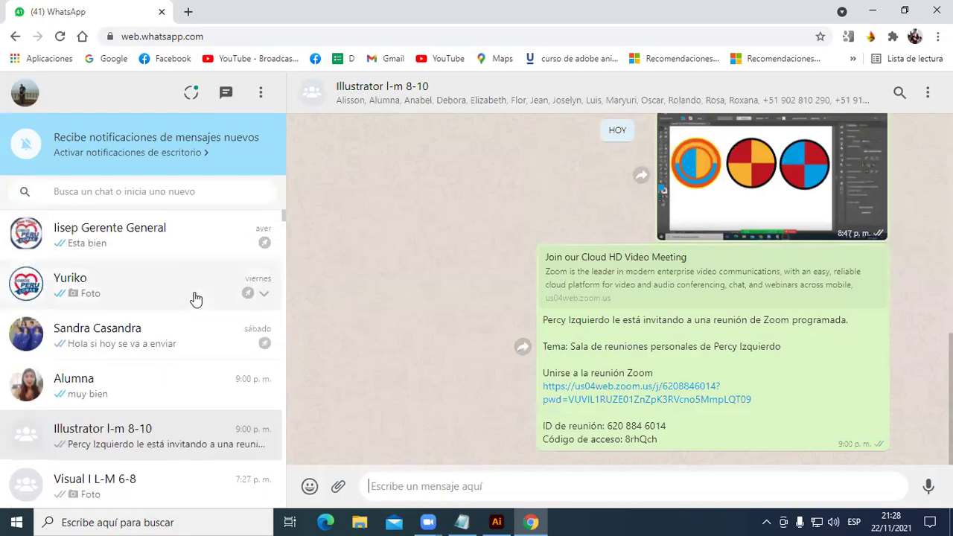
left_click(205, 303)
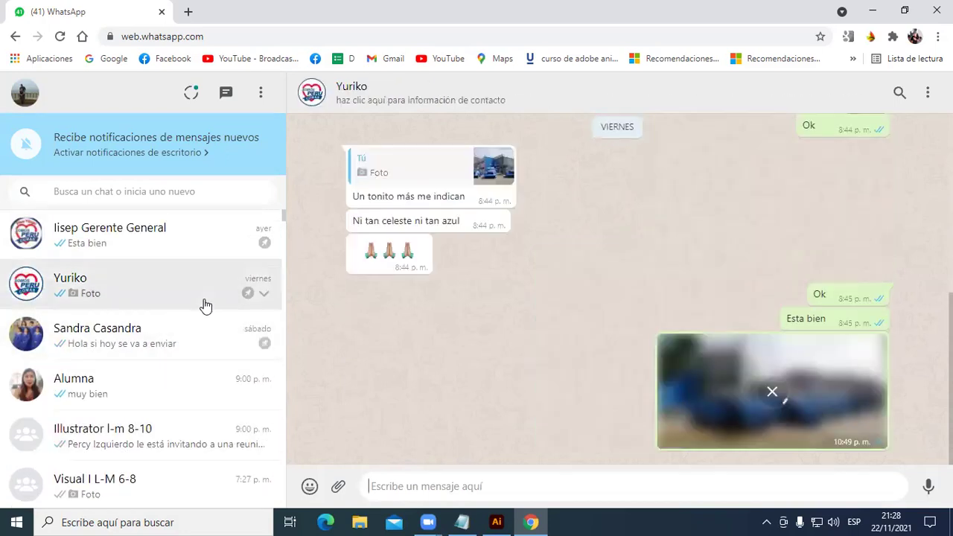
left_click(209, 394)
Zoom into the student's quartered-circles photo to inspect the badge, then close the viewer.
left_click(481, 333)
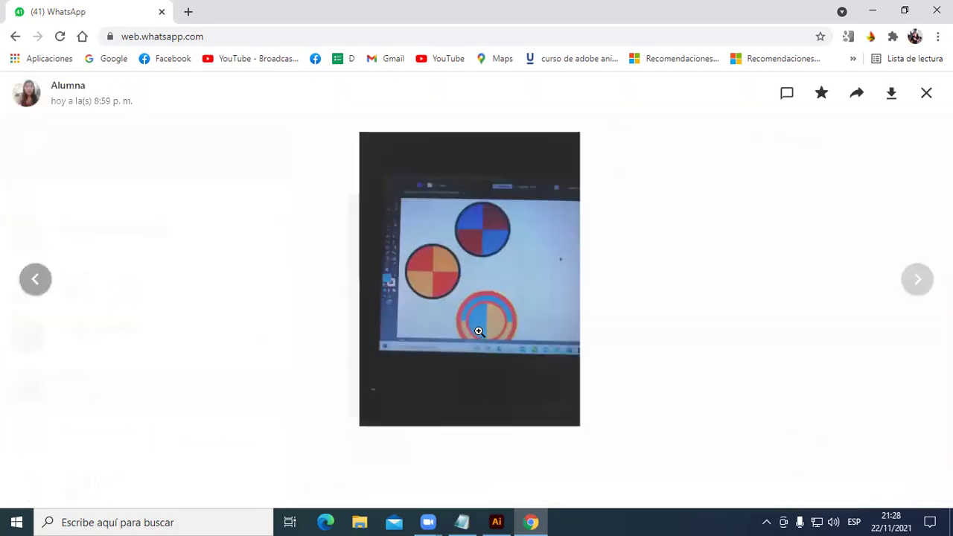
left_click(514, 317)
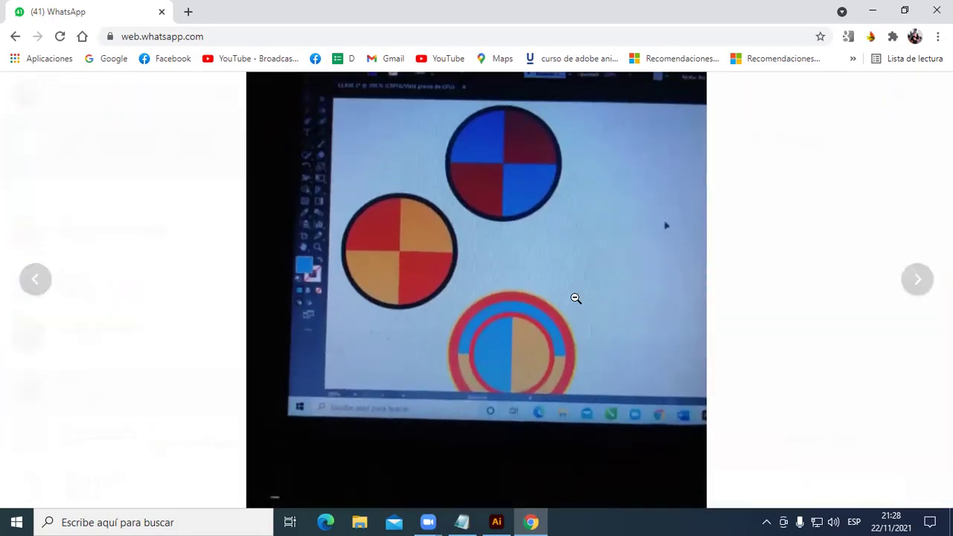
left_click(576, 299)
key("Escape")
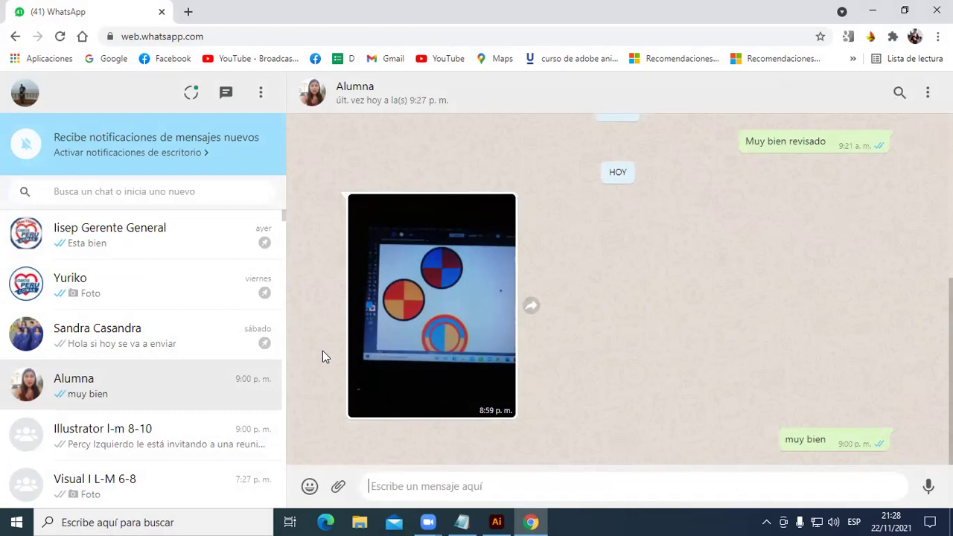
Reload WhatsApp, inspect the student's new blue pencil photo zoomed in, then minimize Chrome.
left_click(61, 37)
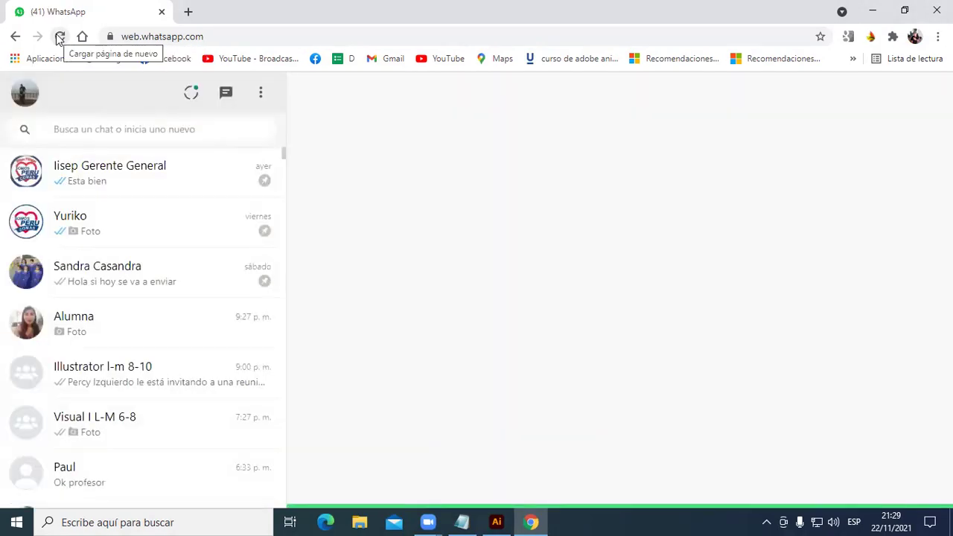
left_click(144, 342)
left_click(496, 369)
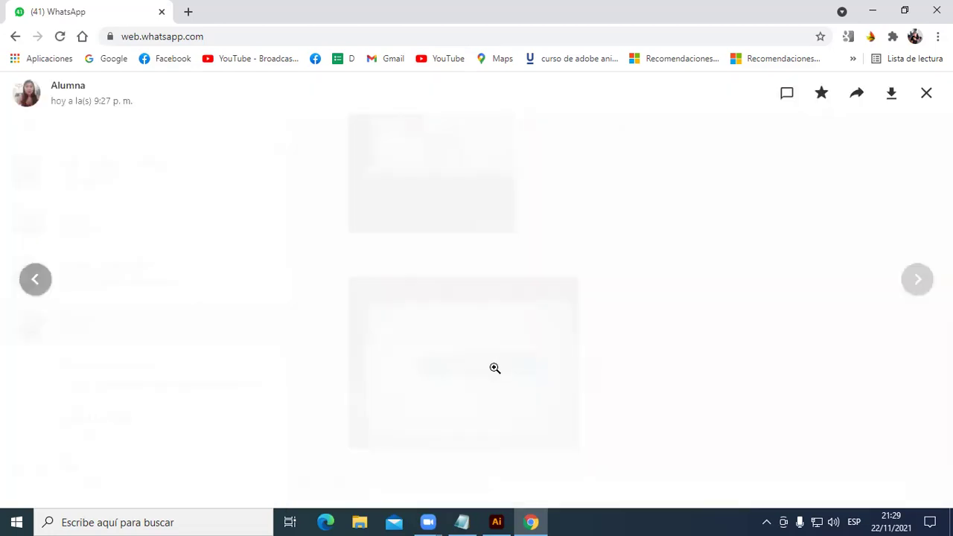
left_click(520, 314)
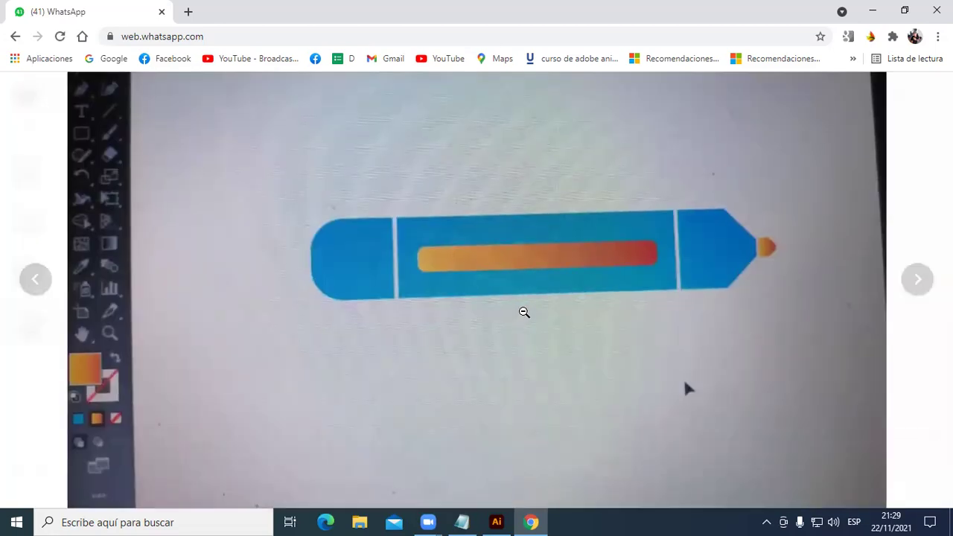
left_click(524, 313)
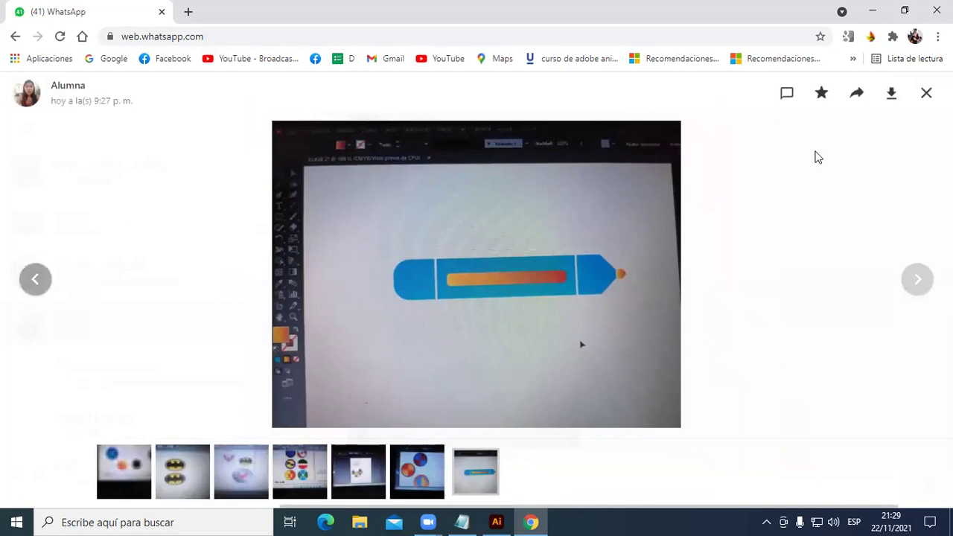
left_click(927, 93)
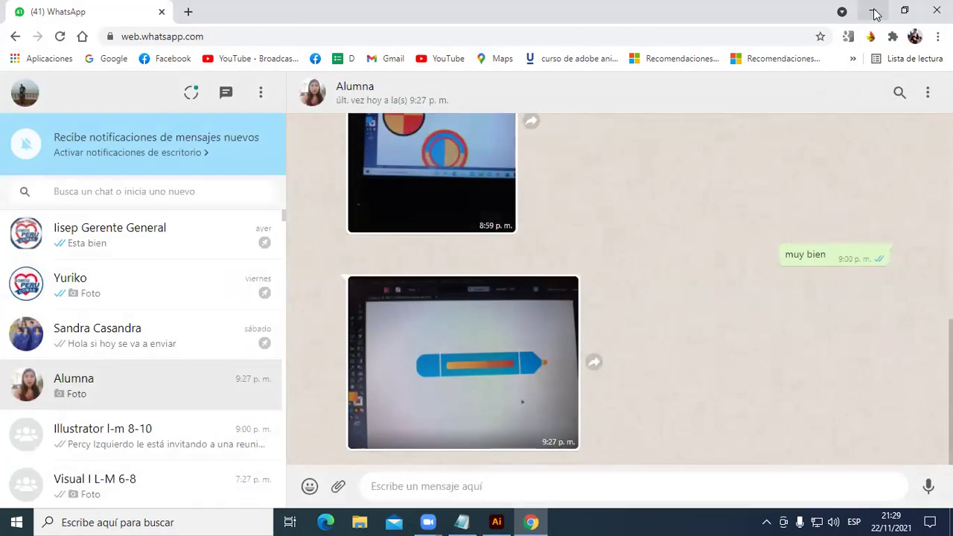
left_click(873, 11)
Restore Illustrator and pan to empty canvas space beside the pencil.
left_click(506, 521)
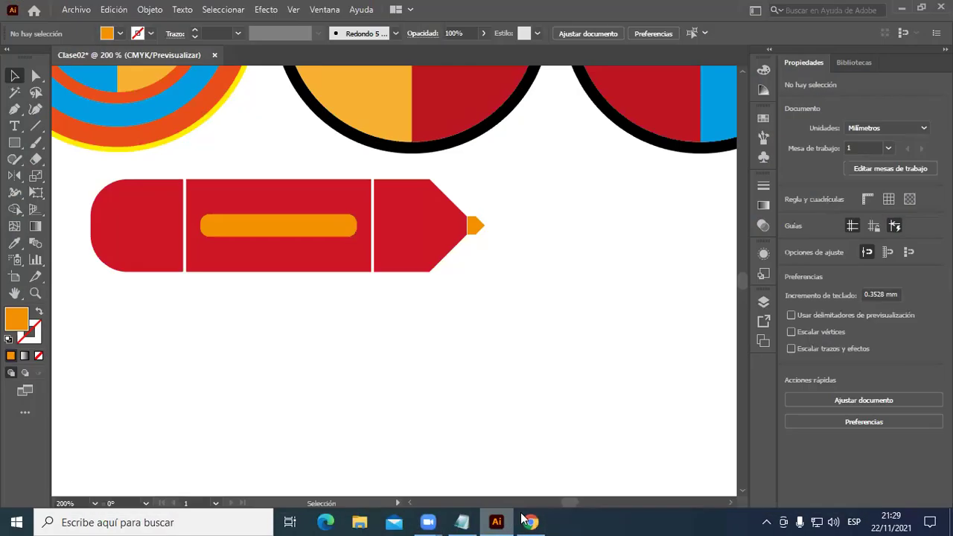
scroll(524, 341, "up", 2)
scroll(521, 338, "up", 3)
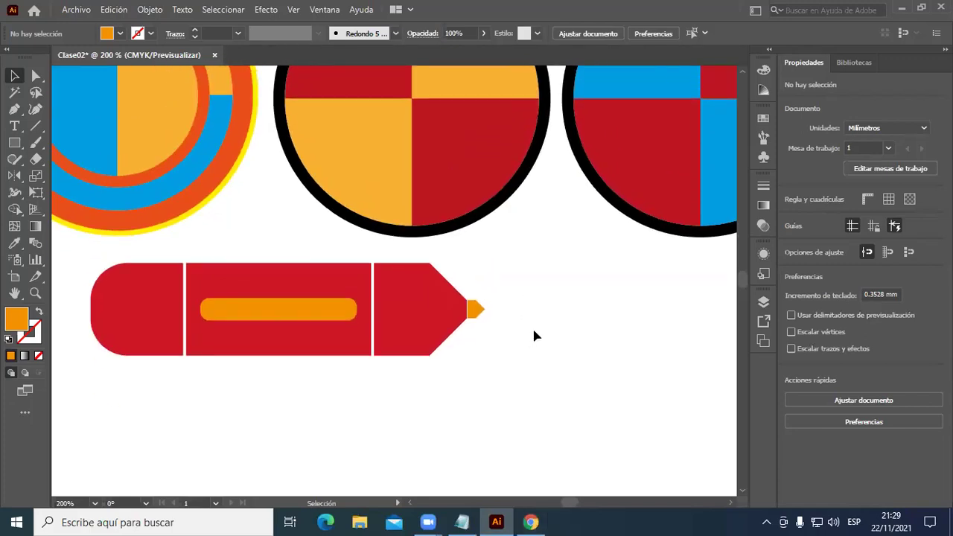
scroll(534, 336, "down", 3)
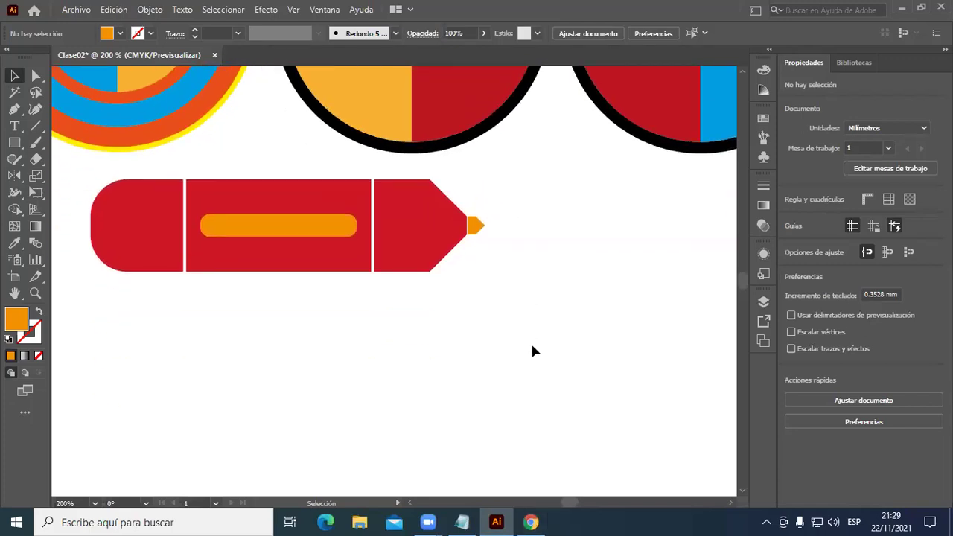
scroll(542, 338, "down", 1)
scroll(541, 327, "down", 1)
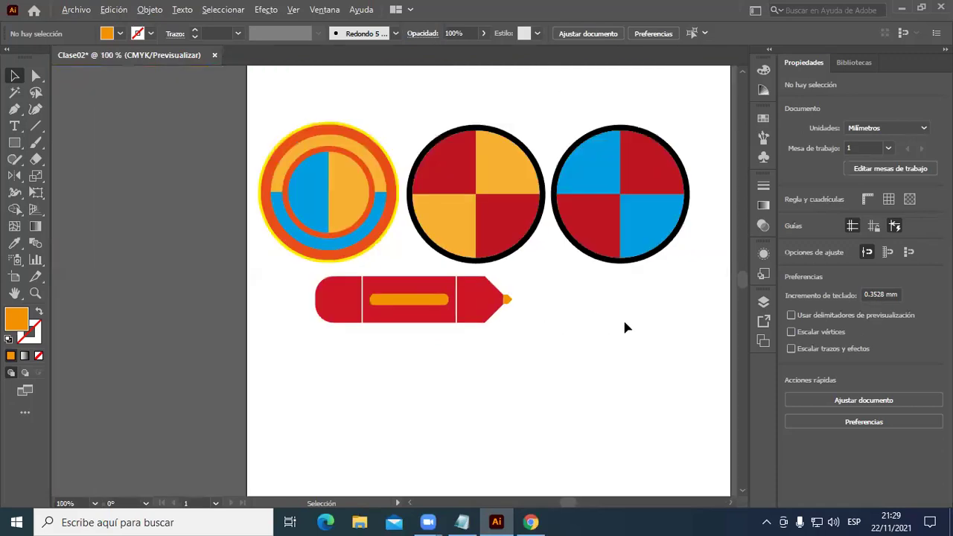
scroll(626, 318, "up", 1)
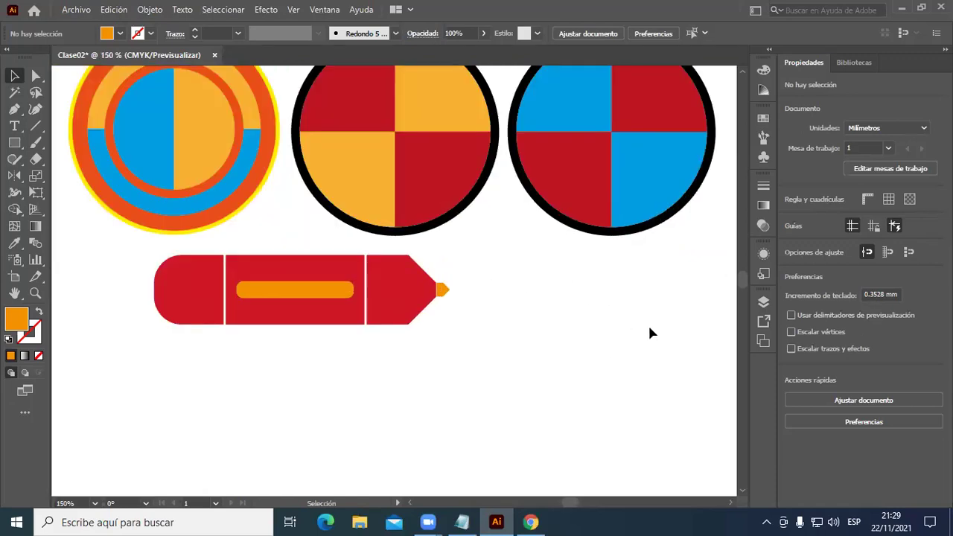
mouse_move(630, 332)
left_mouse_down()
mouse_move(528, 335)
mouse_move(539, 258)
mouse_move(566, 258)
mouse_move(499, 290)
left_mouse_up()
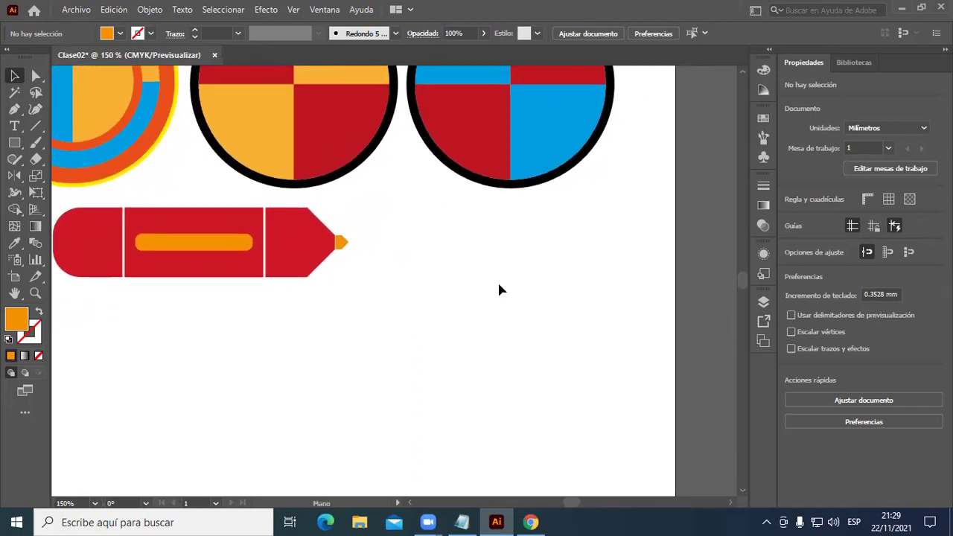
Draw a 60 × 60 mm circle with the Ellipse tool.
left_click(15, 145)
left_click(75, 176)
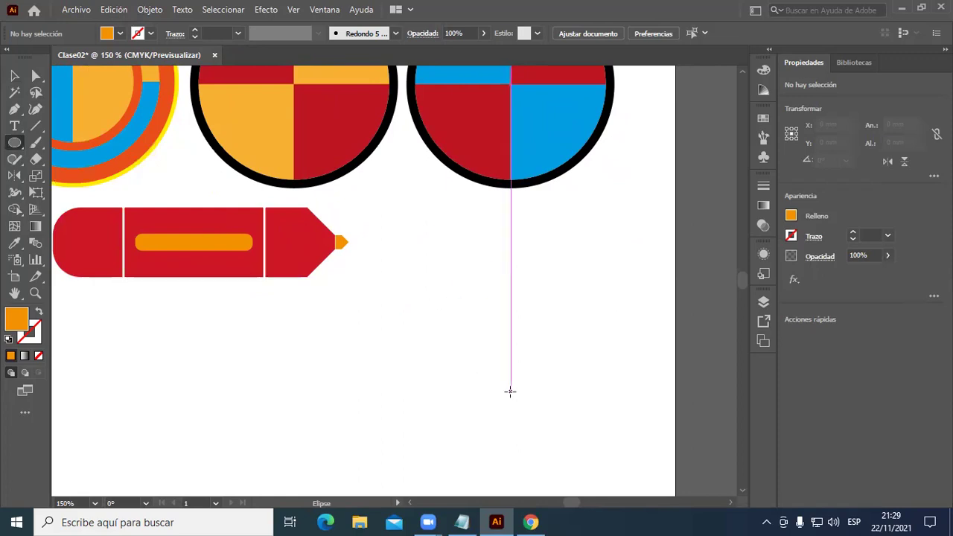
left_click(496, 277)
type("60")
key("Tab")
type("60")
key("Return")
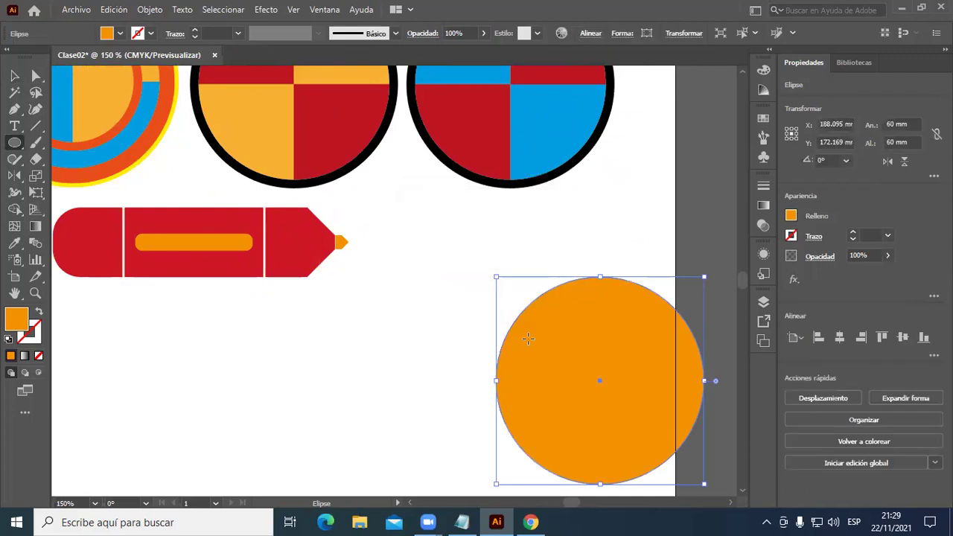
Move the orange circle beside the red pencil.
left_click(14, 75)
mouse_move(557, 319)
left_mouse_down()
mouse_move(438, 255)
mouse_move(452, 251)
left_mouse_up()
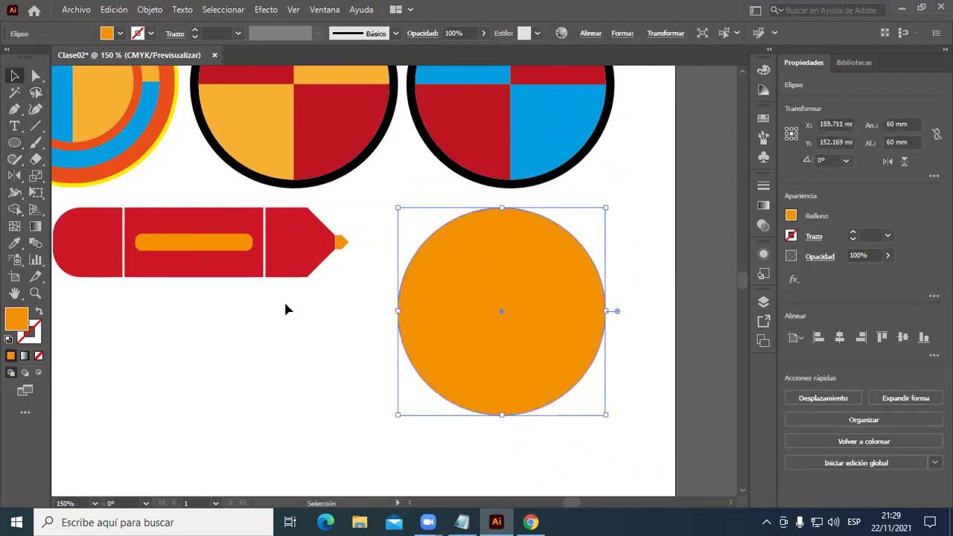
scroll(286, 308, "up", 5)
scroll(282, 316, "down", 4)
scroll(282, 313, "down", 1)
scroll(282, 310, "down", 1)
scroll(281, 307, "down", 1)
scroll(281, 307, "down", 1)
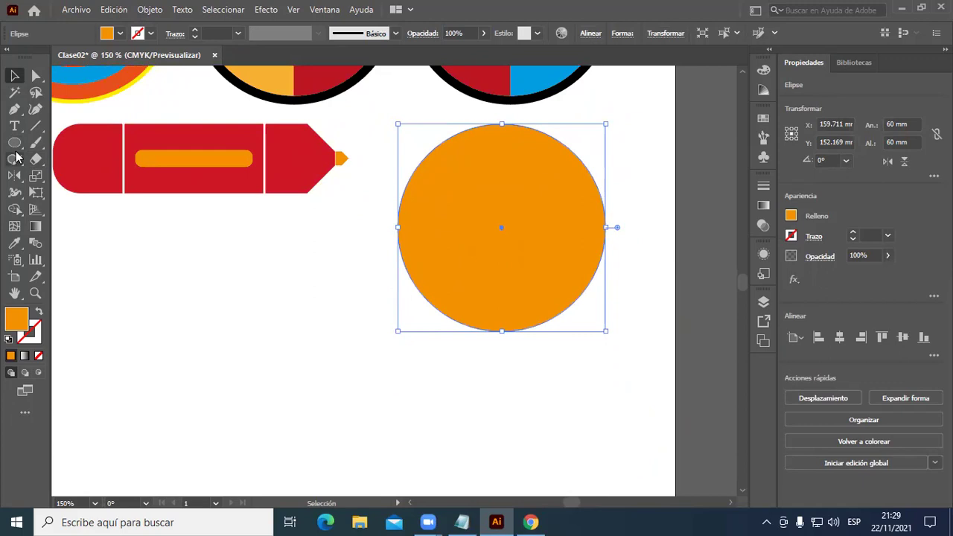
mouse_move(14, 142)
left_mouse_down()
mouse_move(67, 154)
mouse_move(67, 143)
left_mouse_up()
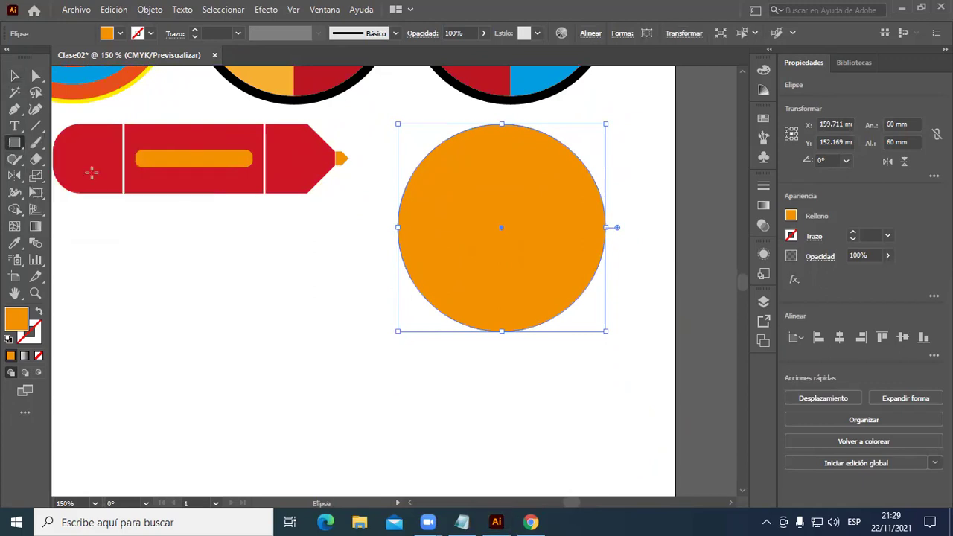
Draw a 20 × 20 mm square and give it a red fill.
left_click(190, 261)
type("20")
key("Tab")
type("20")
key("Return")
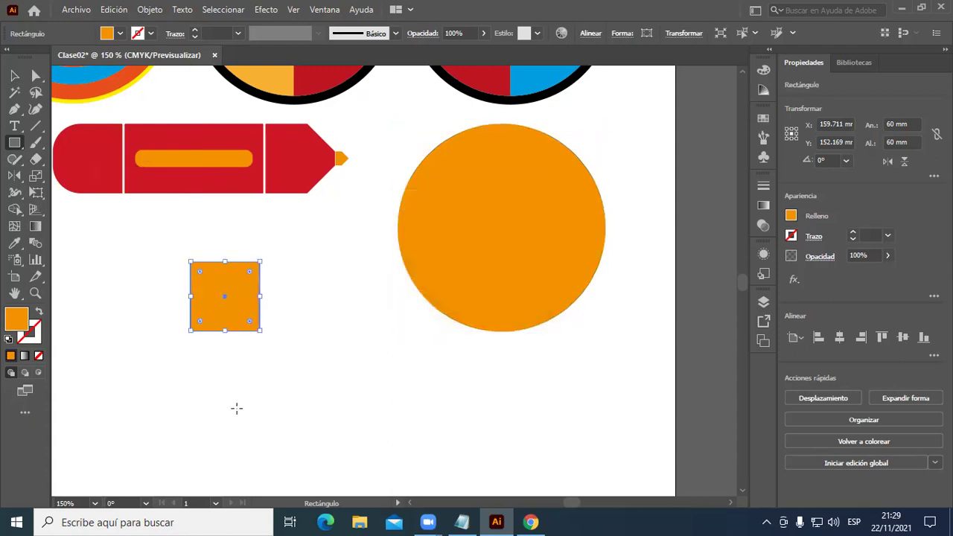
left_click(790, 220)
left_click(737, 266)
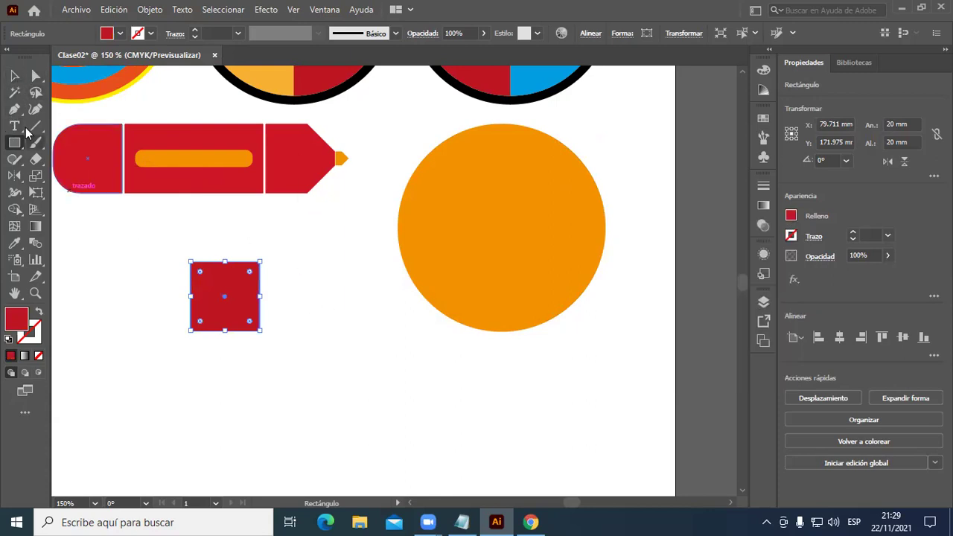
Duplicate the red square directly to its right.
key("v")
left_click(312, 320)
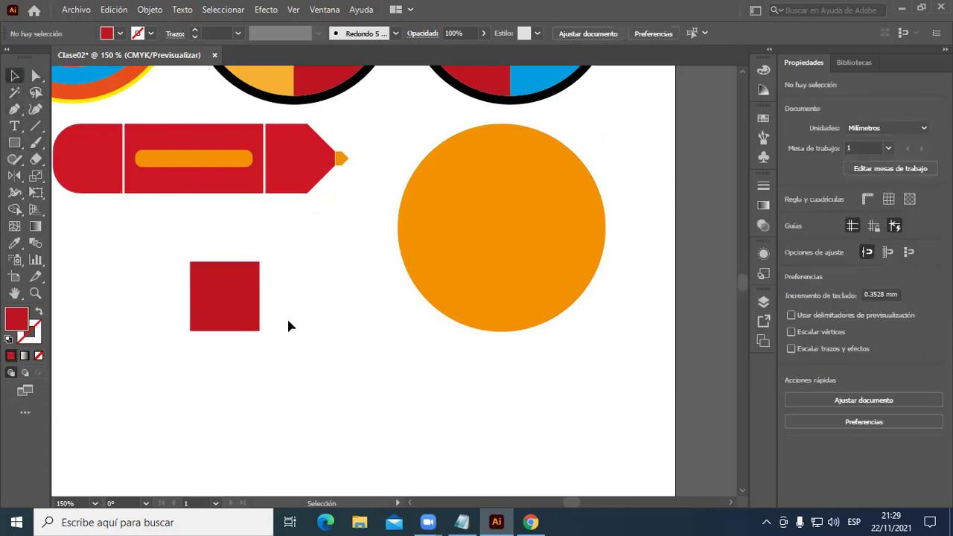
scroll(241, 335, "up", 1)
scroll(242, 341, "up", 1)
scroll(244, 340, "down", 1)
scroll(246, 338, "up", 1)
left_click_drag(248, 322, 390, 319)
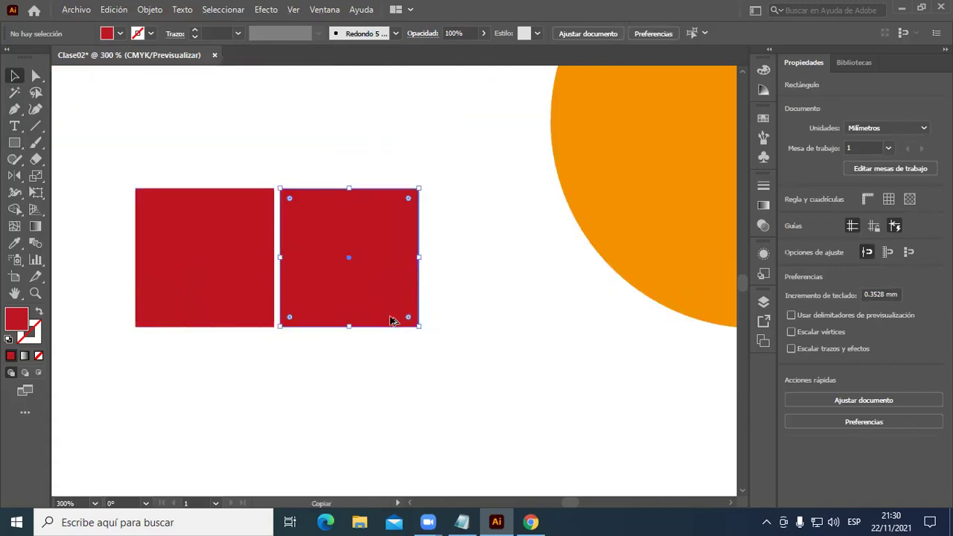
Copy the pair of red squares downward into a second row, forming a 2 × 2 grid.
left_click_drag(251, 189, 358, 336)
scroll(360, 338, "down", 1)
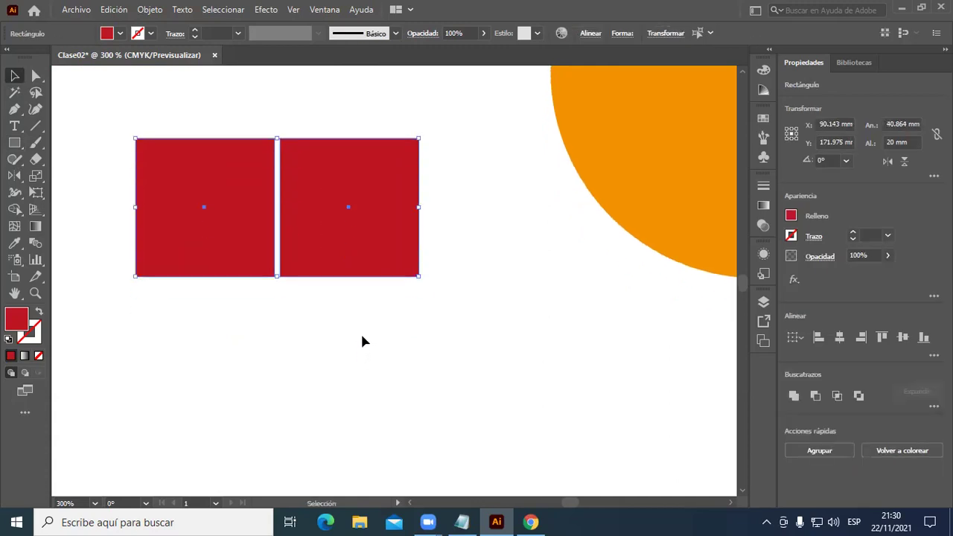
mouse_move(351, 282)
left_mouse_down()
mouse_move(365, 370)
mouse_move(353, 417)
left_mouse_up()
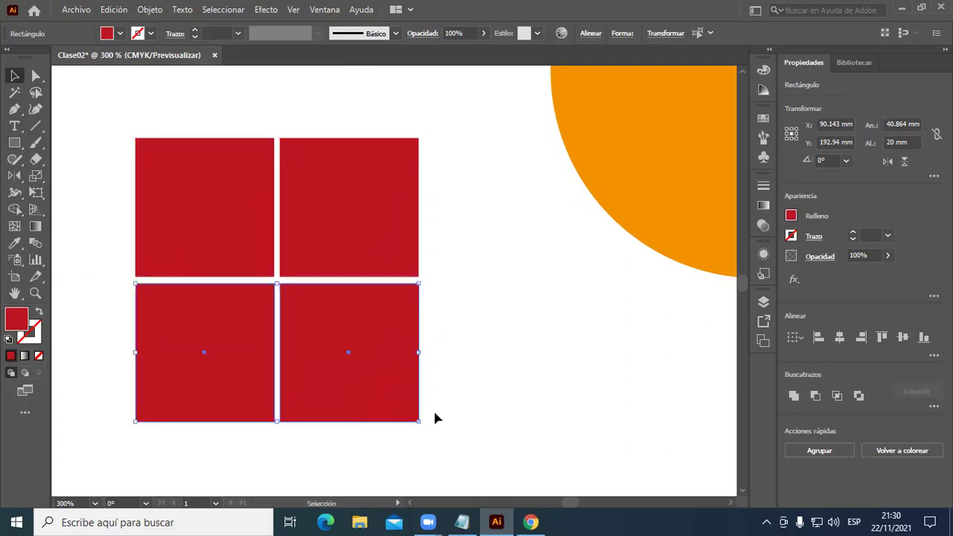
left_click(498, 404)
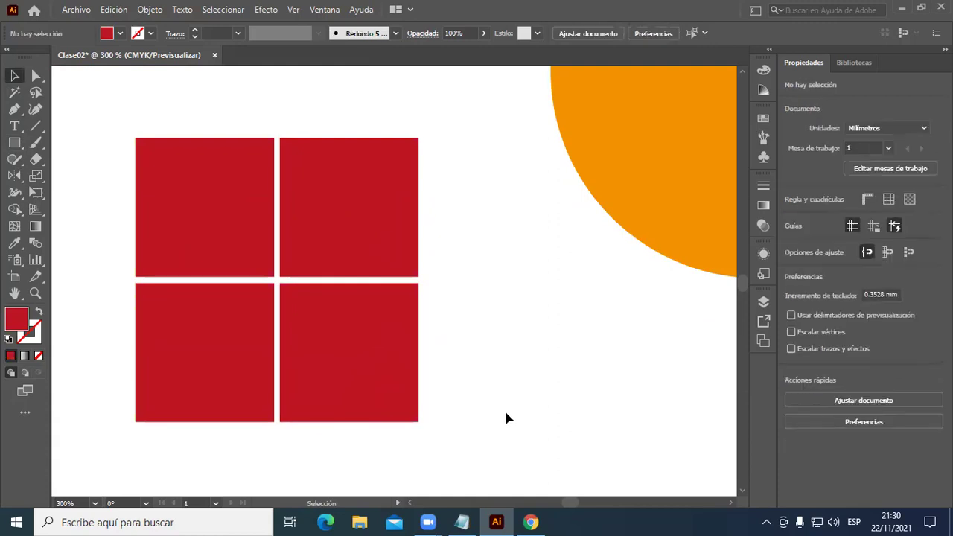
left_click(253, 258)
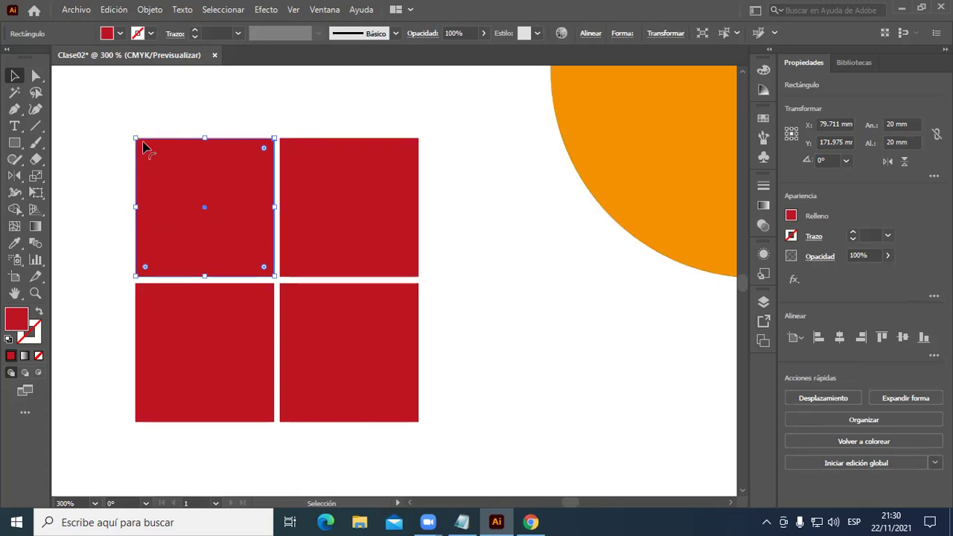
scroll(521, 257, "down", 1, "alt")
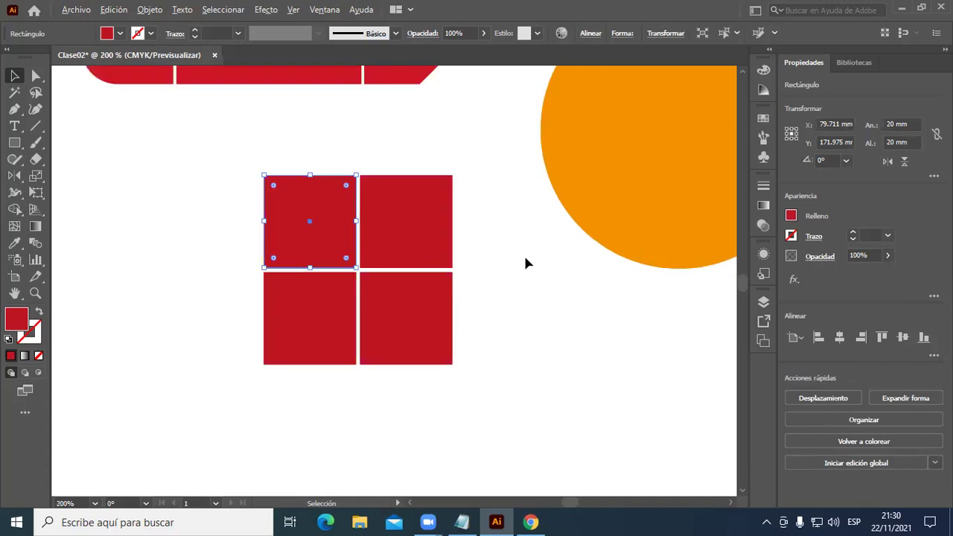
left_click_drag(608, 300, 484, 337)
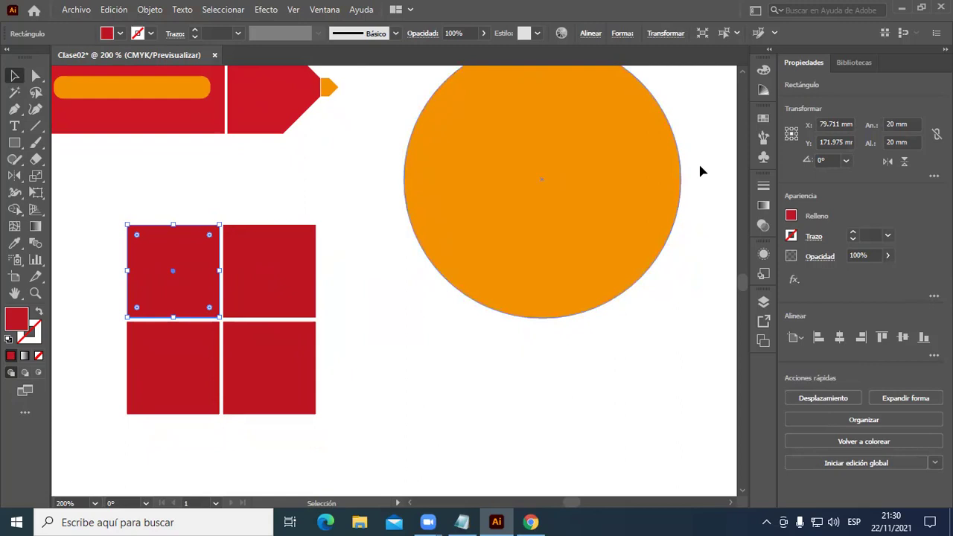
Try the Aspectos esenciales workspace from the workspace switcher.
left_click(755, 10)
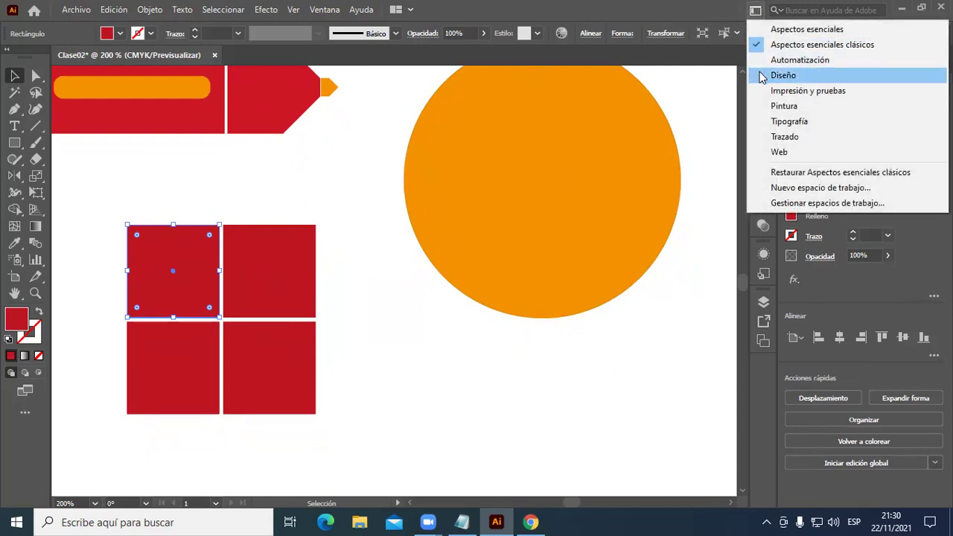
left_click(811, 47)
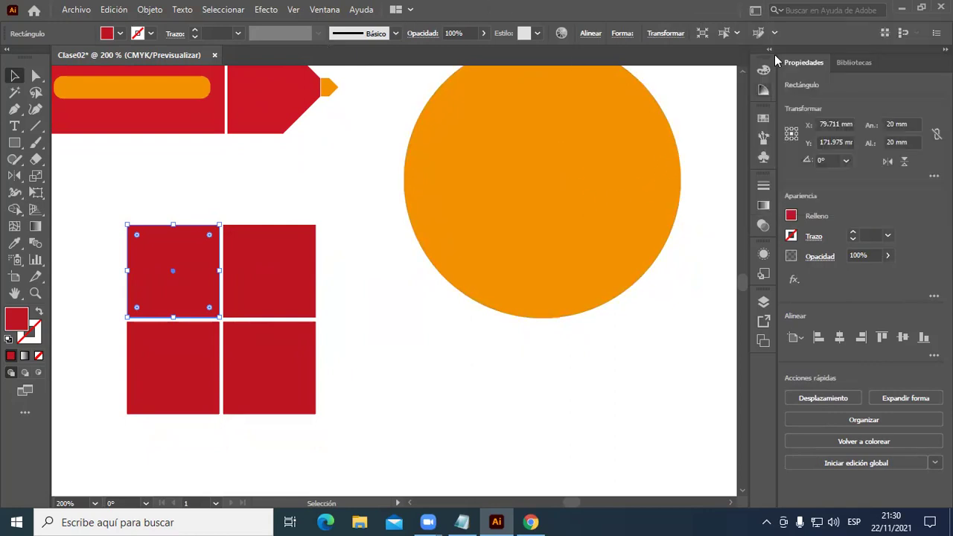
left_click(755, 11)
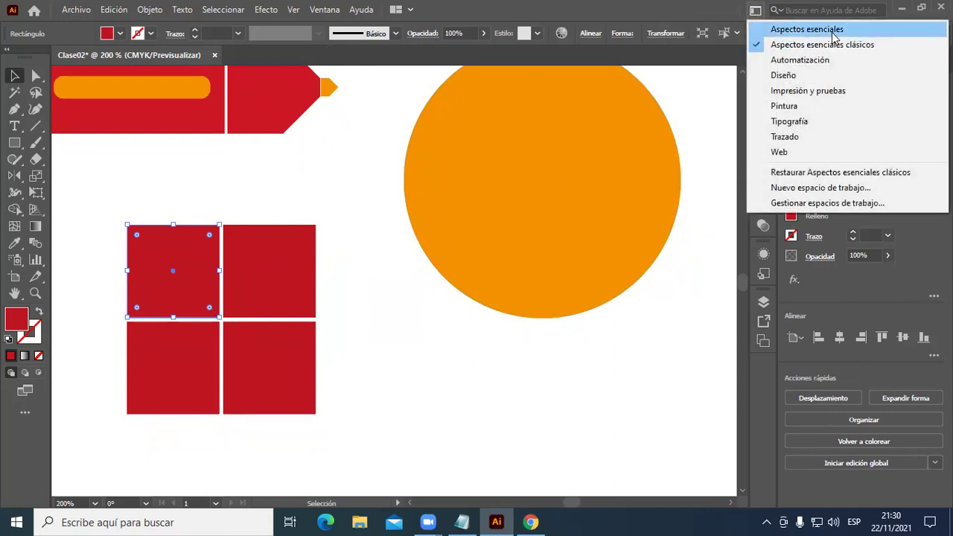
left_click(834, 31)
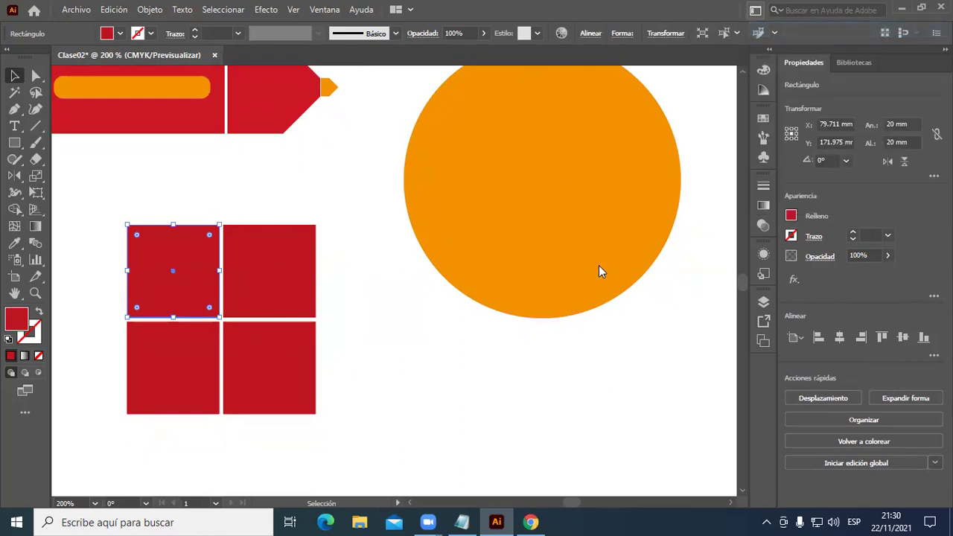
scroll(642, 254, "up", 1)
scroll(647, 251, "up", 1)
scroll(650, 245, "down", 2)
scroll(652, 234, "up", 2)
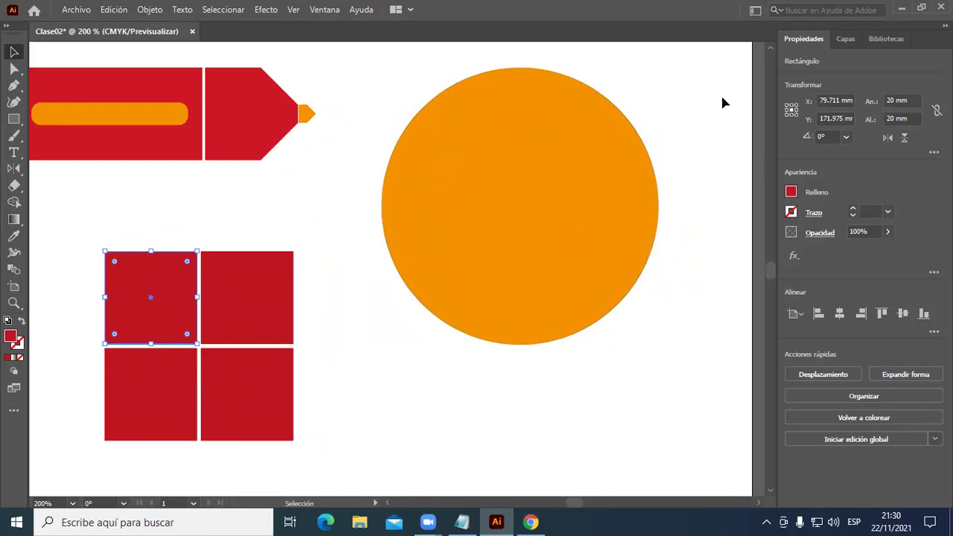
left_click(756, 11)
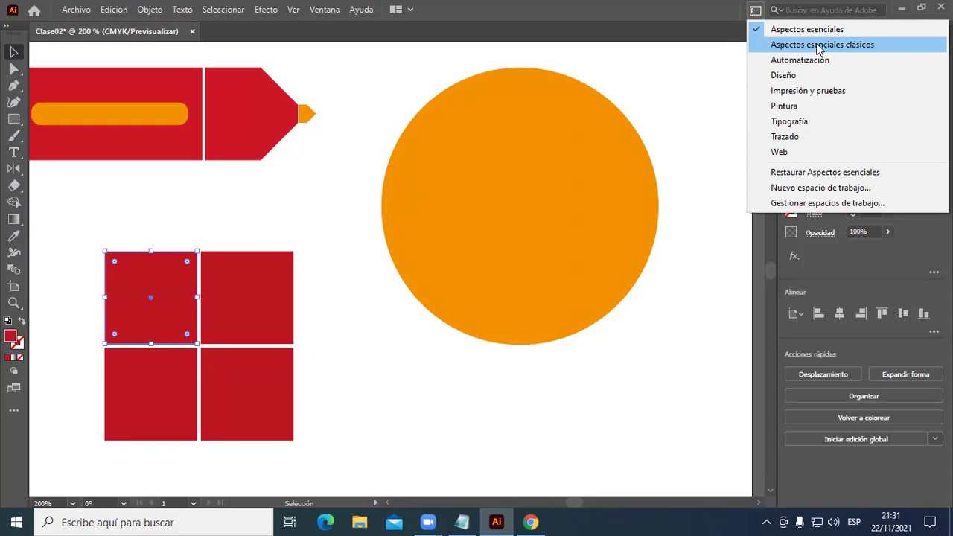
left_click(698, 141)
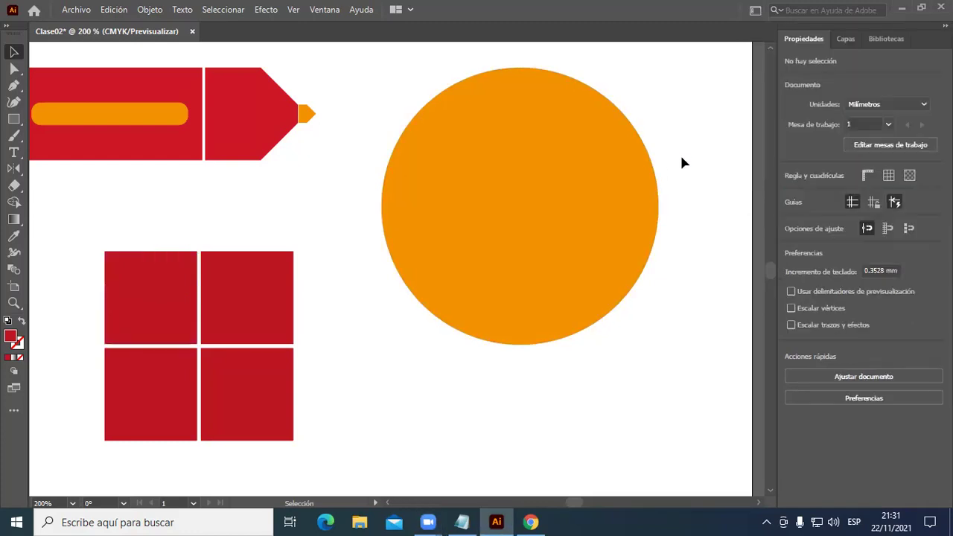
Toggle between Aspectos esenciales clásicos and Aspectos esenciales, ending on the classic layout.
left_click(755, 11)
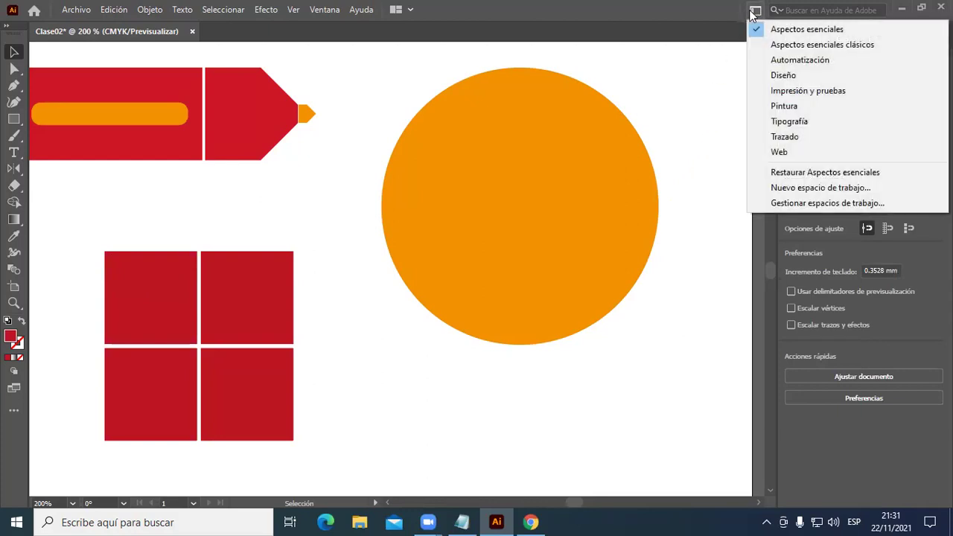
left_click(787, 45)
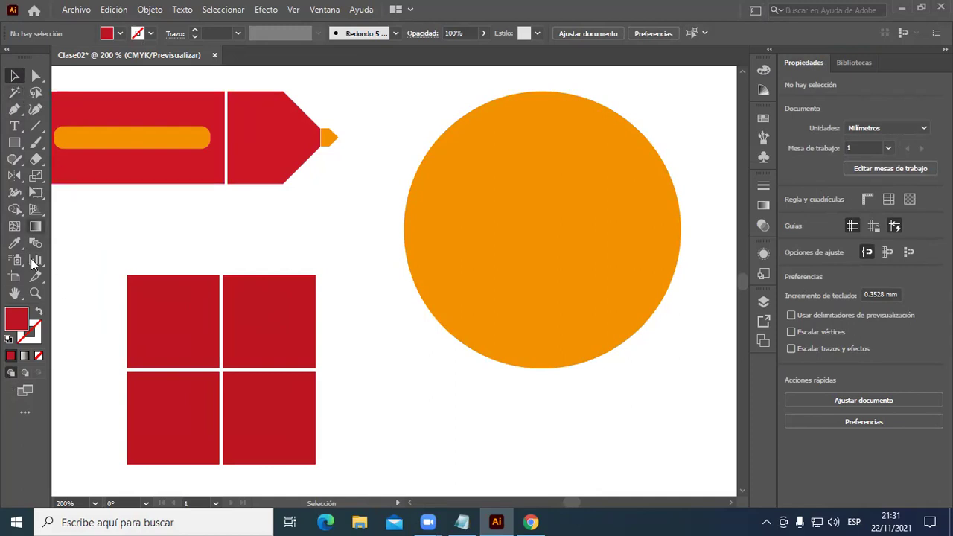
left_click(755, 11)
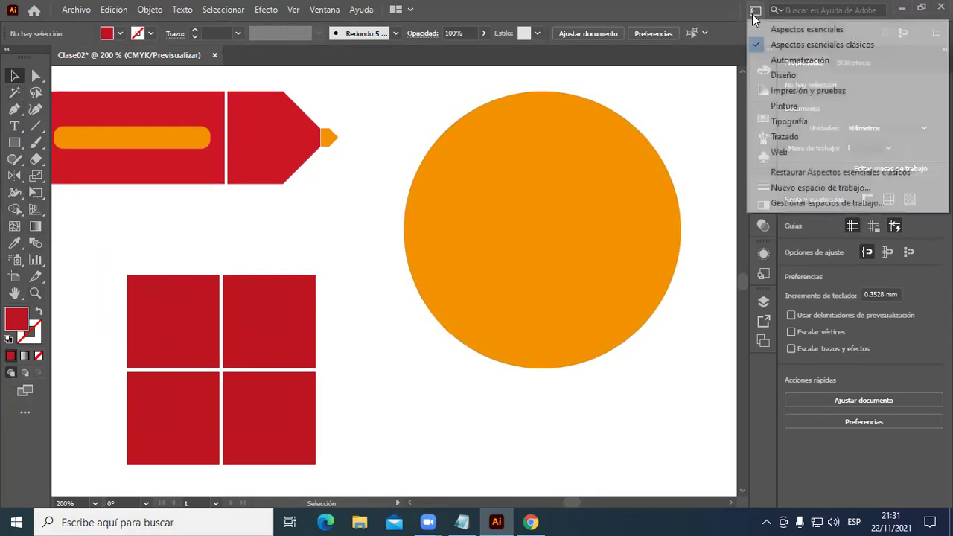
left_click(800, 32)
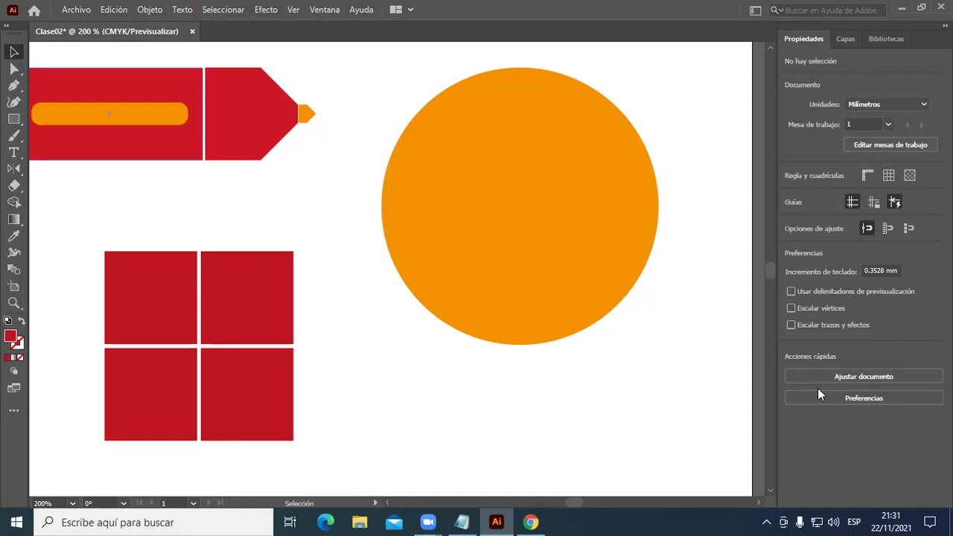
left_click(755, 10)
left_click(811, 43)
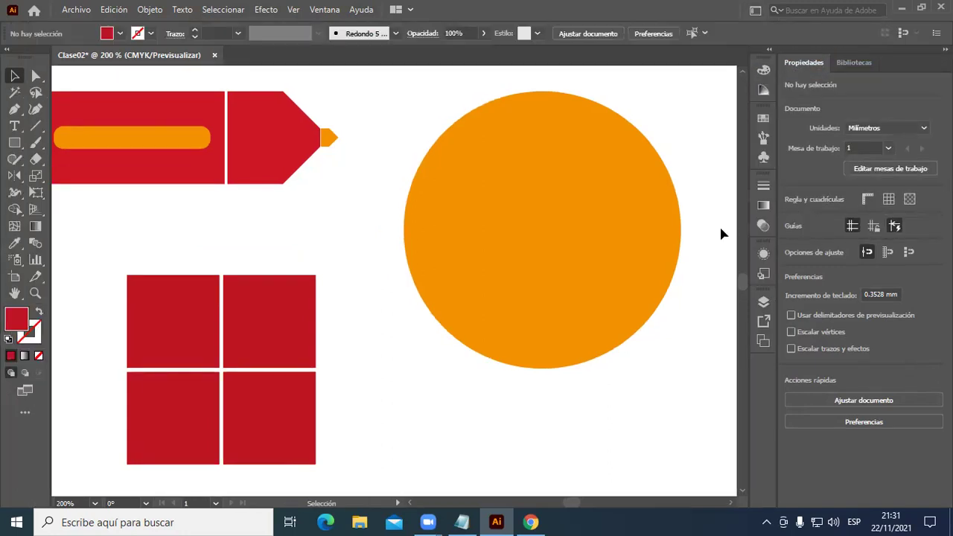
Select each red square in turn to check its X/Y position, then deselect.
scroll(693, 253, "down", 2)
left_click(192, 293)
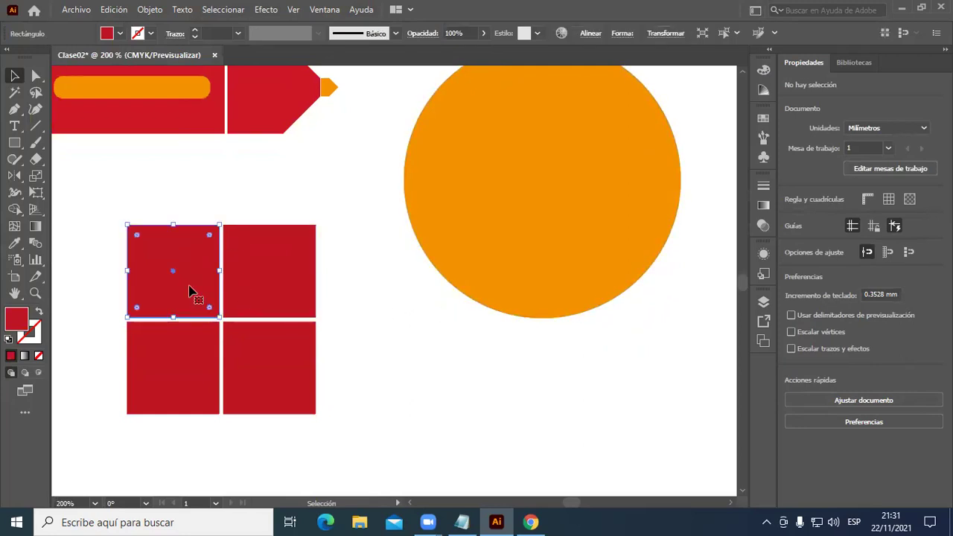
scroll(384, 346, "up", 1)
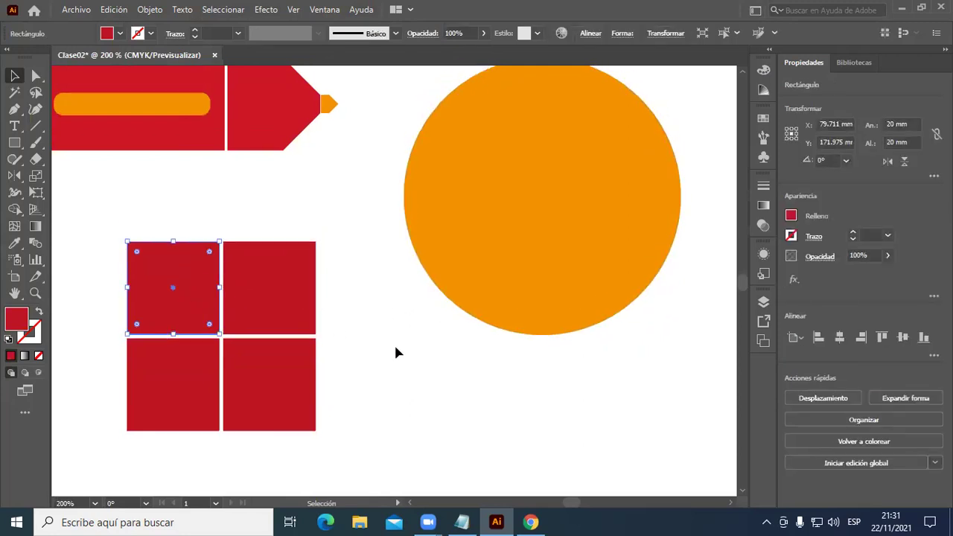
left_click(289, 348)
left_click(191, 377)
left_click(293, 378)
left_click(393, 375)
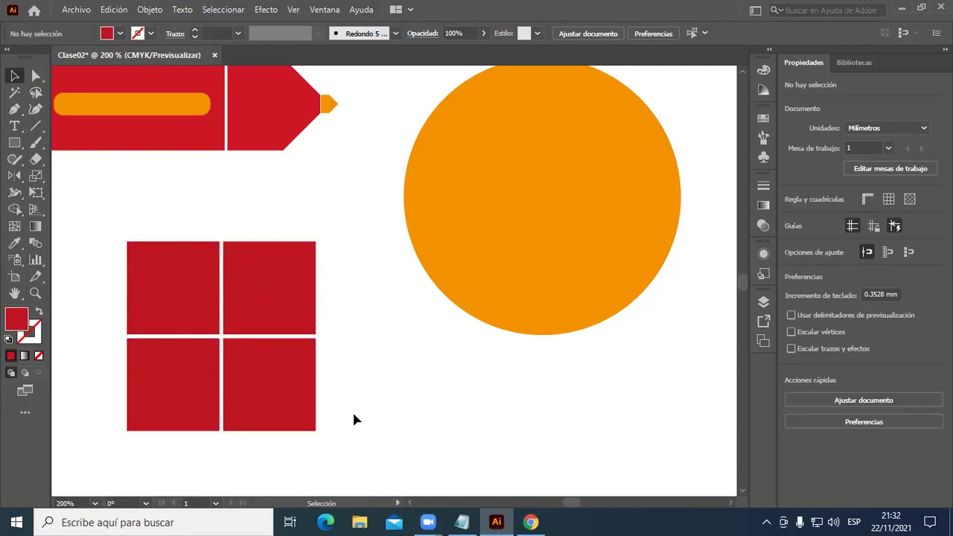
left_click(295, 10)
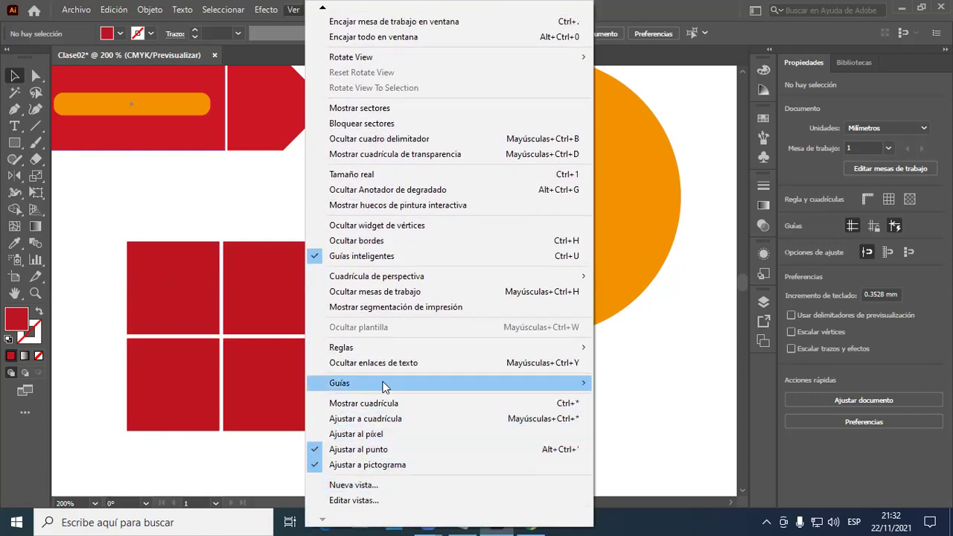
mouse_move(350, 347)
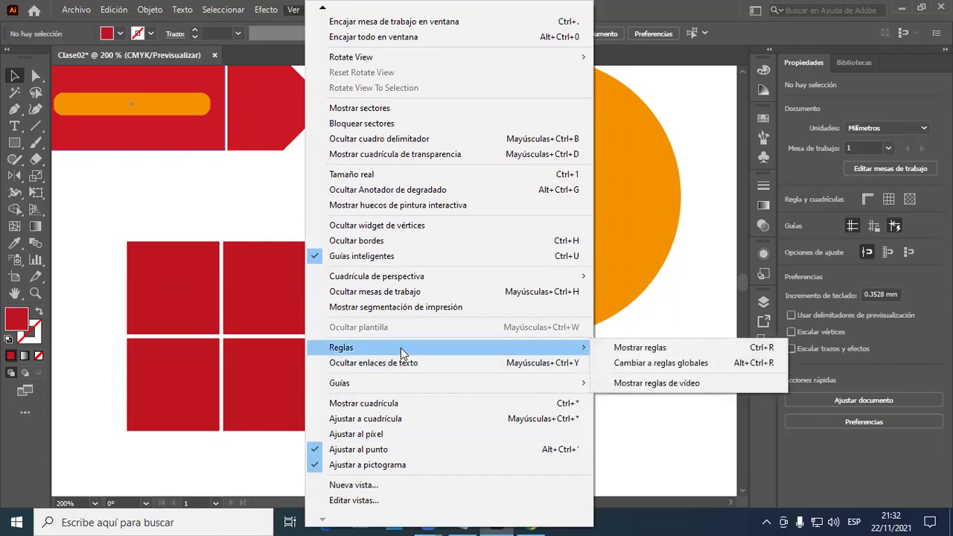
Show the document grid and zoom out to see it across the whole artboard.
left_click(409, 403)
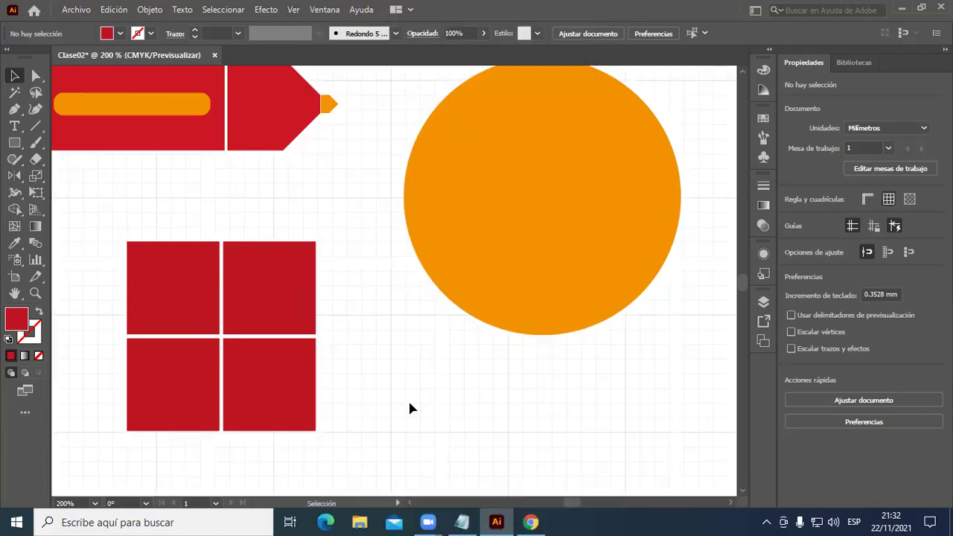
key("ctrl+1")
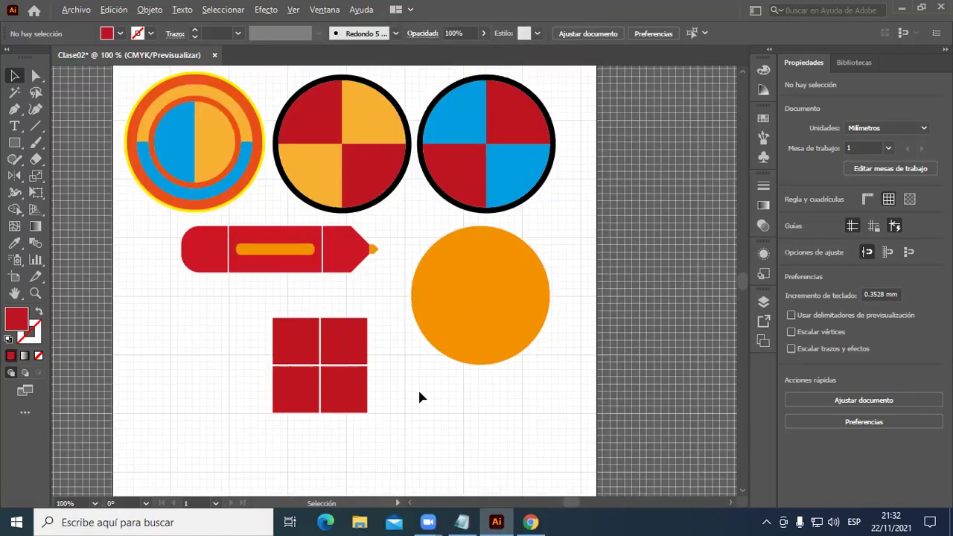
scroll(146, 250, "up", 1, "alt")
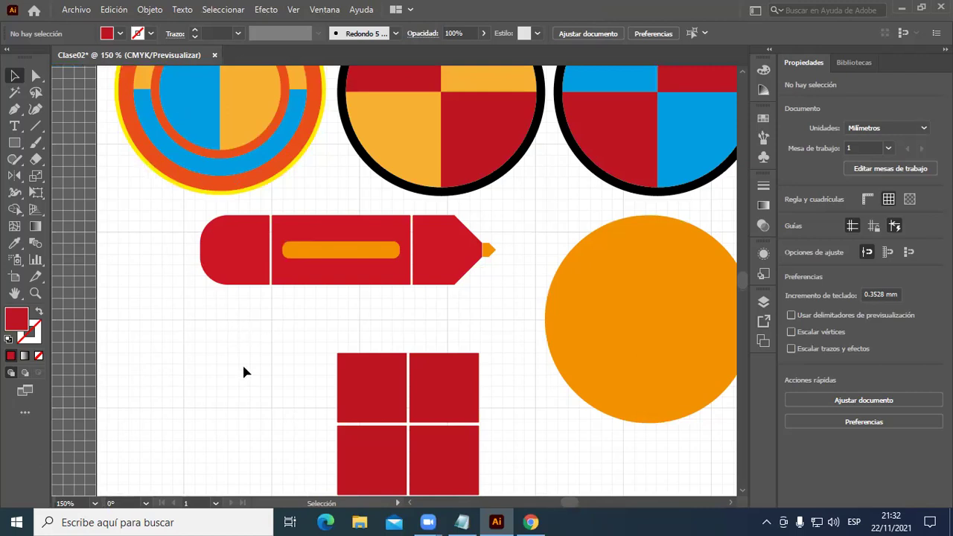
scroll(245, 362, "down", 2)
scroll(248, 369, "down", 1)
scroll(249, 374, "down", 1)
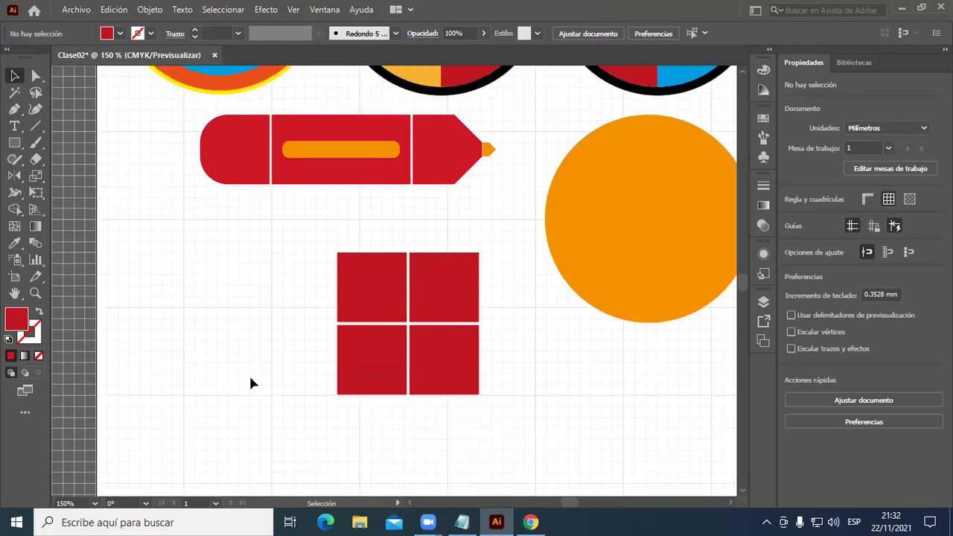
scroll(252, 376, "down", 1)
scroll(253, 378, "up", 3)
scroll(247, 324, "up", 3)
scroll(246, 325, "up", 3)
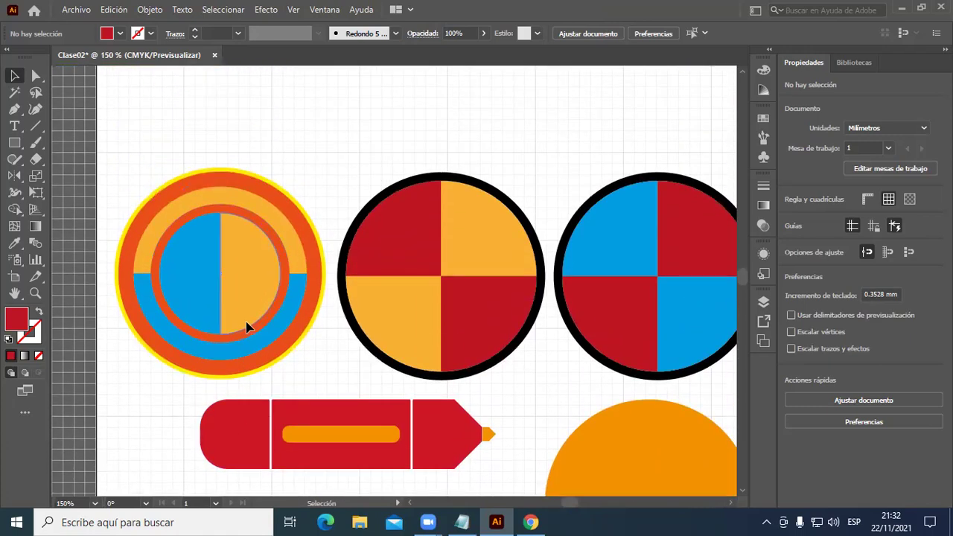
scroll(247, 324, "up", 2)
scroll(246, 324, "up", 1)
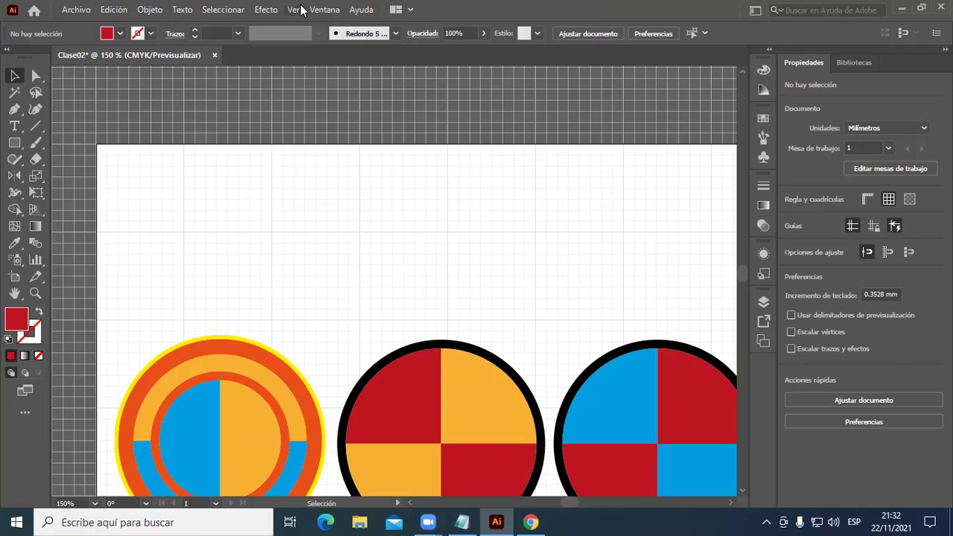
Hide the document grid again from the Ver menu.
left_click(299, 9)
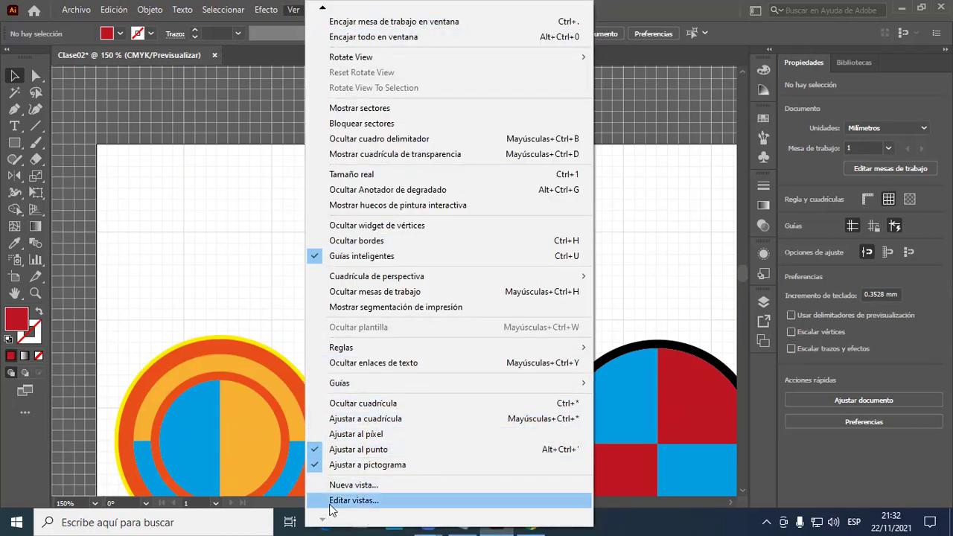
left_click(395, 407)
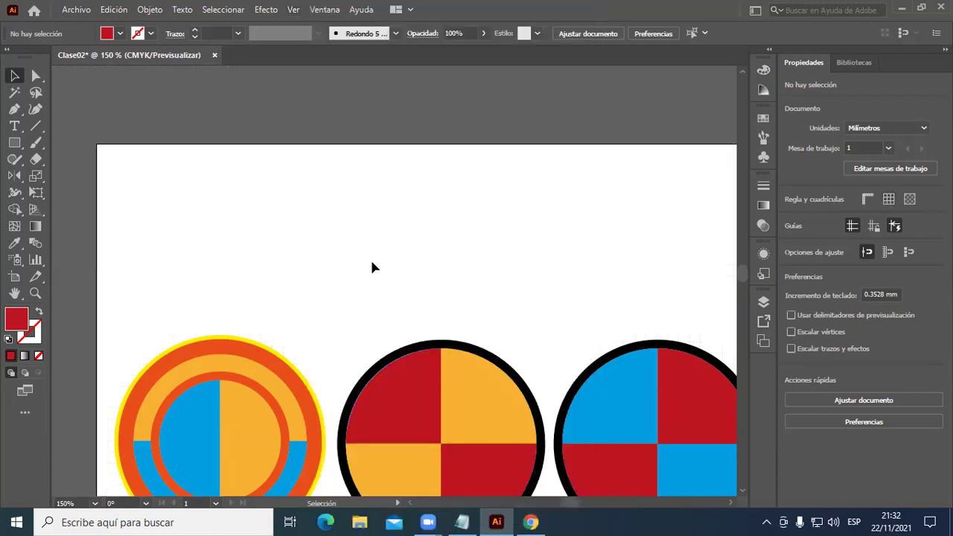
left_click(295, 9)
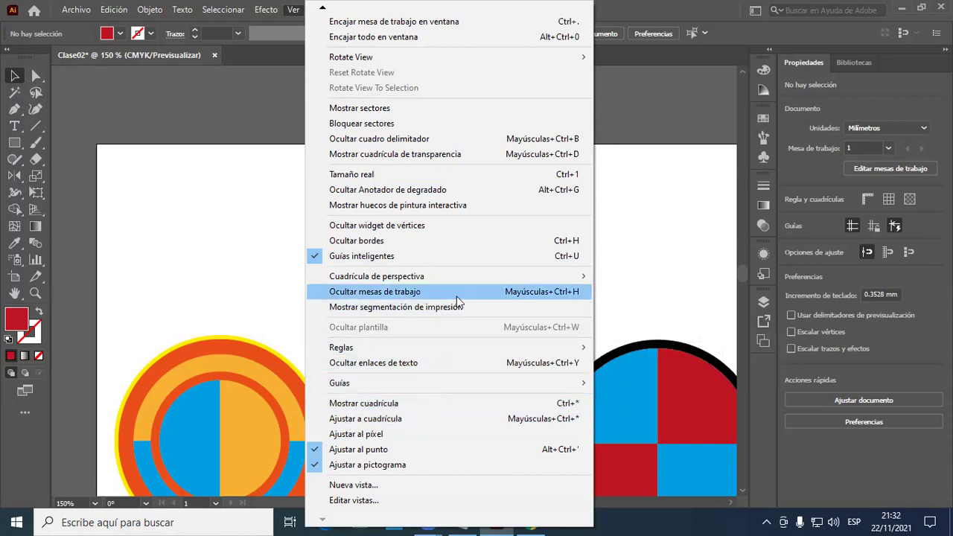
mouse_move(376, 276)
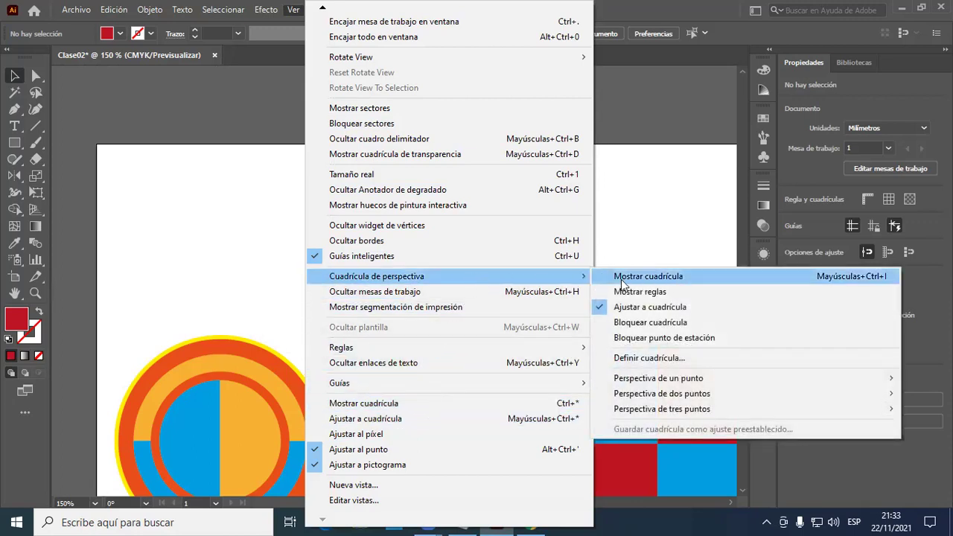
Show the perspective grid and zoom out to see it over the whole artboard.
left_click(622, 276)
scroll(616, 383, "down", 2)
scroll(618, 384, "down", 2)
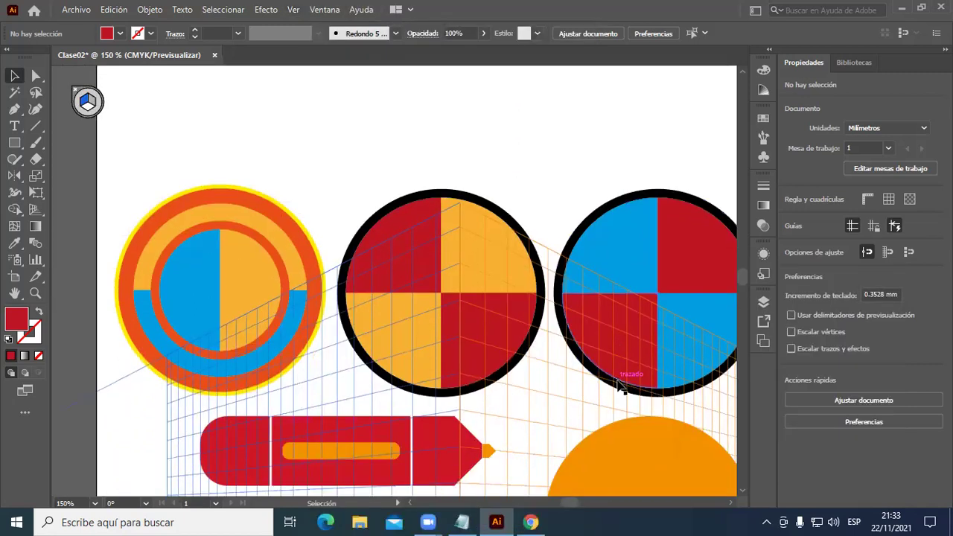
scroll(621, 393, "down", 2)
scroll(594, 365, "down", 2)
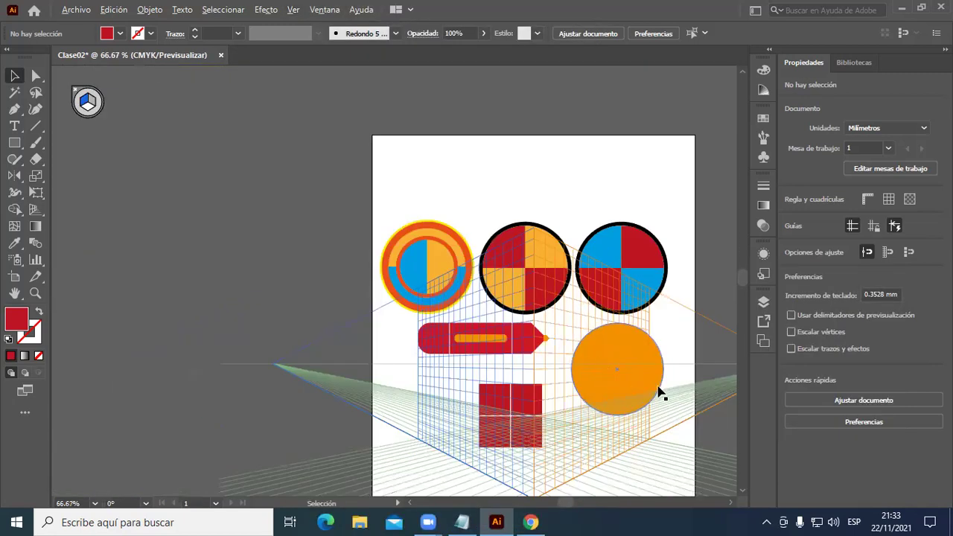
left_click_drag(687, 140, 549, 116)
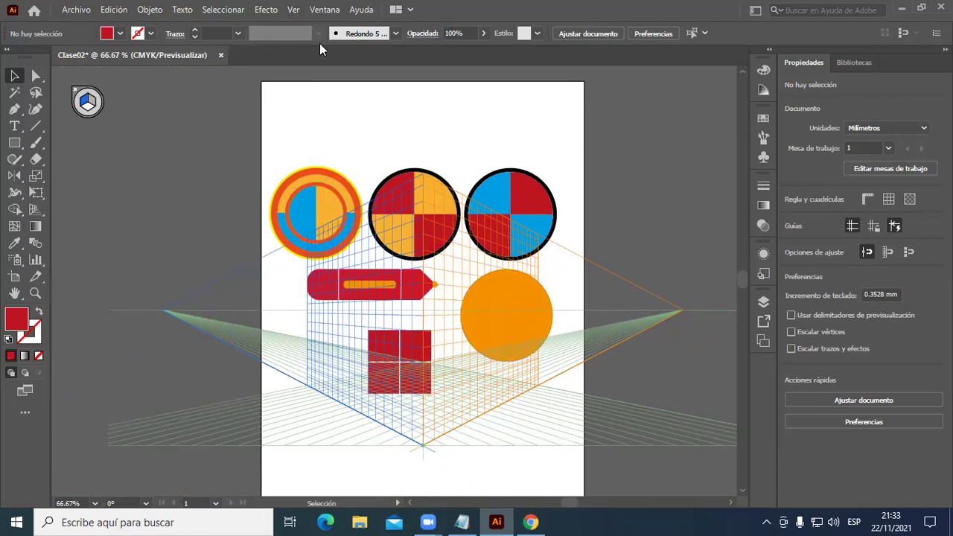
Hide the perspective grid and select the orange circle.
left_click(294, 10)
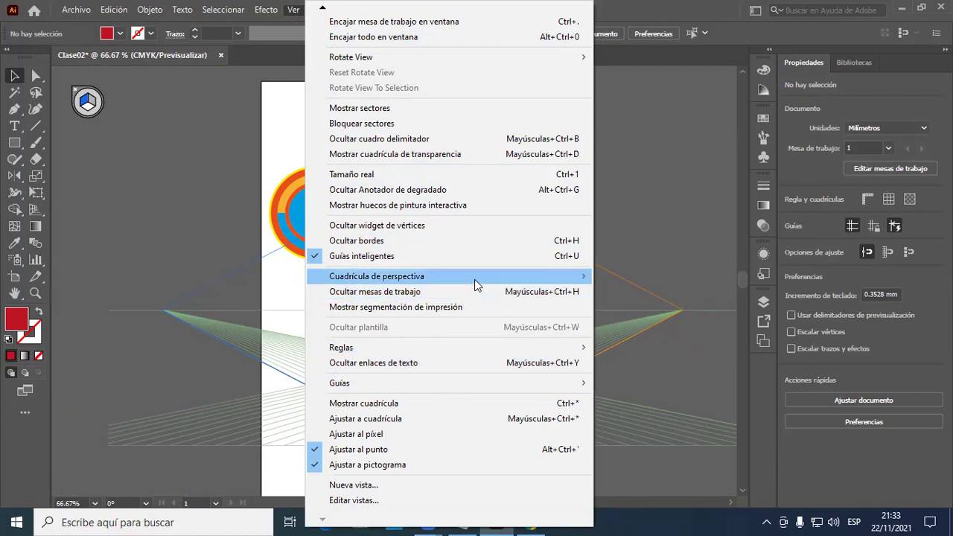
mouse_move(377, 276)
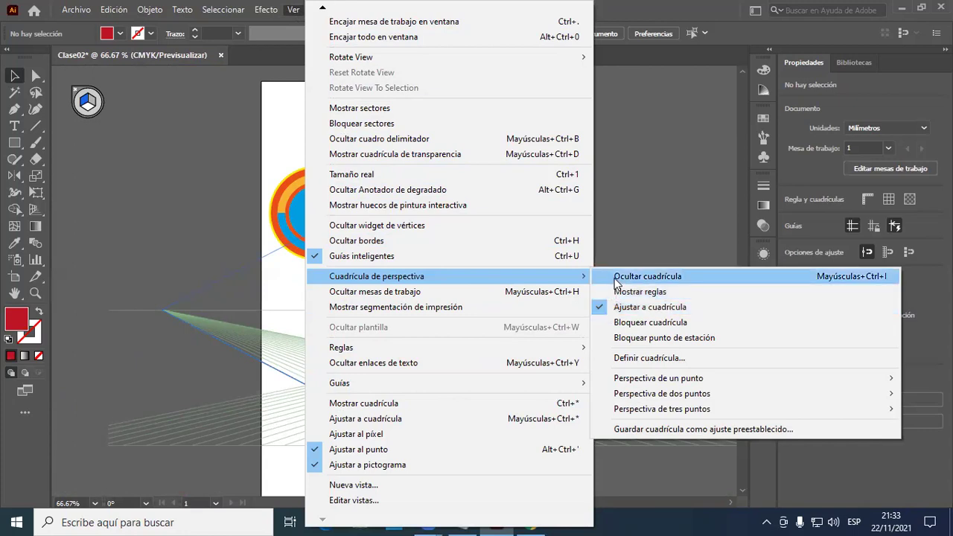
left_click(648, 276)
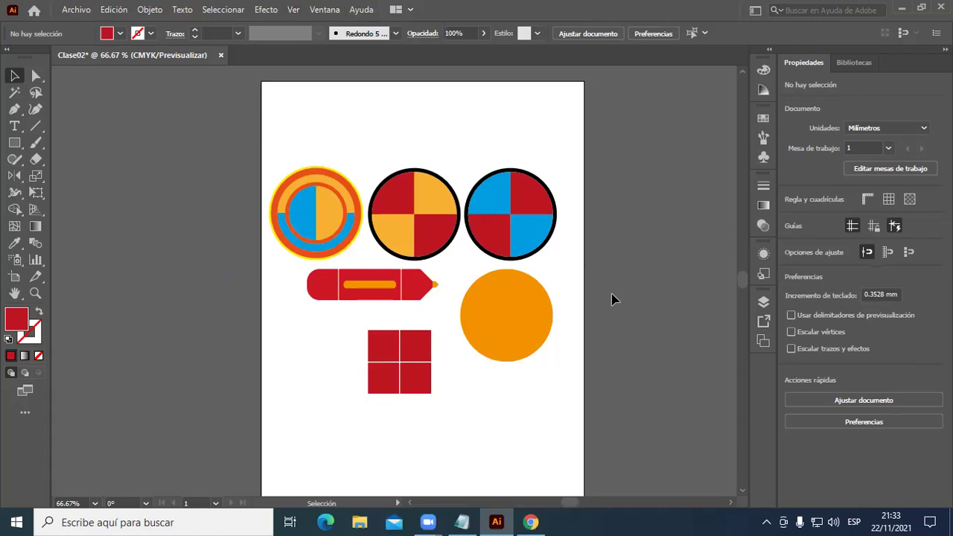
scroll(576, 355, "up", 2)
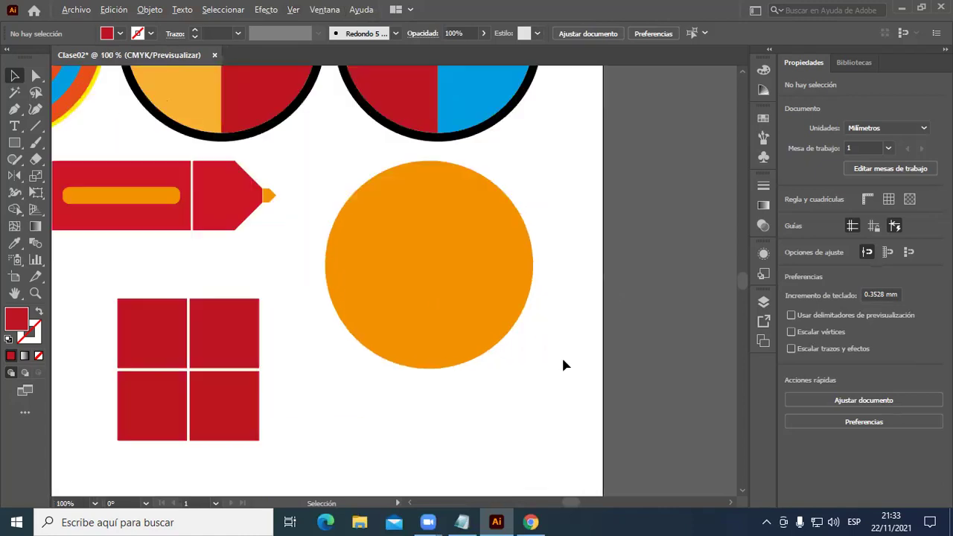
scroll(378, 404, "left", 2)
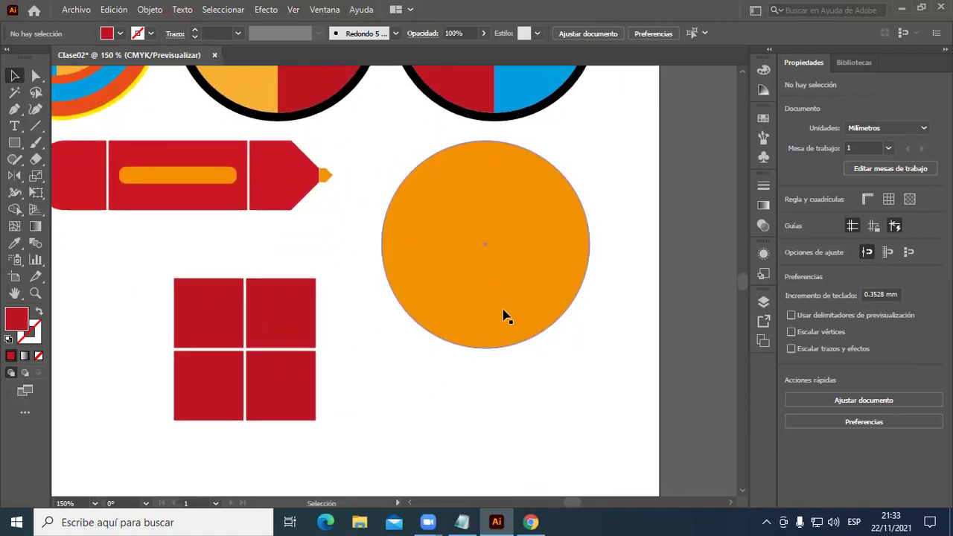
left_click(538, 326)
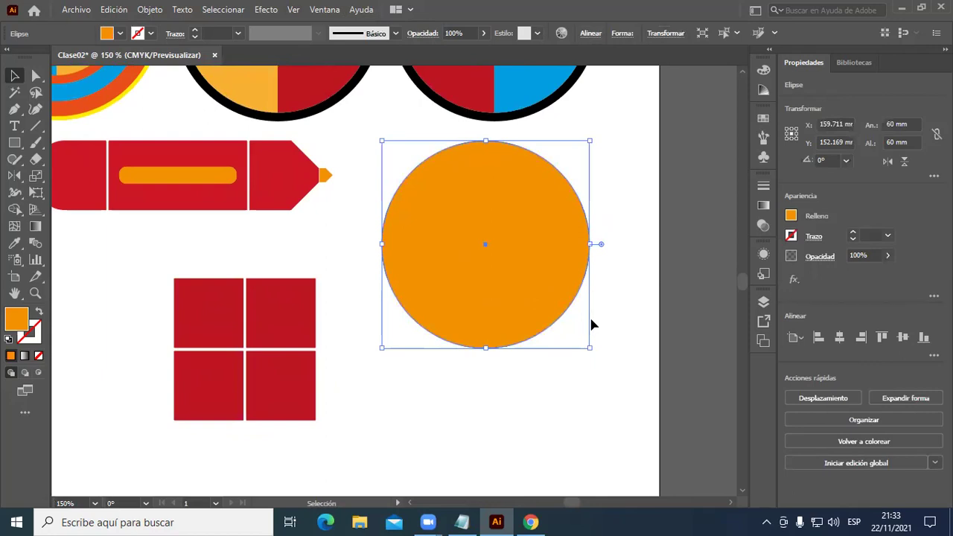
Bring the four red squares into view and select the top-left one.
left_click(204, 328)
left_click(213, 385)
left_click(262, 337)
left_click(237, 363)
left_click(286, 395)
left_click(282, 337)
left_click(243, 332)
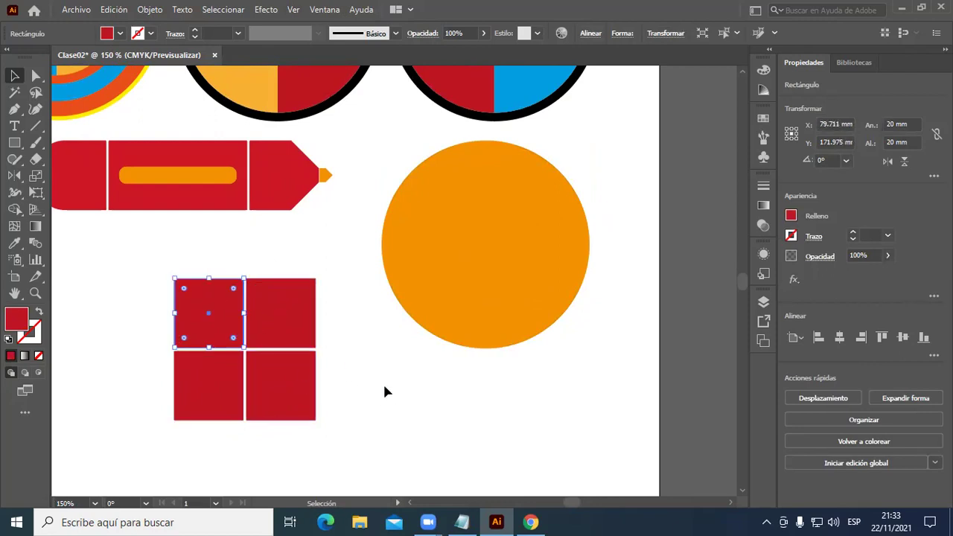
left_click(350, 393)
scroll(298, 404, "up", 2)
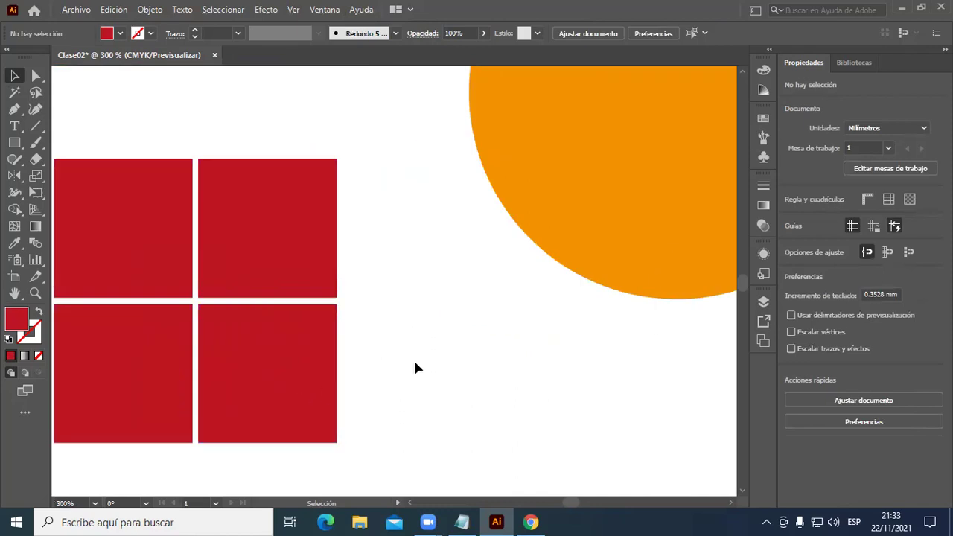
left_click_drag(415, 366, 502, 353)
left_click(246, 264)
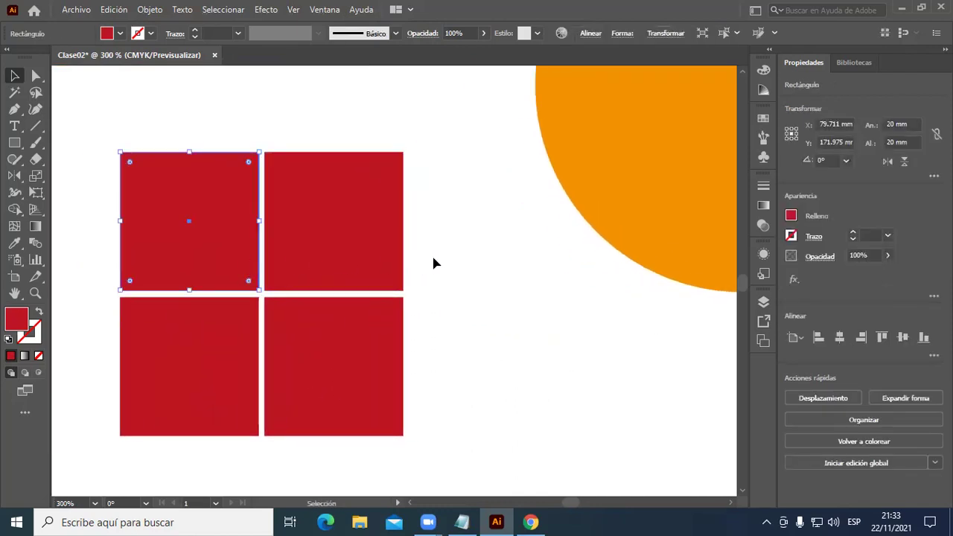
Give the top-left square's corner a 20 mm radius with Chamfer corner type.
left_click(934, 175)
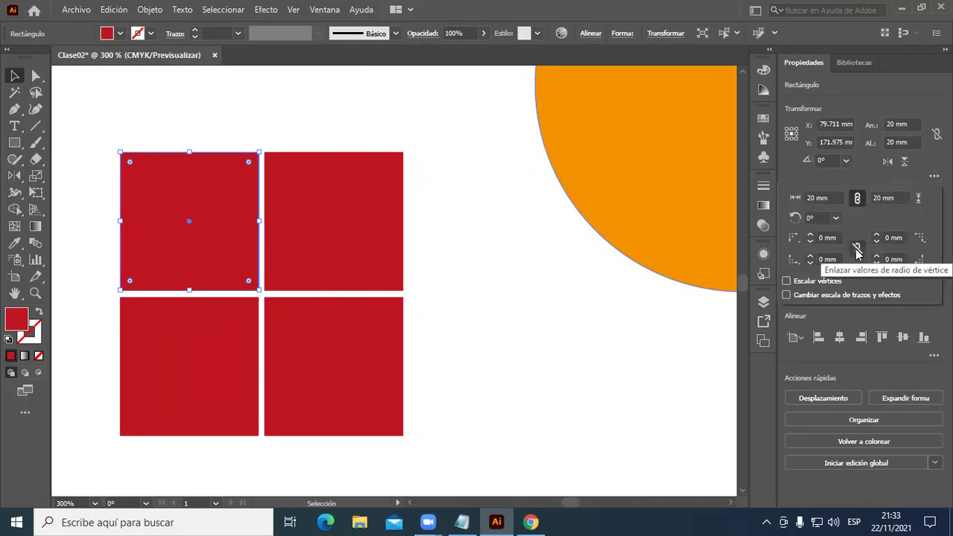
left_click(825, 238)
type("0")
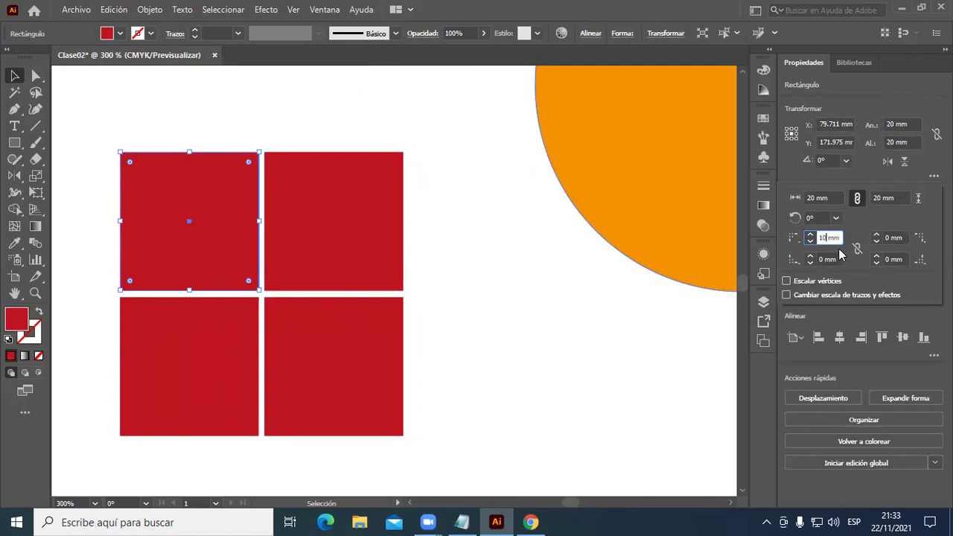
key("Return")
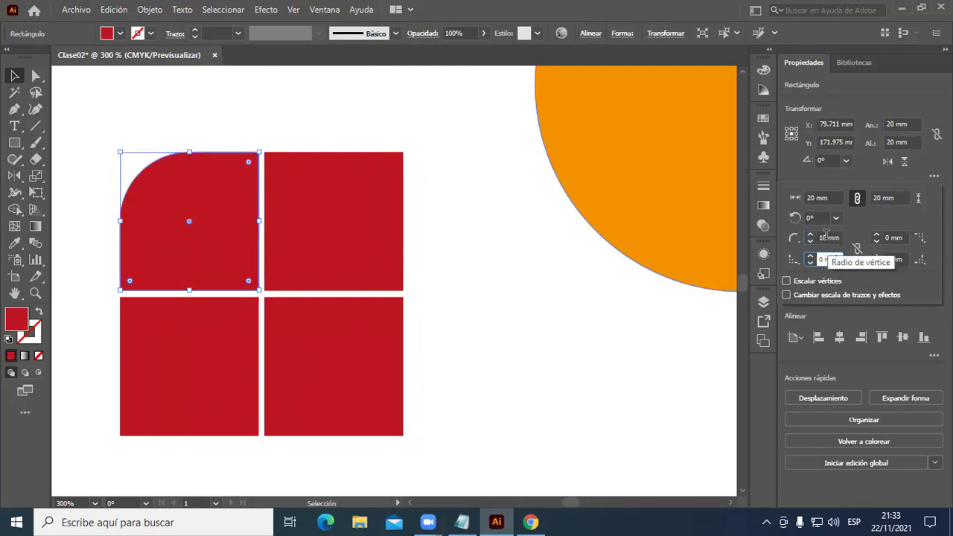
type("20")
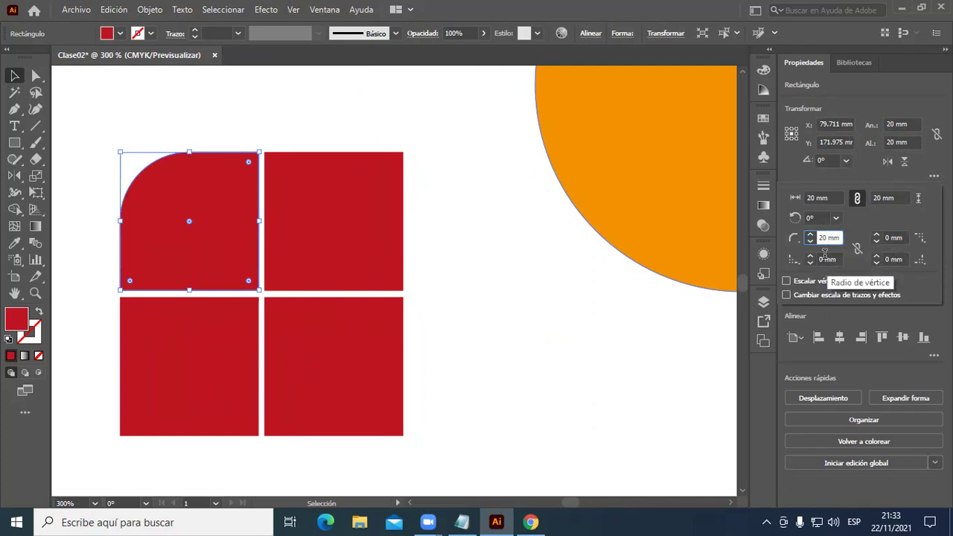
left_click(825, 258)
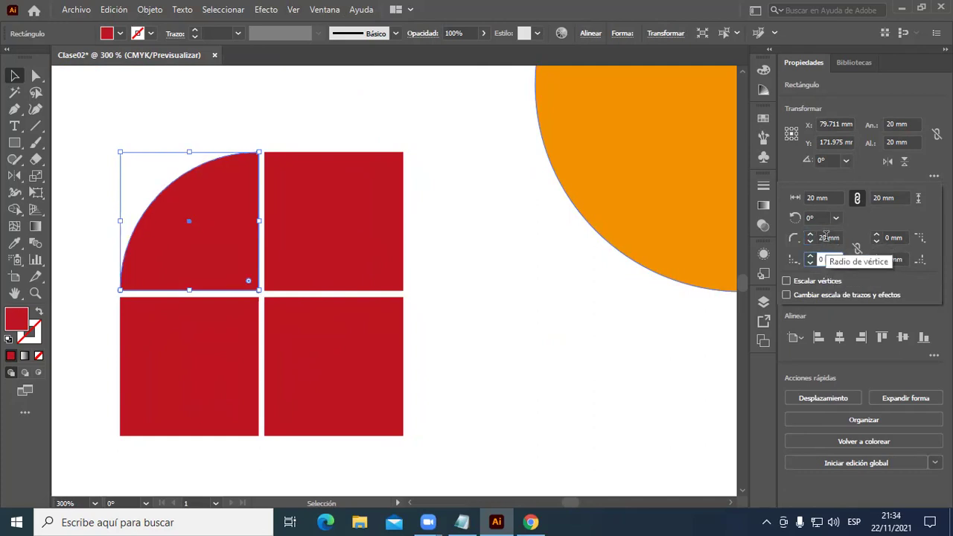
left_click(827, 237)
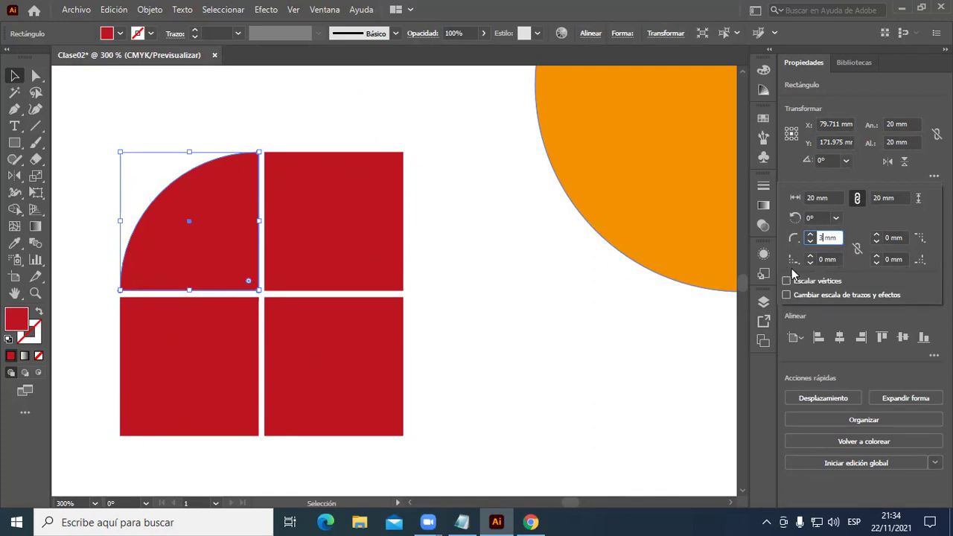
left_click(827, 258)
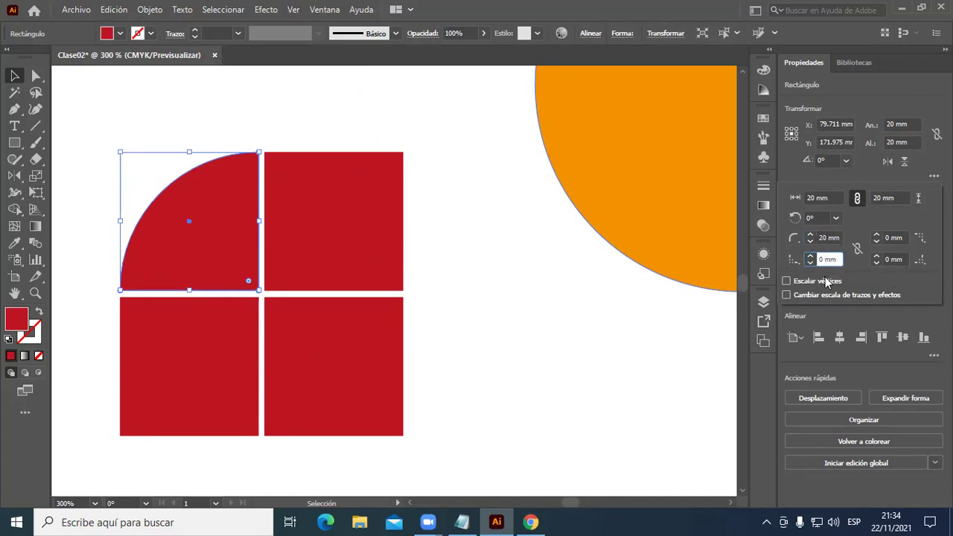
left_click(795, 238)
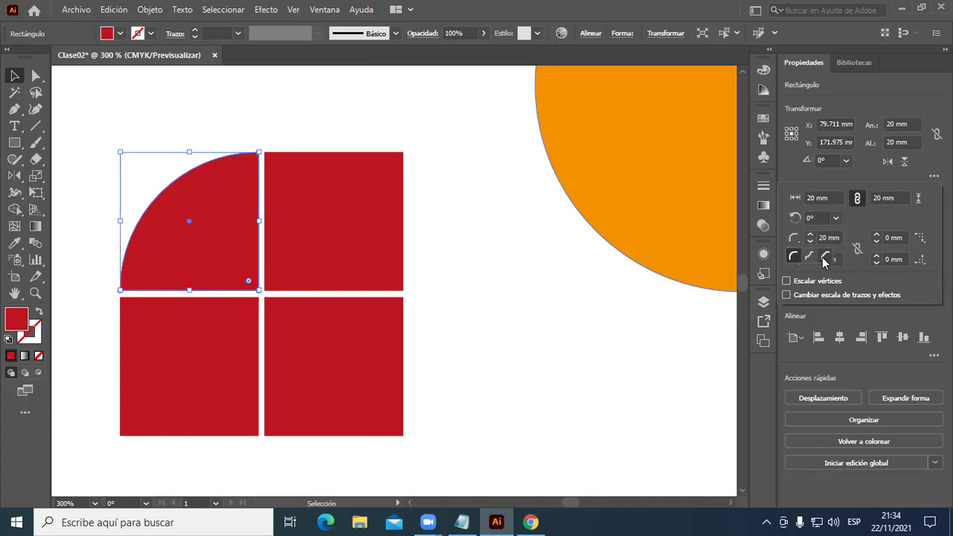
left_click(825, 257)
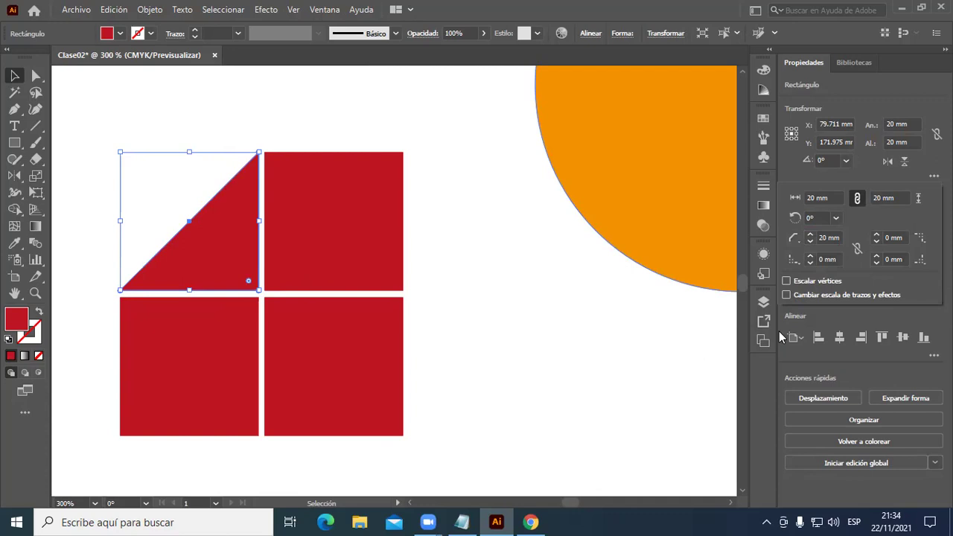
left_click(378, 252)
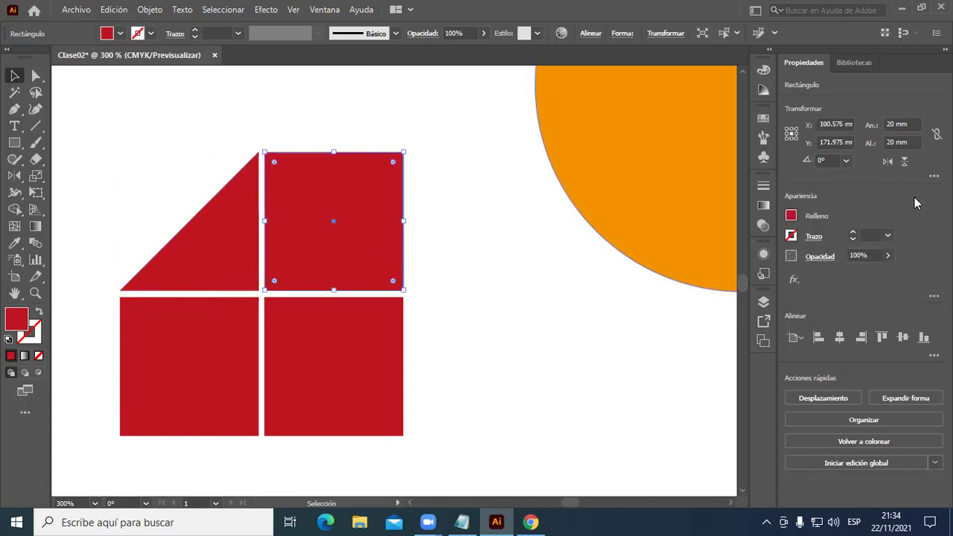
Chamfer the top-right square's top-right corner at 20 mm.
left_click(934, 175)
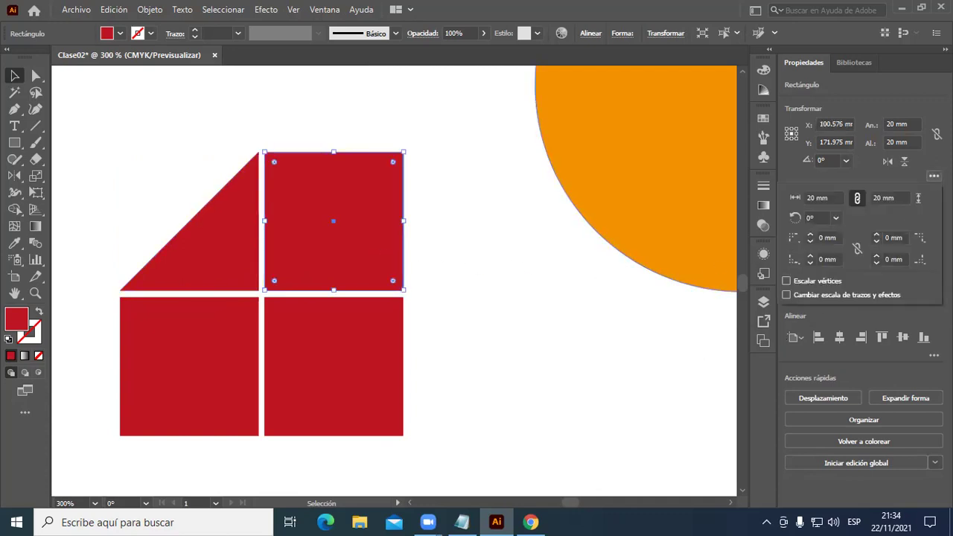
left_click(919, 239)
left_click(922, 257)
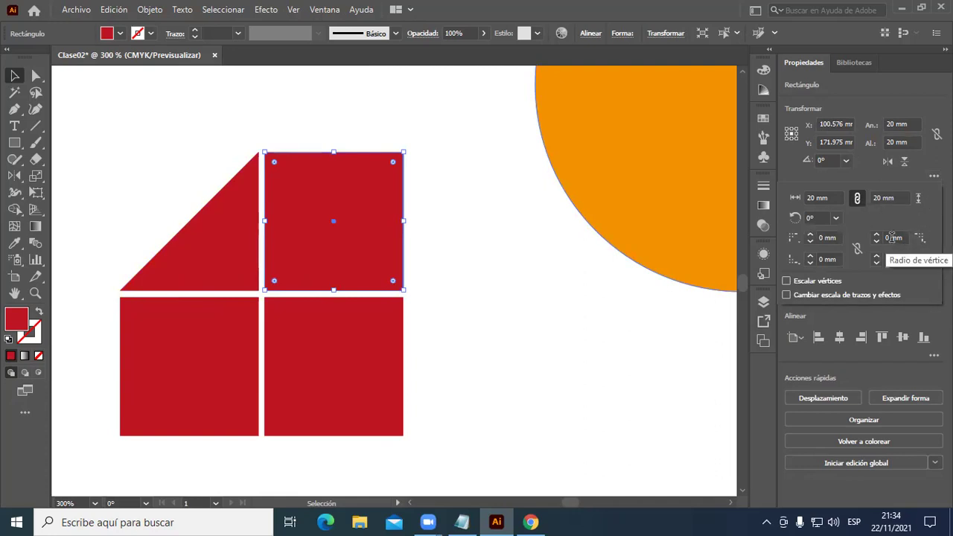
left_click(892, 237)
type("20")
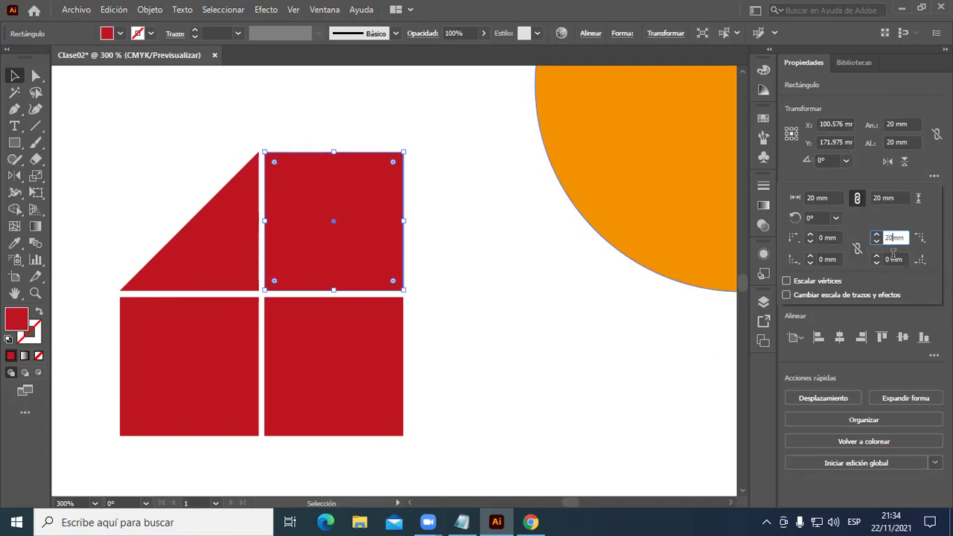
key("Return")
left_click(921, 240)
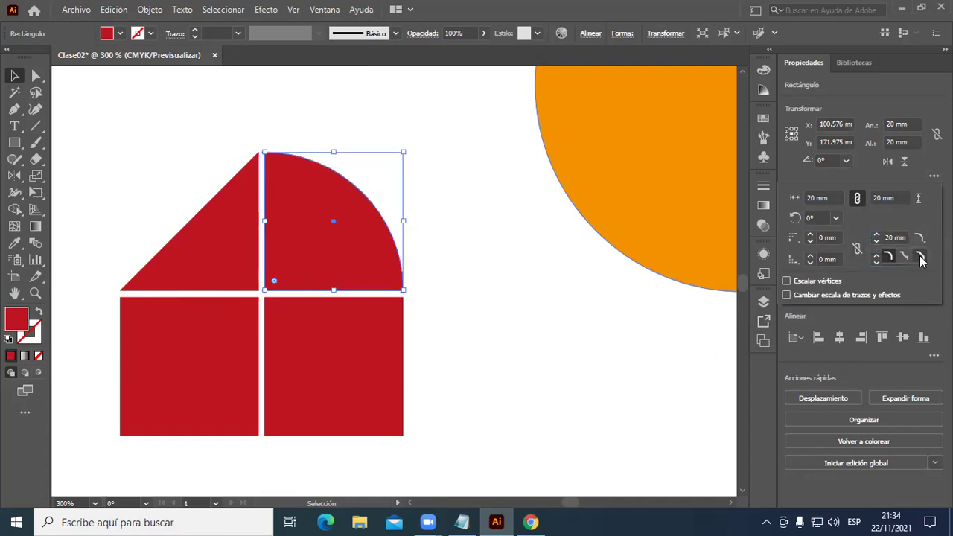
left_click(922, 255)
Chamfer the bottom-left square's bottom-left corner at 20 mm.
left_click(250, 376)
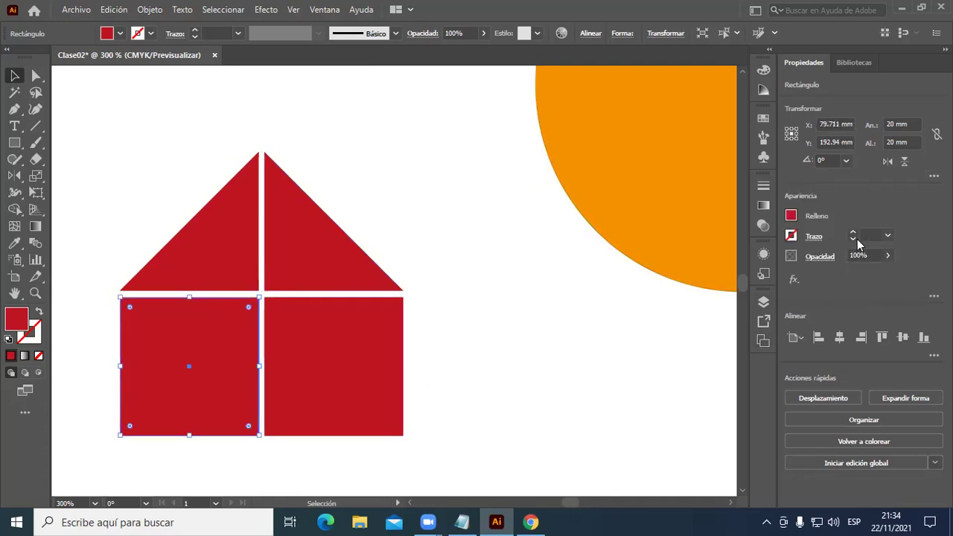
left_click(934, 176)
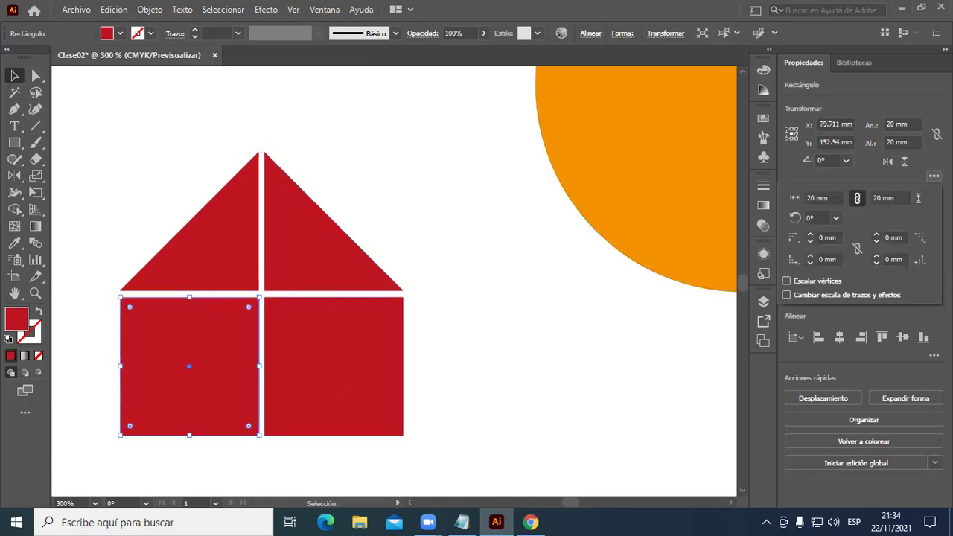
double_click(826, 259)
type("20")
left_click(826, 237)
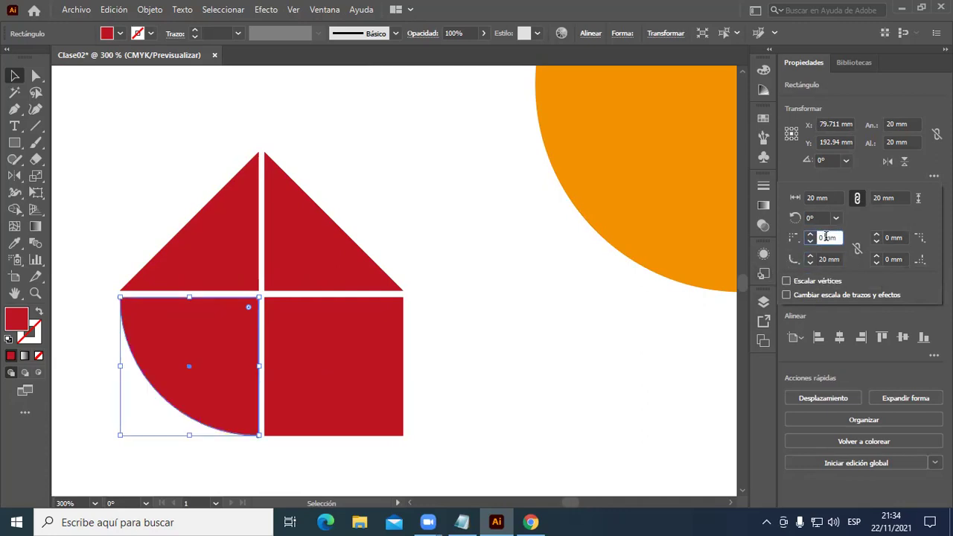
left_click(793, 259)
left_click(825, 277)
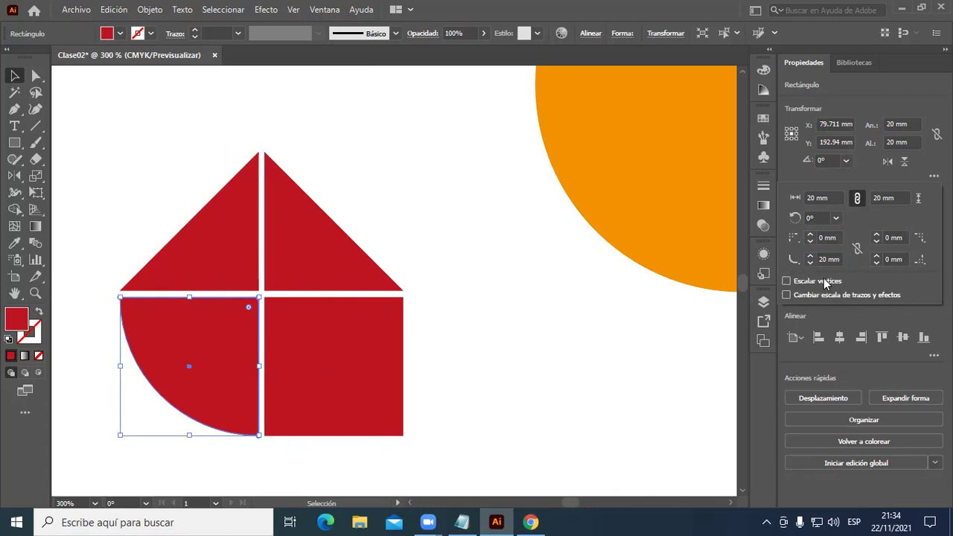
Chamfer the bottom-right square's bottom-right corner at 20 mm.
left_click(400, 382)
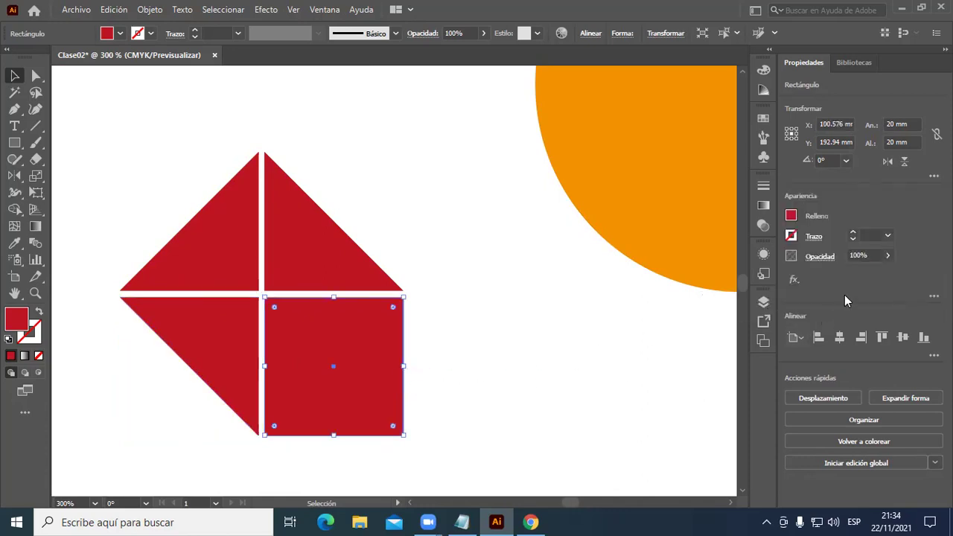
left_click(934, 176)
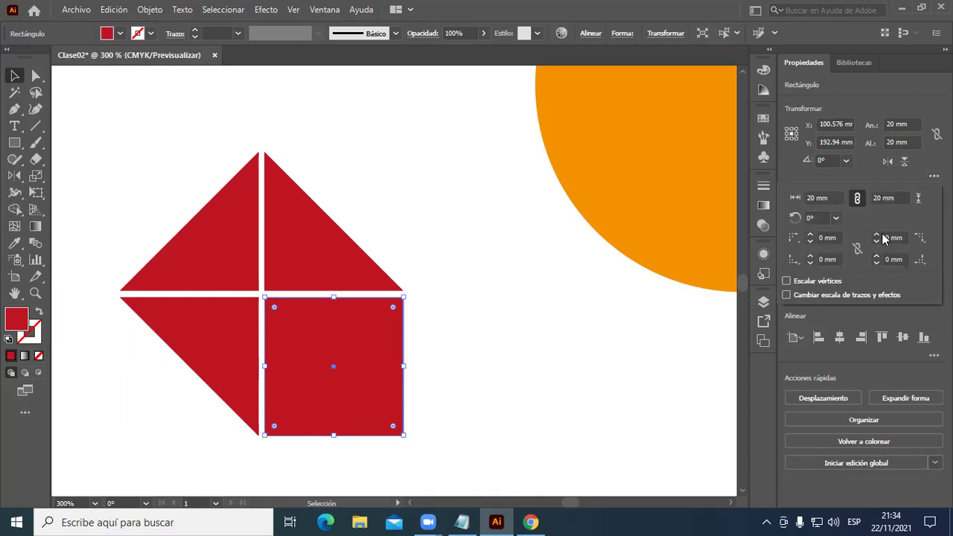
left_click(892, 259)
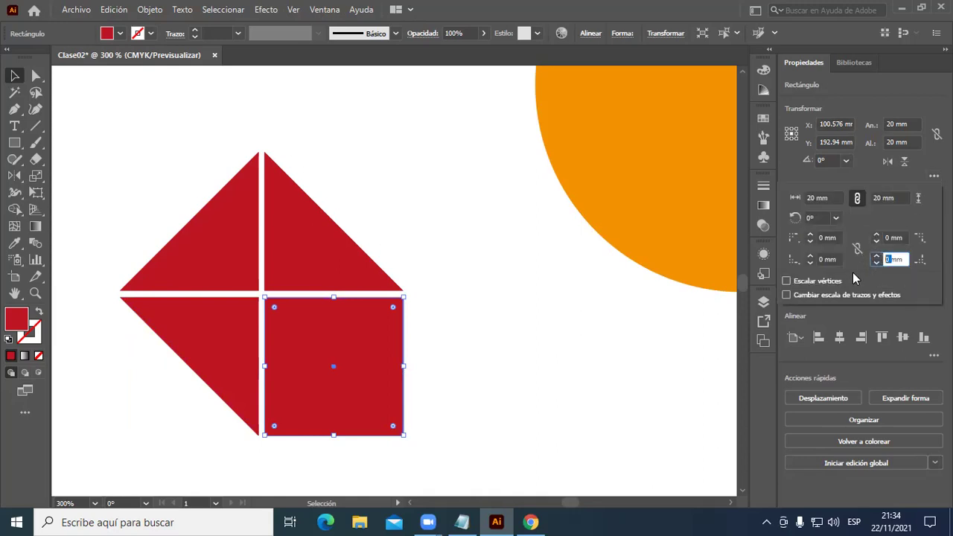
type("20")
key("Return")
left_click(921, 259)
left_click(922, 285)
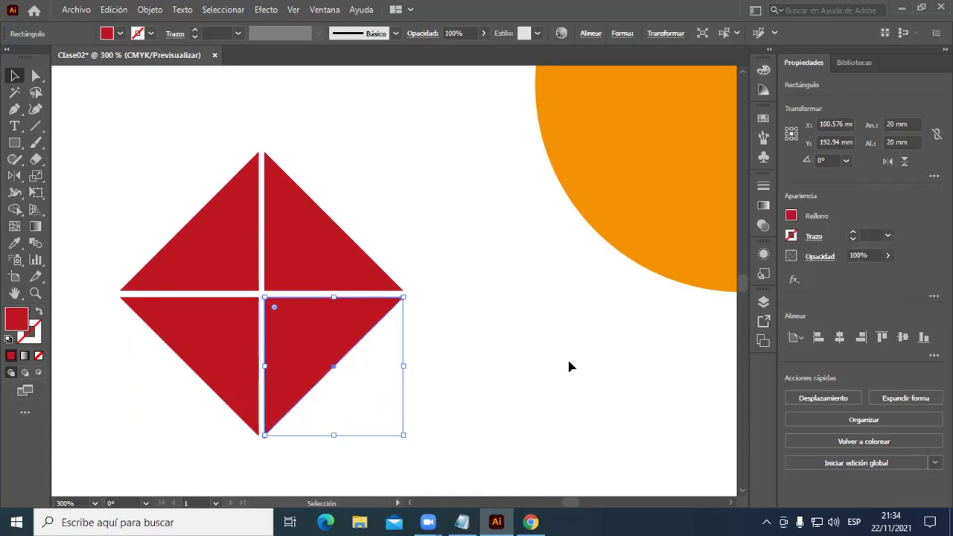
key("ctrl+minus")
left_click_drag(610, 360, 504, 384)
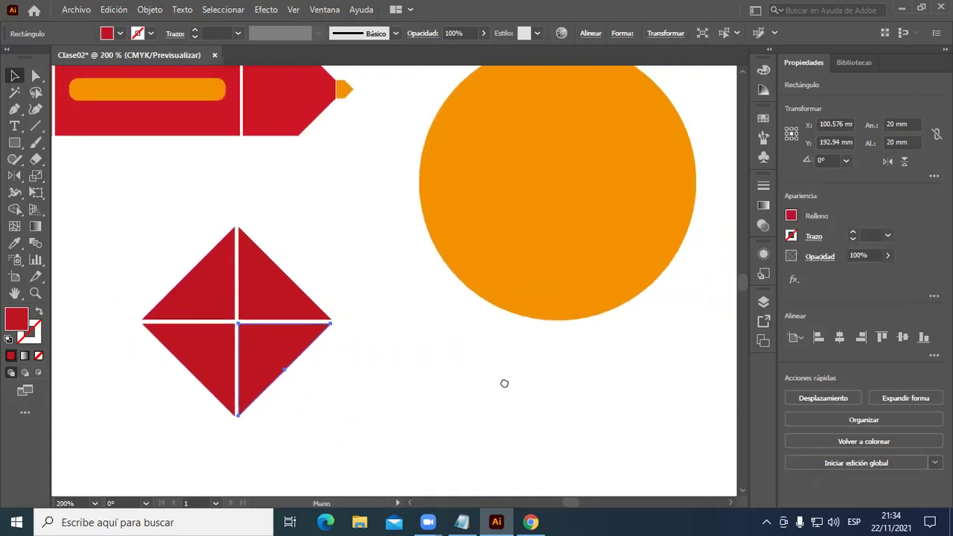
Fill the top-left and bottom-right triangles blue.
left_click(152, 224)
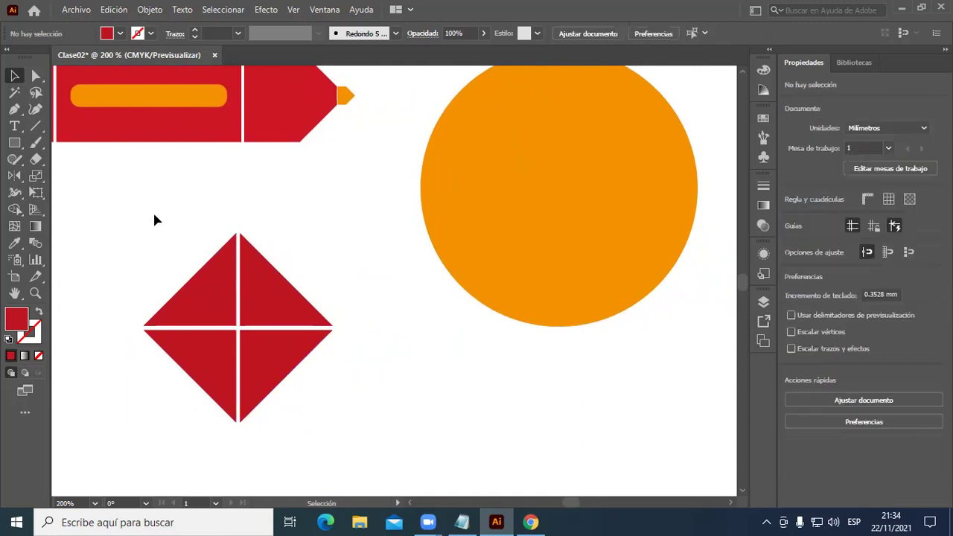
left_click(201, 292)
left_click(791, 216)
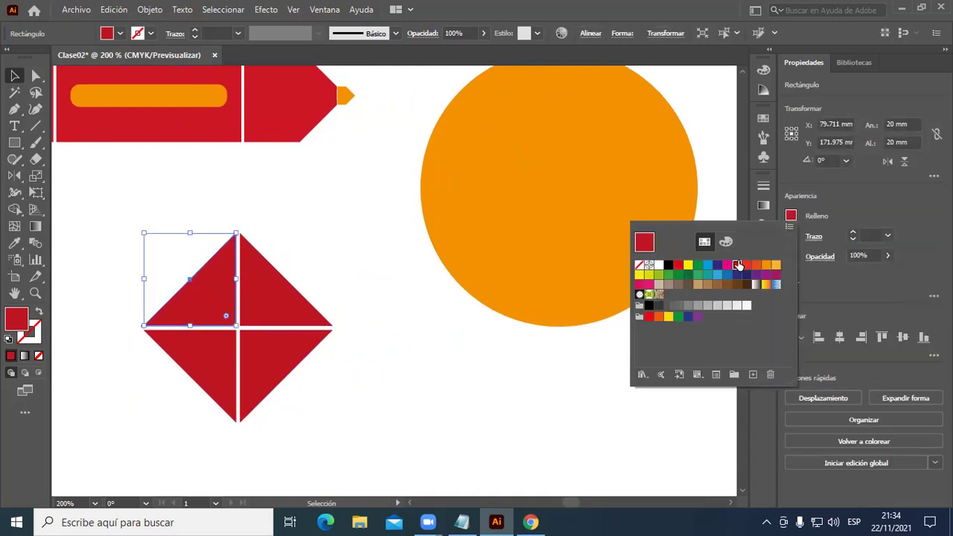
left_click(707, 265)
left_click(298, 366)
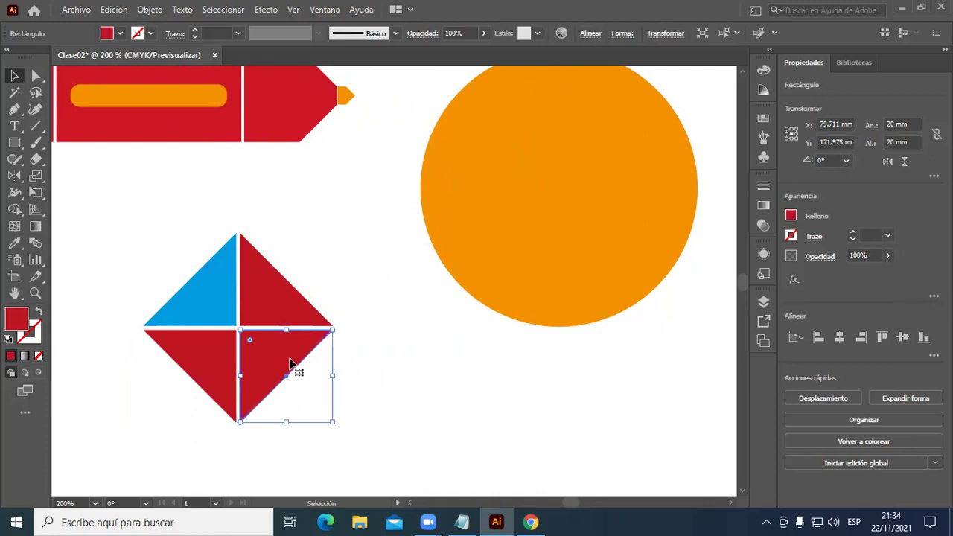
left_click(792, 216)
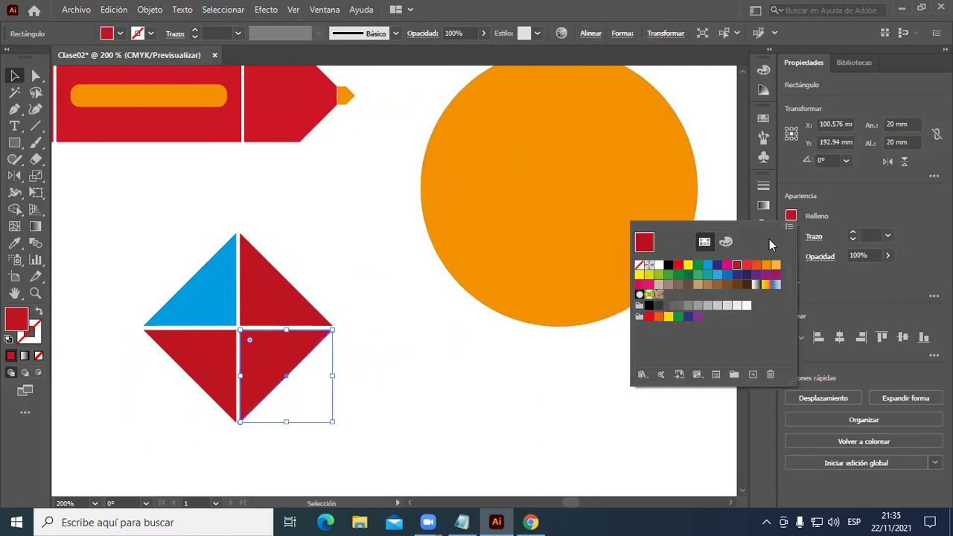
left_click(708, 266)
left_click(532, 400)
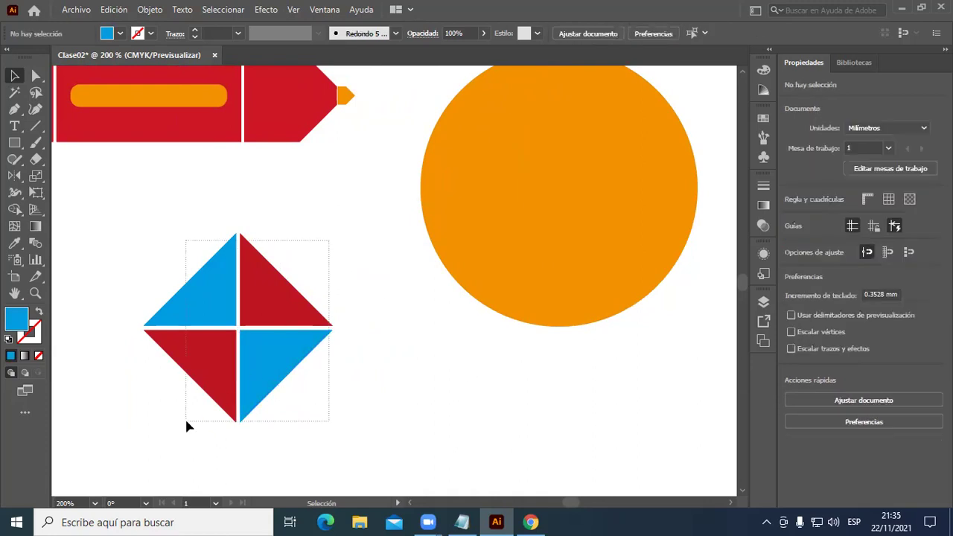
Group the four triangles and centre the diamond on the orange circle.
left_click_drag(186, 422, 185, 420)
key("ctrl+g")
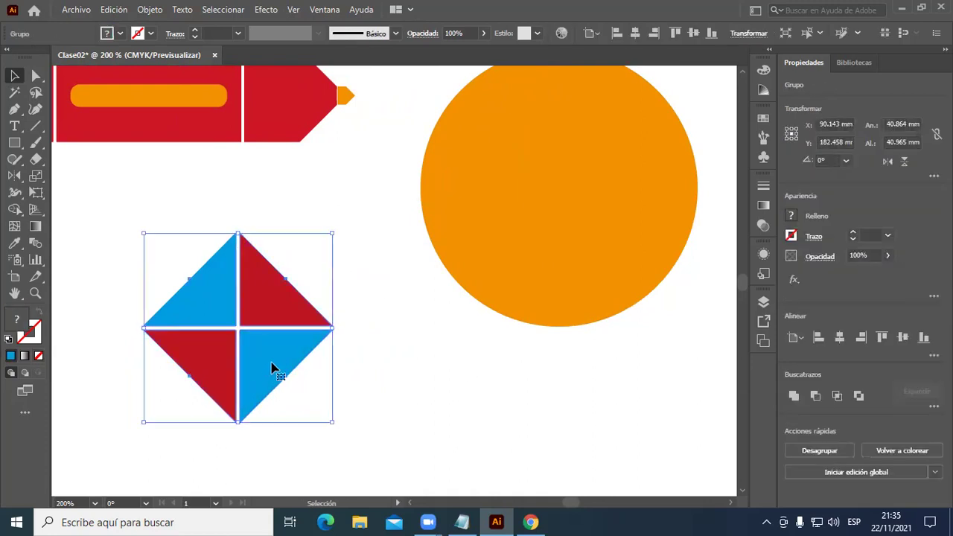
mouse_move(239, 334)
left_mouse_down()
mouse_move(569, 195)
mouse_move(558, 195)
left_mouse_up()
left_click(668, 393)
scroll(679, 390, "up", 2)
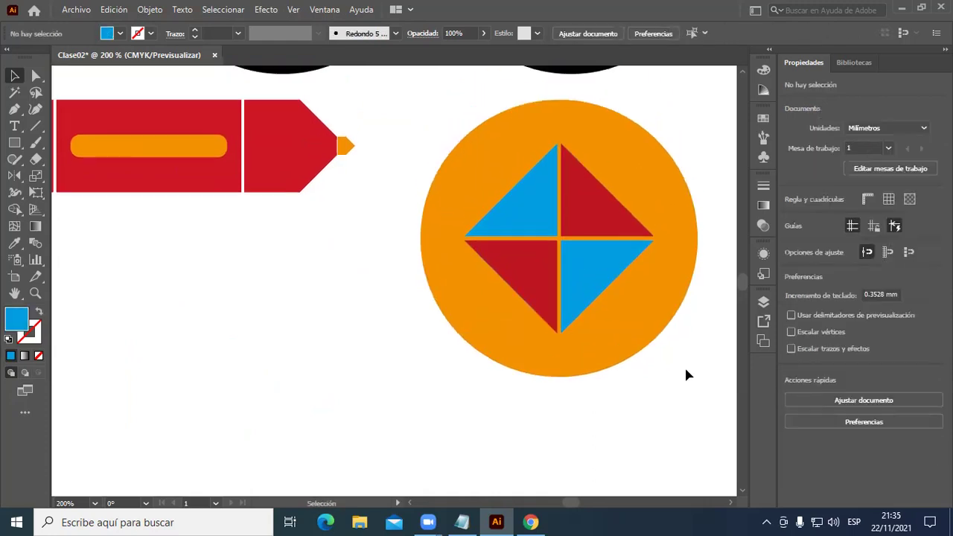
scroll(689, 337, "up", 1)
left_click_drag(672, 358, 509, 466)
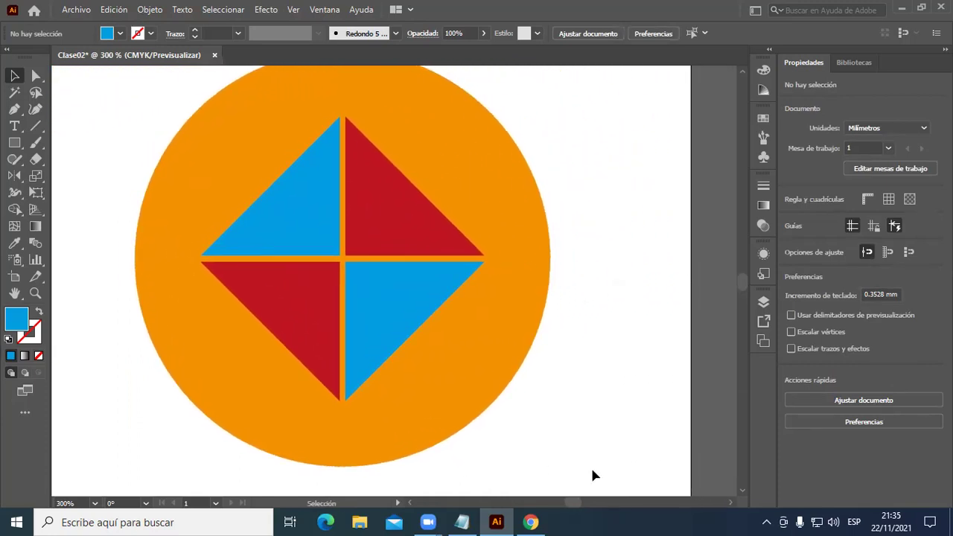
key("space")
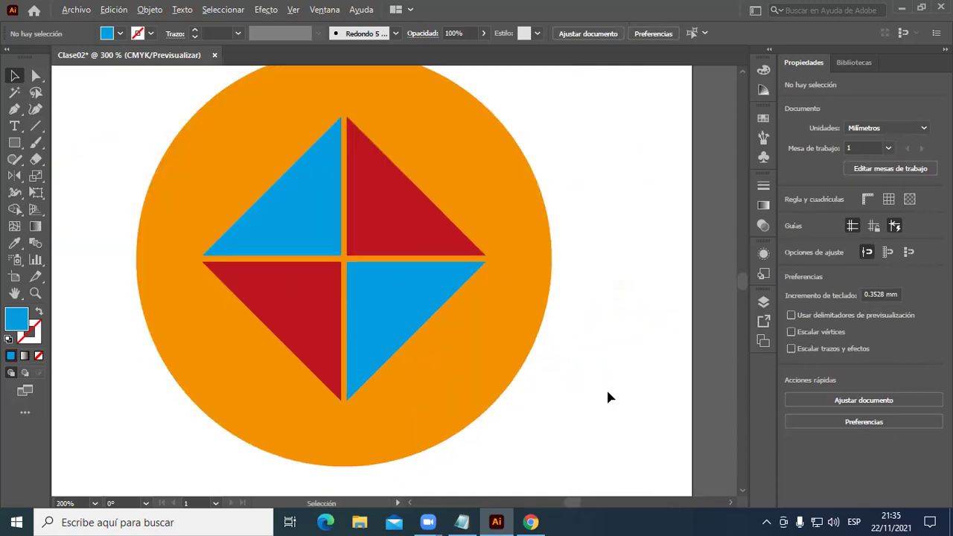
scroll(607, 388, "down", 1)
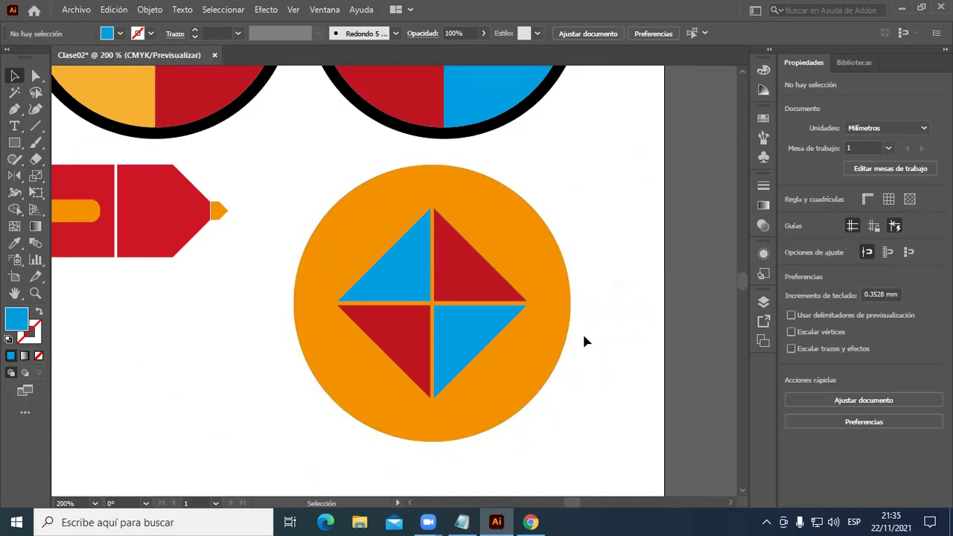
mouse_move(579, 356)
left_mouse_down()
mouse_move(674, 347)
mouse_move(706, 321)
left_mouse_up()
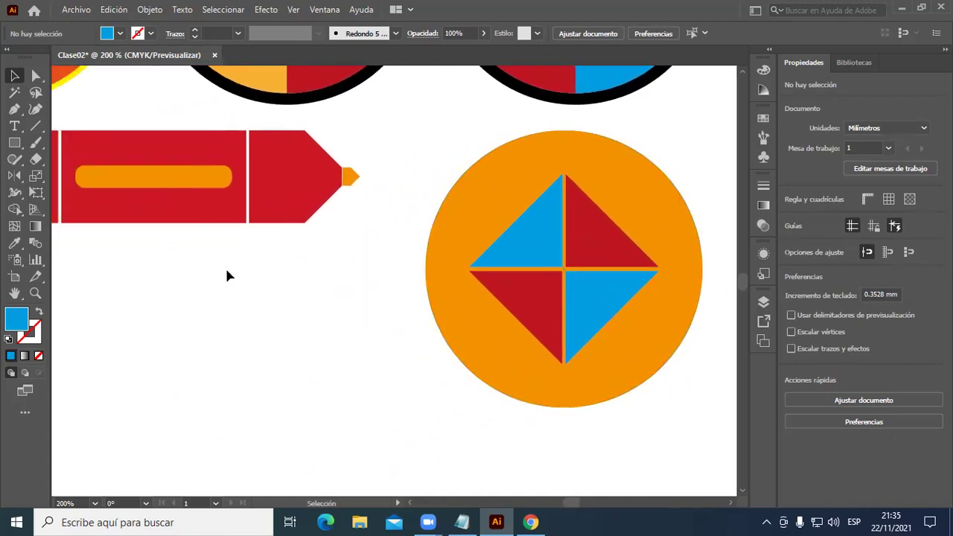
Draw a 50 × 50 mm circle with the Ellipse tool.
left_click(16, 144)
left_click(92, 176)
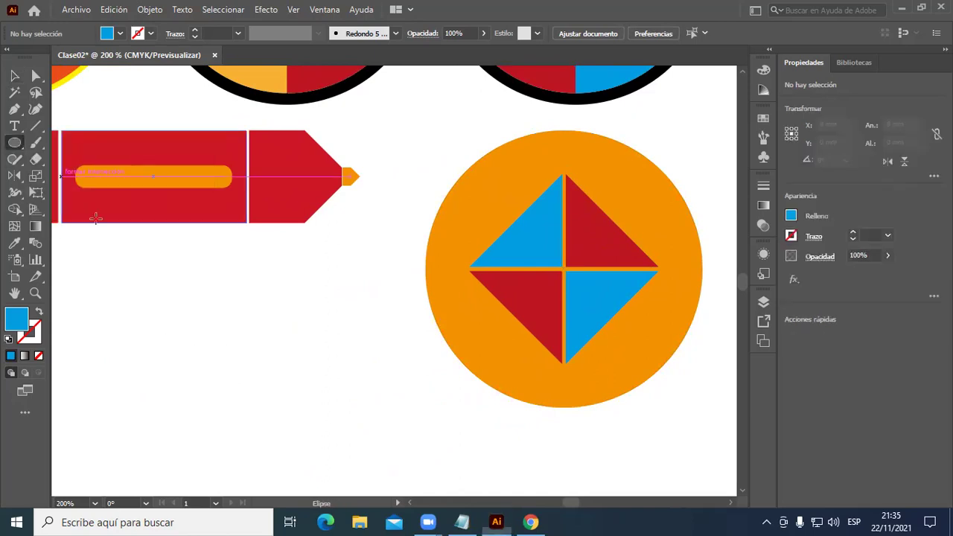
left_click(239, 423)
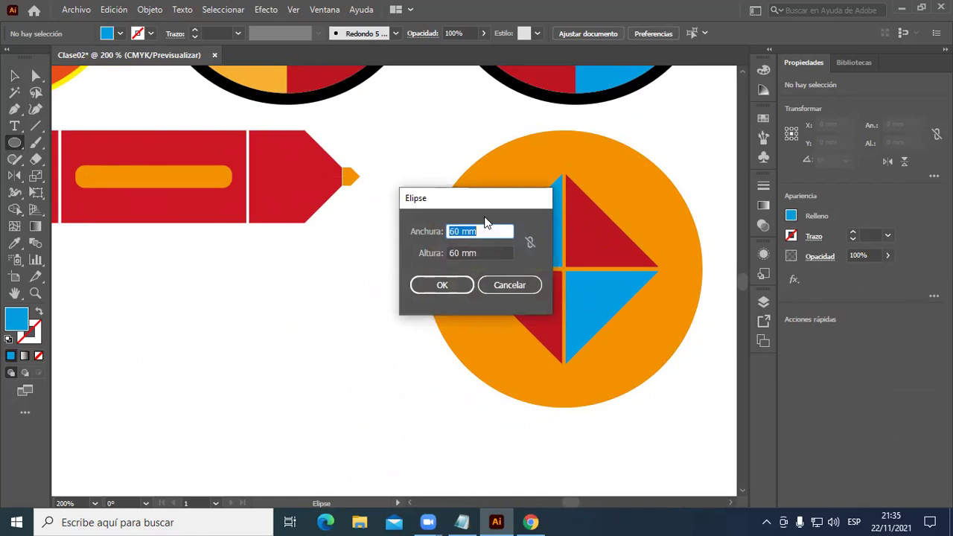
type("50")
key("Tab")
type("5")
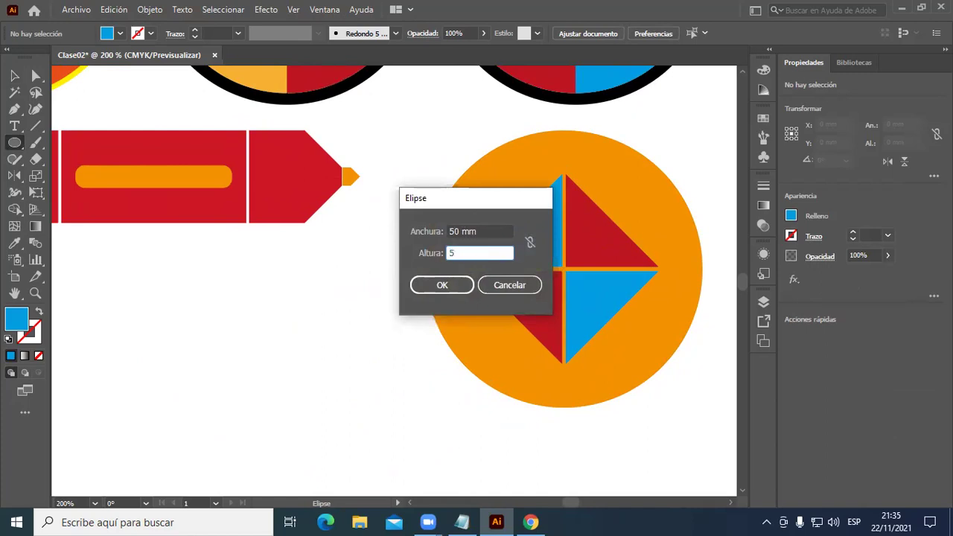
type("0")
key("Return")
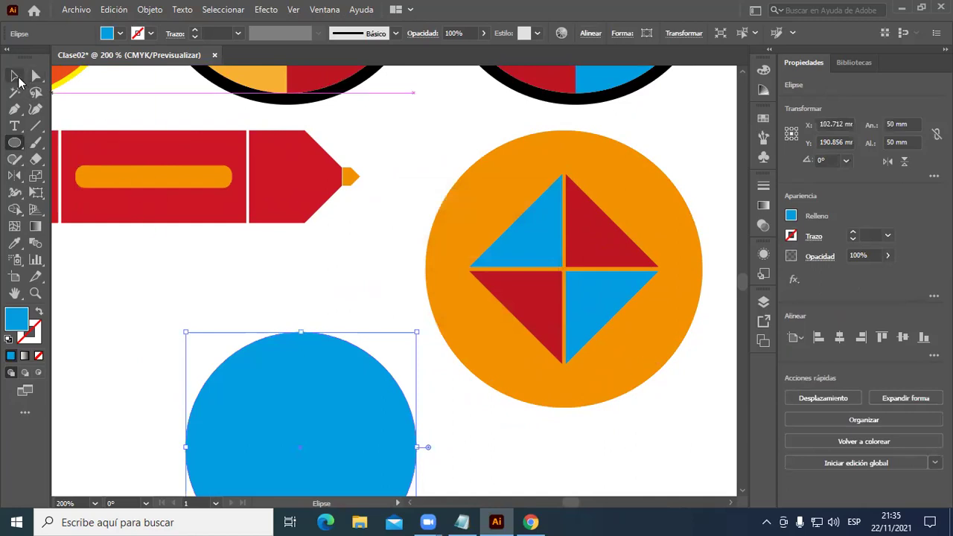
Give the circle no fill and a 2 pt red outline.
left_click(15, 76)
left_click_drag(308, 437, 257, 353)
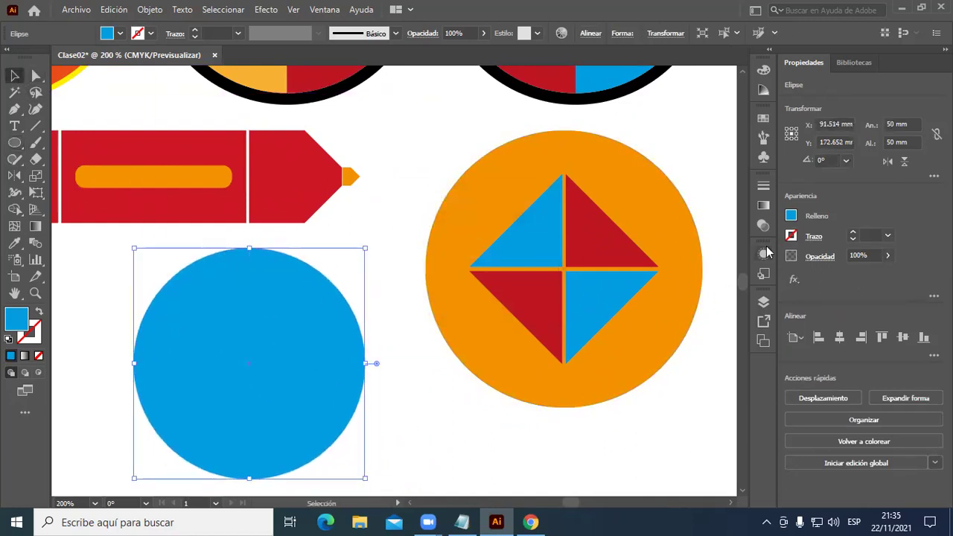
left_click(791, 216)
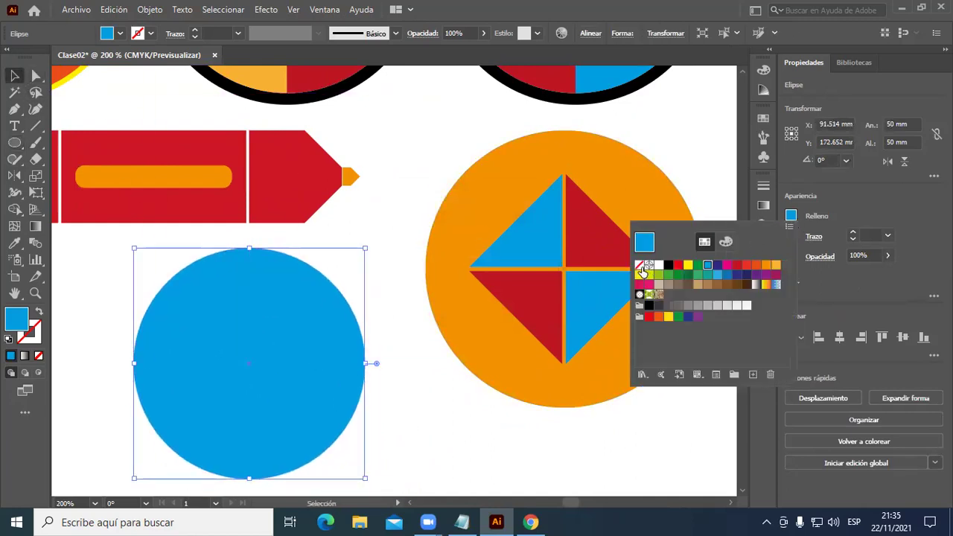
left_click(639, 266)
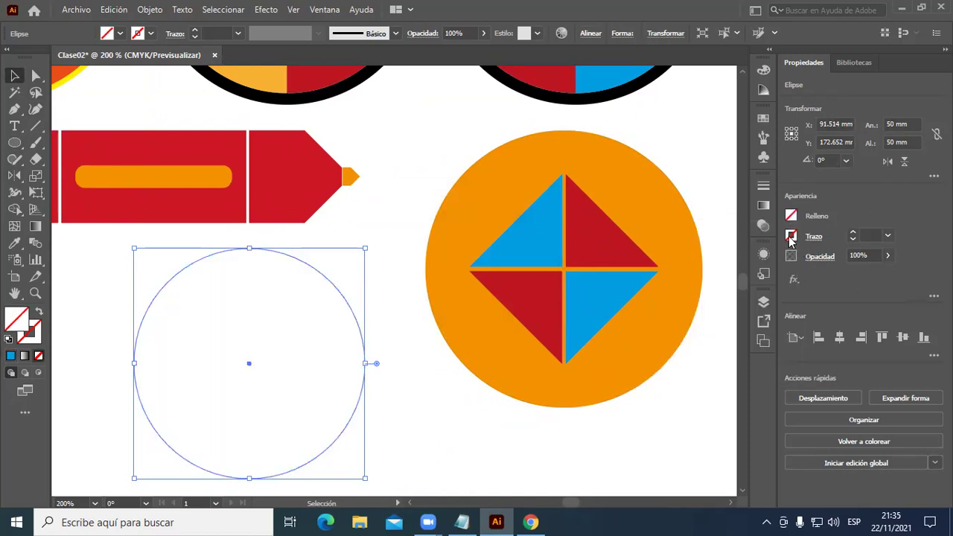
left_click(791, 236)
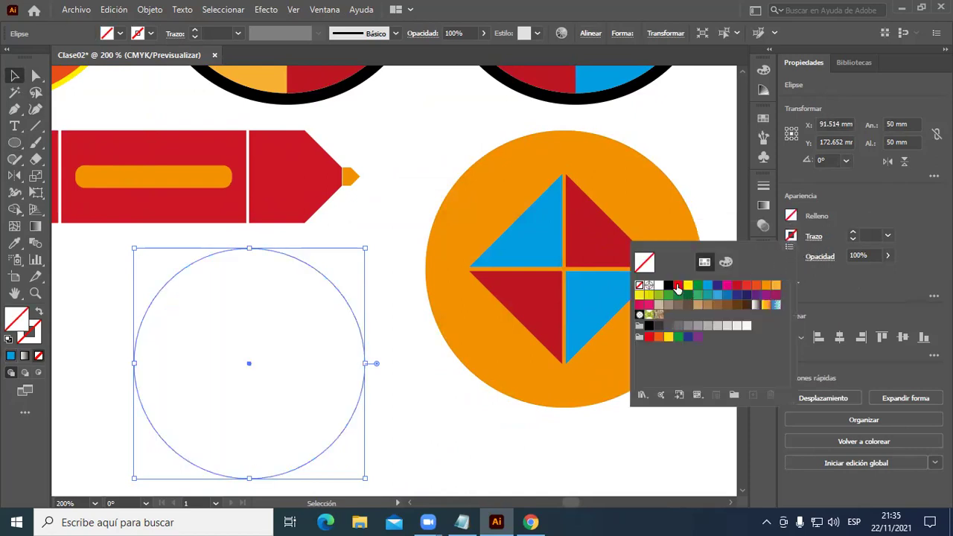
left_click(678, 286)
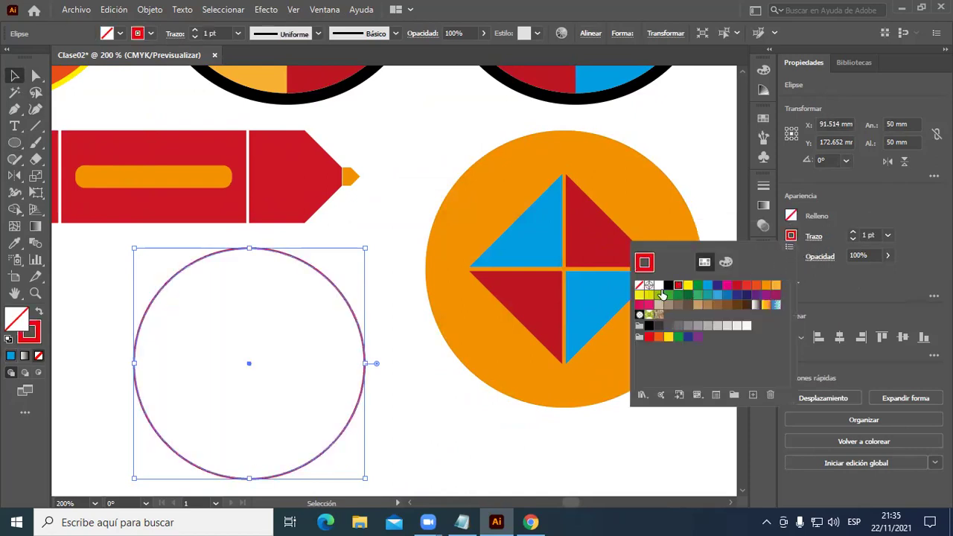
left_click(854, 233)
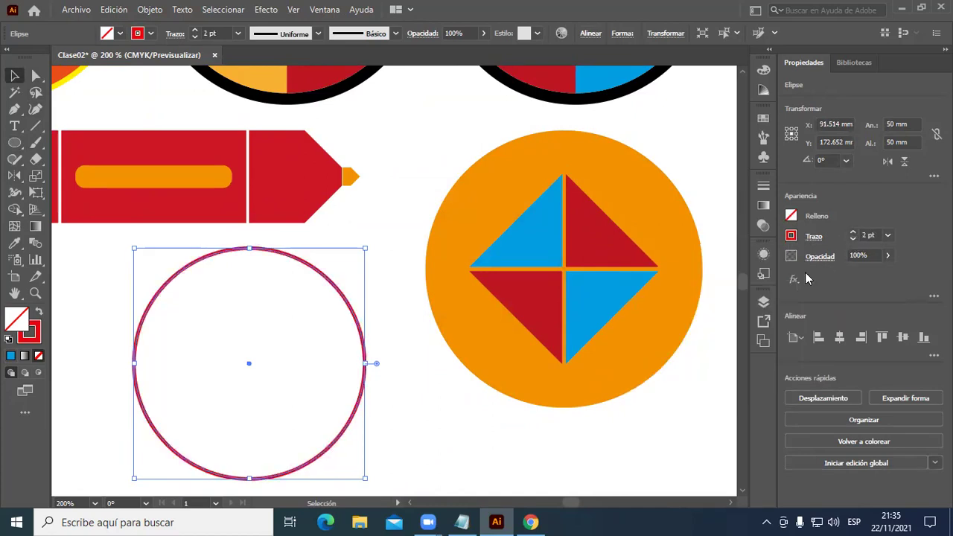
Centre the red ring on the orange badge and check its transform options.
left_click_drag(251, 366, 566, 270)
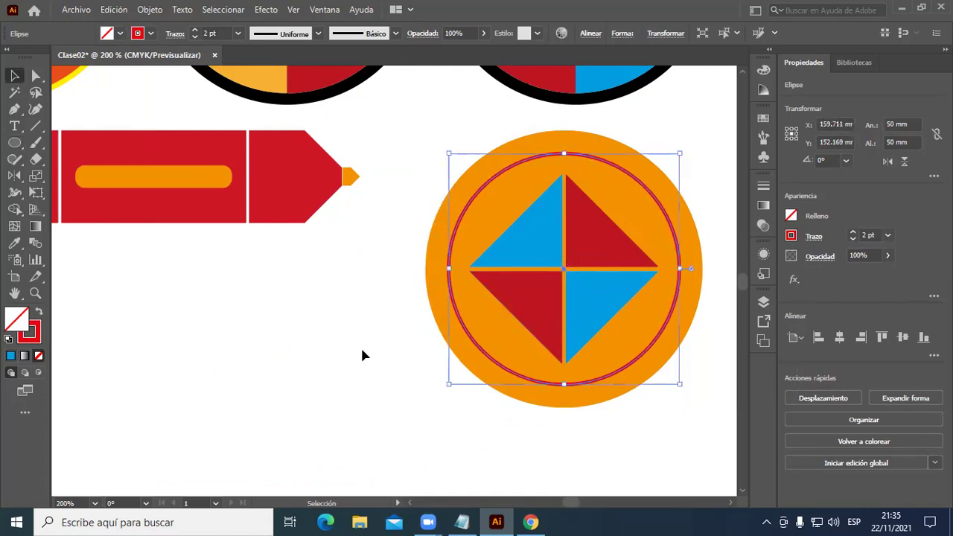
left_click(295, 353)
scroll(742, 237, "up", 1)
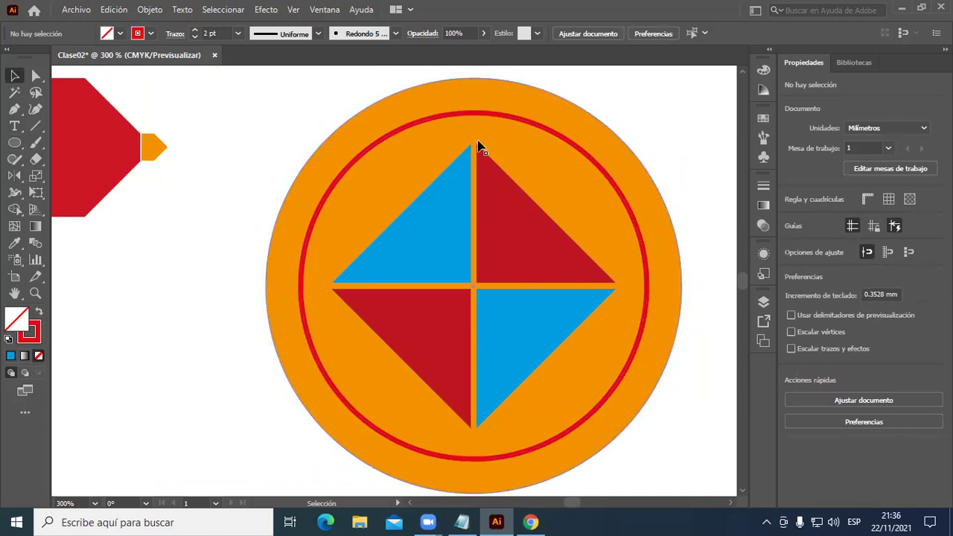
left_click(510, 119)
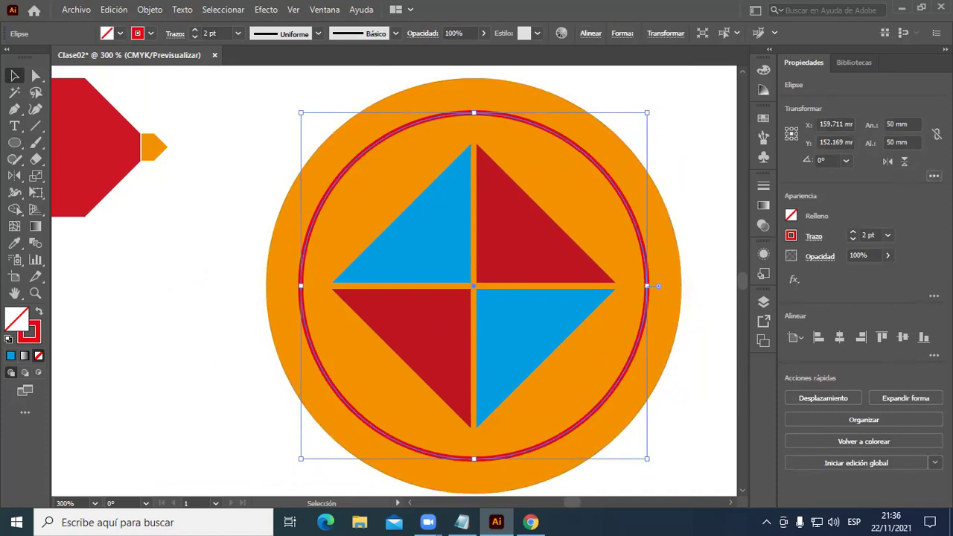
left_click(934, 175)
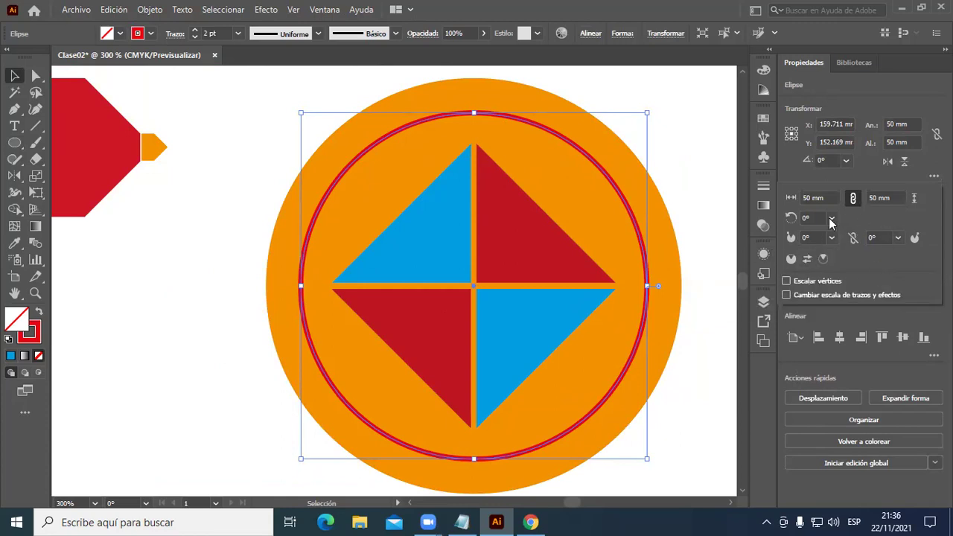
left_click(709, 392)
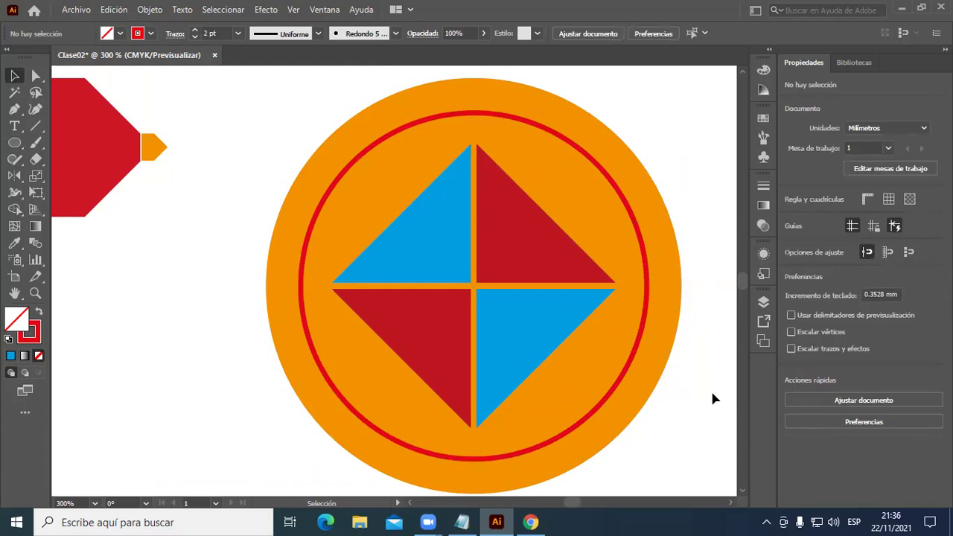
Place a copy of the red ring below the pencil.
scroll(704, 353, "down", 1)
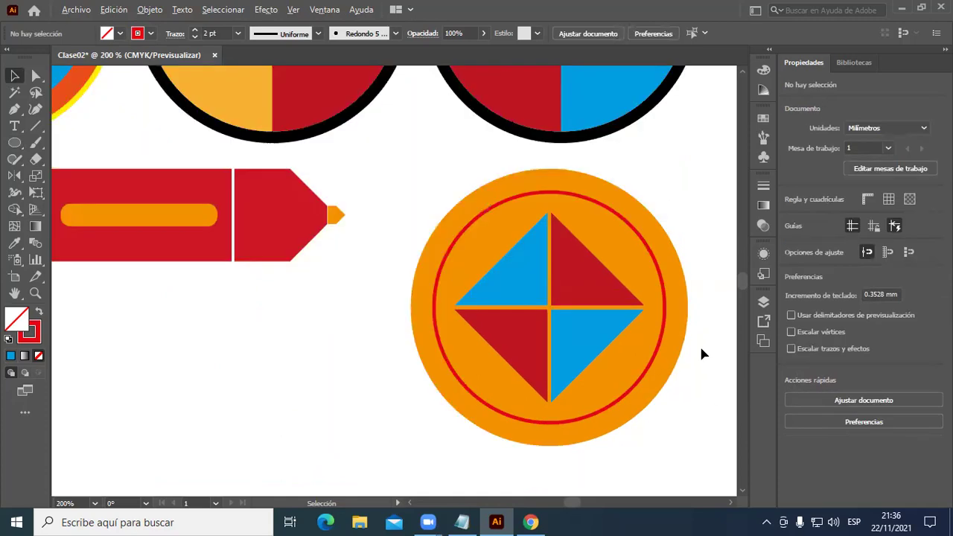
left_click_drag(304, 390, 339, 320)
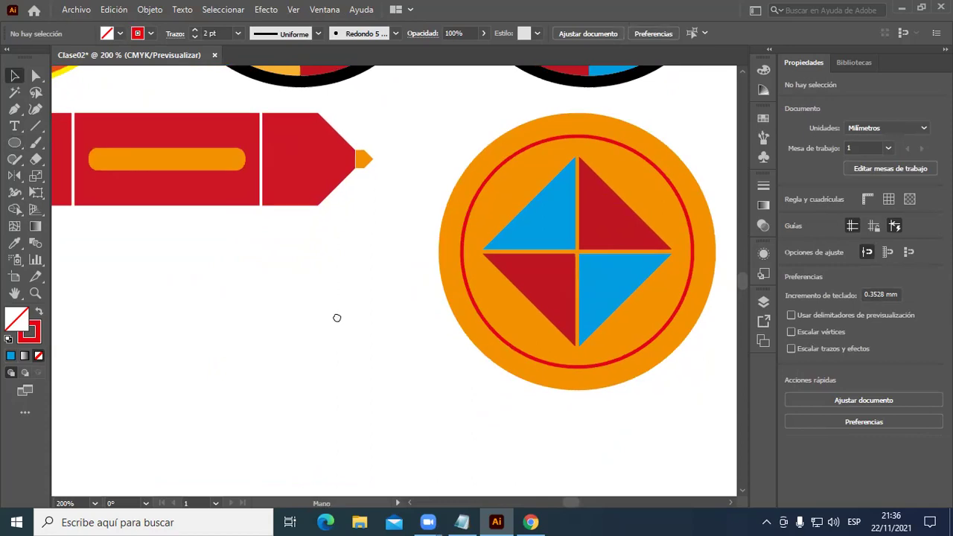
left_click_drag(500, 319, 117, 437)
left_click(447, 435)
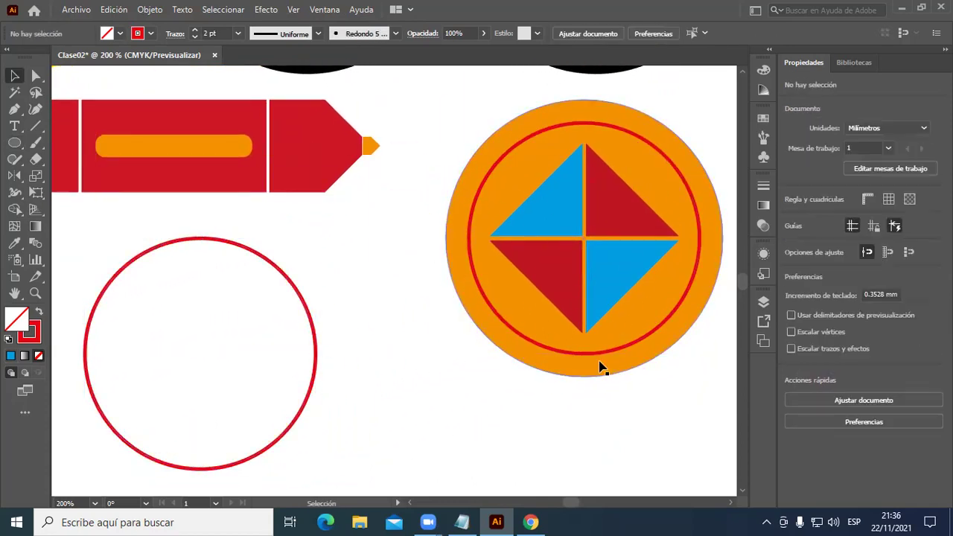
left_click(604, 355)
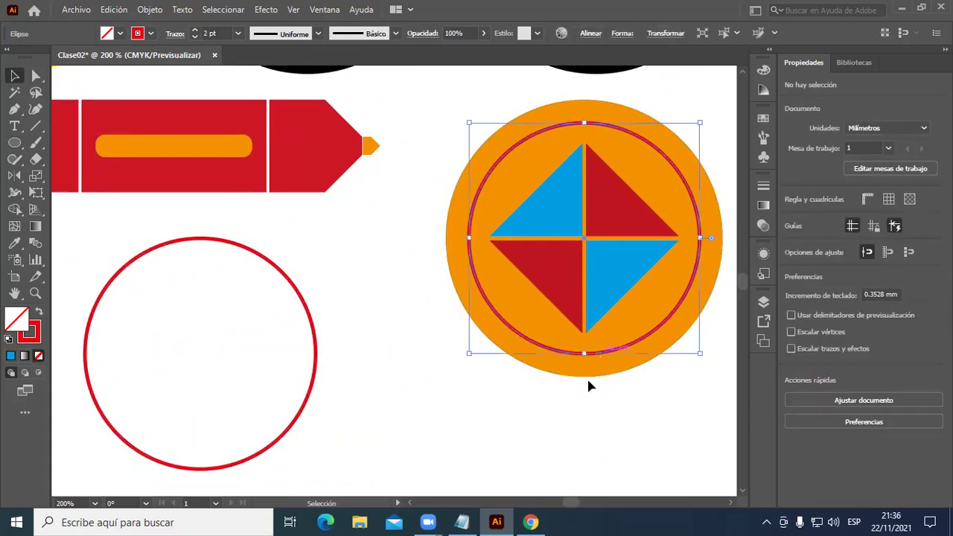
left_click(551, 424)
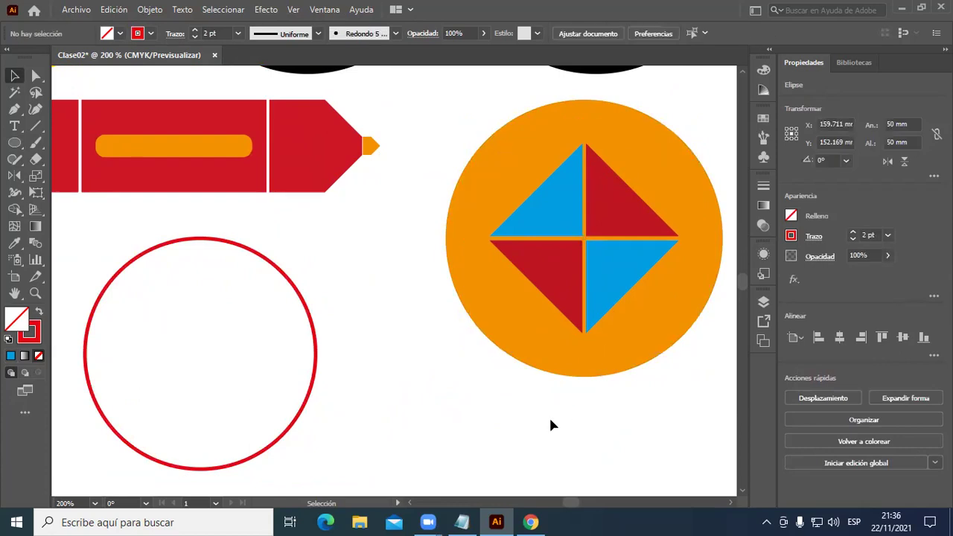
Try pie angles on the copied circle, undo to a full circle, pick Direct Selection.
left_click(317, 375)
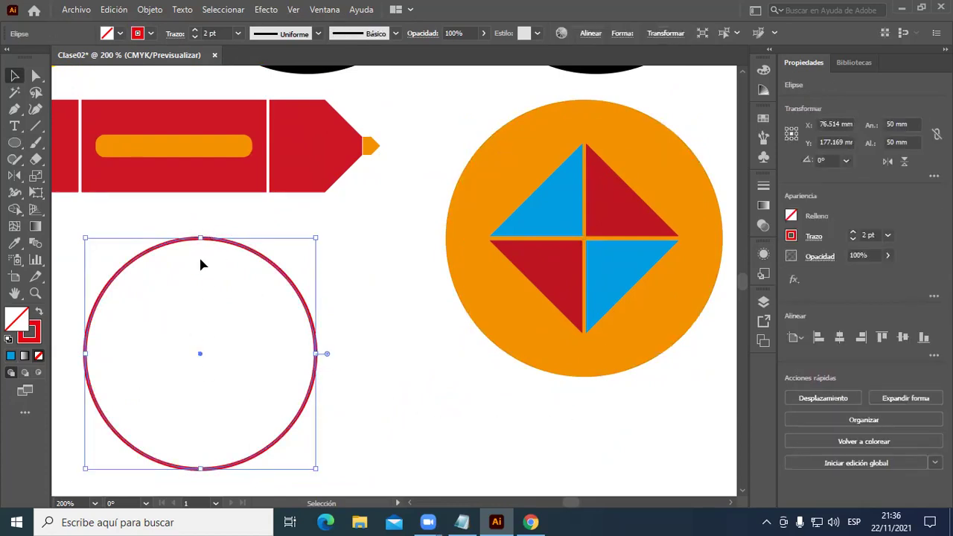
left_click(322, 356)
mouse_move(326, 353)
left_mouse_down()
mouse_move(297, 298)
mouse_move(207, 265)
left_mouse_up()
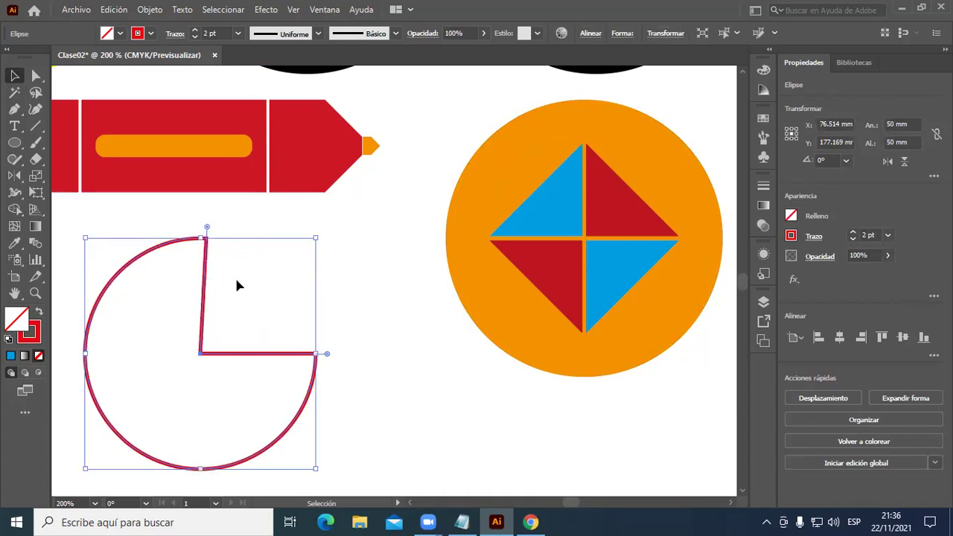
left_click_drag(326, 356, 205, 469)
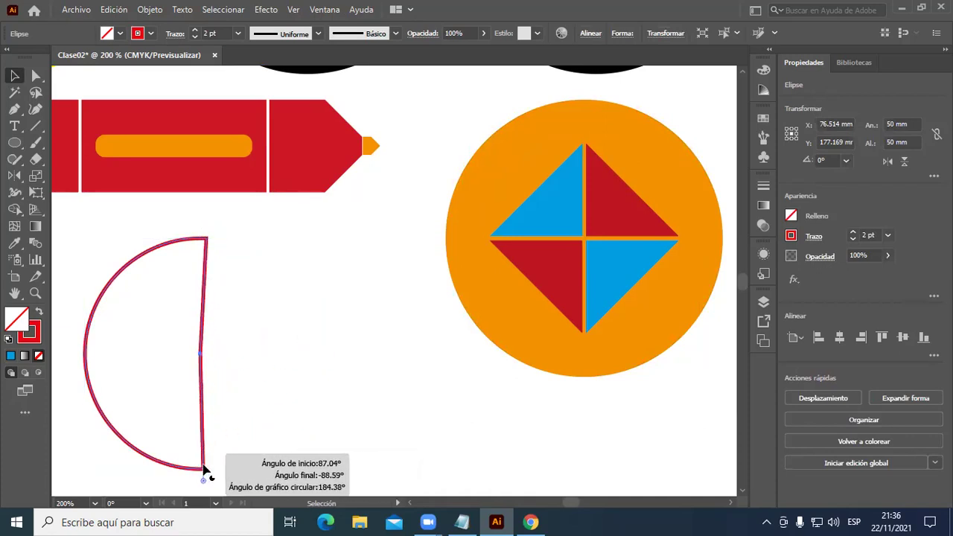
key("ctrl+z")
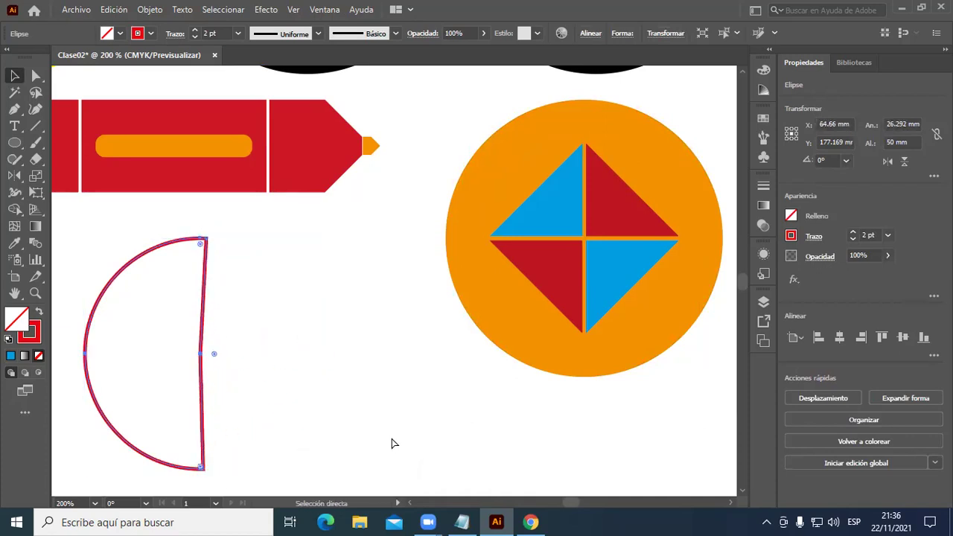
key("ctrl+z")
key("ctrl+z")
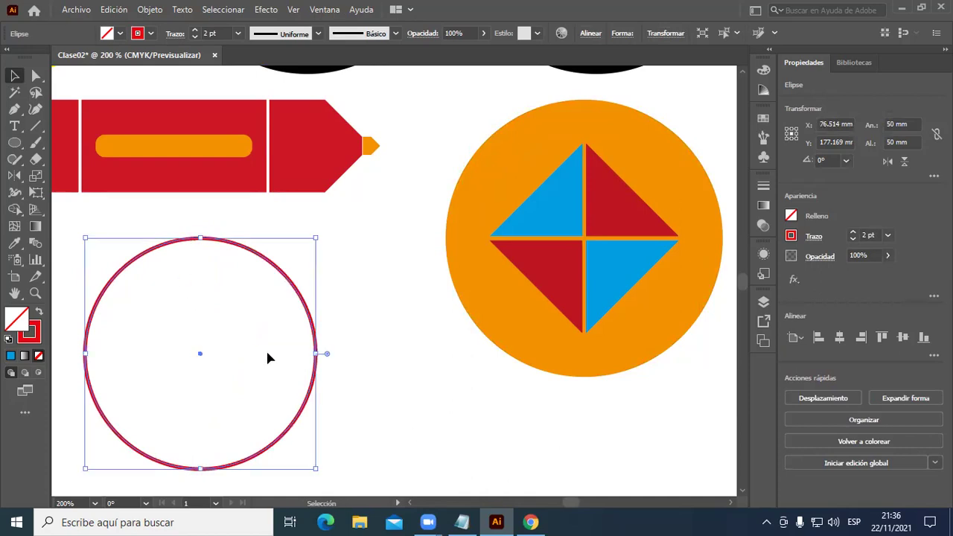
left_click(44, 80)
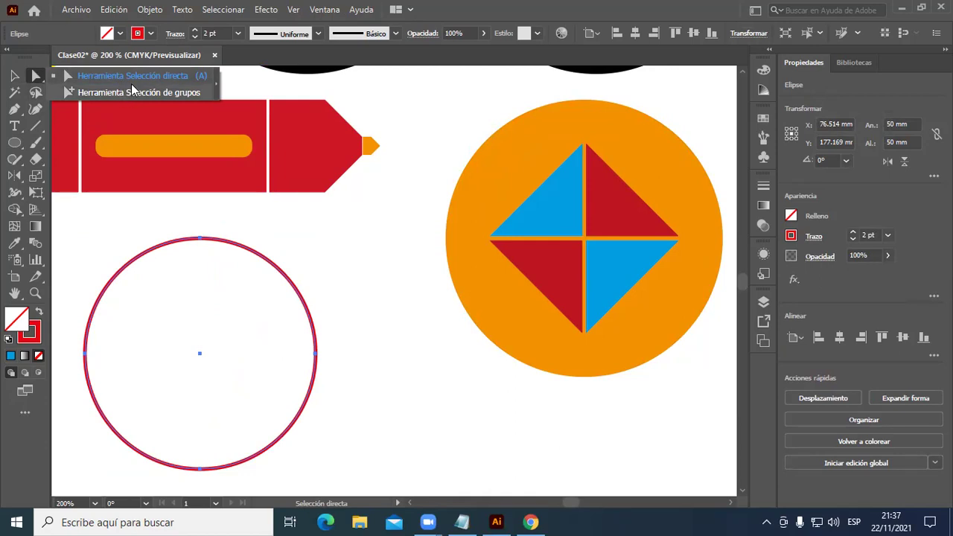
Delete the circle's right anchor, then undo back to the full circle.
left_click(137, 76)
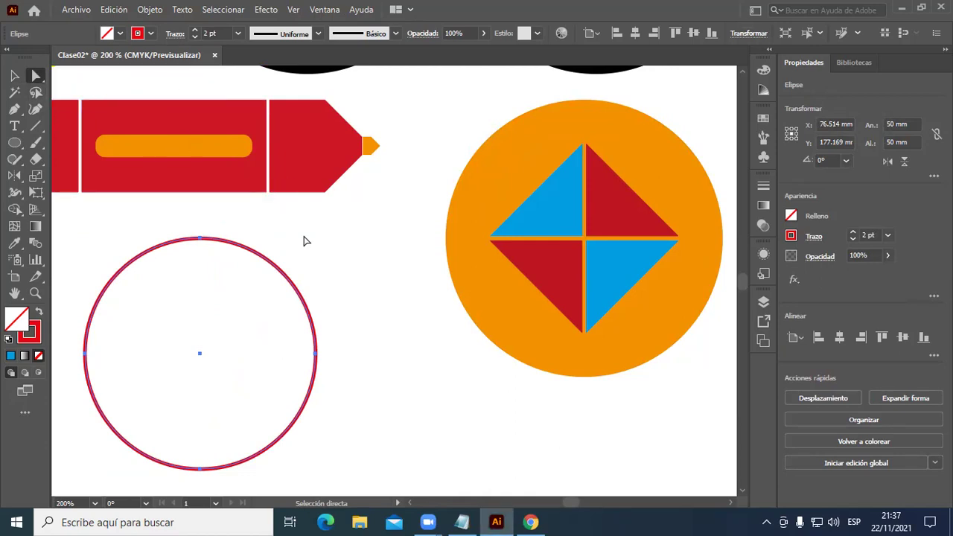
left_click_drag(316, 355, 317, 359)
left_click(317, 354)
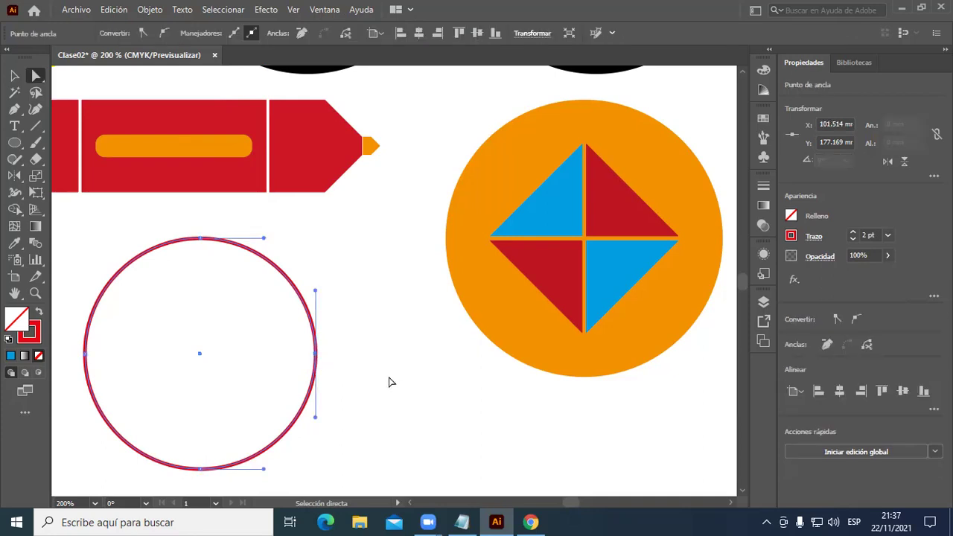
key("Delete")
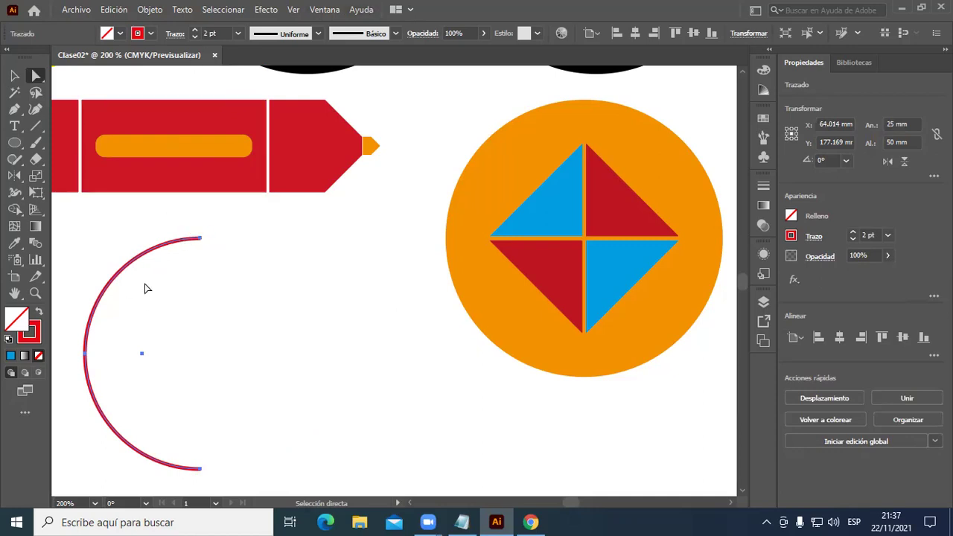
left_click(15, 75)
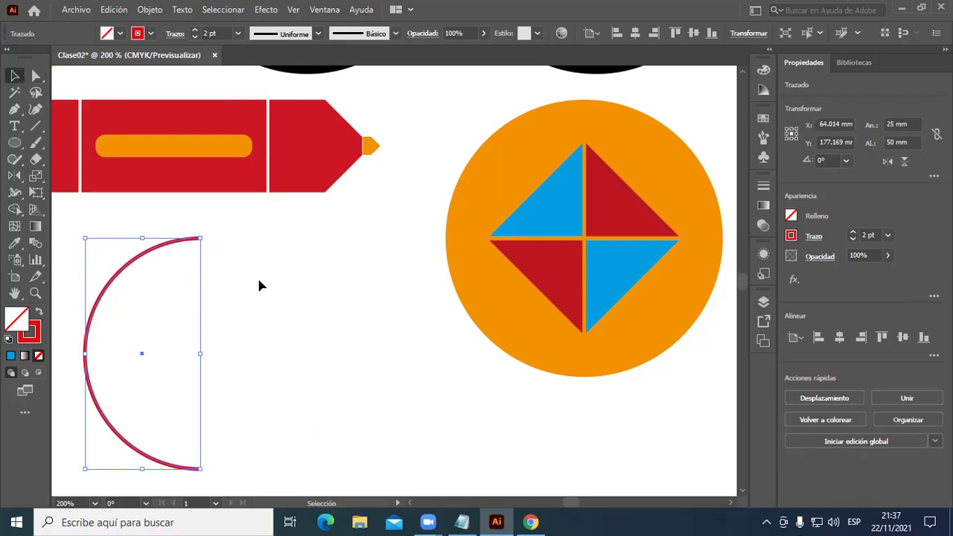
left_click_drag(167, 250, 181, 239)
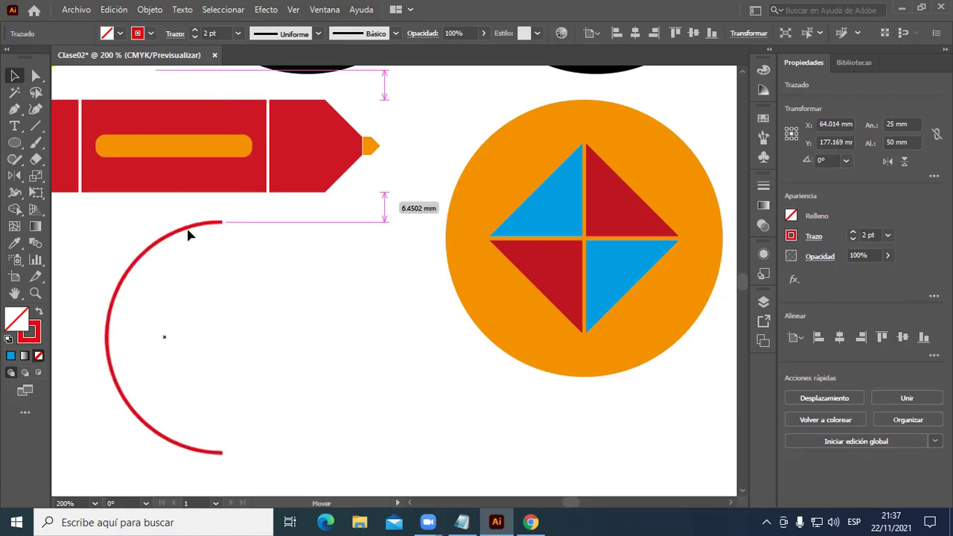
left_click(186, 252)
key("ctrl+z")
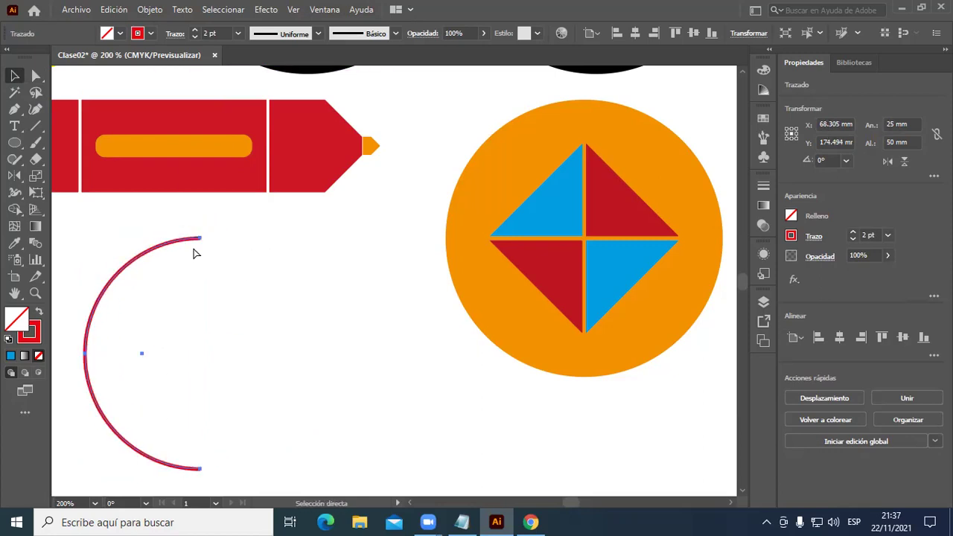
key("ctrl+z")
left_click(398, 371)
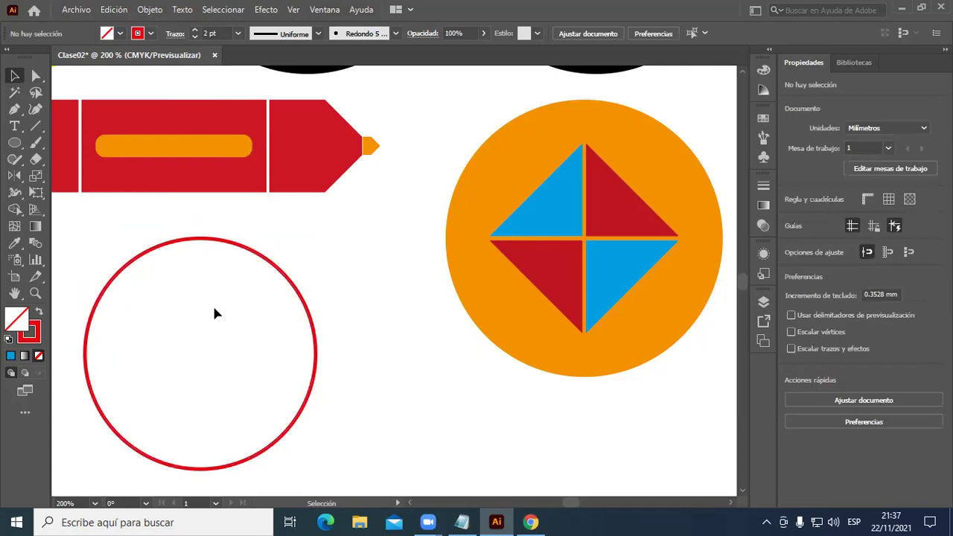
Delete the right anchor to make a half circle and place a copy beside it.
left_click(40, 80)
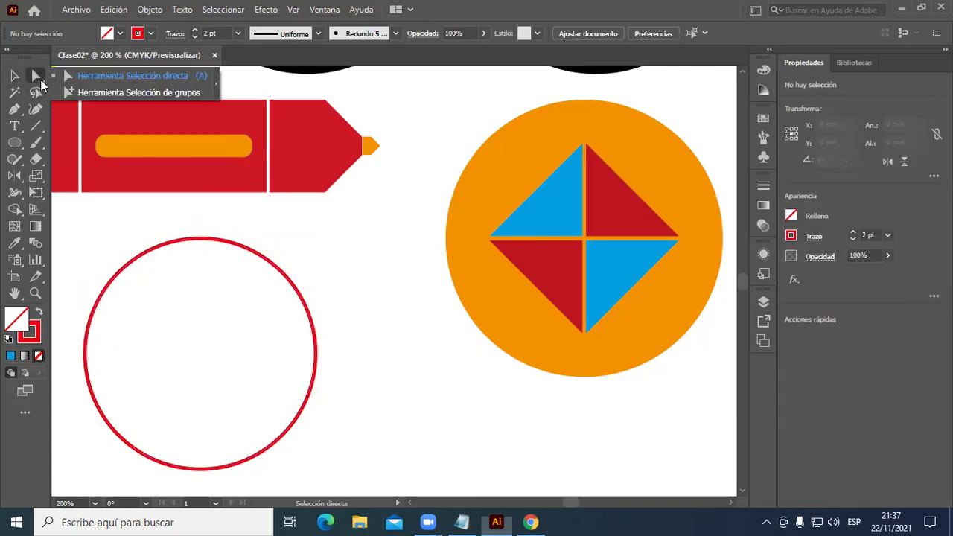
left_click(173, 80)
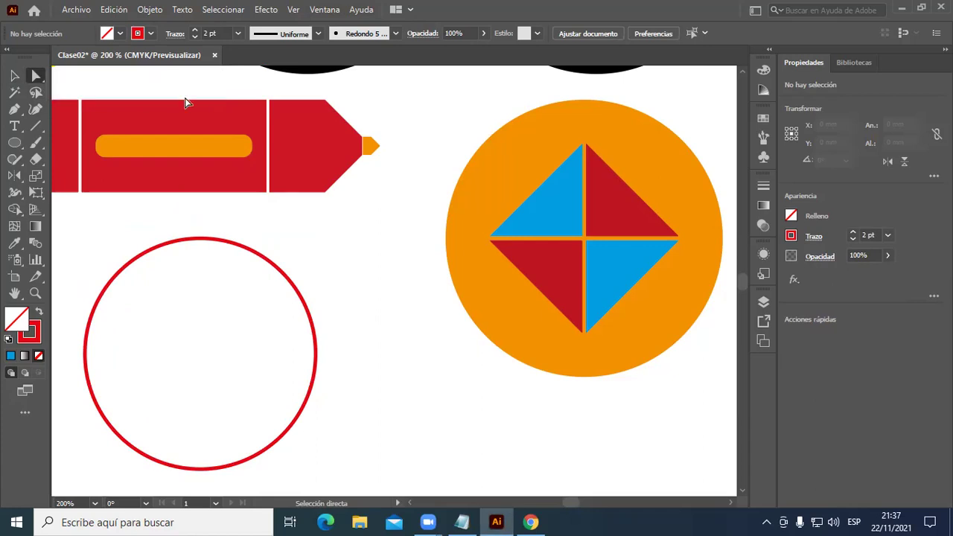
left_click(317, 367)
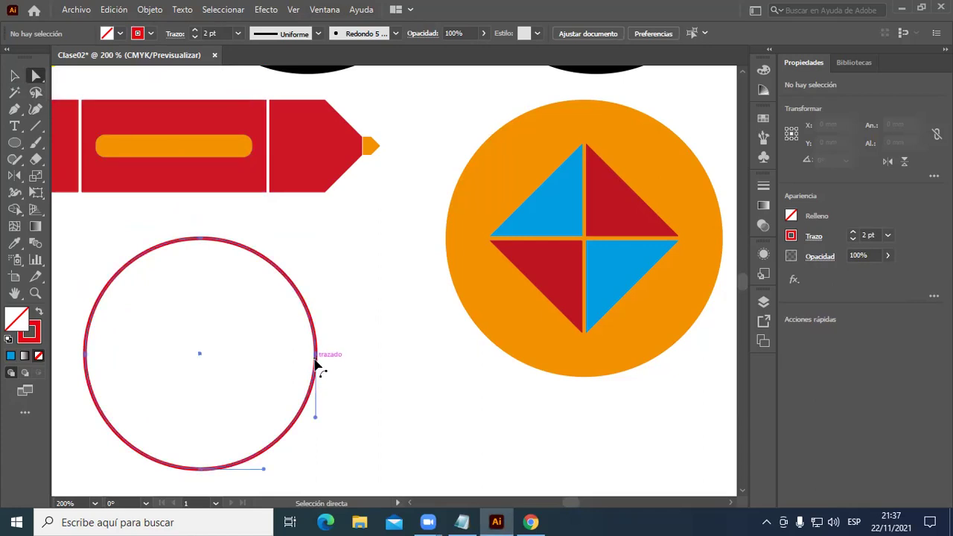
left_click(316, 354)
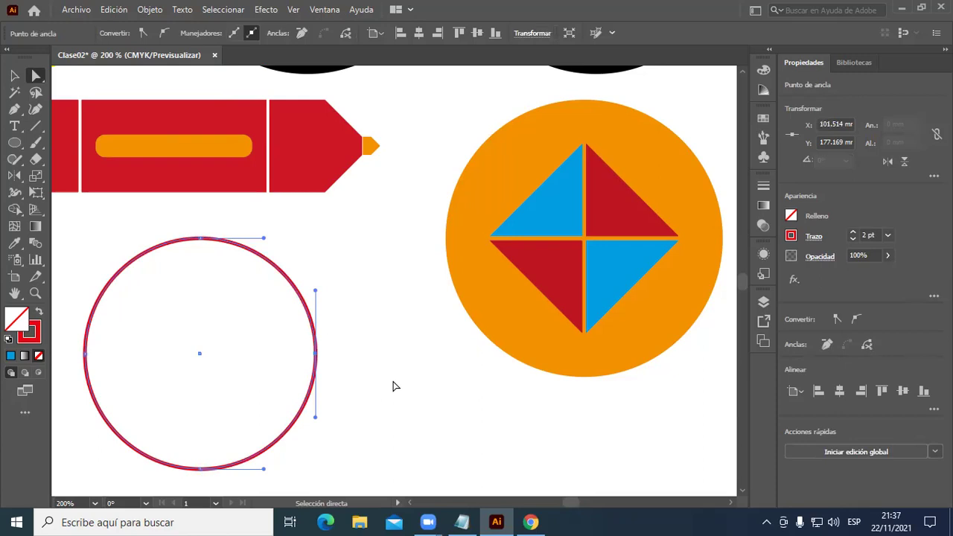
key("Delete")
left_click(15, 75)
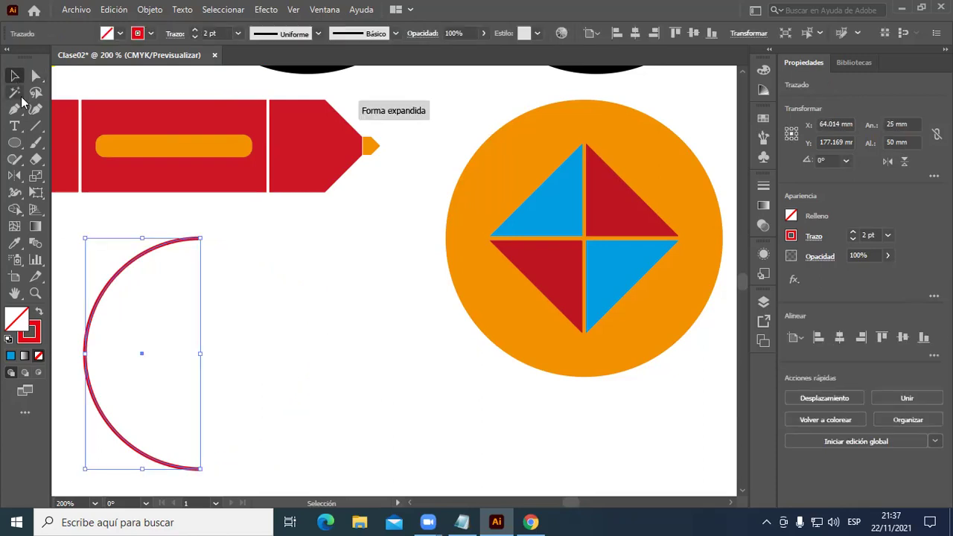
left_click_drag(129, 270, 284, 272)
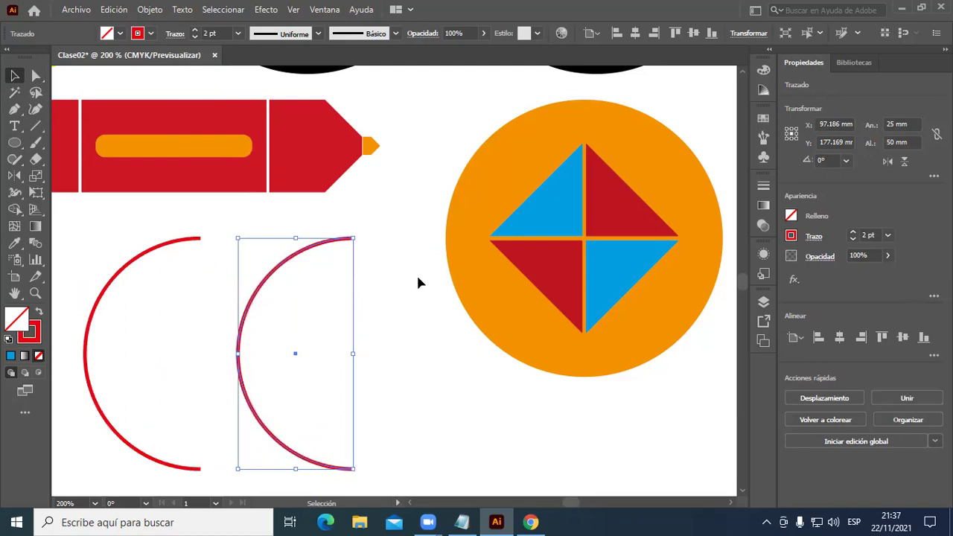
Make the copy's outline blue, flip it horizontally, and join it to the red half.
left_click(791, 236)
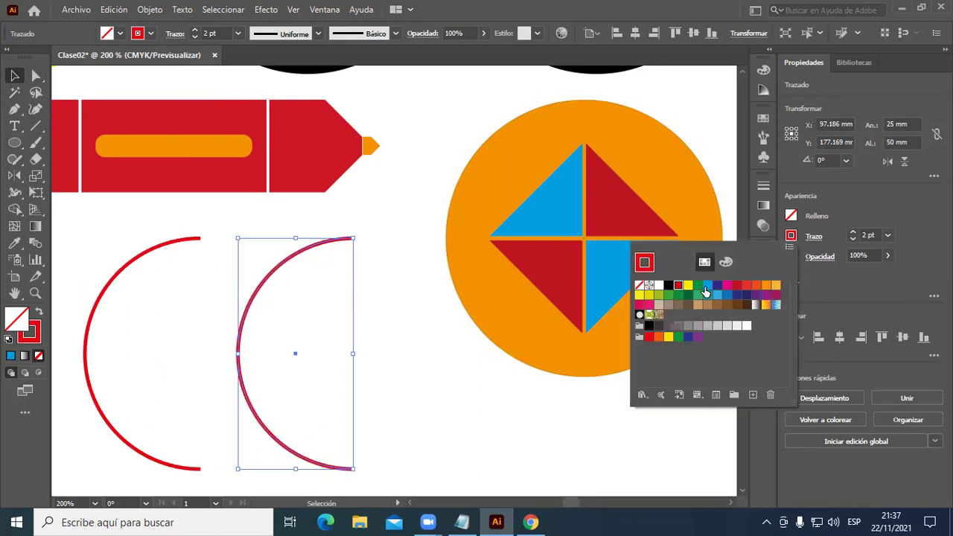
left_click(706, 286)
left_click(915, 214)
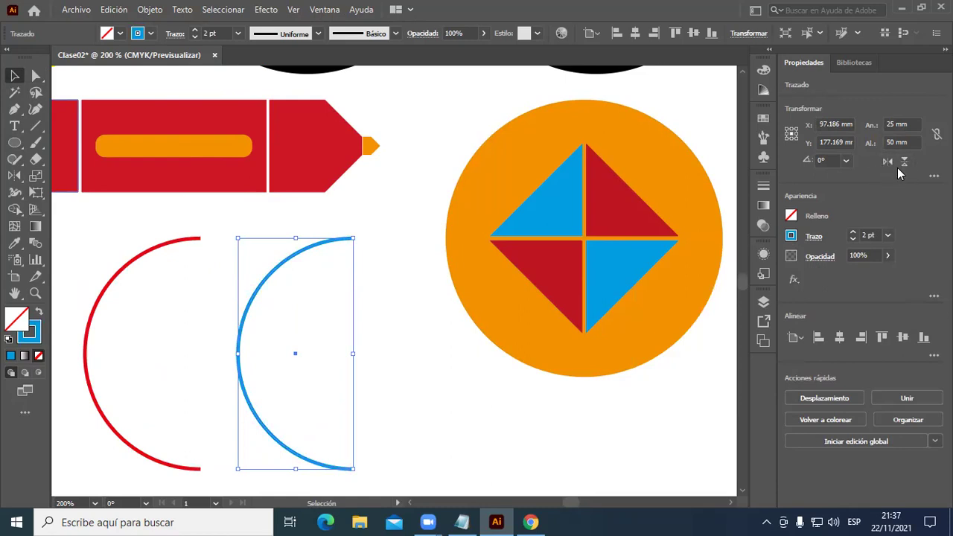
left_click(890, 166)
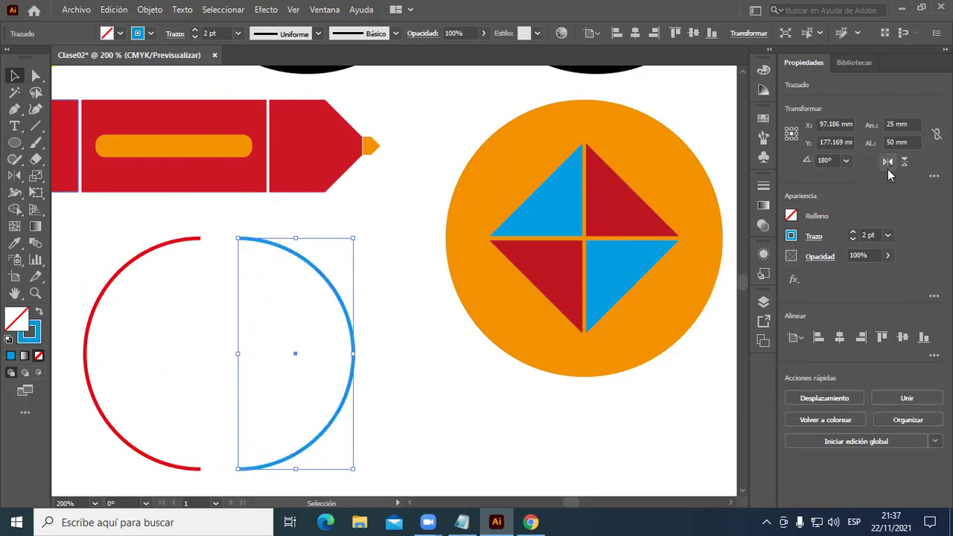
left_click_drag(345, 402, 307, 404)
left_click(332, 281)
Group the two halves into one ring and move it onto the orange badge.
left_click_drag(283, 318, 87, 383)
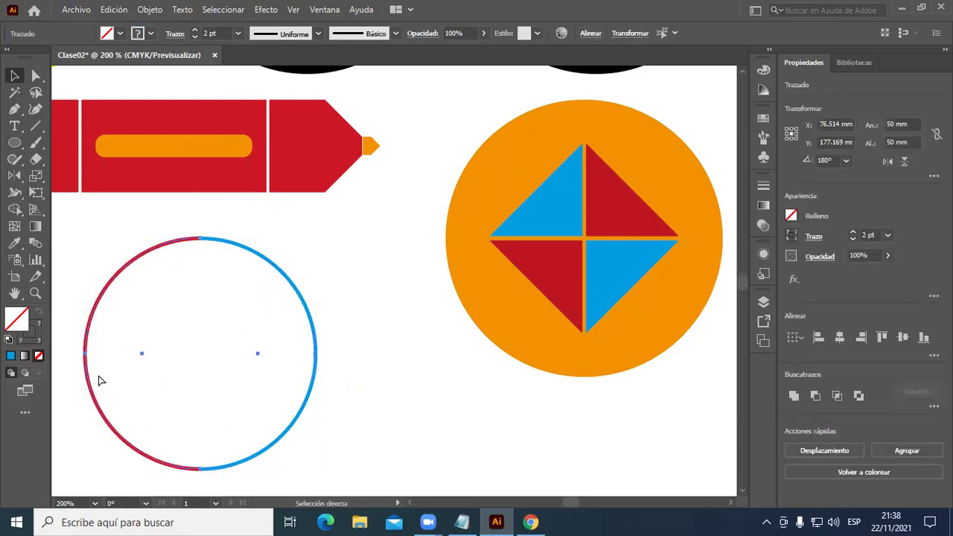
key("ctrl+g")
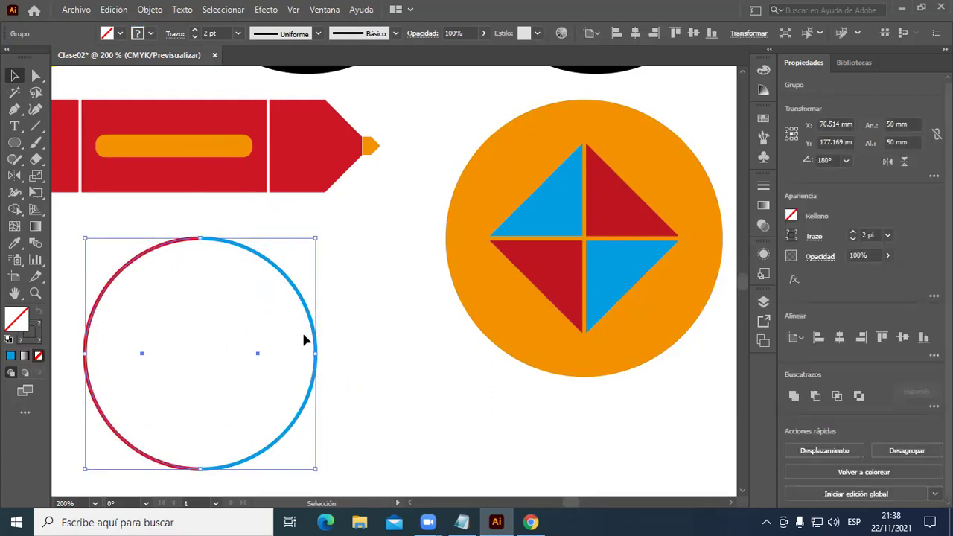
left_click_drag(315, 372, 697, 259)
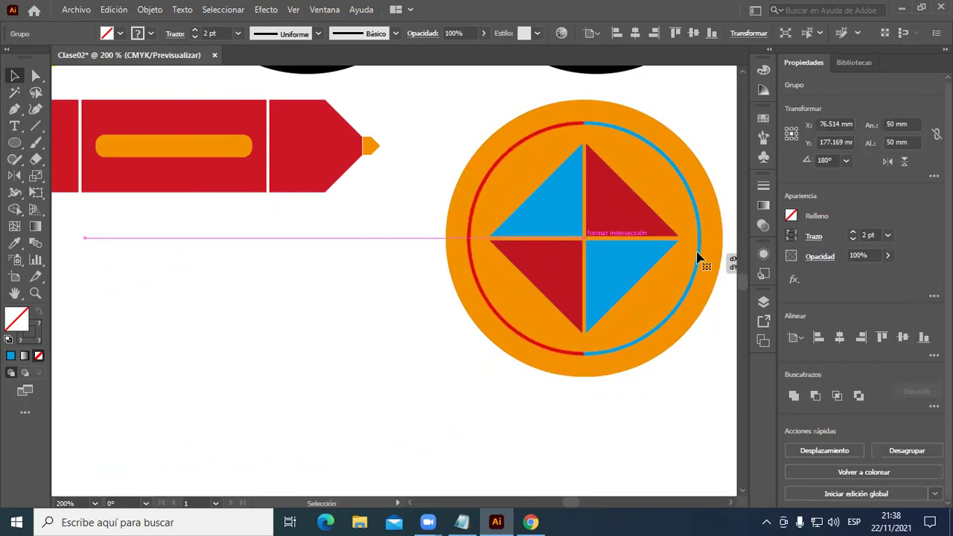
left_click(670, 415)
key("space")
mouse_move(663, 425)
left_mouse_down()
mouse_move(526, 447)
mouse_move(462, 436)
mouse_move(599, 424)
left_mouse_up()
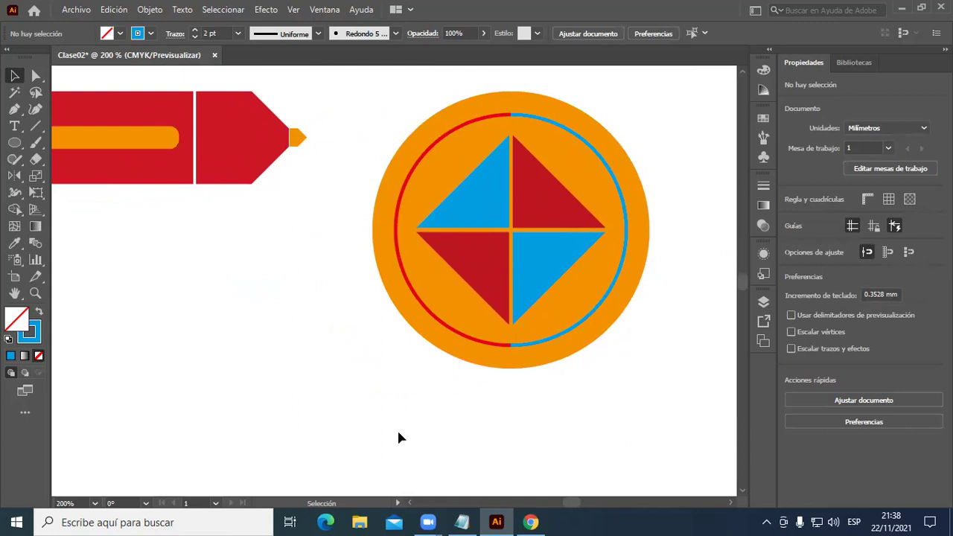
Draw a 50 × 50 mm circle below the badge and set its fill to none.
left_click(14, 143)
left_click(112, 252)
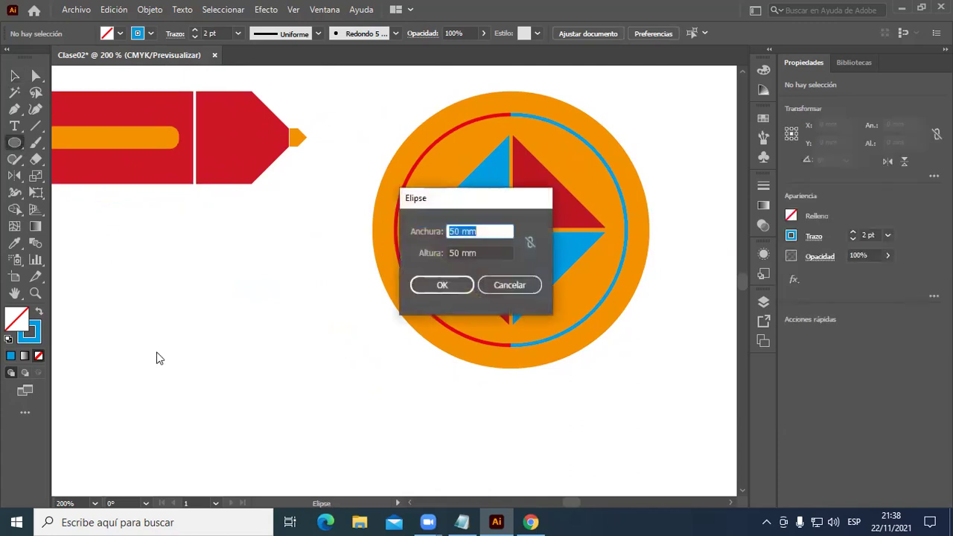
key("Return")
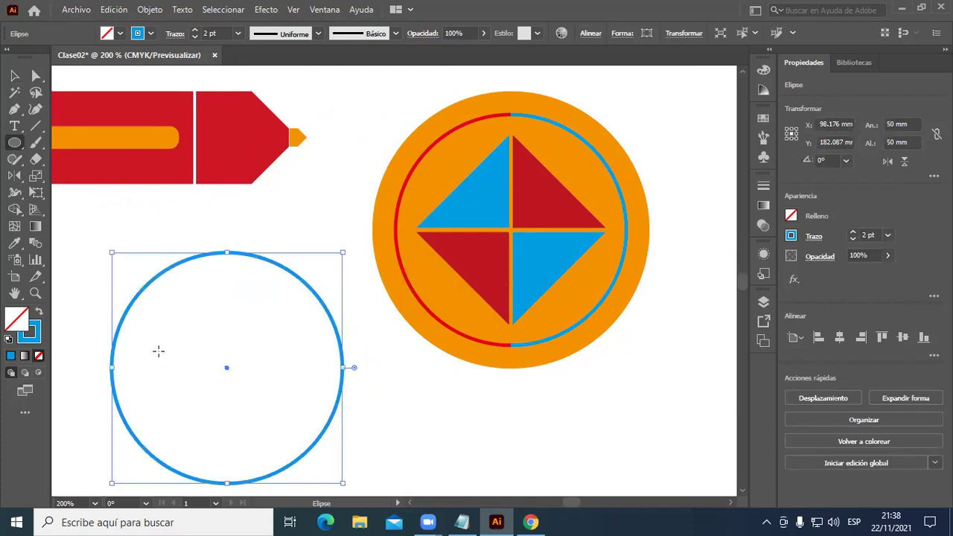
left_click(791, 216)
left_click(776, 265)
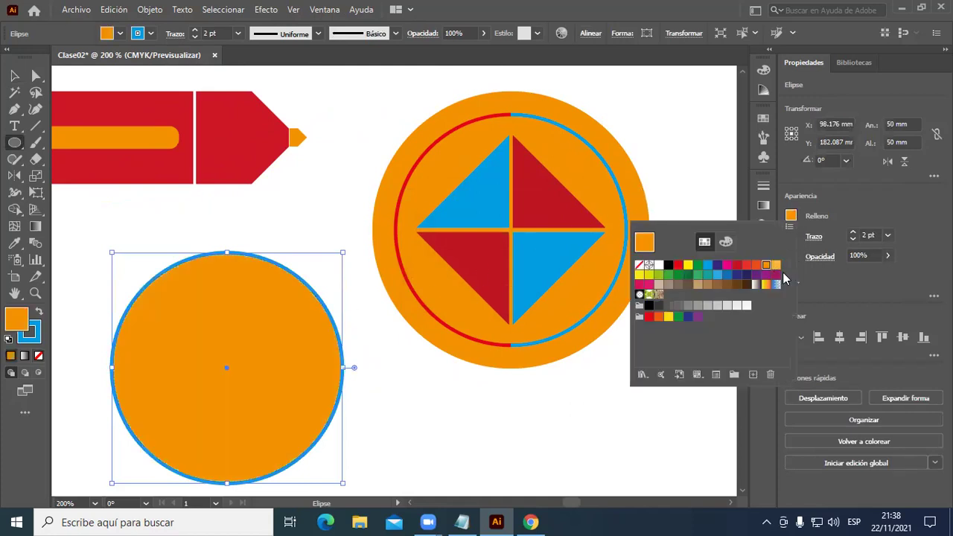
left_click(863, 224)
left_click(792, 217)
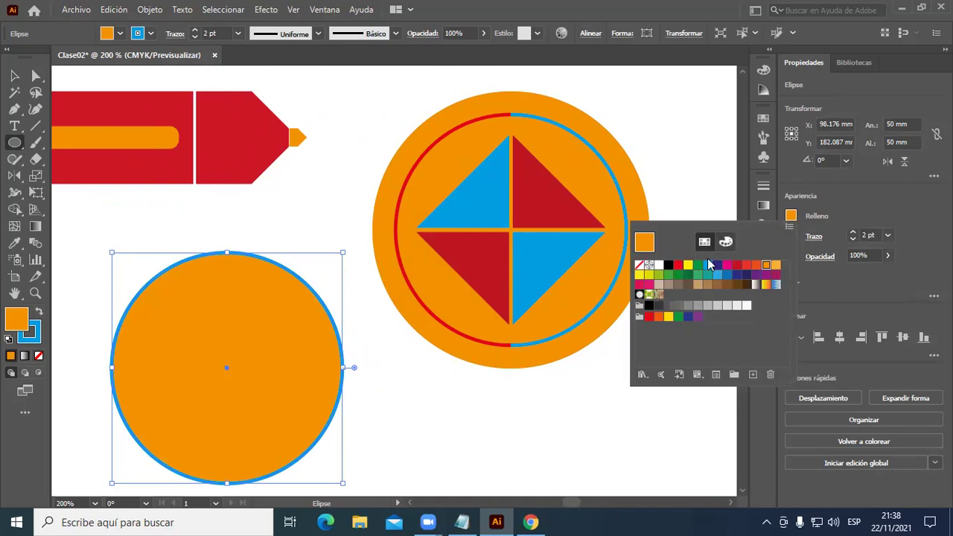
left_click(639, 265)
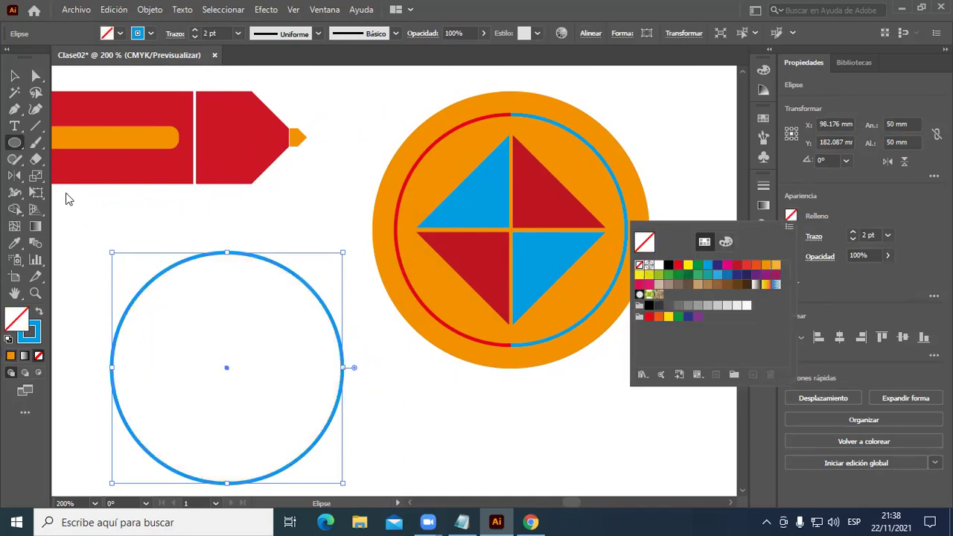
Delete the blue circle's right anchor point to leave a left half-circle arc.
left_click_drag(35, 75, 130, 79)
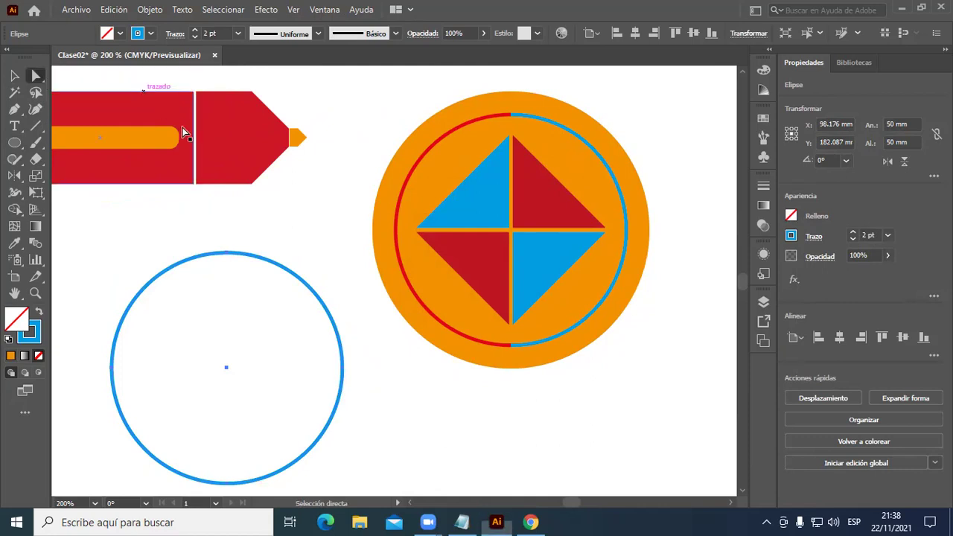
left_click(344, 372)
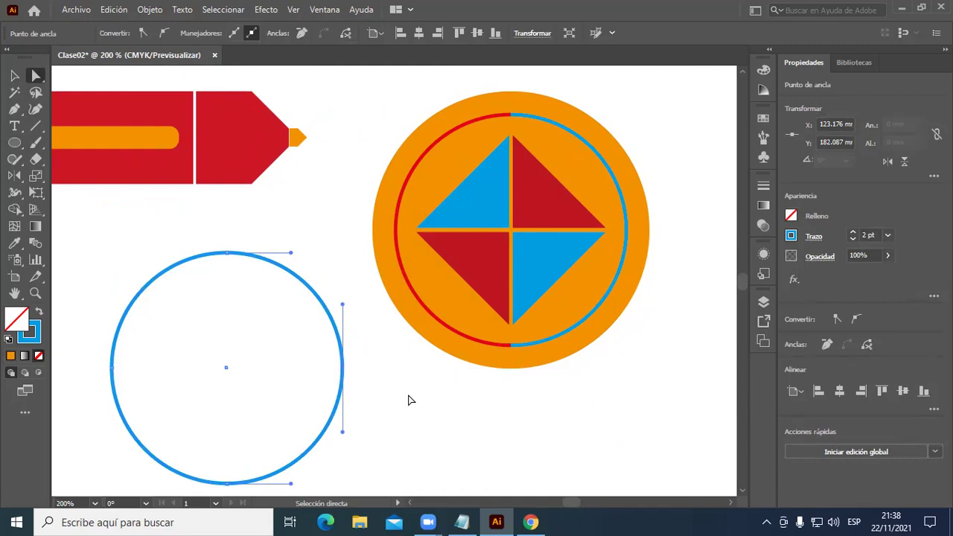
key("Delete")
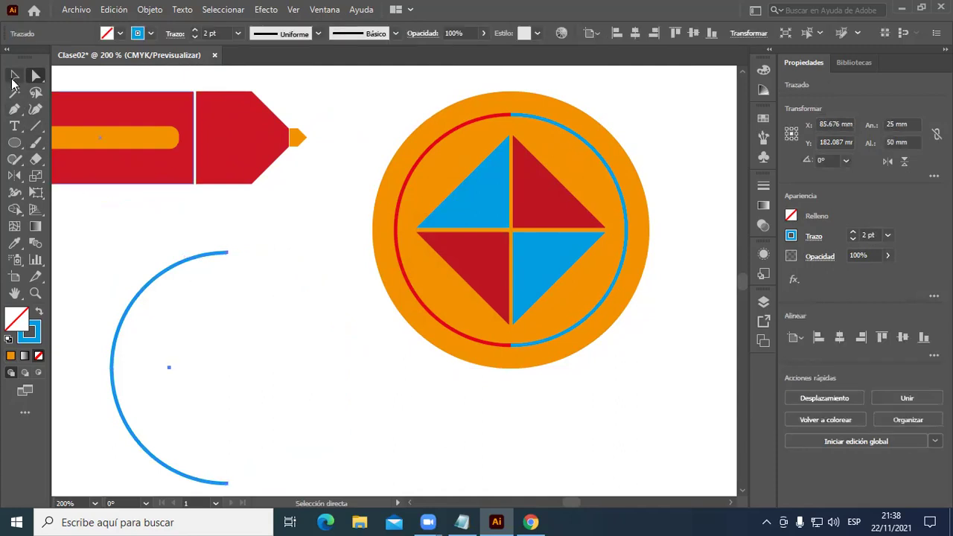
Duplicate the arc to the right, flip it horizontally, and join it to form a full circle.
left_click(12, 77)
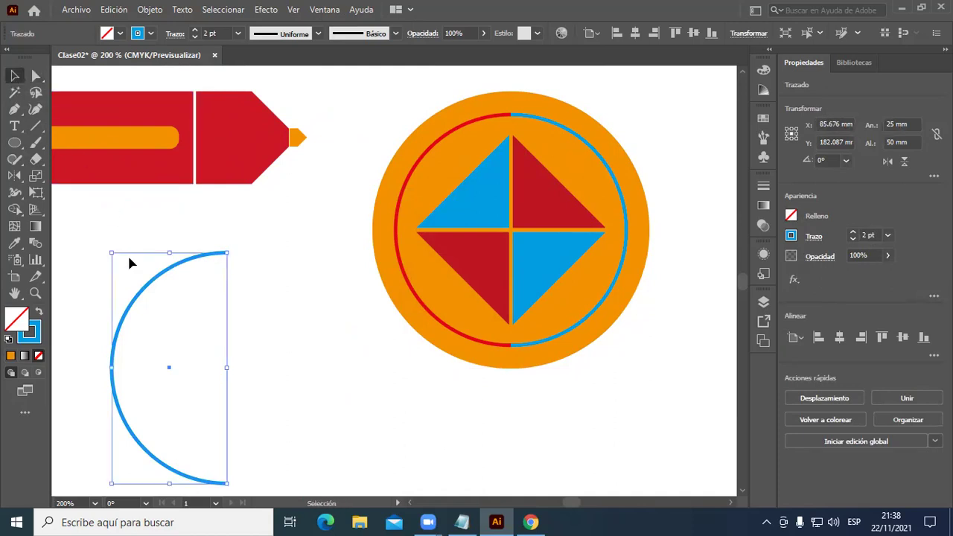
left_click_drag(143, 291, 263, 291)
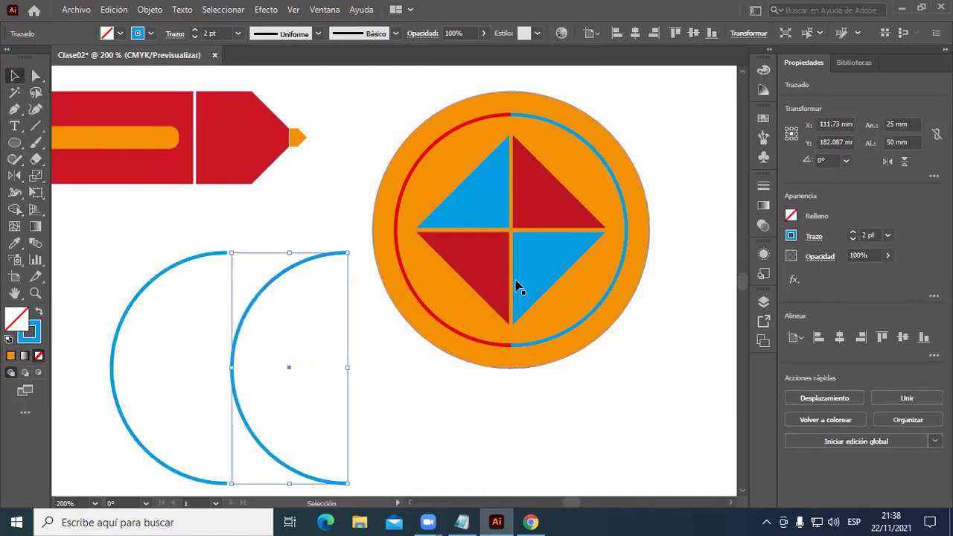
left_click(887, 161)
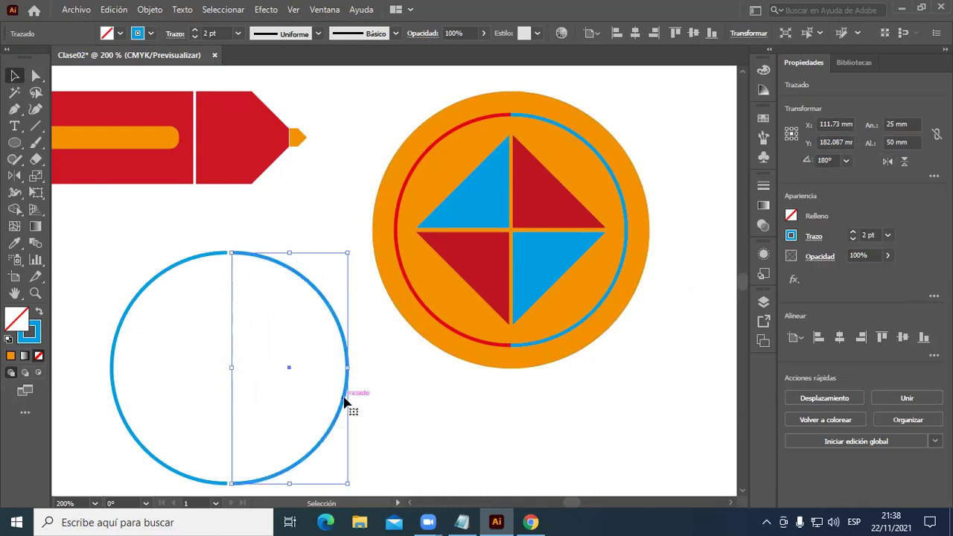
left_click_drag(347, 394, 339, 402)
left_click(415, 420)
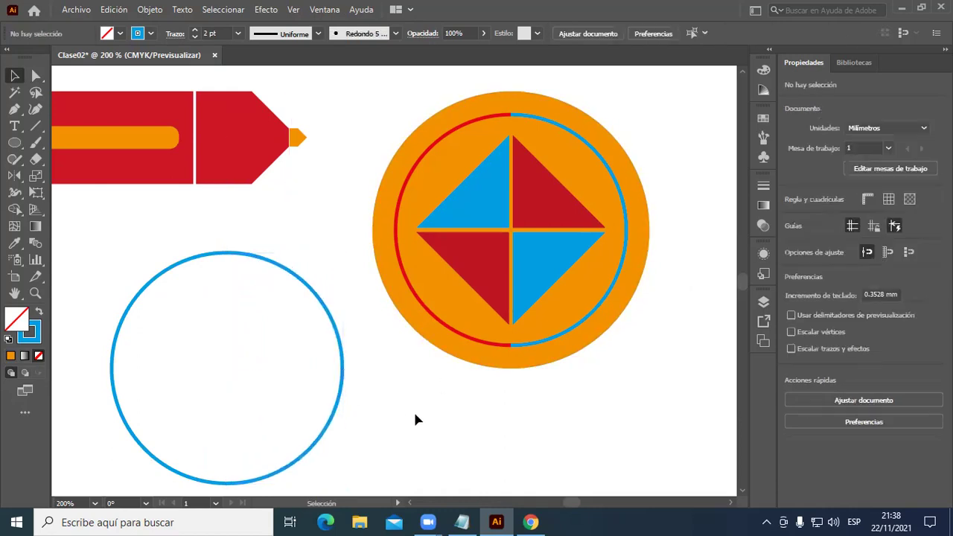
scroll(423, 339, "down", 1)
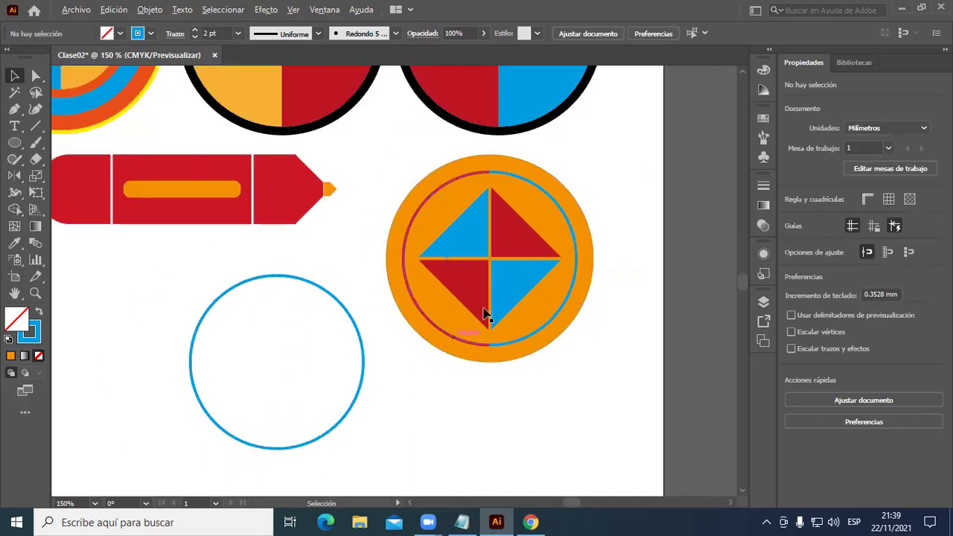
left_click_drag(394, 344, 447, 325)
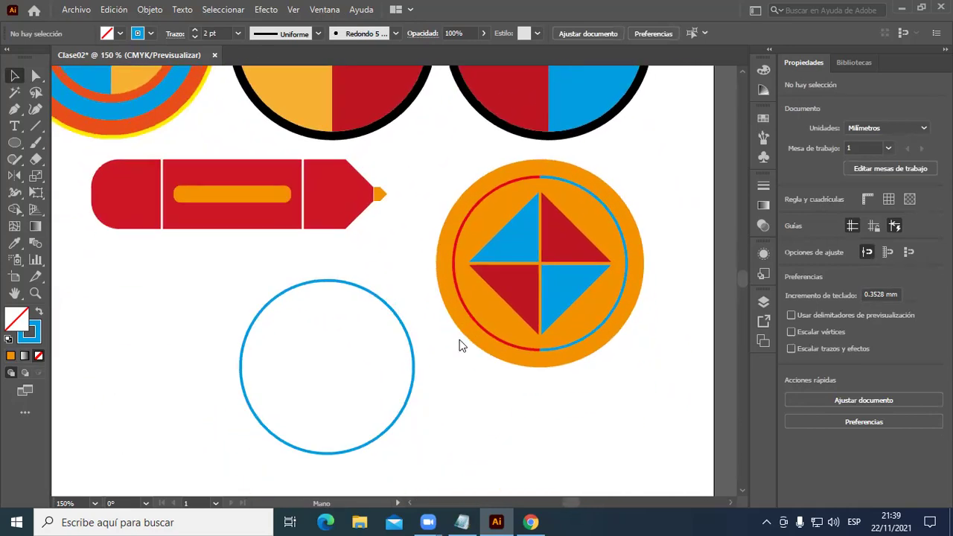
scroll(404, 359, "up", 2)
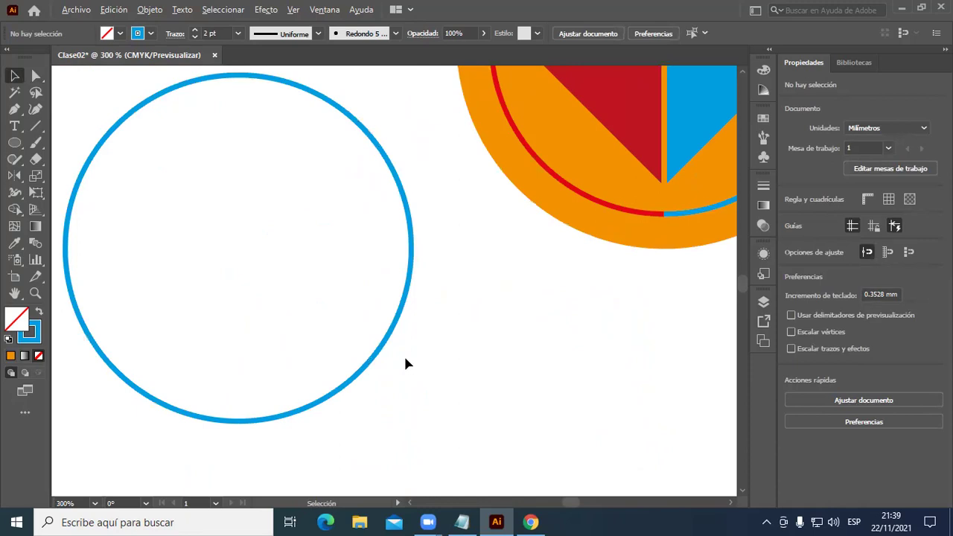
left_click_drag(482, 368, 472, 362)
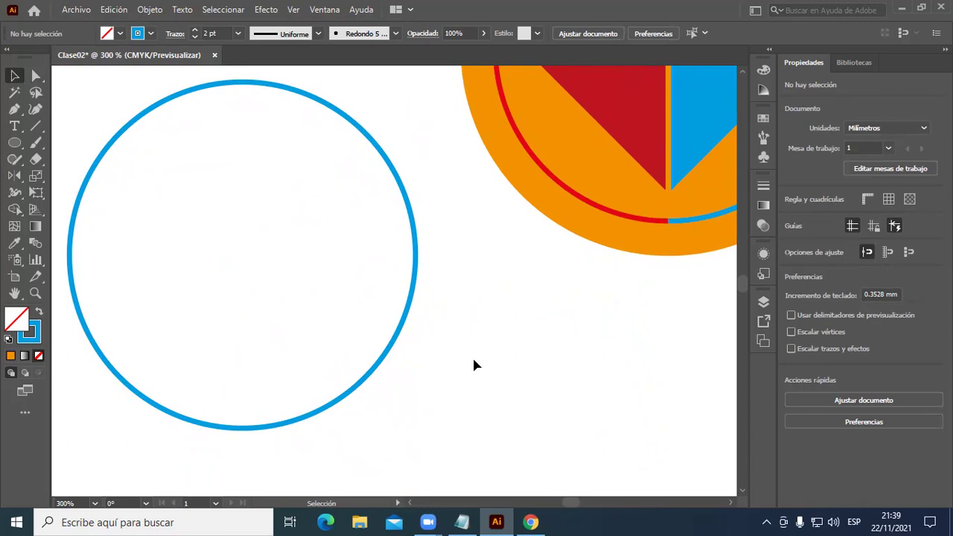
scroll(511, 377, "down", 1)
scroll(393, 361, "down", 1)
scroll(398, 365, "up", 1)
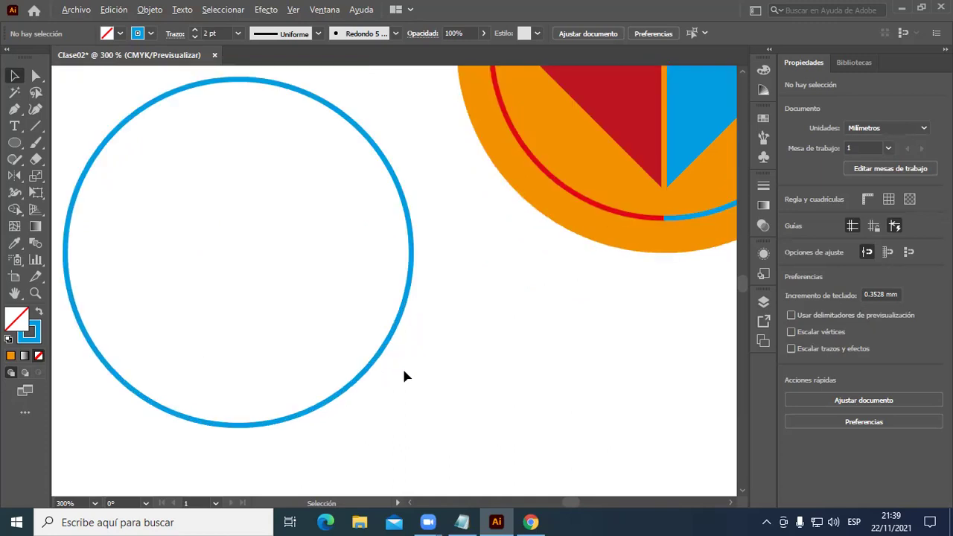
scroll(447, 373, "up", 1)
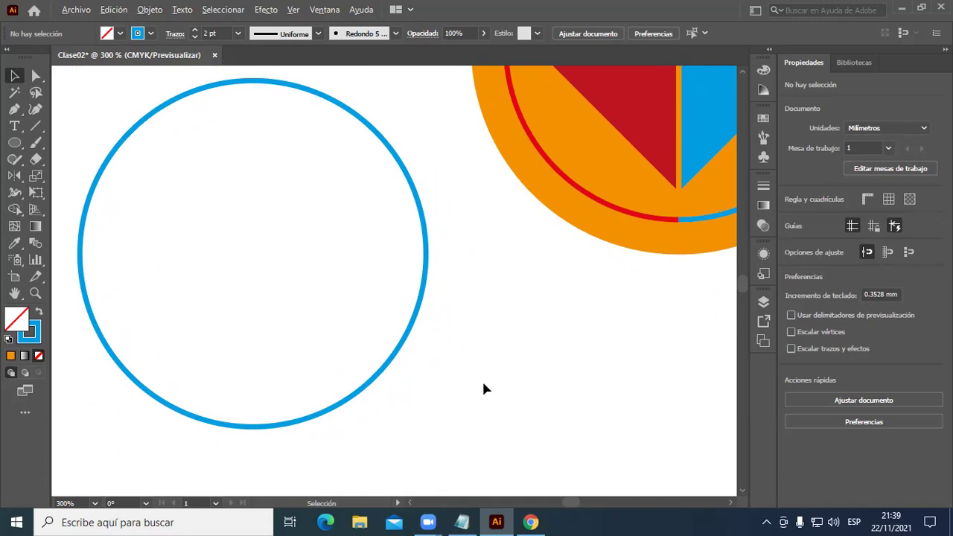
scroll(486, 393, "down", 1)
scroll(543, 397, "up", 1)
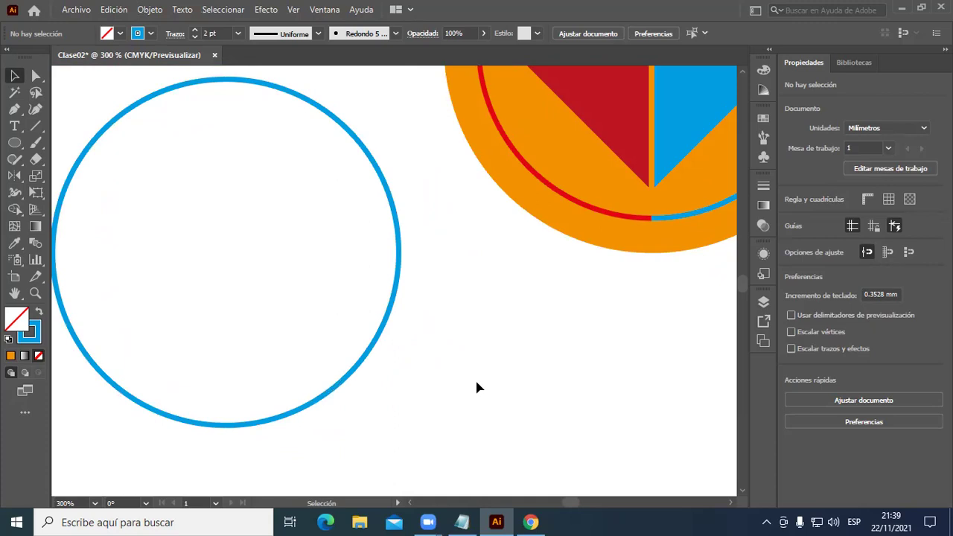
left_click_drag(477, 383, 489, 383)
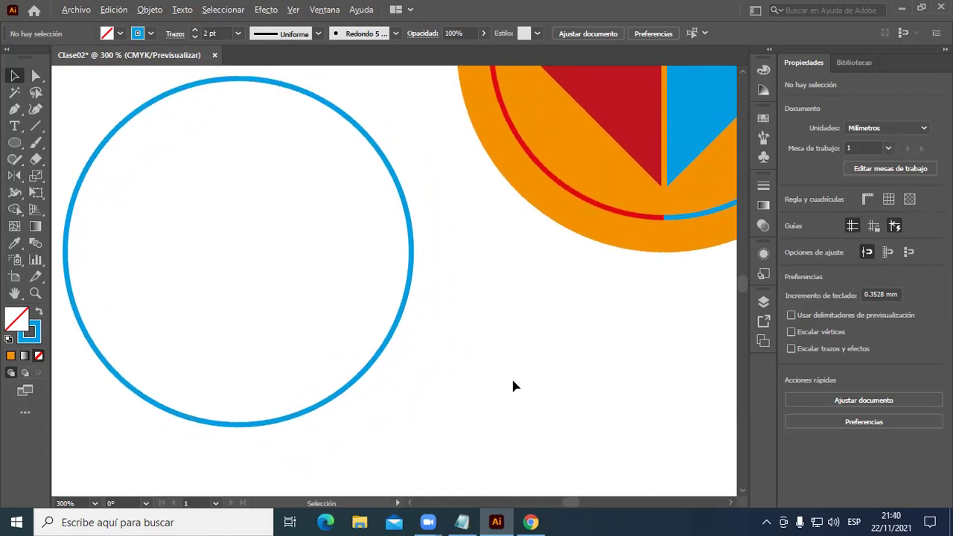
scroll(514, 386, "down", 1)
scroll(513, 387, "down", 1)
left_click_drag(525, 408, 265, 279)
left_click_drag(451, 419, 340, 383)
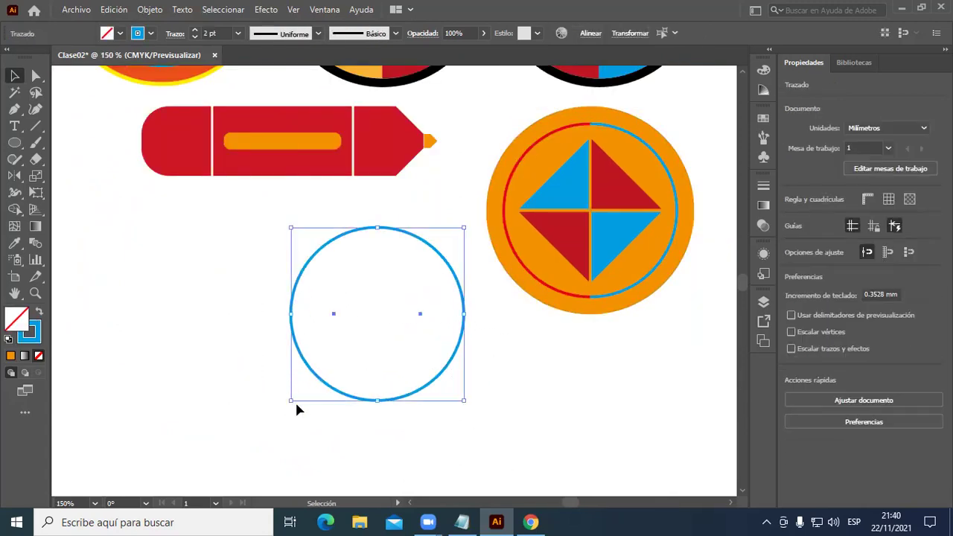
Delete the spare blue outline ring and view the whole artboard at 100%.
key("Delete")
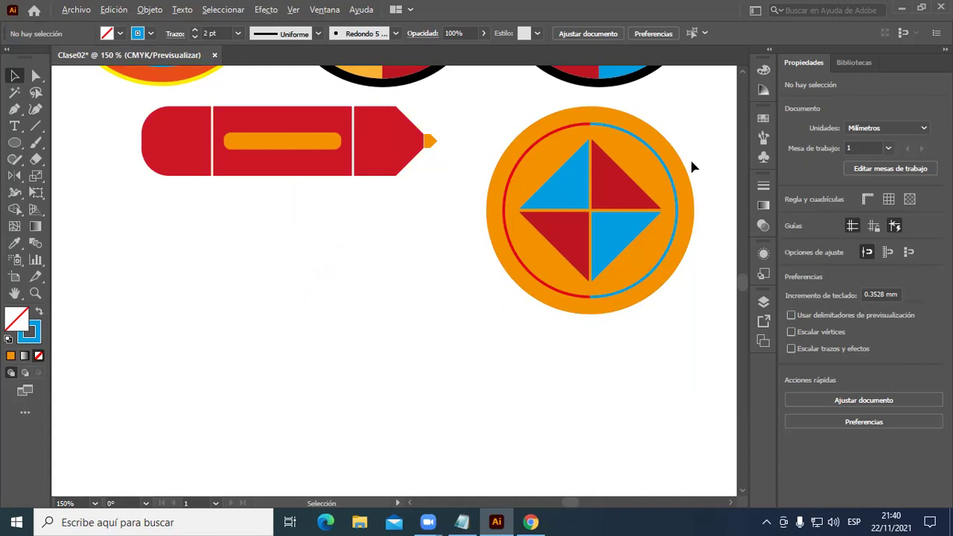
scroll(690, 158, "up", 2)
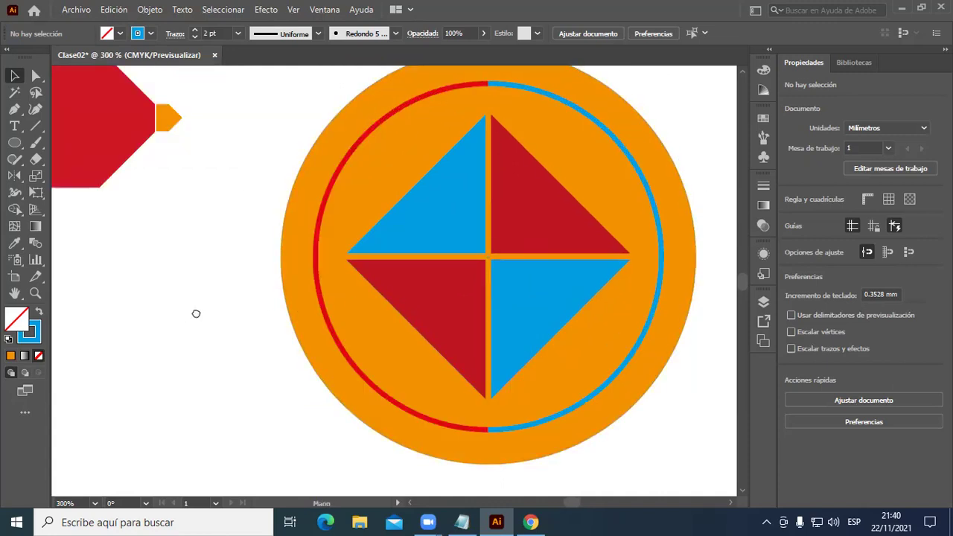
left_click_drag(246, 318, 101, 330)
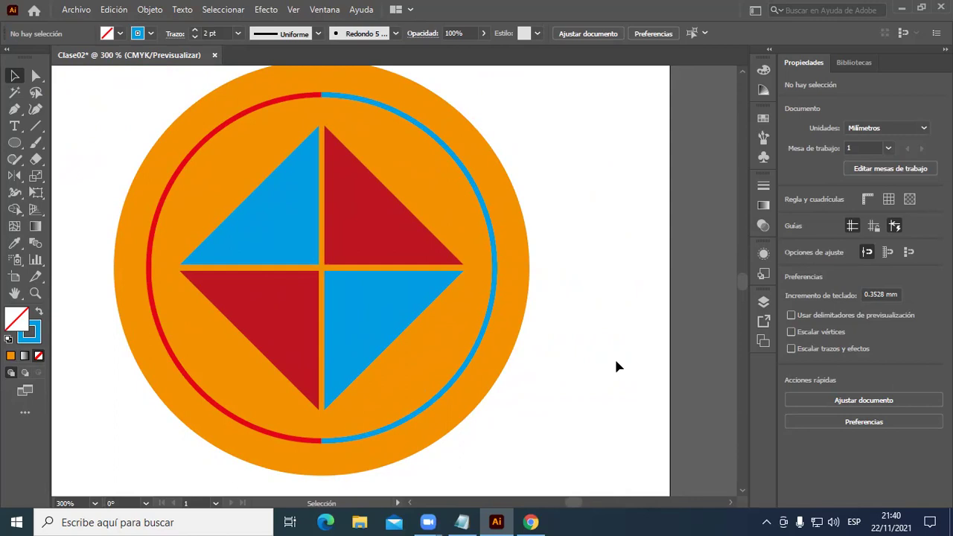
scroll(613, 362, "down", 2)
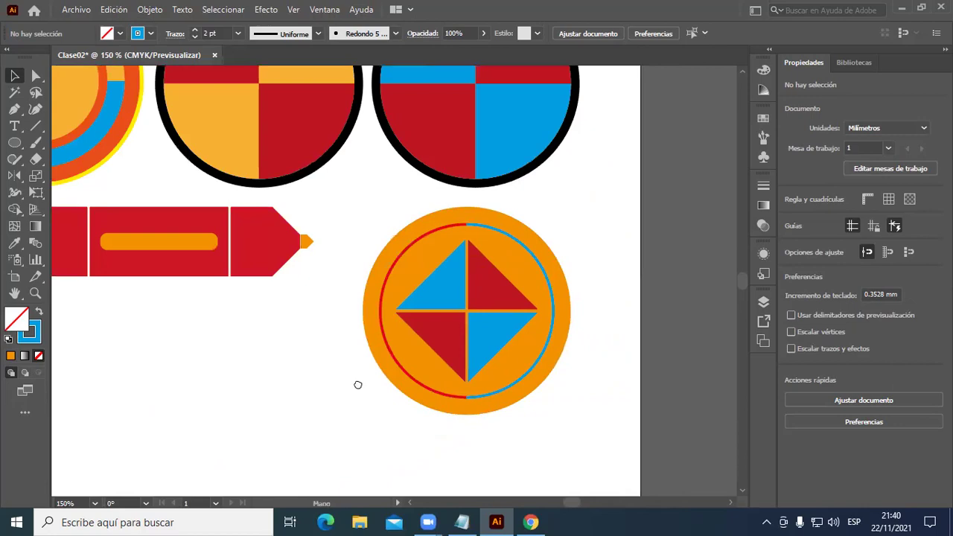
left_click_drag(358, 385, 417, 435)
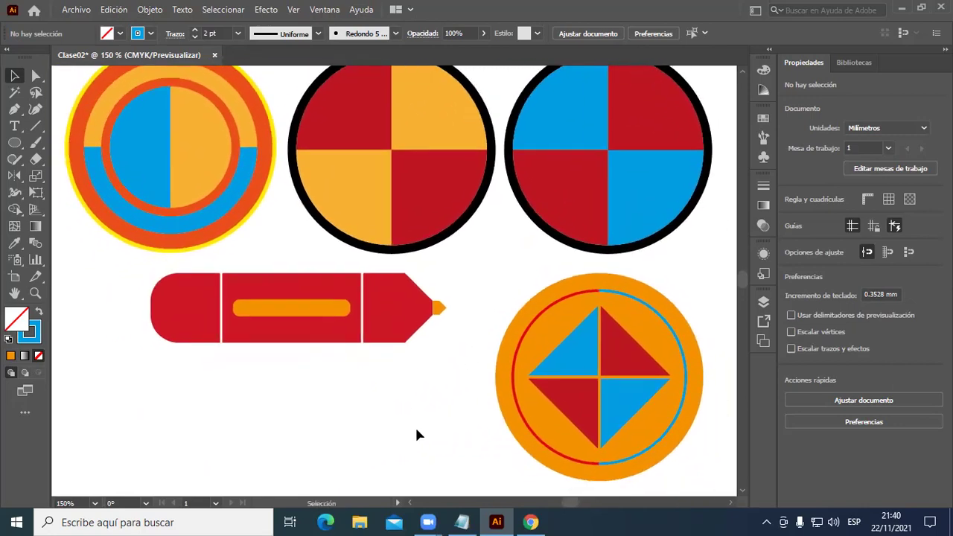
mouse_move(327, 419)
left_mouse_down()
mouse_move(355, 379)
mouse_move(315, 342)
left_mouse_up()
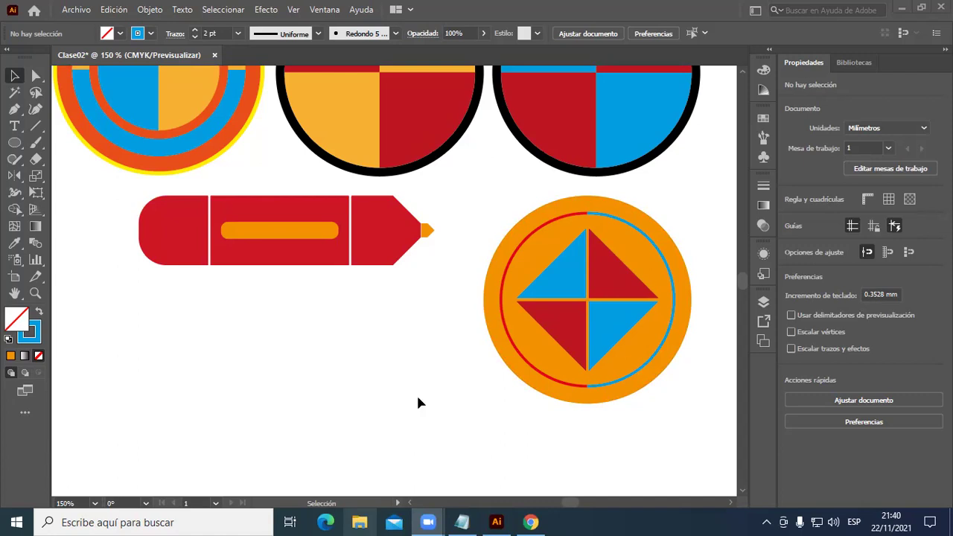
scroll(420, 343, "up", 1)
scroll(421, 344, "down", 1)
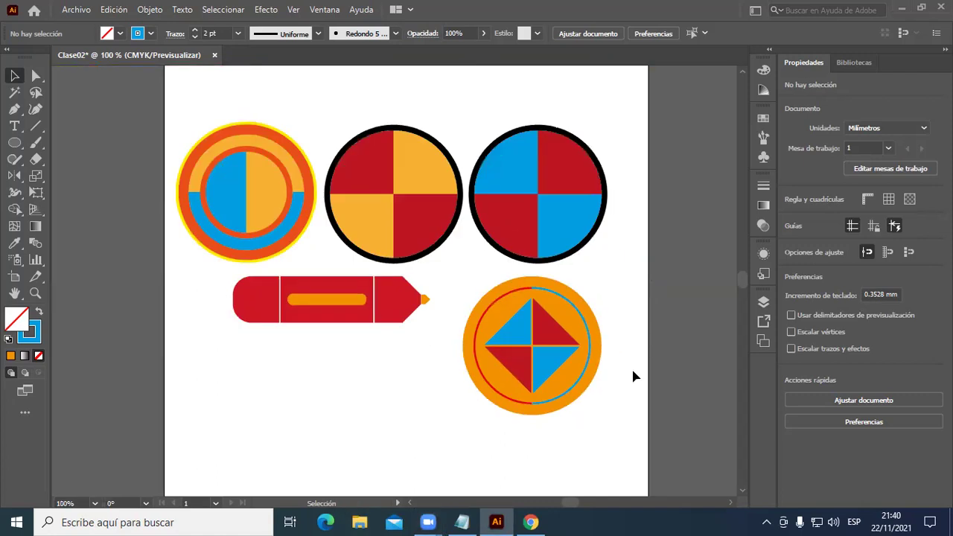
Paste the finished artboard screenshot into the Illustrator l-m 8-10 WhatsApp group chat.
left_click(531, 523)
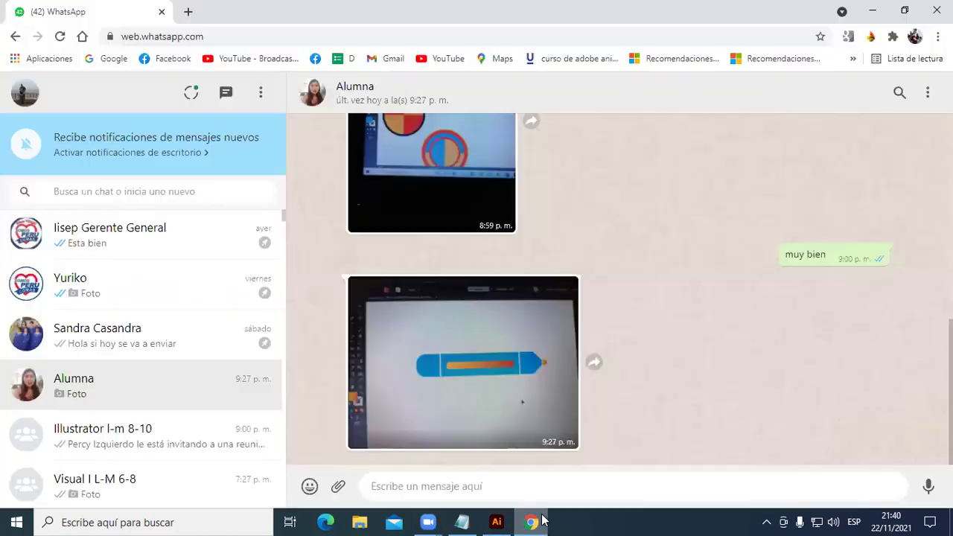
mouse_move(149, 385)
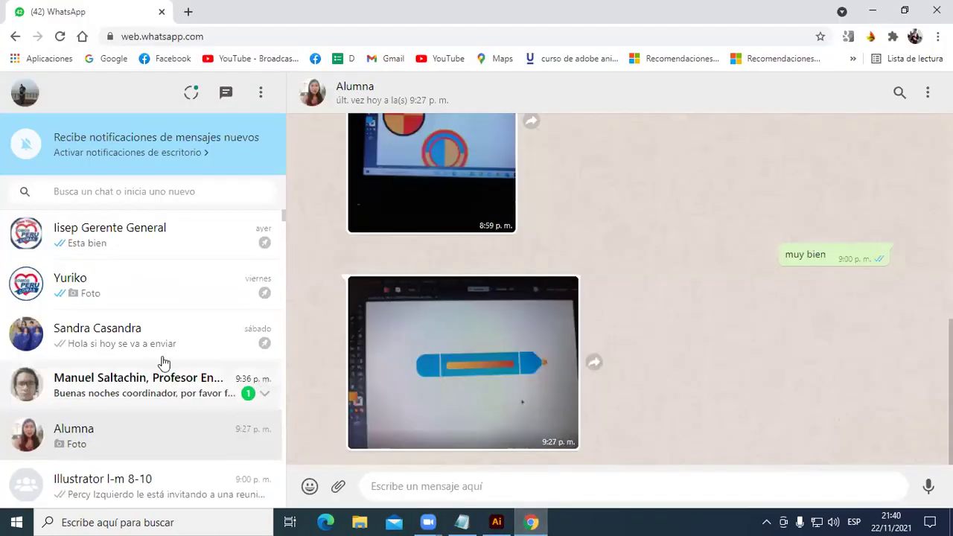
scroll(164, 363, "down", 1)
left_click(179, 417)
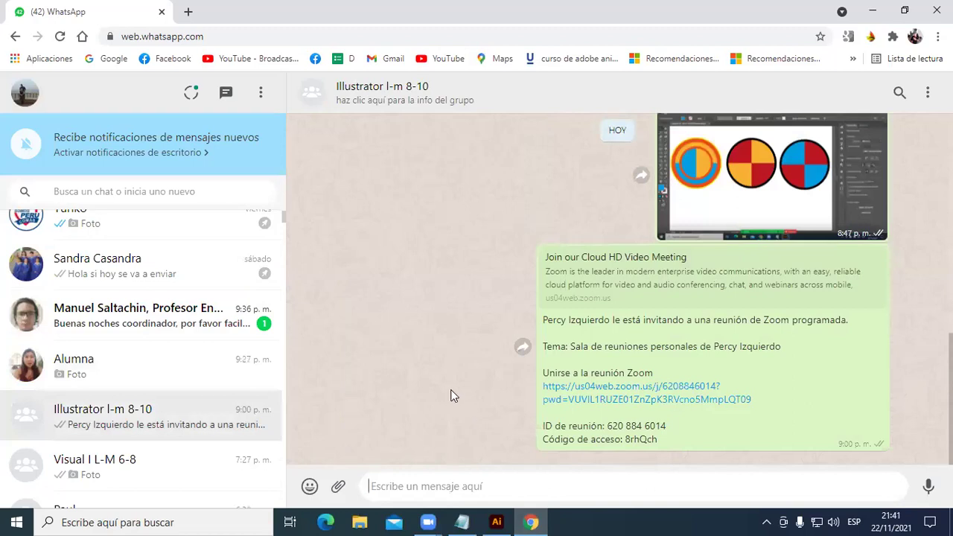
key("ctrl+v")
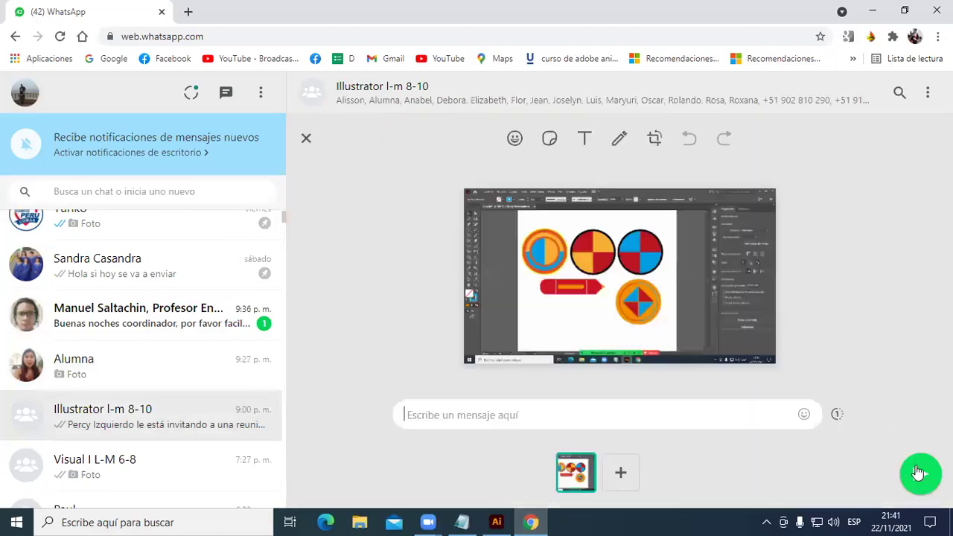